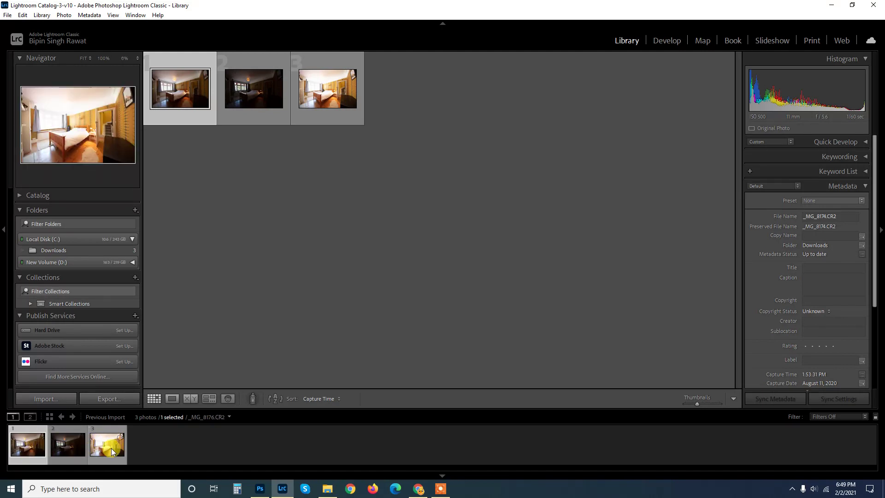
Step: Auto-stack the three bracketed bedroom photos by capture time with 0:00:02 between stacks, checking the stack by expanding and collapsing it
{"action": "right_click", "coordinate": [29, 444]}
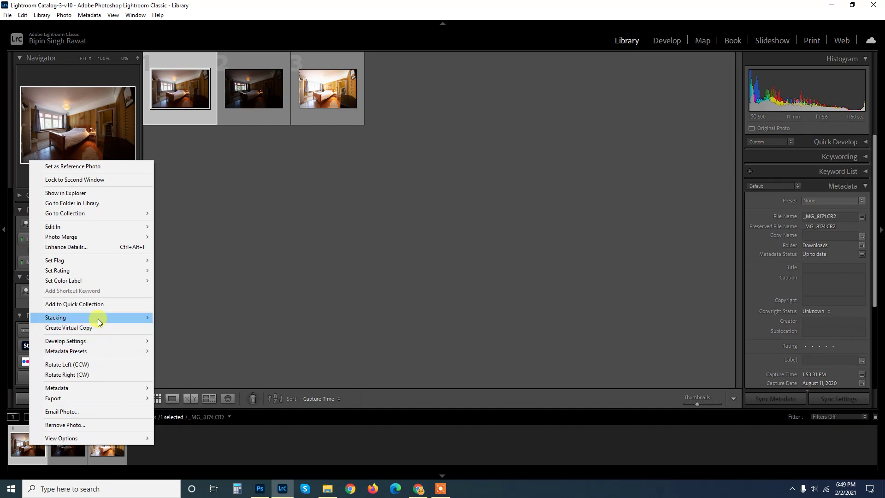
{"action": "mouse_move", "coordinate": [98, 318]}
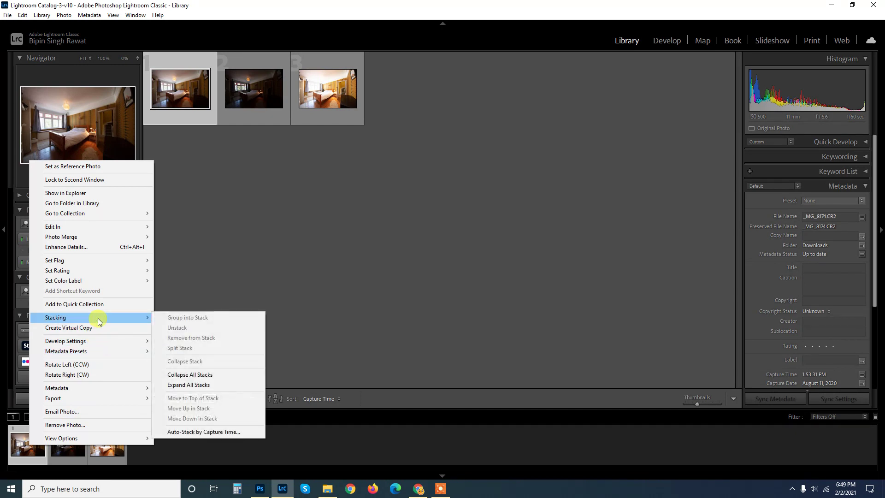
{"action": "left_click", "coordinate": [203, 431]}
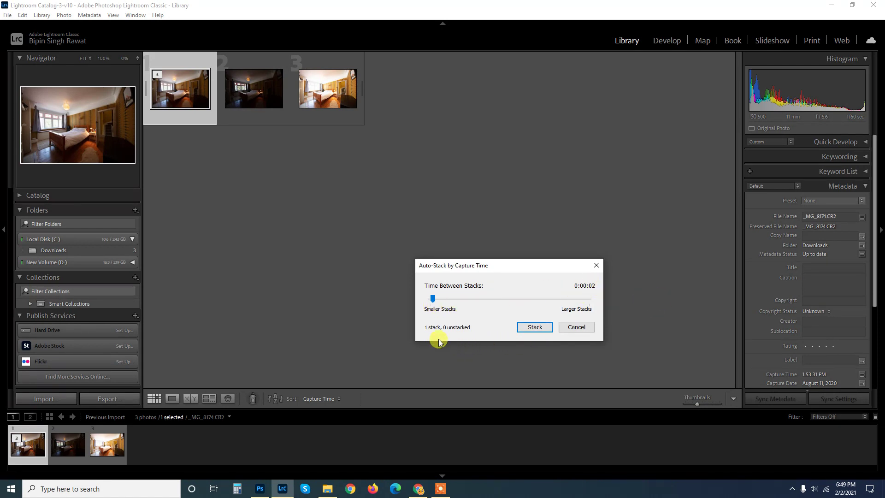
{"action": "left_click", "coordinate": [533, 327]}
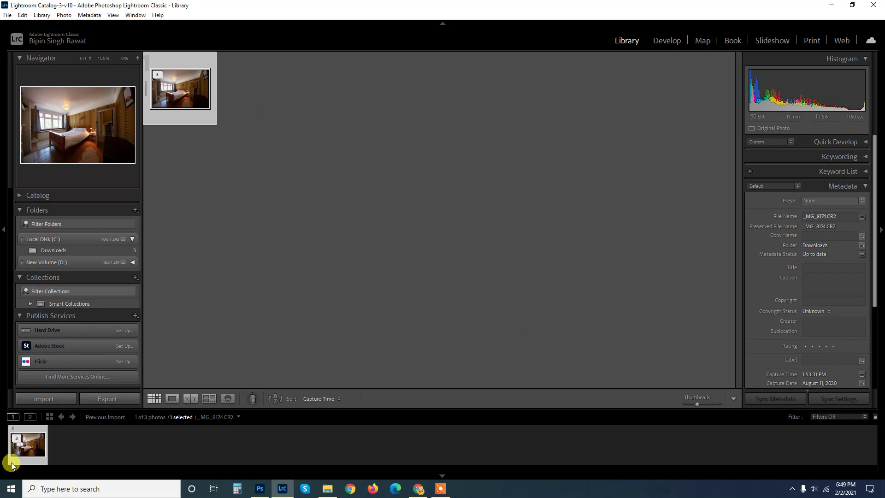
{"action": "left_click", "coordinate": [15, 438]}
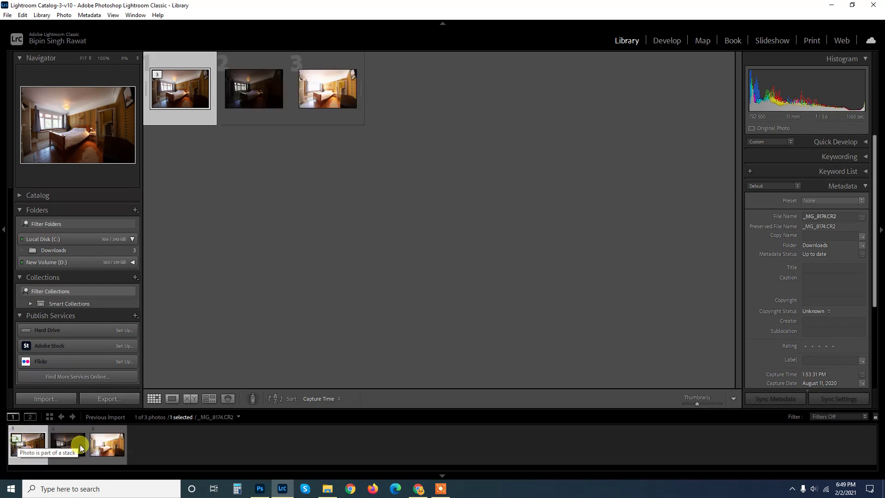
{"action": "left_click", "coordinate": [22, 440]}
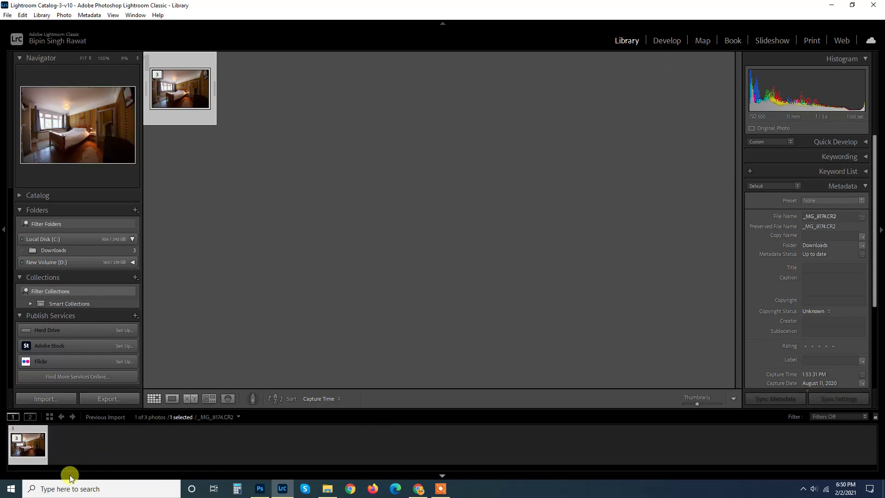
Step: Merge the stacked bedroom photos to HDR with Auto Align, Auto Settings, Create Stack and a deghost amount of None
{"action": "right_click", "coordinate": [29, 449]}
{"action": "mouse_move", "coordinate": [92, 235]}
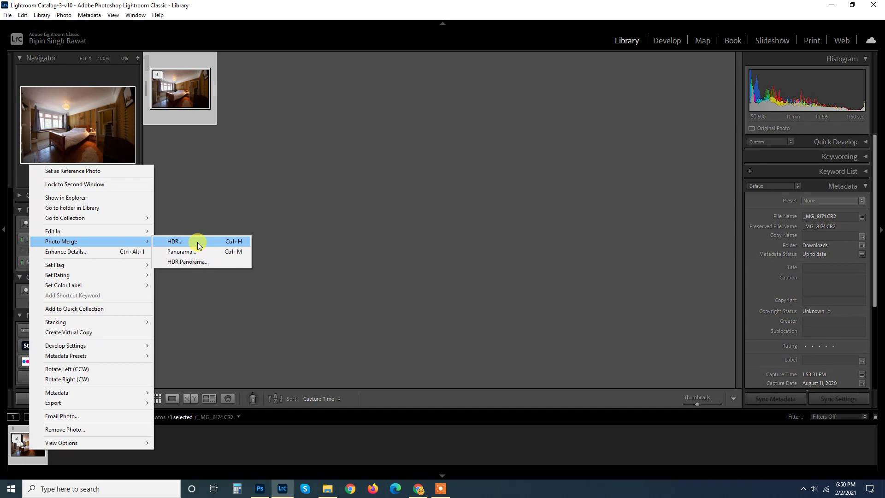
{"action": "left_click", "coordinate": [197, 242]}
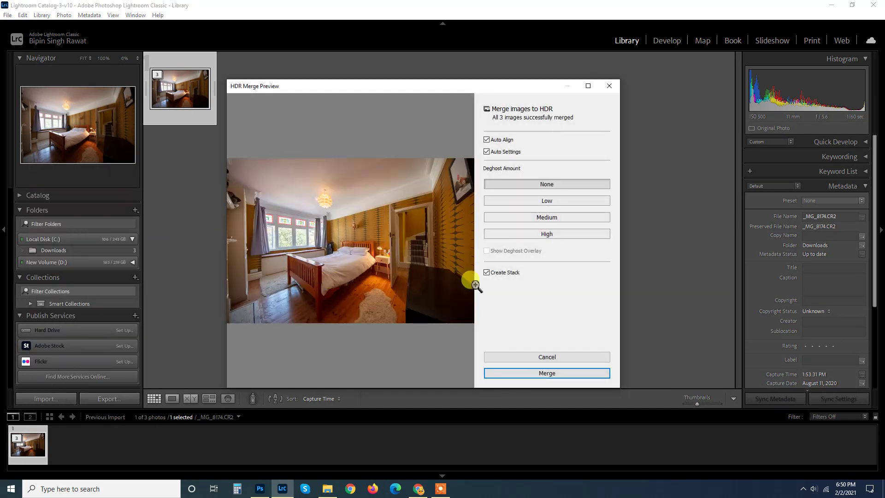
{"action": "left_click_drag", "start_coordinate": [261, 86], "coordinate": [239, 79]}
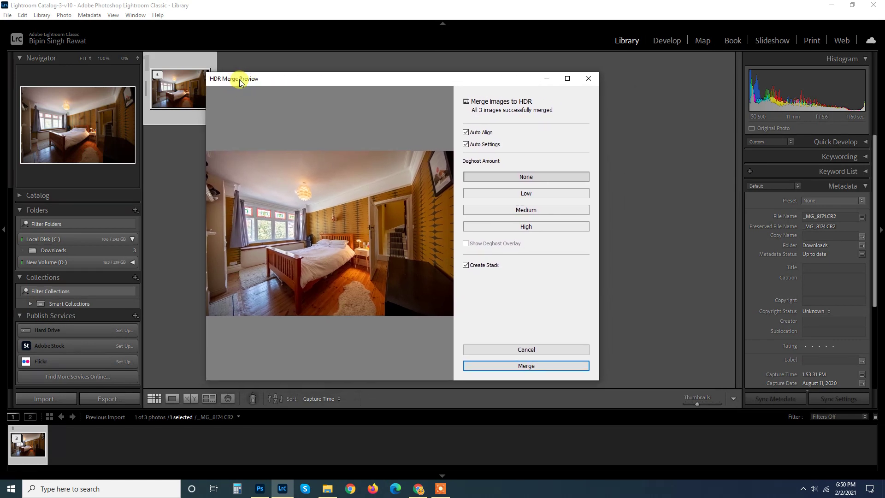
{"action": "left_click", "coordinate": [467, 133]}
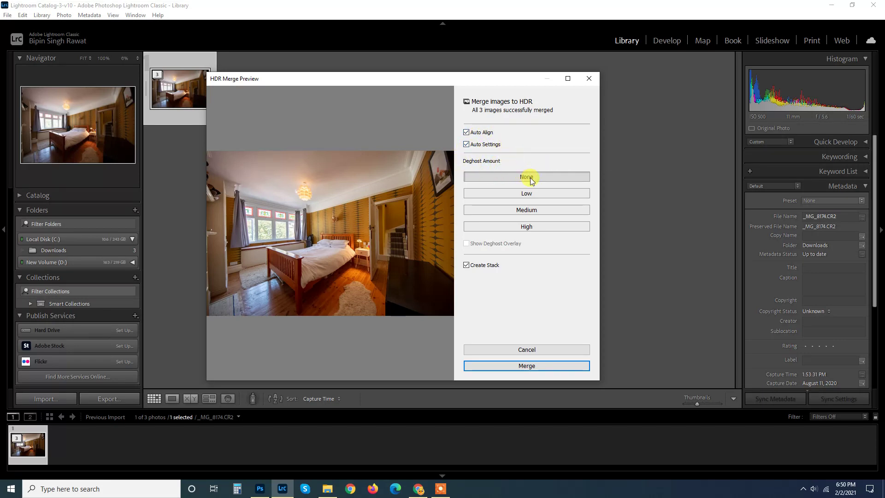
{"action": "left_click", "coordinate": [529, 367]}
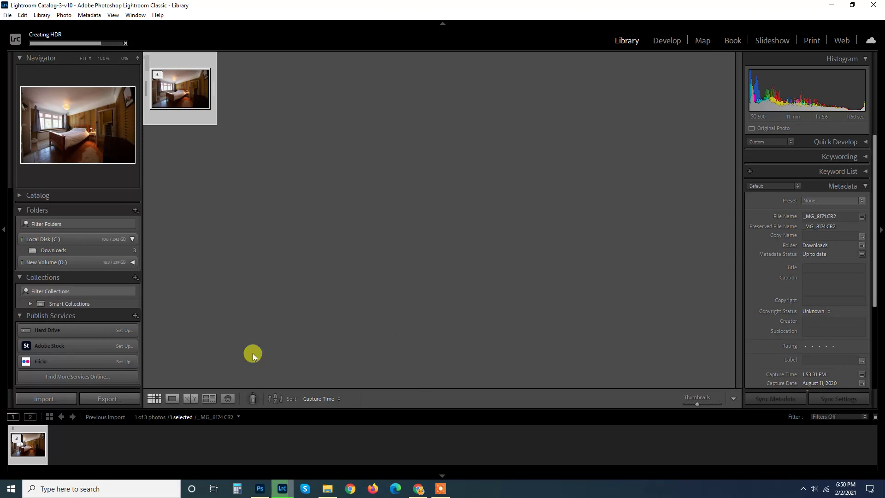
Step: Expand the photo stack and open the merged HDR photo in the Develop module
{"action": "left_click", "coordinate": [17, 440]}
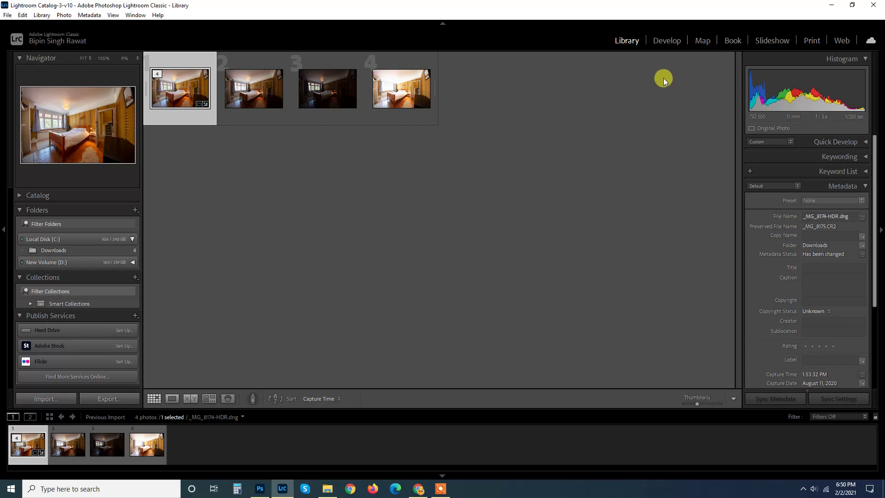
{"action": "left_click", "coordinate": [666, 41]}
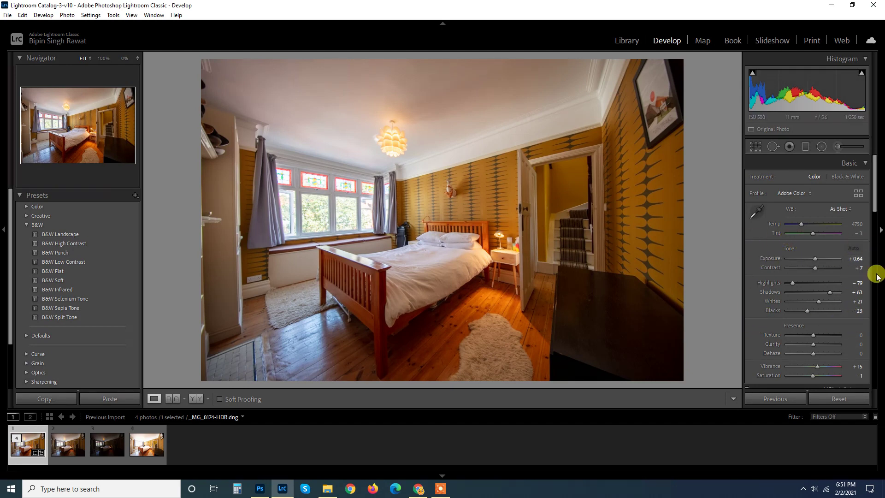
{"action": "left_click", "coordinate": [877, 181]}
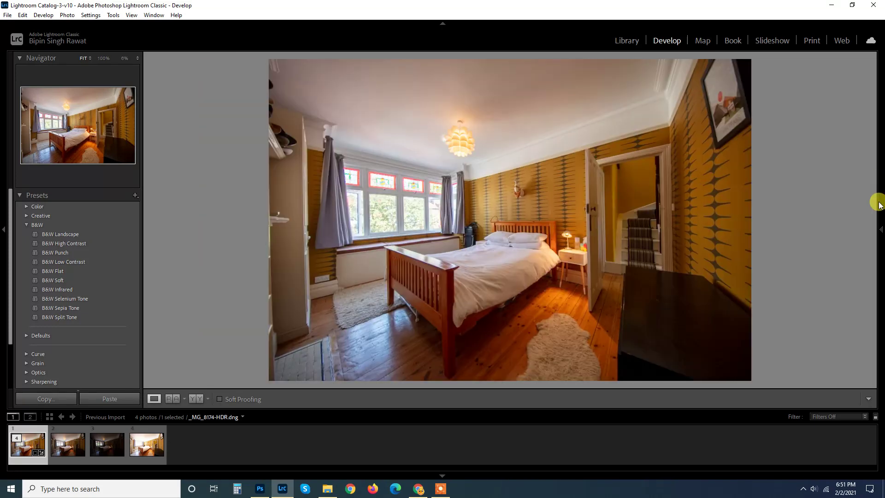
{"action": "left_click", "coordinate": [880, 215]}
Step: Turn on Remove Chromatic Aberration and Enable Profile Corrections in the HDR photo's lens corrections, comparing the image without the profile
{"action": "left_click_drag", "start_coordinate": [875, 192], "coordinate": [869, 326]}
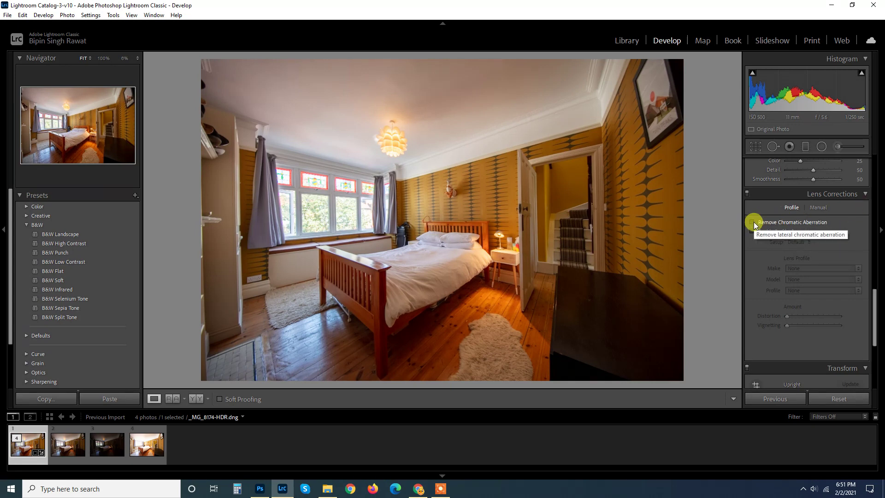
{"action": "left_click", "coordinate": [753, 224]}
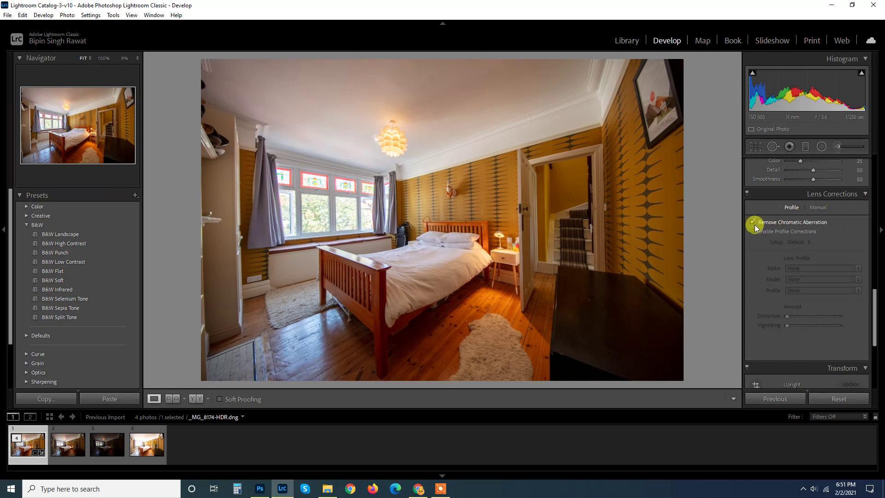
{"action": "left_click", "coordinate": [753, 231]}
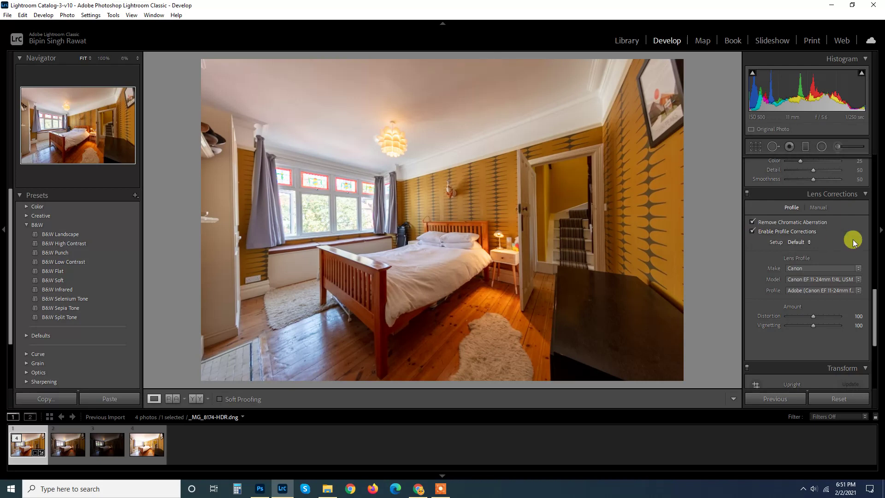
{"action": "left_click", "coordinate": [753, 232]}
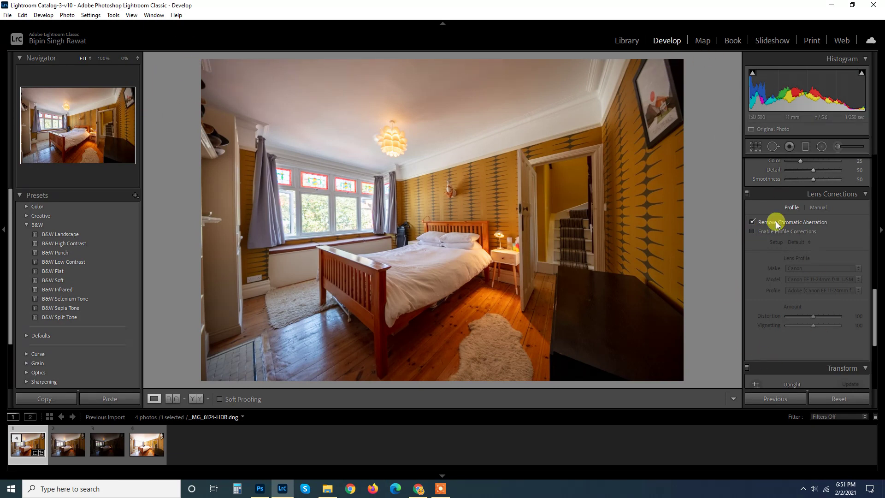
{"action": "left_click", "coordinate": [752, 231]}
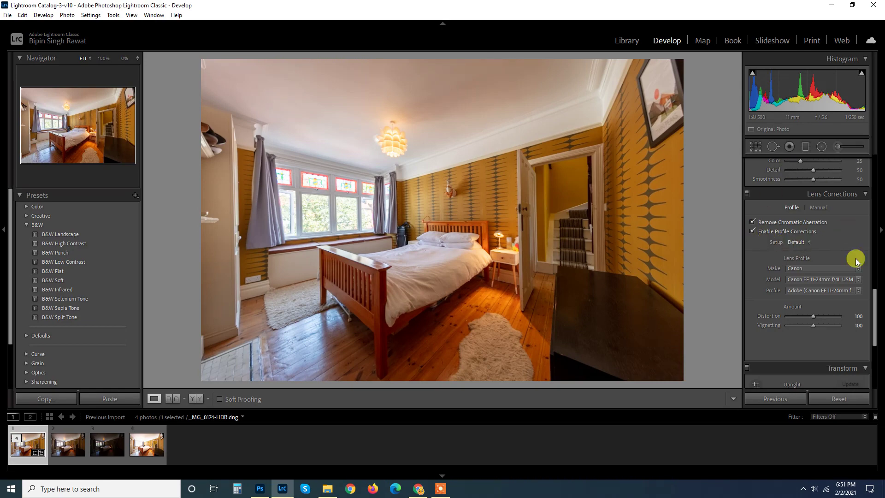
Step: Set the lens profile's distortion correction amount to 65
{"action": "left_click_drag", "start_coordinate": [778, 315], "coordinate": [854, 318]}
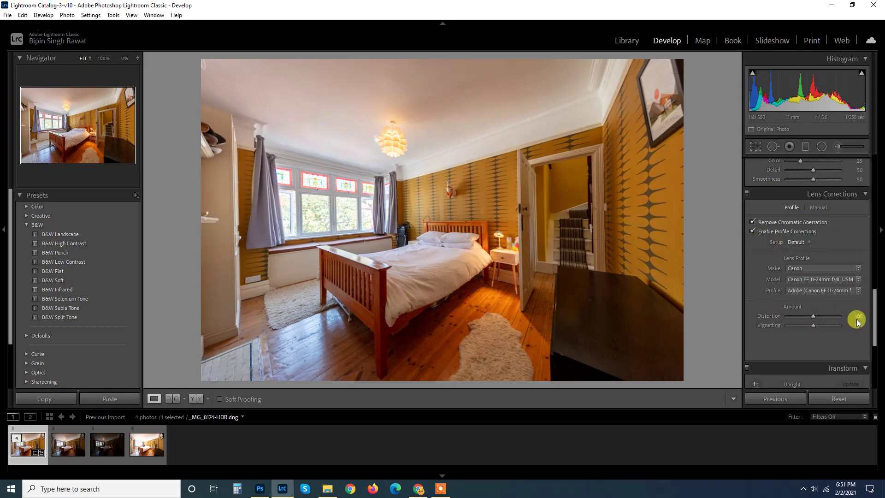
{"action": "left_click", "coordinate": [811, 318]}
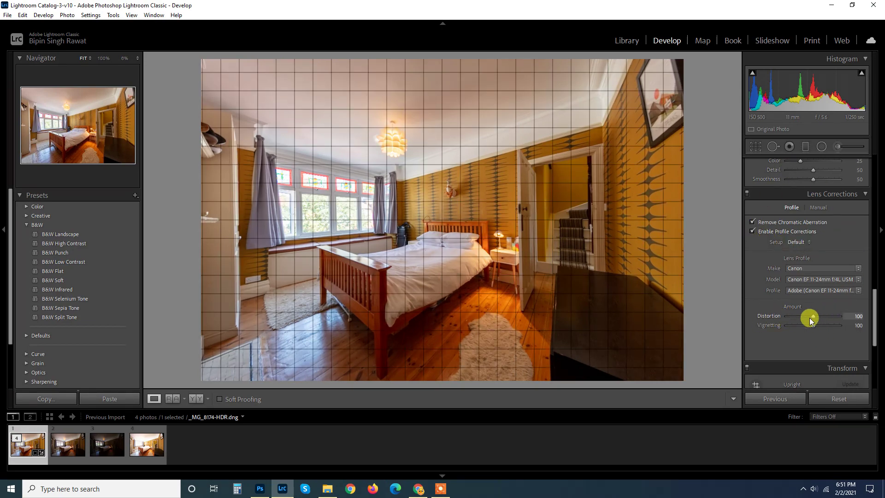
{"action": "left_click_drag", "start_coordinate": [814, 316], "coordinate": [812, 317]}
{"action": "left_click", "coordinate": [850, 316]}
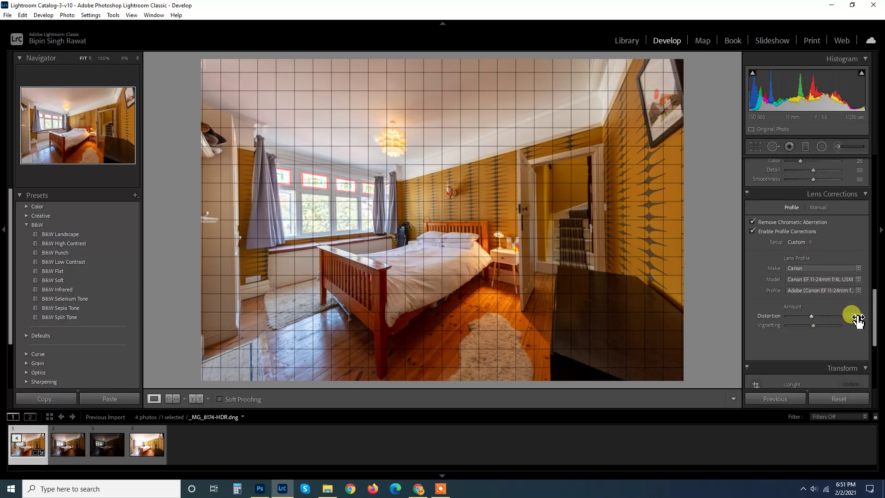
{"action": "type", "text": "70"}
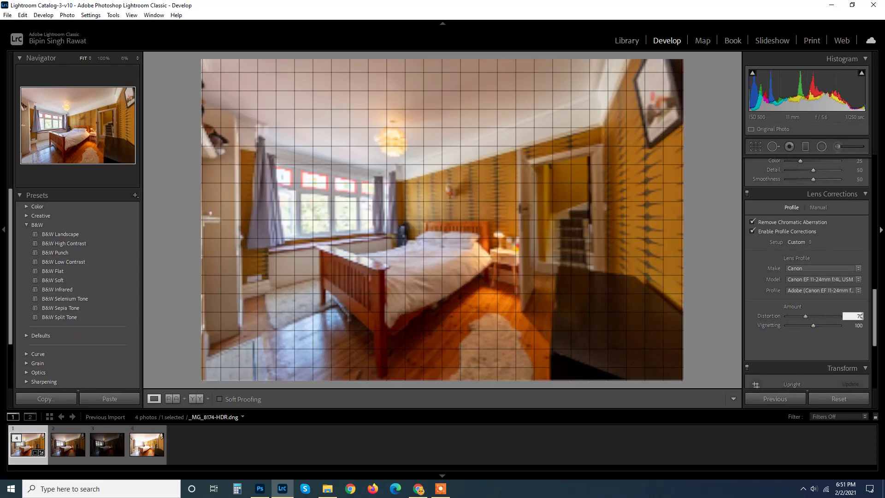
{"action": "key", "text": "BackSpace"}
{"action": "key", "text": "BackSpace"}
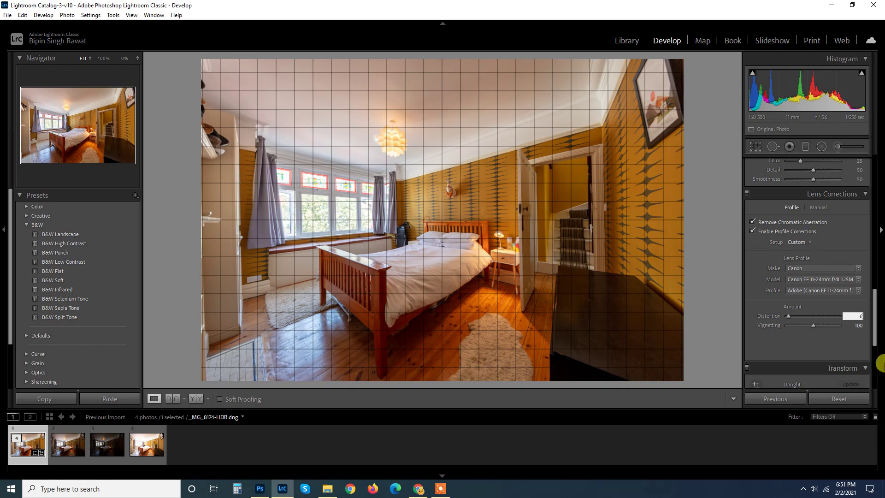
{"action": "type", "text": "65"}
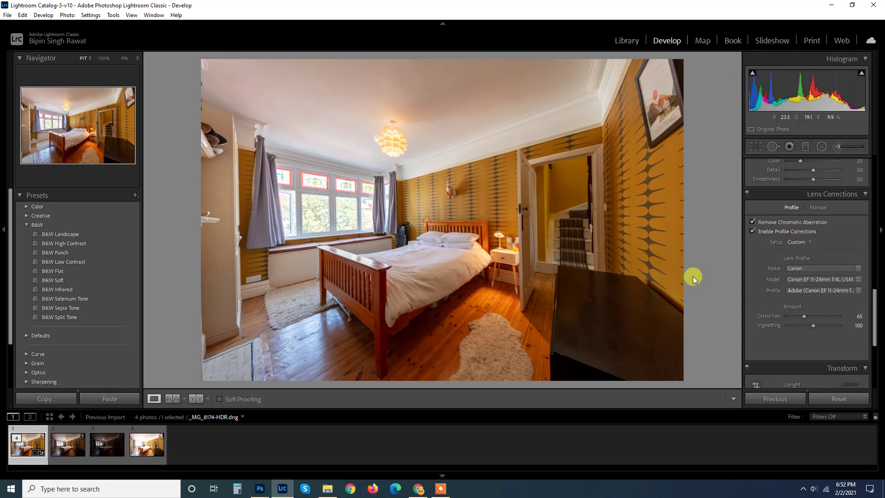
Step: Apply the Auto Upright perspective correction to the HDR photo
{"action": "scroll", "coordinate": [817, 266], "scroll_direction": "down", "scroll_amount": 3}
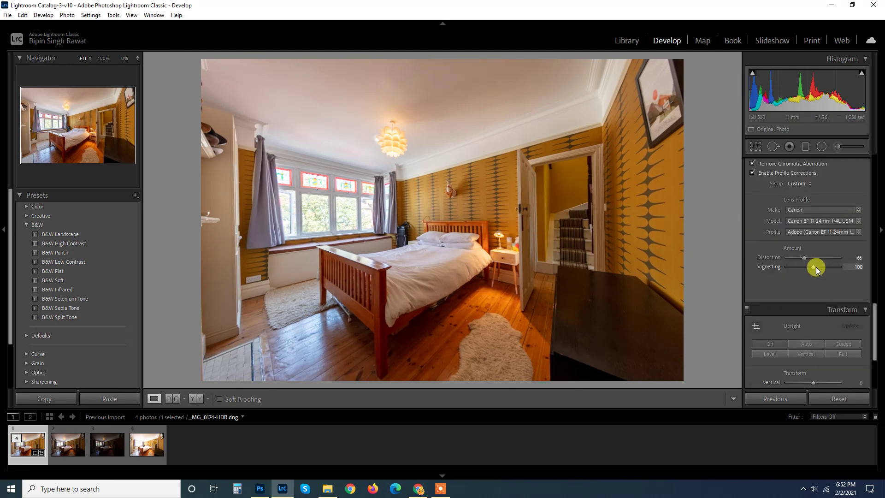
{"action": "scroll", "coordinate": [822, 266], "scroll_direction": "down", "scroll_amount": 2}
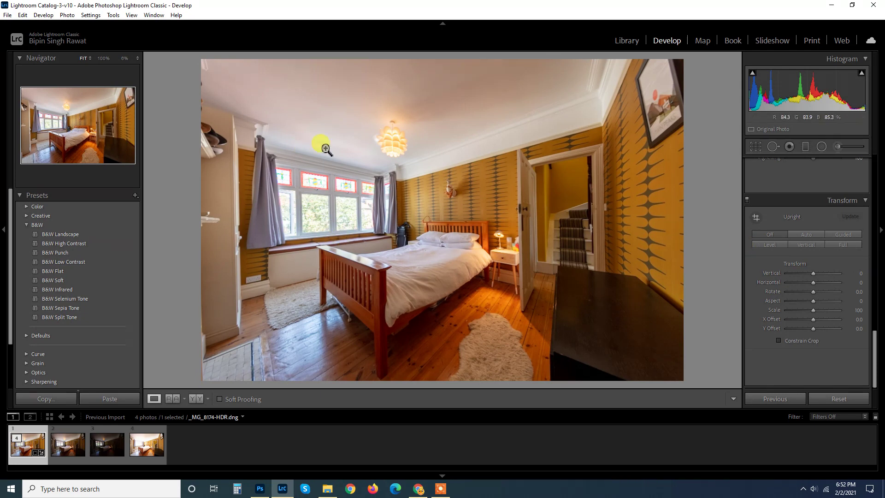
{"action": "left_click", "coordinate": [804, 235]}
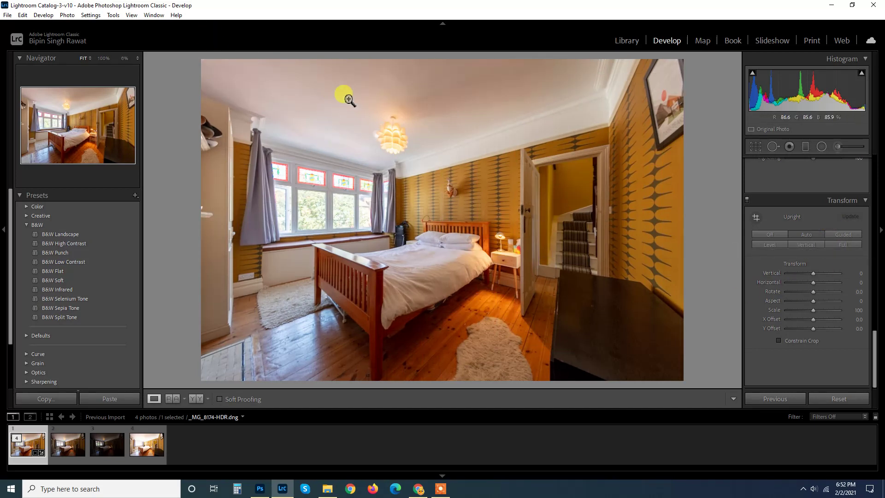
{"action": "left_click", "coordinate": [817, 281]}
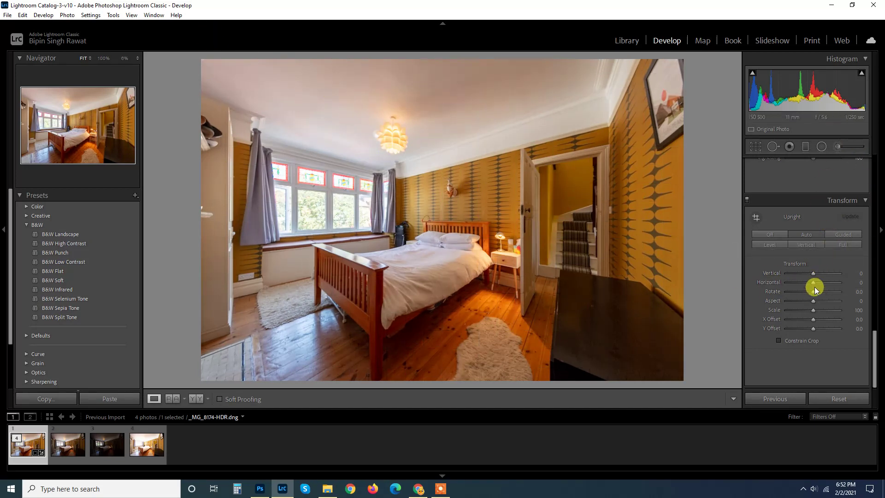
{"action": "left_click", "coordinate": [816, 293]}
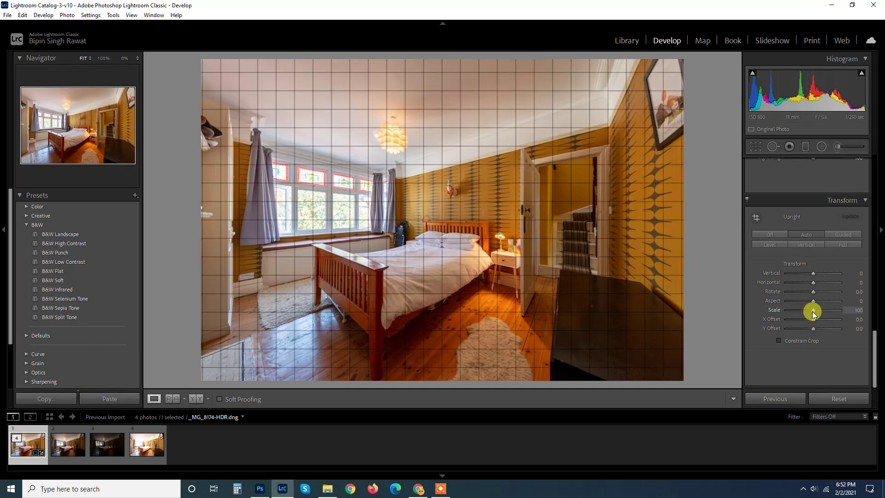
Step: Reduce the photo's Transform scale to 90 and turn on Constrain Crop
{"action": "left_click_drag", "start_coordinate": [812, 313], "coordinate": [812, 316]}
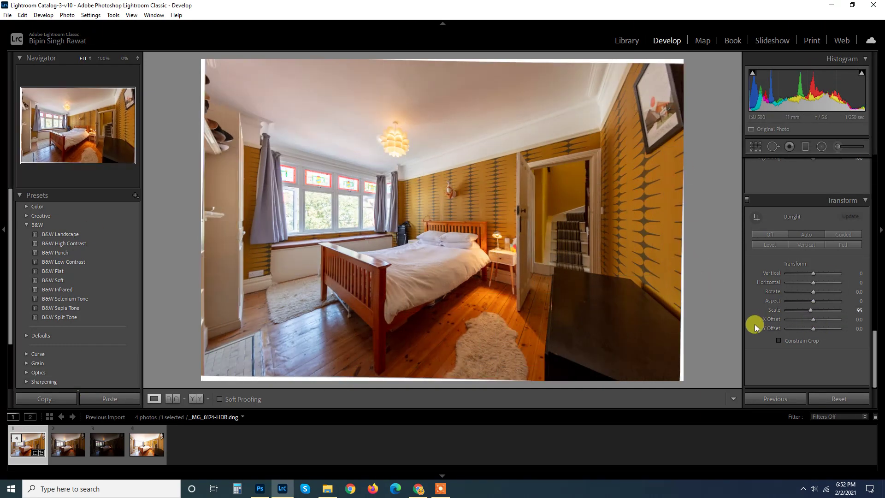
{"action": "left_click", "coordinate": [780, 341]}
{"action": "left_click_drag", "start_coordinate": [804, 291], "coordinate": [801, 282]}
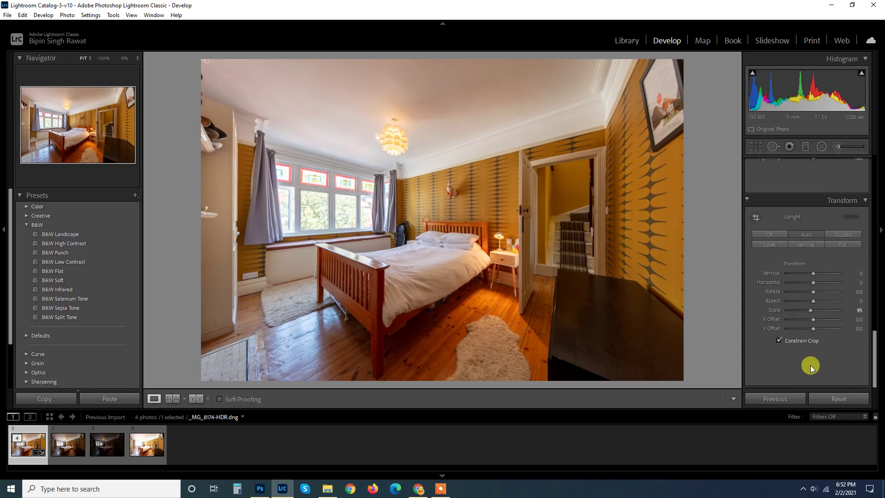
{"action": "left_click_drag", "start_coordinate": [821, 312], "coordinate": [812, 313]}
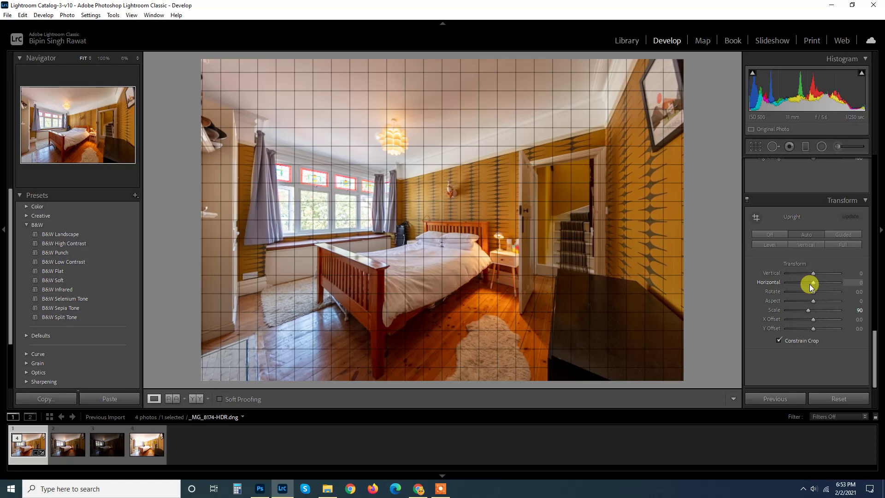
Step: Set the white balance by sampling the pale ceiling as the target neutral, and compare the photo before and after
{"action": "scroll", "coordinate": [826, 286], "scroll_direction": "up", "scroll_amount": 5}
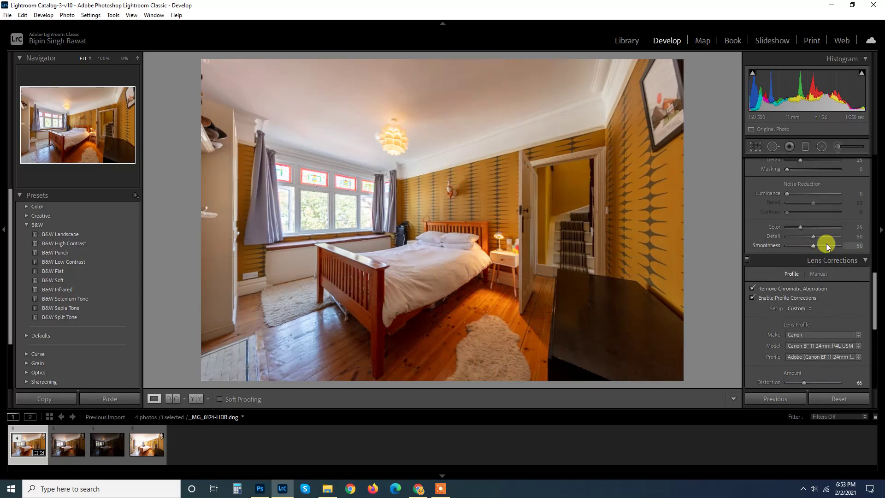
{"action": "scroll", "coordinate": [829, 241], "scroll_direction": "up", "scroll_amount": 10}
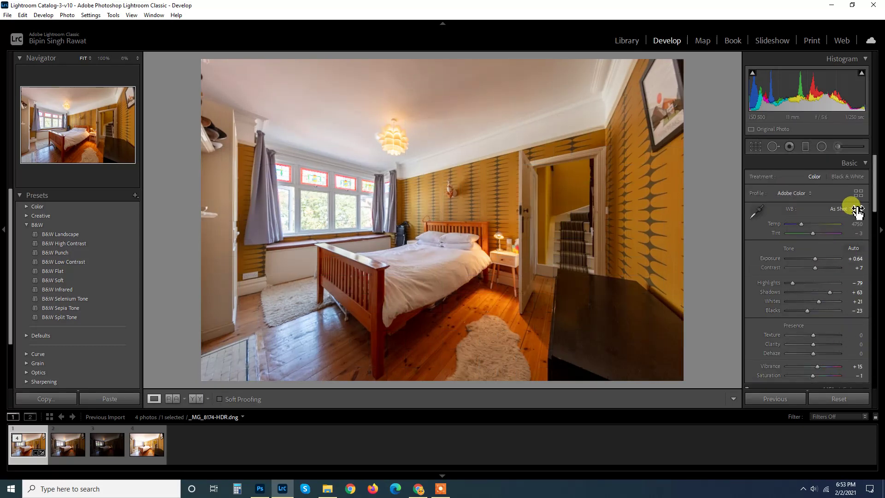
{"action": "left_click", "coordinate": [757, 211]}
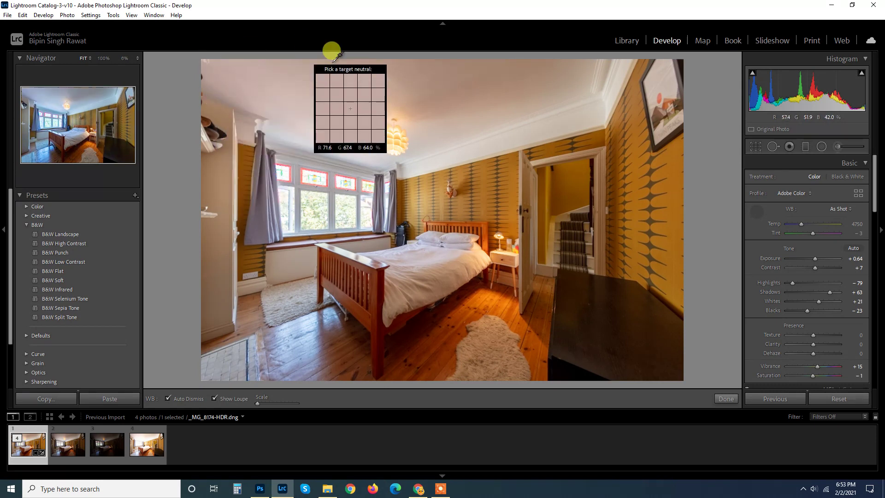
{"action": "left_click", "coordinate": [379, 64]}
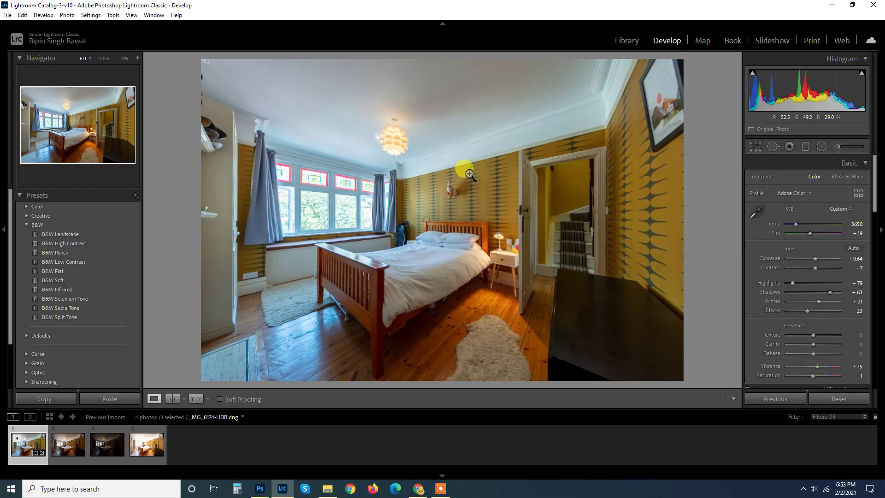
{"action": "key", "text": "y"}
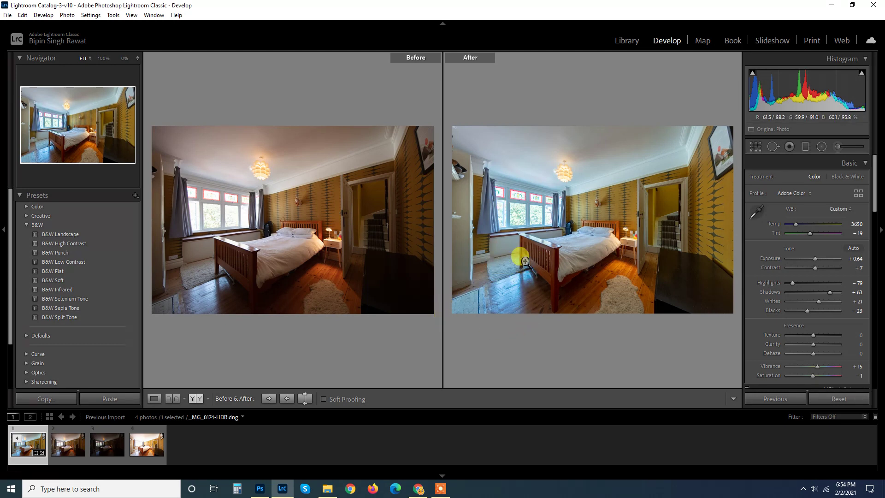
{"action": "key", "text": "y"}
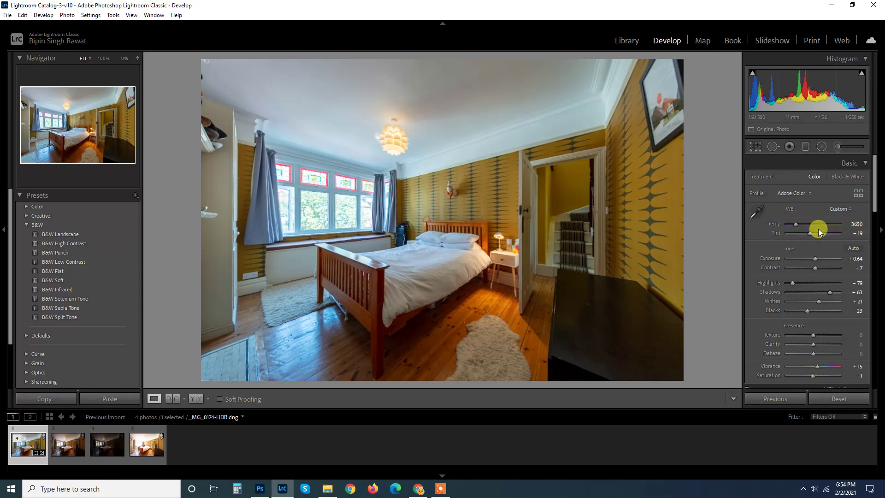
Step: Set the white balance Temp to 3720 and Tint to -15, and check the before and after views
{"action": "left_click", "coordinate": [859, 227]}
{"action": "type", "text": "3"}
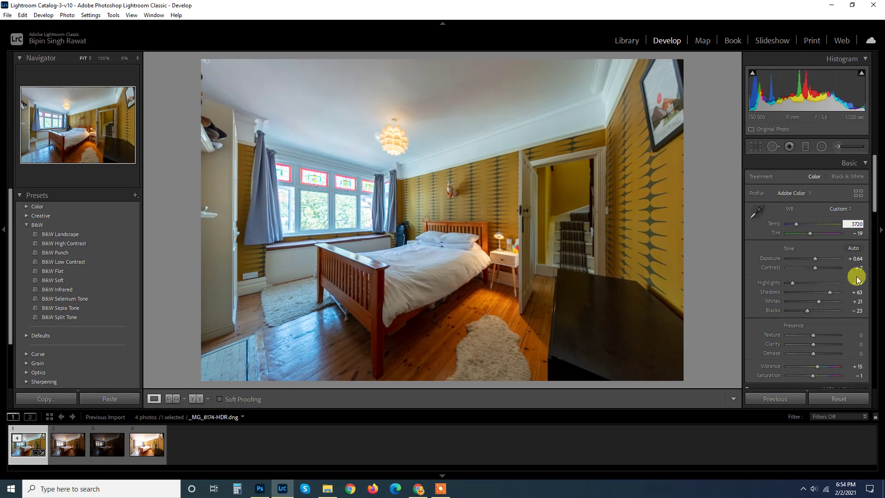
{"action": "left_click", "coordinate": [853, 231]}
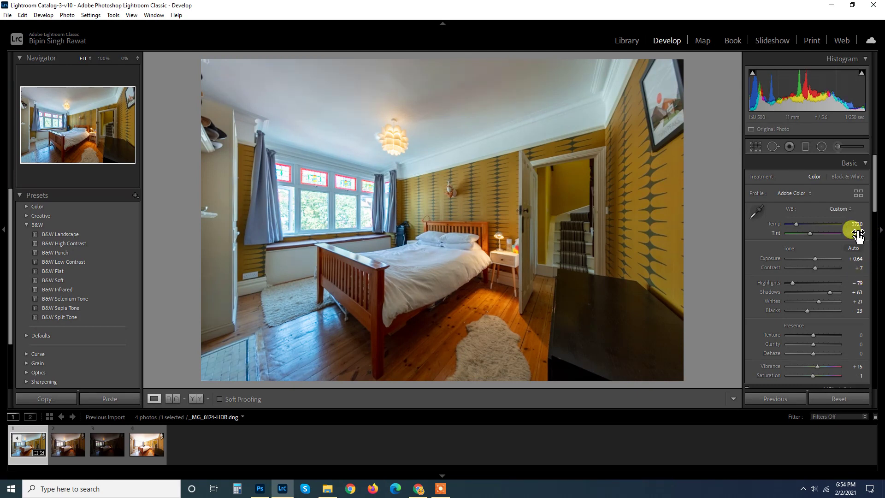
{"action": "type", "text": "-15"}
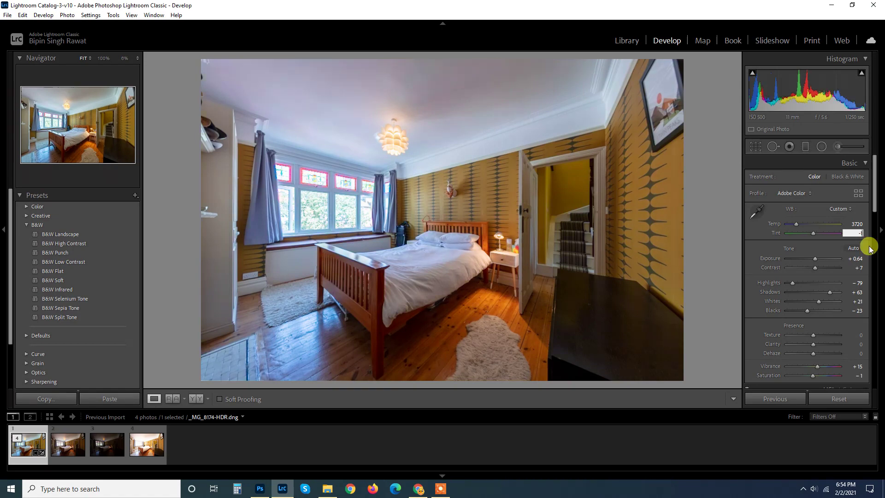
{"action": "type", "text": "y"}
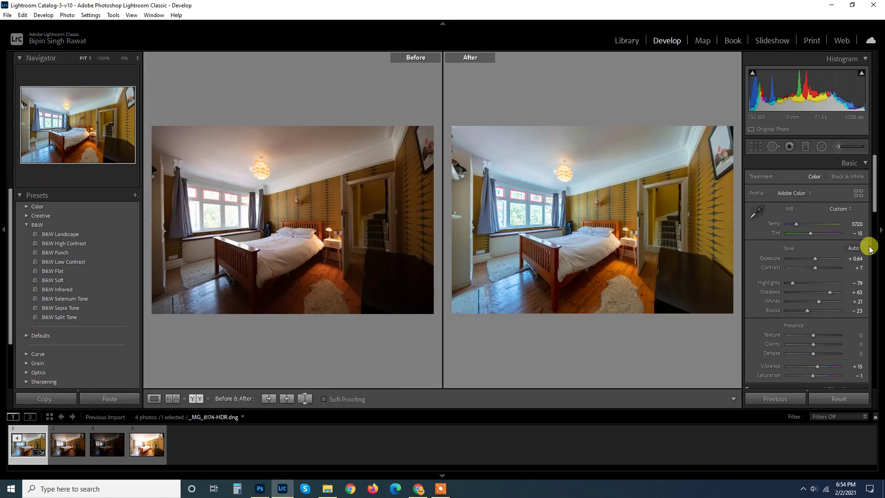
{"action": "type", "text": "y"}
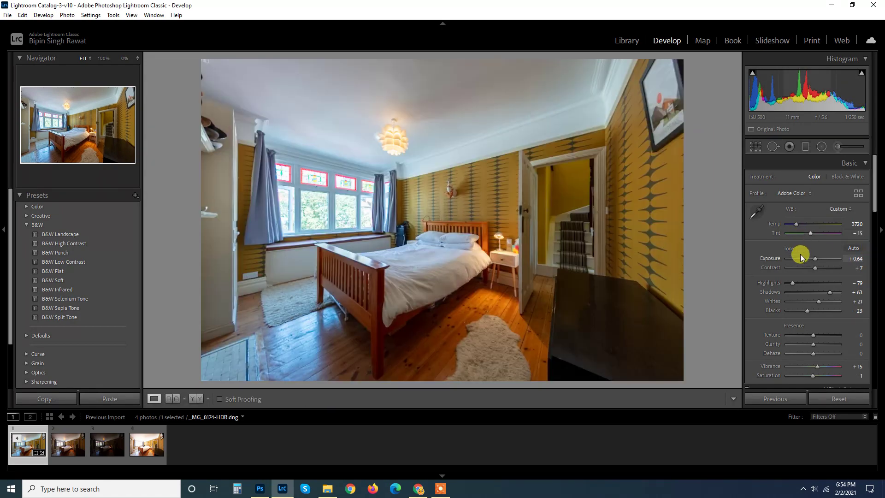
Step: Paint an Adjustment Brush with the Temp effect at 16 over the bluish ceiling and window side of the room
{"action": "left_click", "coordinate": [838, 146]}
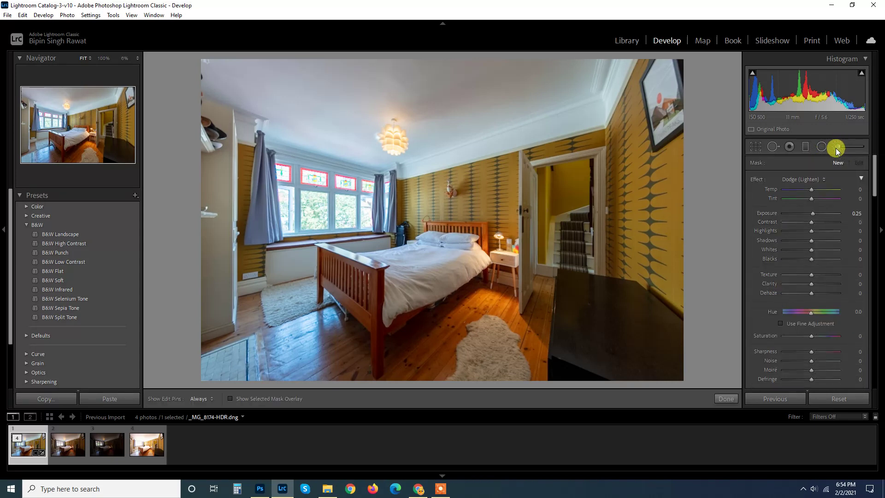
{"action": "left_click", "coordinate": [806, 181]}
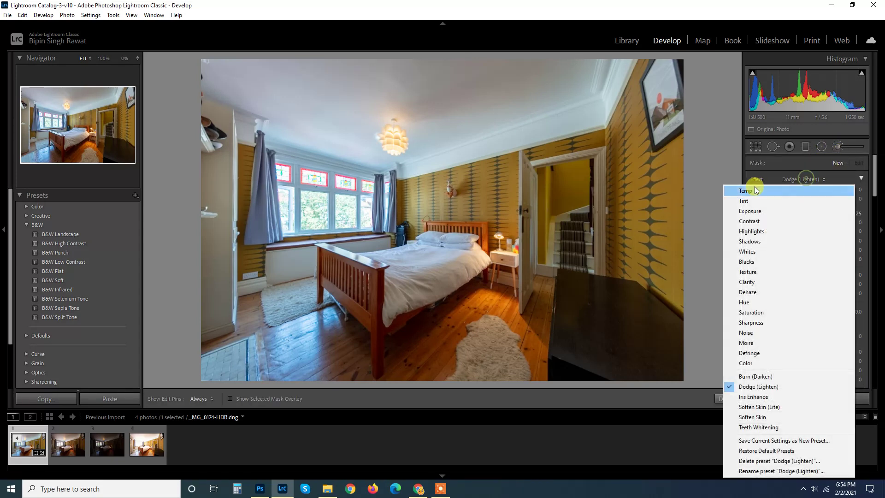
{"action": "left_click", "coordinate": [753, 187]}
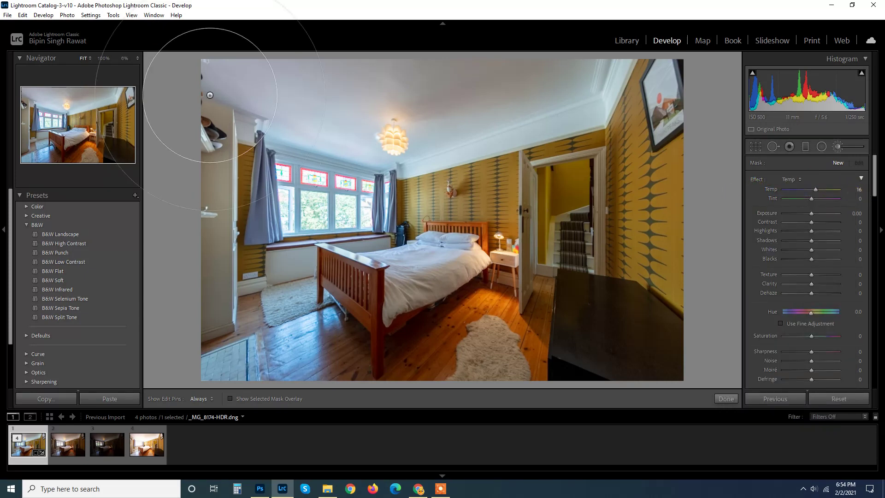
{"action": "key", "text": "h"}
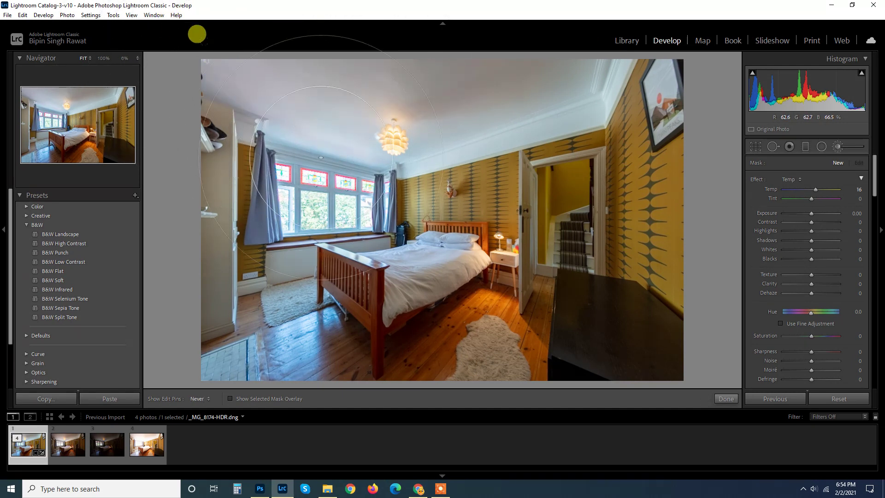
{"action": "left_click", "coordinate": [214, 99]}
{"action": "mouse_move", "coordinate": [336, 224]}
{"action": "left_mouse_down"}
{"action": "mouse_move", "coordinate": [280, 230]}
{"action": "mouse_move", "coordinate": [405, 191]}
{"action": "left_mouse_up"}
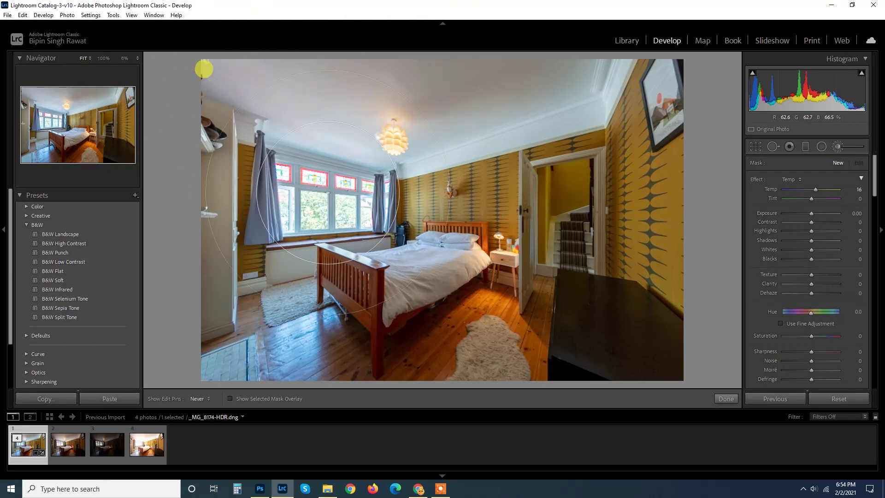
{"action": "mouse_move", "coordinate": [240, 349]}
{"action": "left_mouse_down"}
{"action": "mouse_move", "coordinate": [223, 352]}
{"action": "mouse_move", "coordinate": [672, 229]}
{"action": "left_mouse_up"}
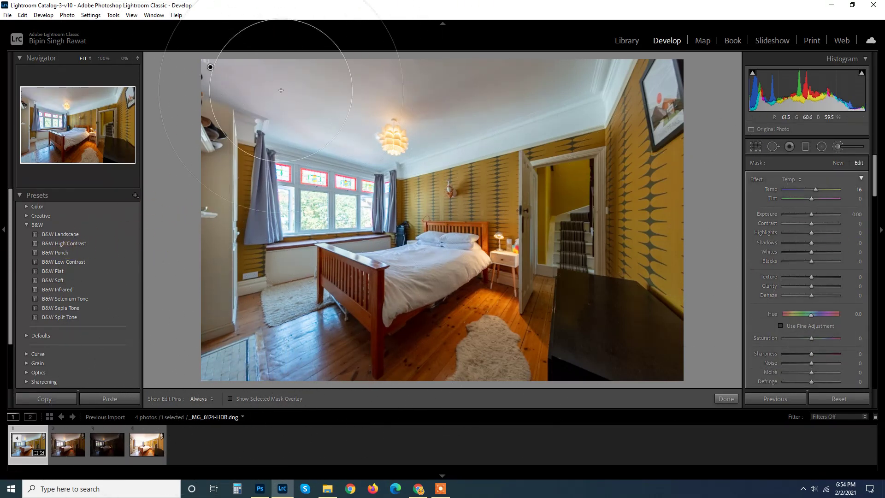
{"action": "left_click", "coordinate": [210, 67]}
Step: Extend the warming mask with a smaller brush around the window and down to the floor, and raise its Temp to 25
{"action": "scroll", "coordinate": [805, 274], "scroll_direction": "down", "scroll_amount": 5}
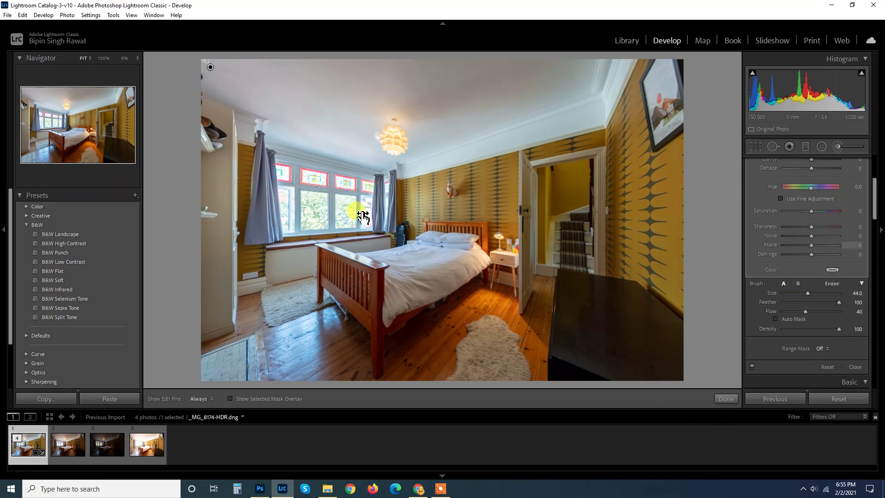
{"action": "scroll", "coordinate": [788, 231], "scroll_direction": "up", "scroll_amount": 5}
{"action": "key", "text": "bracketleft"}
{"action": "key", "text": "bracketleft"}
{"action": "key", "text": "bracketleft"}
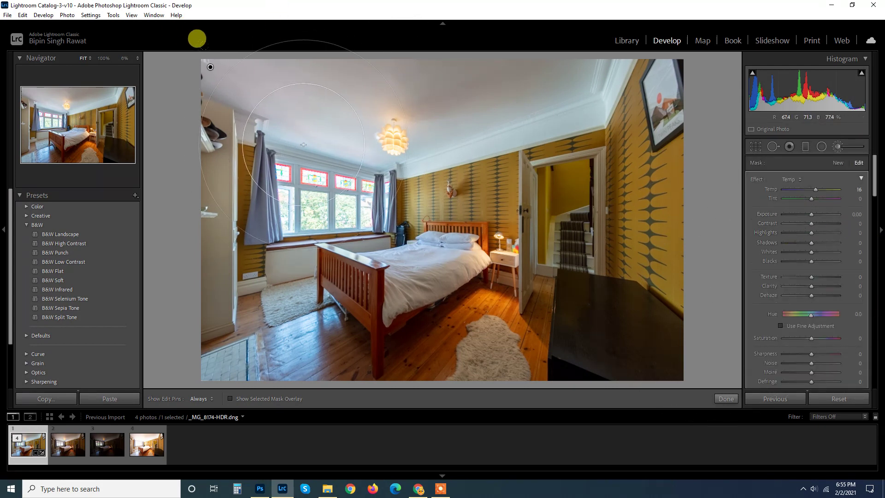
{"action": "key", "text": "h"}
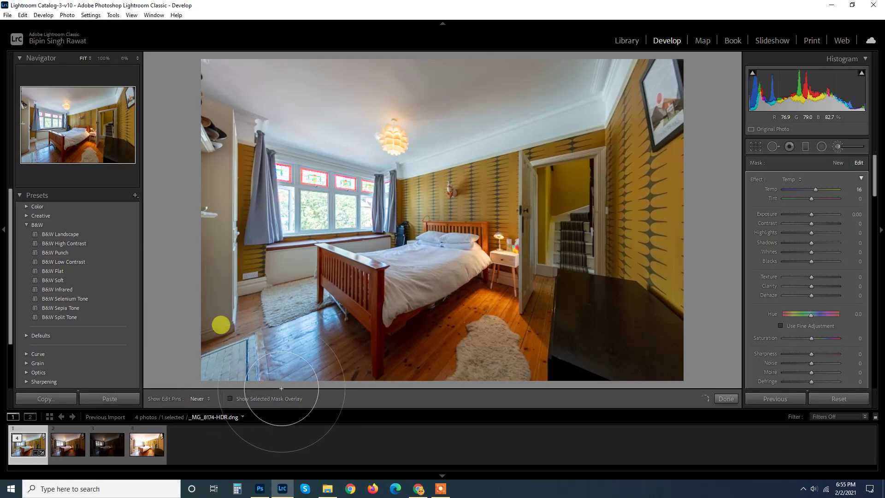
{"action": "key", "text": "h"}
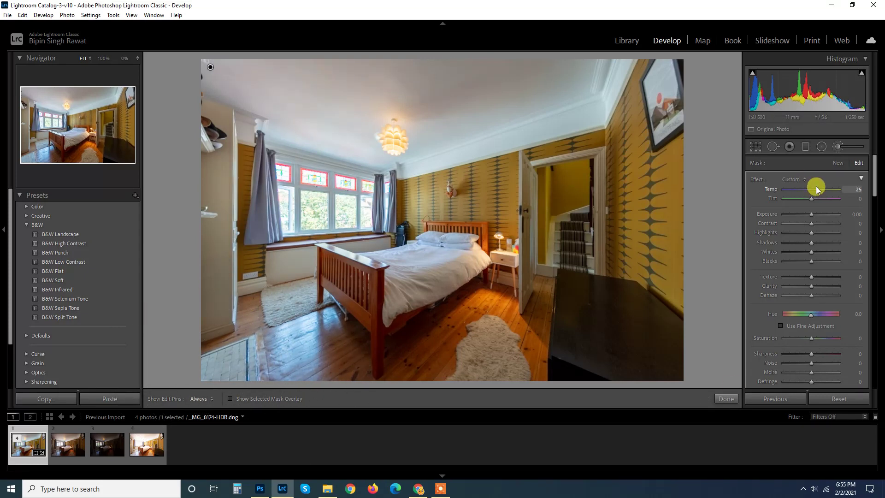
Step: Check the brush's mask overlay, raise the painted area's Temp to about 34, and finish the brush adjustment
{"action": "left_click", "coordinate": [229, 398]}
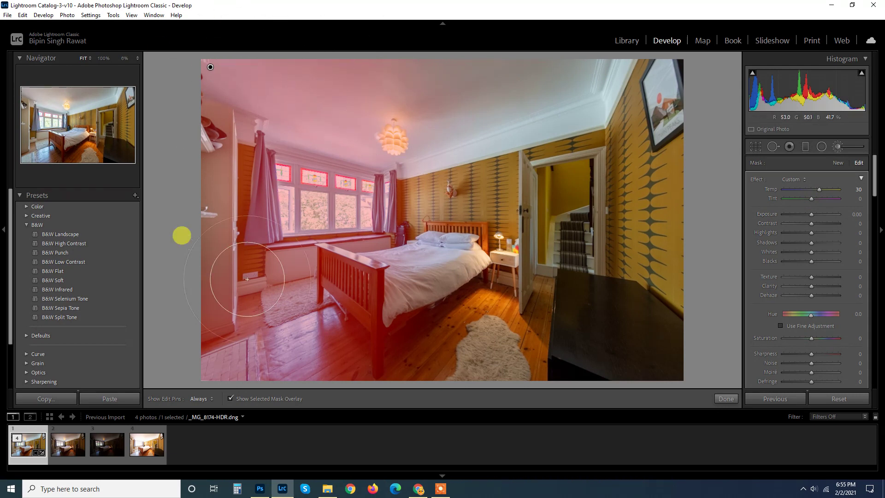
{"action": "left_click", "coordinate": [249, 399]}
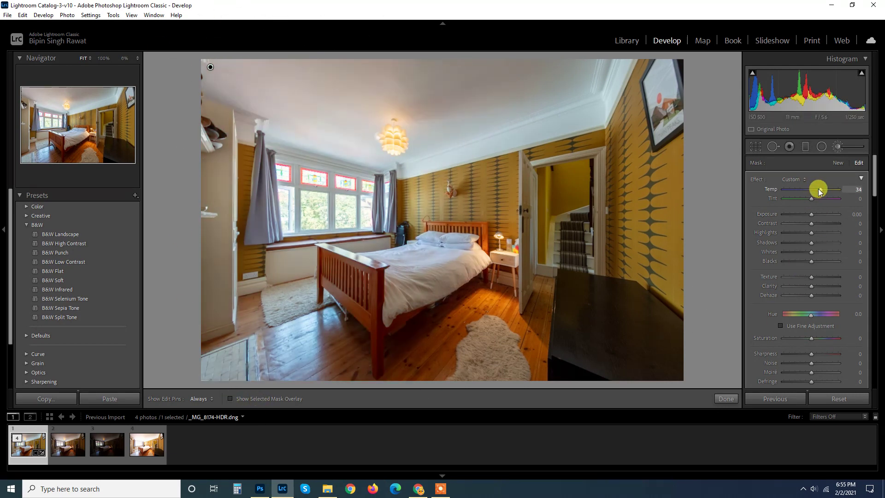
{"action": "left_click_drag", "start_coordinate": [818, 190], "coordinate": [820, 190]}
{"action": "left_click_drag", "start_coordinate": [805, 340], "coordinate": [804, 338]}
{"action": "left_click_drag", "start_coordinate": [818, 188], "coordinate": [821, 189]}
{"action": "left_click", "coordinate": [726, 399]}
Step: Compare the photo before and after, and reset Vibrance and Saturation to 0
{"action": "key", "text": "y"}
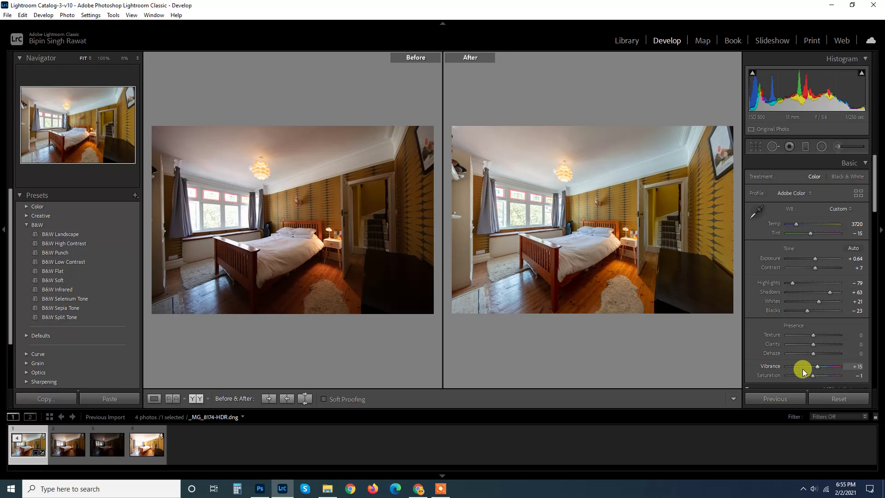
{"action": "key", "text": "y"}
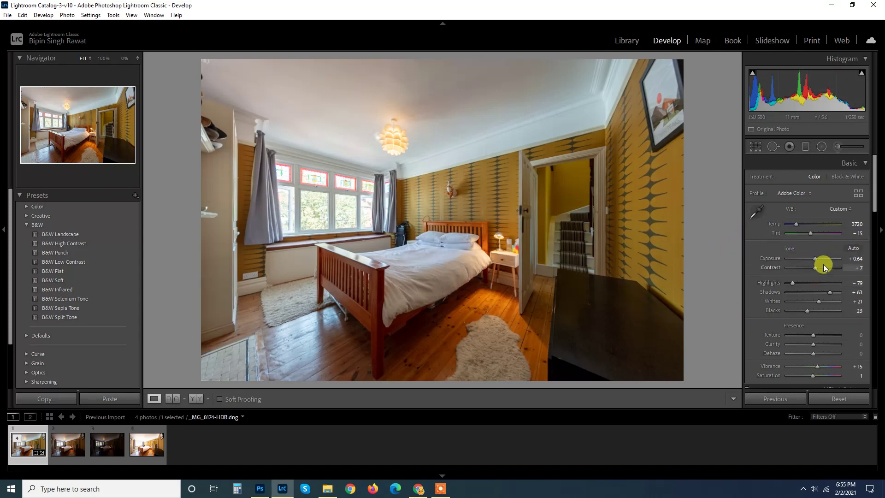
{"action": "scroll", "coordinate": [810, 359], "scroll_direction": "down", "scroll_amount": 3}
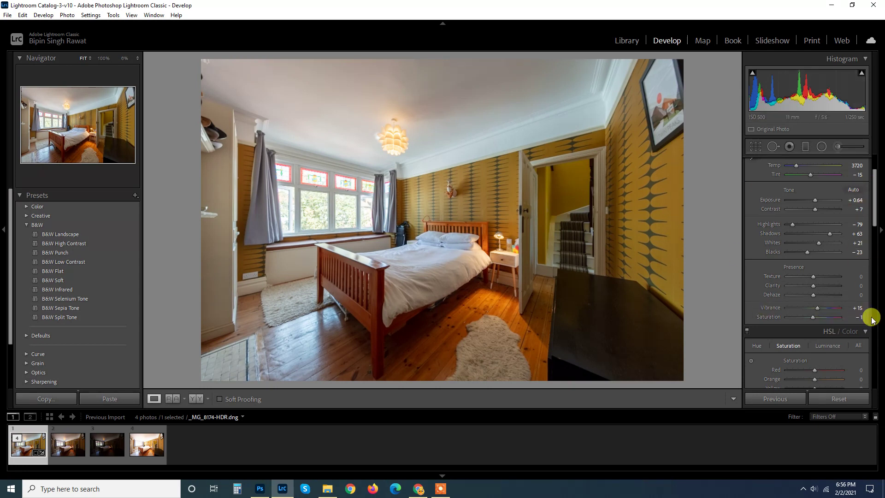
{"action": "double_click", "coordinate": [814, 317]}
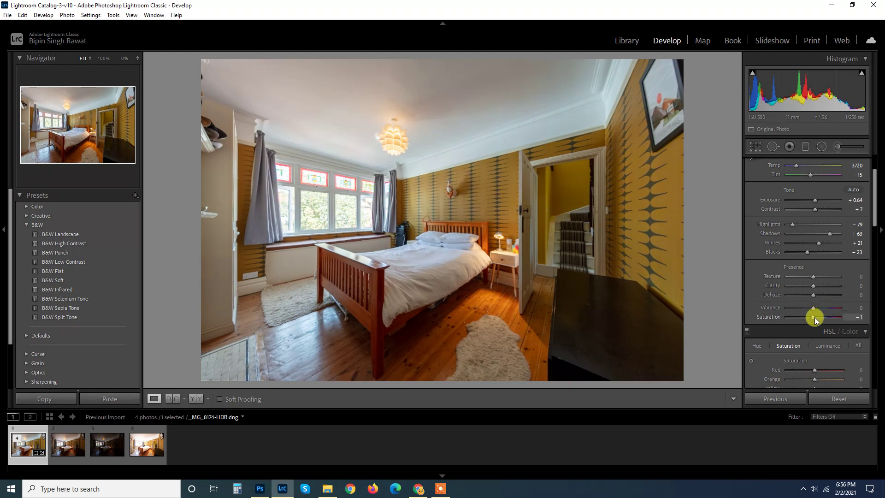
{"action": "scroll", "coordinate": [848, 279], "scroll_direction": "up", "scroll_amount": 2}
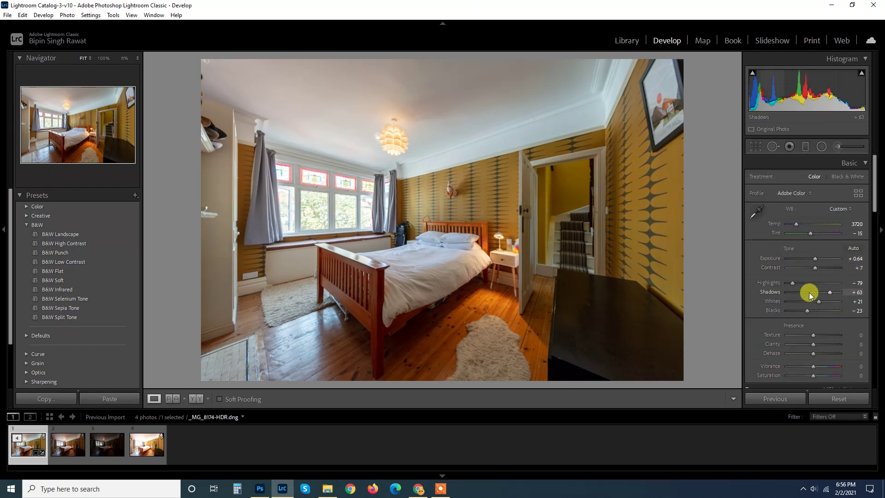
Step: Set Contrast to +25, Highlights to -88, Shadows to +84 and Blacks to +42, and compare the photo before and after
{"action": "left_click_drag", "start_coordinate": [812, 311], "coordinate": [832, 292]}
{"action": "mouse_move", "coordinate": [819, 310]}
{"action": "left_mouse_down"}
{"action": "mouse_move", "coordinate": [835, 291]}
{"action": "mouse_move", "coordinate": [789, 283]}
{"action": "mouse_move", "coordinate": [824, 310]}
{"action": "mouse_move", "coordinate": [834, 294]}
{"action": "mouse_move", "coordinate": [826, 310]}
{"action": "left_mouse_up"}
{"action": "left_click_drag", "start_coordinate": [822, 270], "coordinate": [820, 267]}
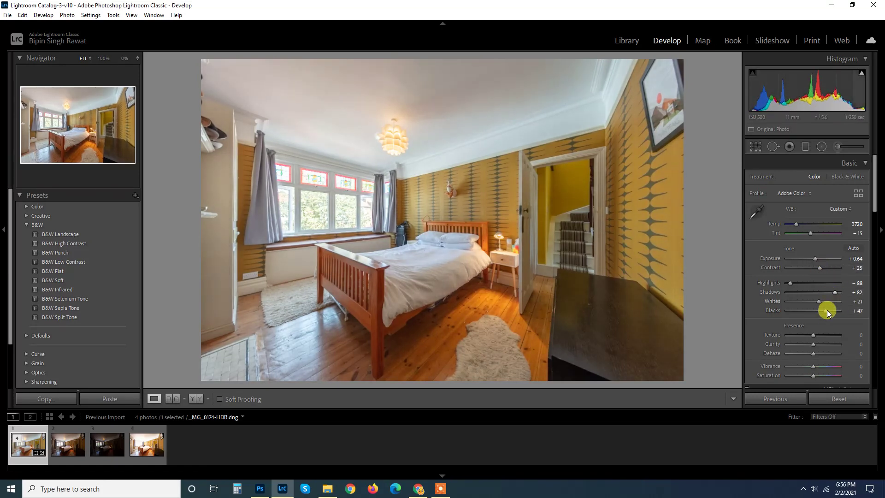
{"action": "left_click_drag", "start_coordinate": [827, 310], "coordinate": [835, 292]}
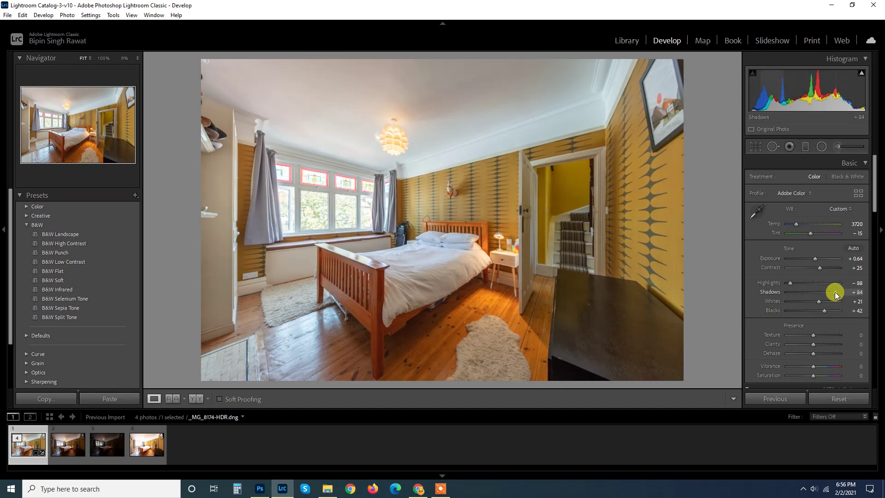
{"action": "key", "text": "shift+y"}
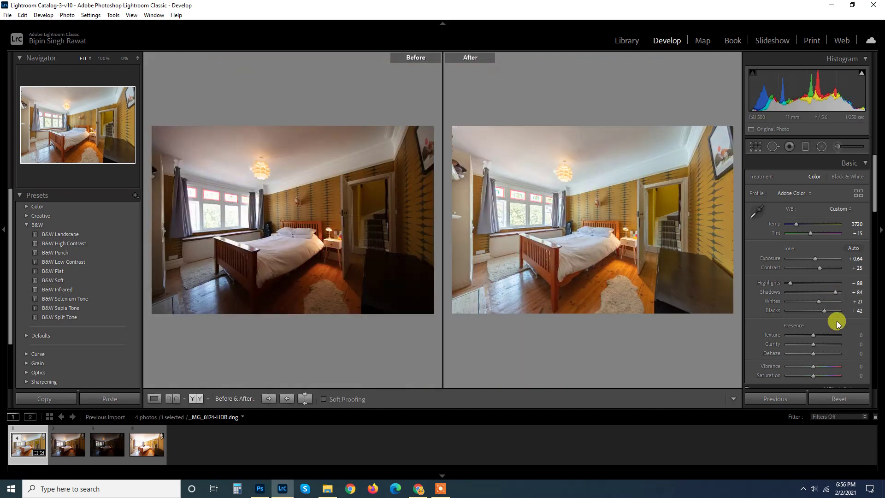
{"action": "key", "text": "y"}
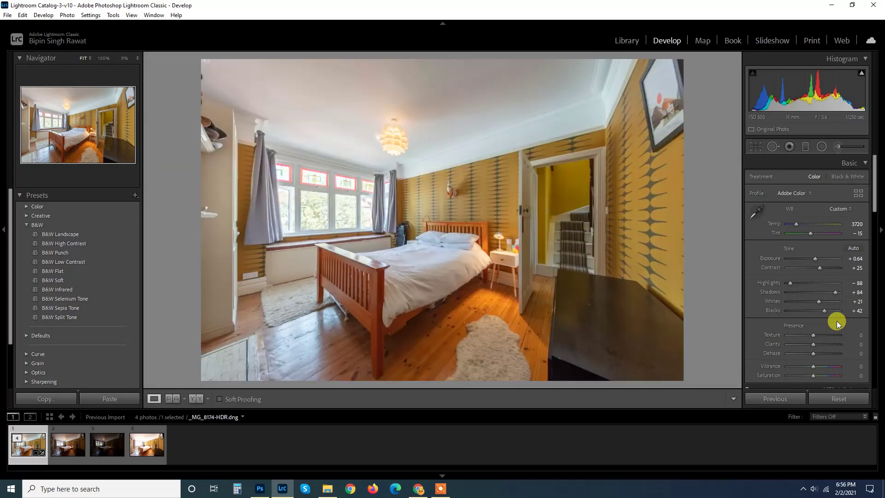
Step: Fine-tune Blacks to +47, Shadows to +86 and Tint to -13, and show the before and after comparison
{"action": "left_click_drag", "start_coordinate": [825, 310], "coordinate": [836, 289]}
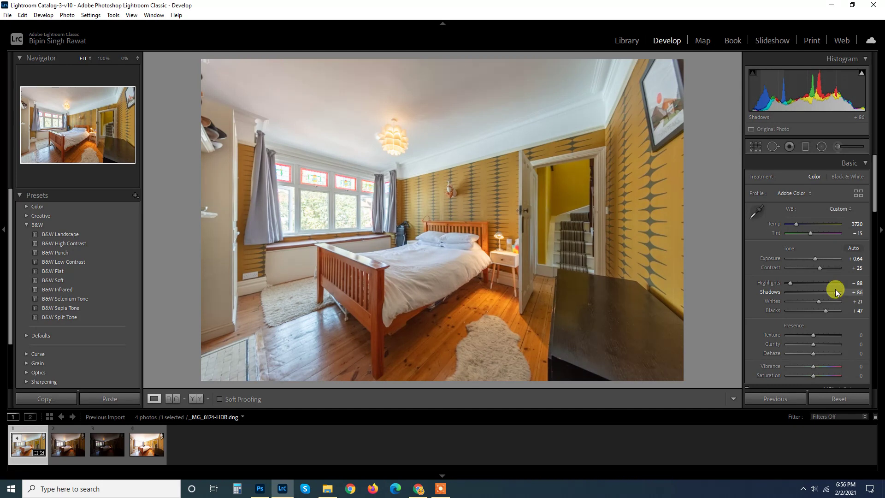
{"action": "left_click", "coordinate": [856, 233]}
{"action": "type", "text": "-13"}
{"action": "key", "text": "Return"}
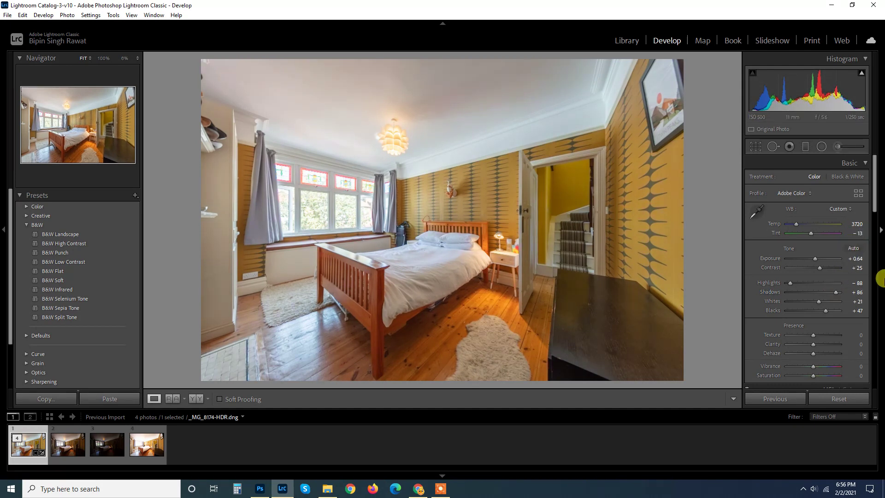
{"action": "key", "text": "y"}
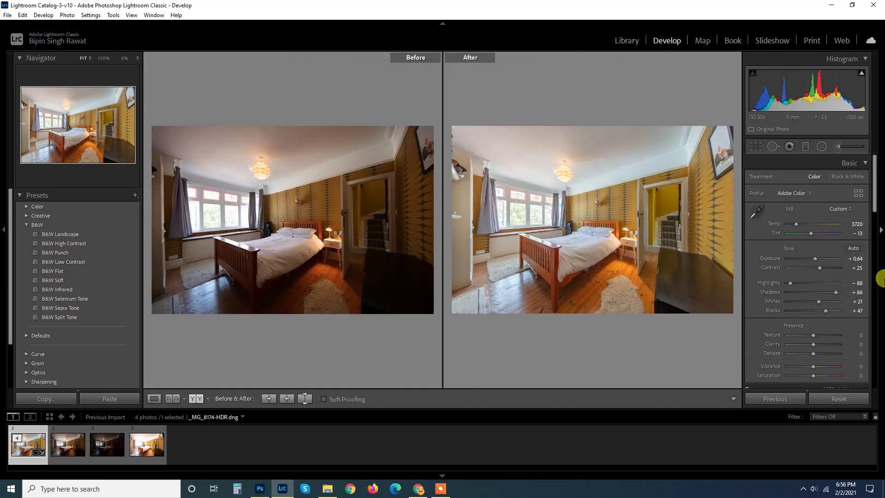
Step: Set Vibrance to -5 and Temp to 3700, and compare the photo before and after
{"action": "key", "text": "y"}
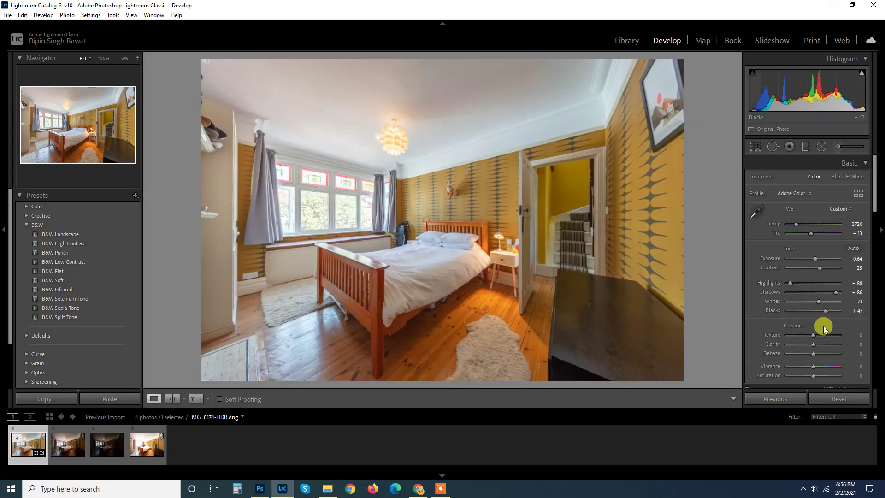
{"action": "scroll", "coordinate": [829, 329], "scroll_direction": "down", "scroll_amount": 3}
{"action": "left_click", "coordinate": [859, 312]}
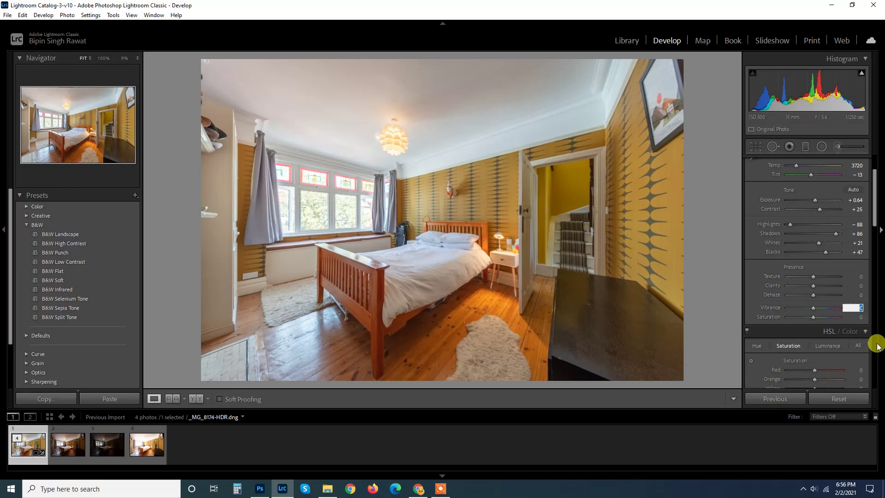
{"action": "scroll", "coordinate": [862, 228], "scroll_direction": "up", "scroll_amount": 3}
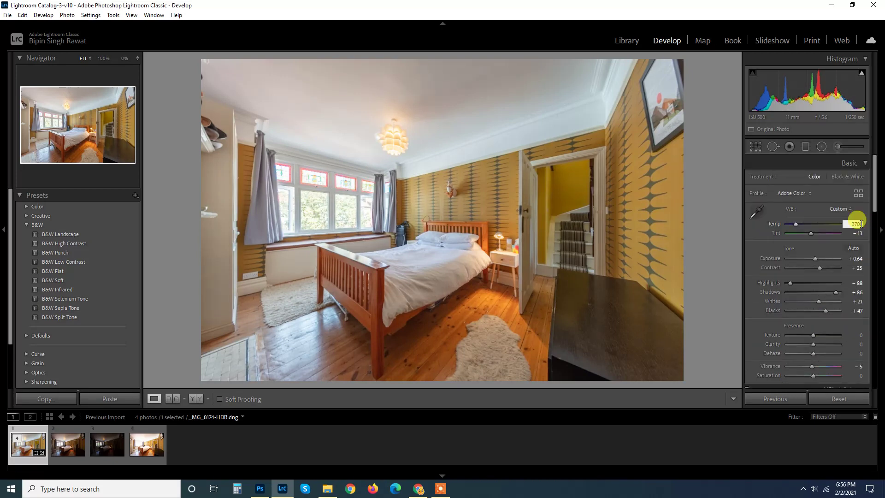
{"action": "key", "text": "Return"}
{"action": "key", "text": "y"}
{"action": "key", "text": "y"}
Step: Raise Contrast to +35 and compare the photo before and after
{"action": "left_click", "coordinate": [857, 268]}
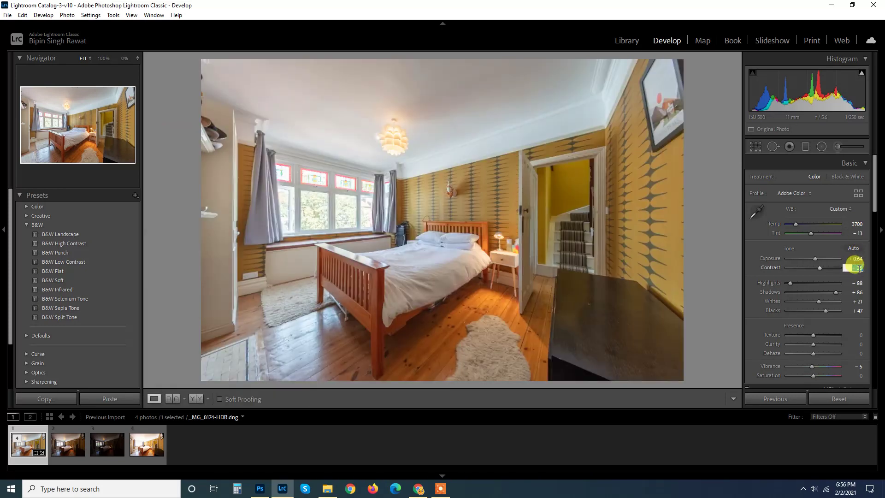
{"action": "type", "text": "35"}
{"action": "key", "text": "Return"}
{"action": "key", "text": "y"}
{"action": "key", "text": "y"}
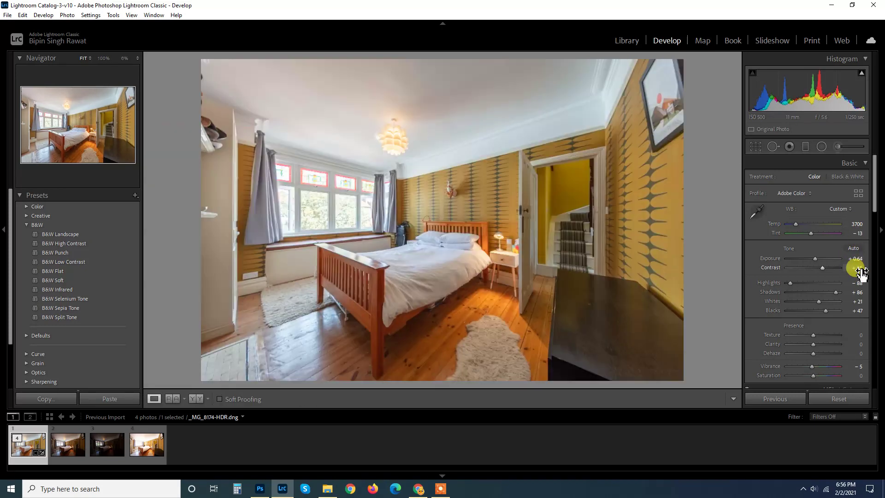
Step: Set the HSL Saturation of Red to -12, Orange to -12 and Yellow to -7, and compare the photo before and after
{"action": "scroll", "coordinate": [804, 292], "scroll_direction": "down", "scroll_amount": 5}
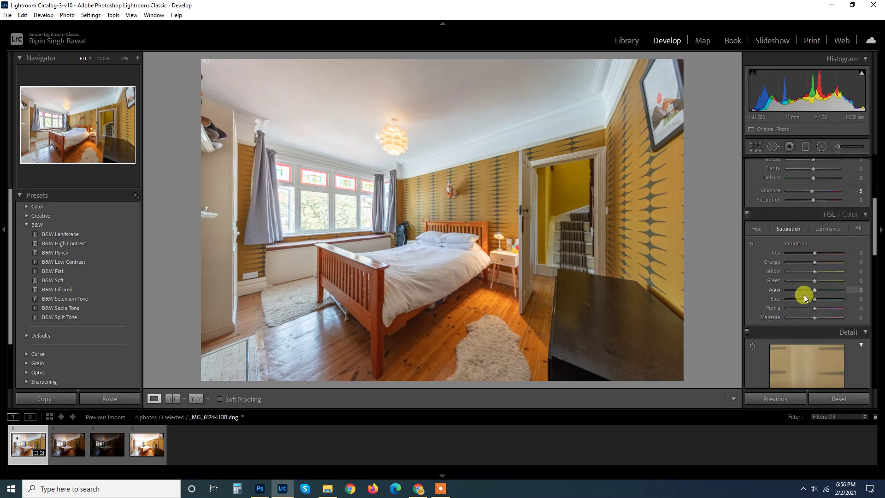
{"action": "left_click", "coordinate": [787, 229]}
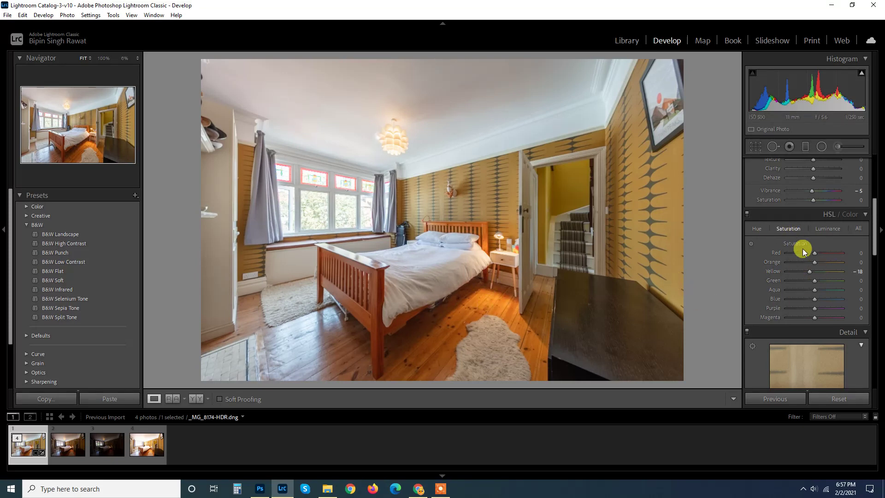
{"action": "mouse_move", "coordinate": [811, 270]}
{"action": "left_mouse_down"}
{"action": "mouse_move", "coordinate": [787, 269]}
{"action": "mouse_move", "coordinate": [820, 273]}
{"action": "mouse_move", "coordinate": [811, 271]}
{"action": "left_mouse_up"}
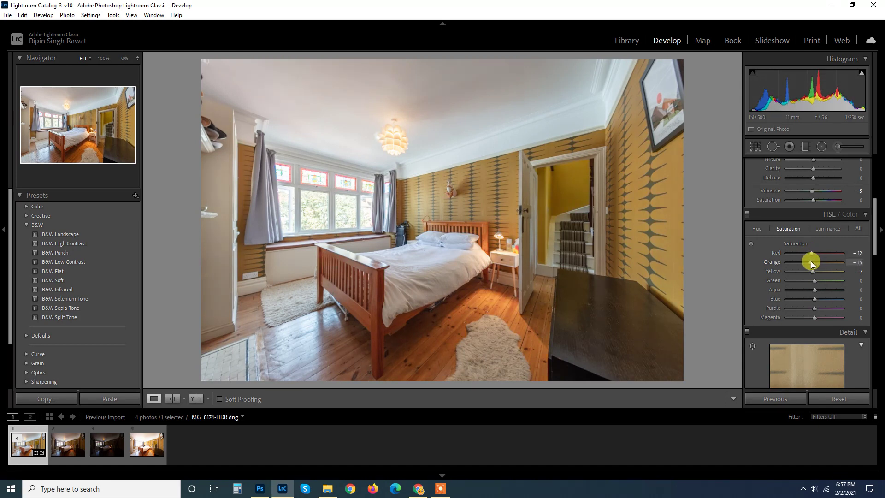
{"action": "left_click_drag", "start_coordinate": [811, 263], "coordinate": [820, 273]}
{"action": "key", "text": "y"}
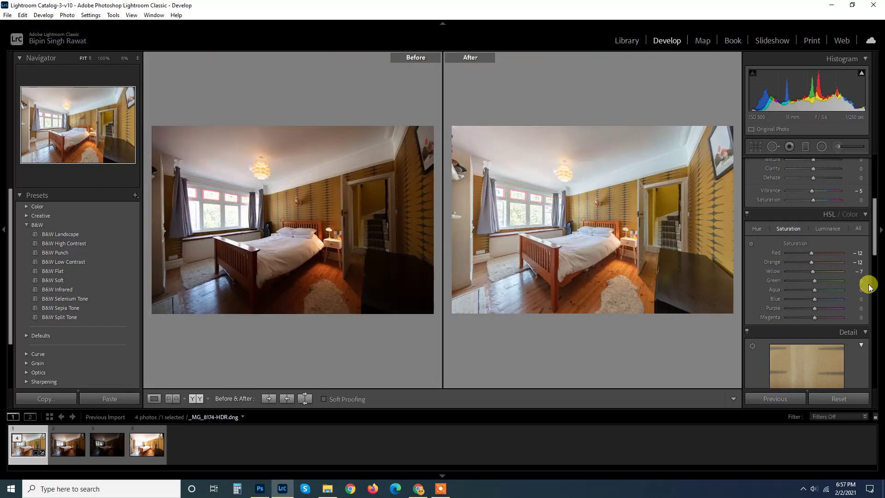
{"action": "key", "text": "y"}
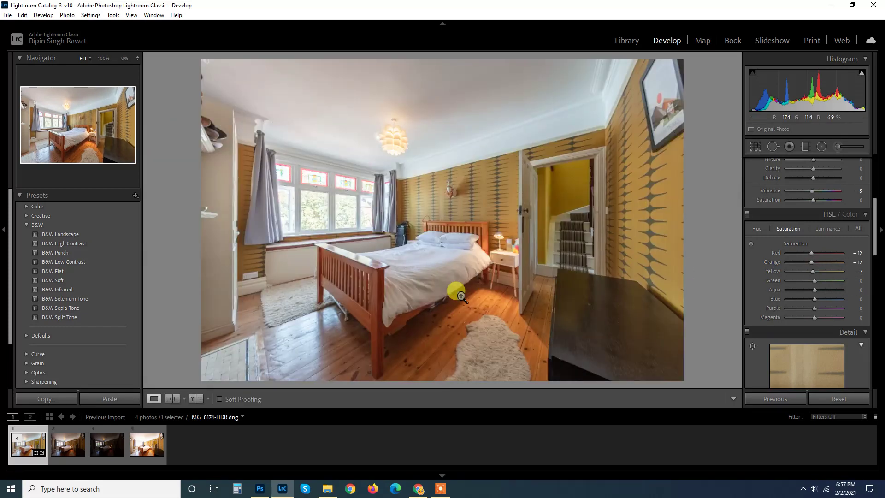
Step: Lower Highlights to -100 and inspect the view through the window up close
{"action": "scroll", "coordinate": [831, 238], "scroll_direction": "up", "scroll_amount": 5}
{"action": "left_click_drag", "start_coordinate": [819, 282], "coordinate": [752, 286]}
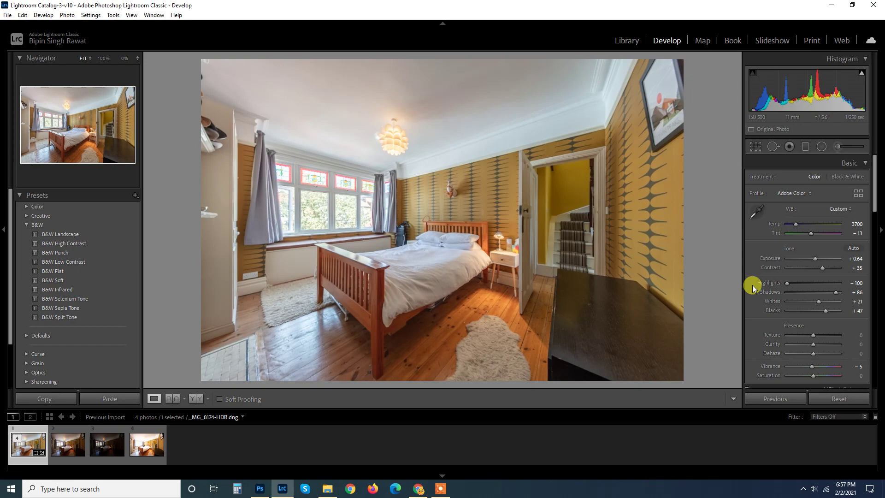
{"action": "left_click", "coordinate": [268, 209]}
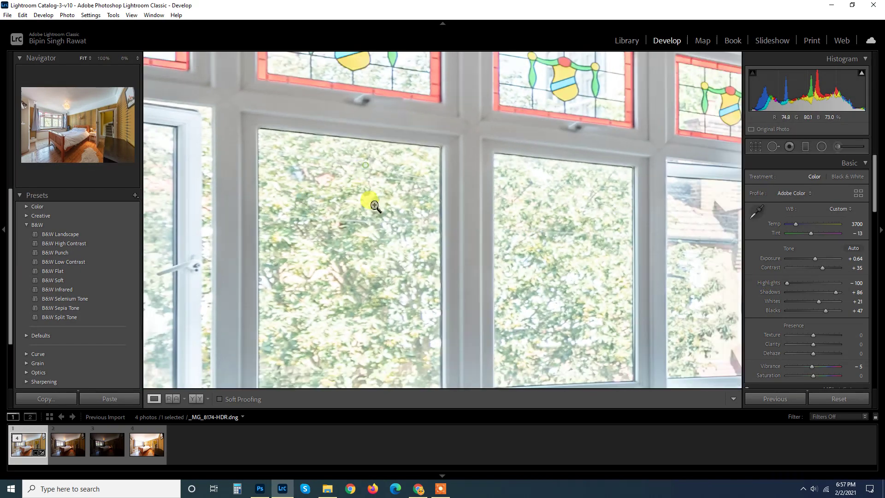
{"action": "left_click", "coordinate": [375, 207]}
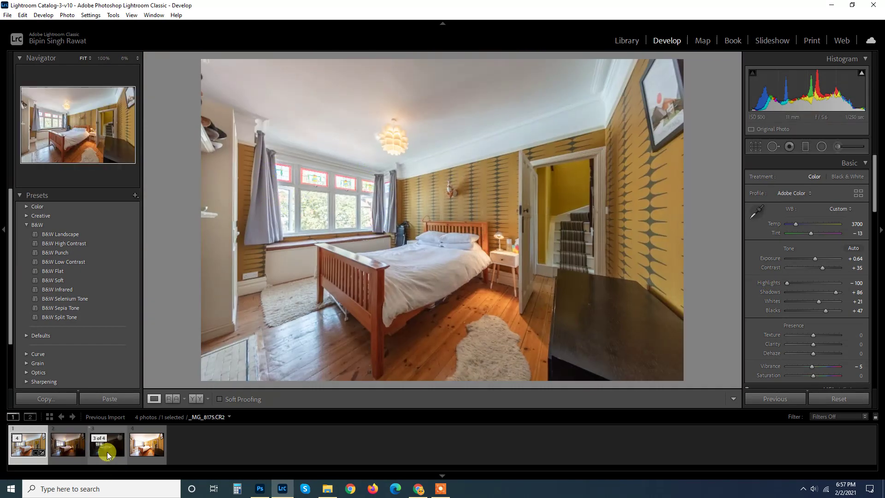
Step: Examine the window view at 100% in the dark exposure _MG_8175.CR2
{"action": "left_click", "coordinate": [108, 452]}
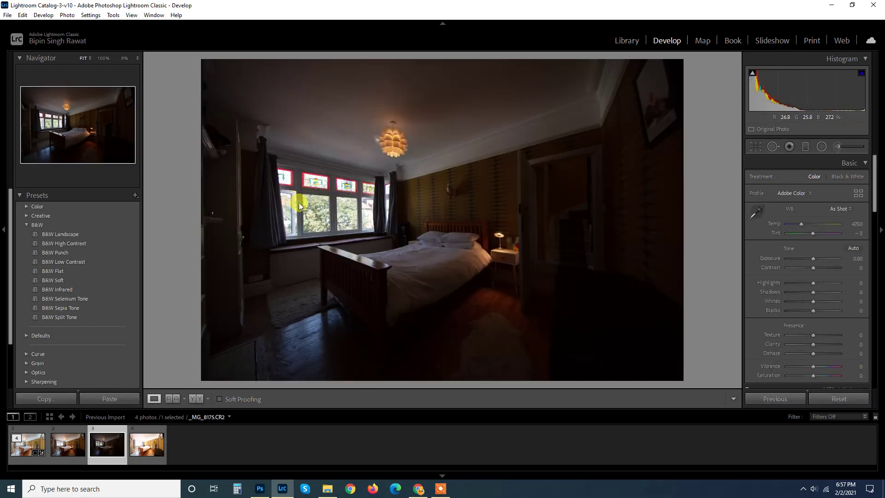
{"action": "left_click", "coordinate": [298, 203]}
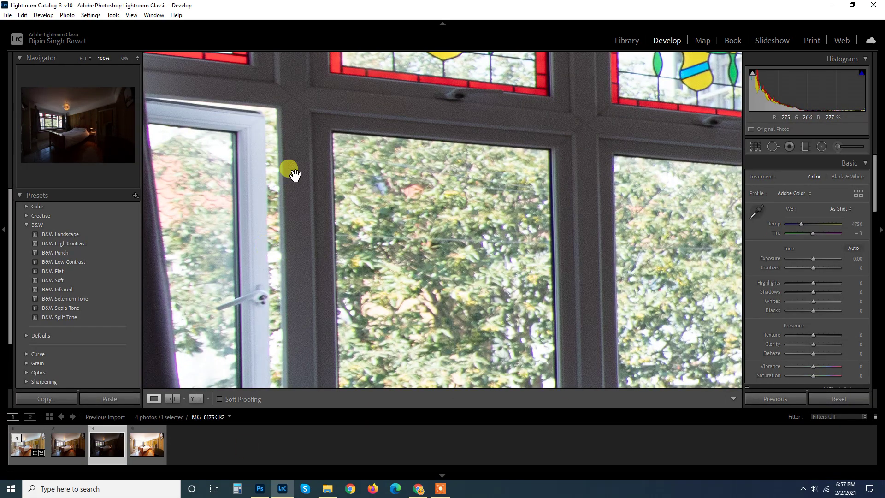
{"action": "left_click_drag", "start_coordinate": [289, 169], "coordinate": [474, 253]}
{"action": "left_click", "coordinate": [474, 253]}
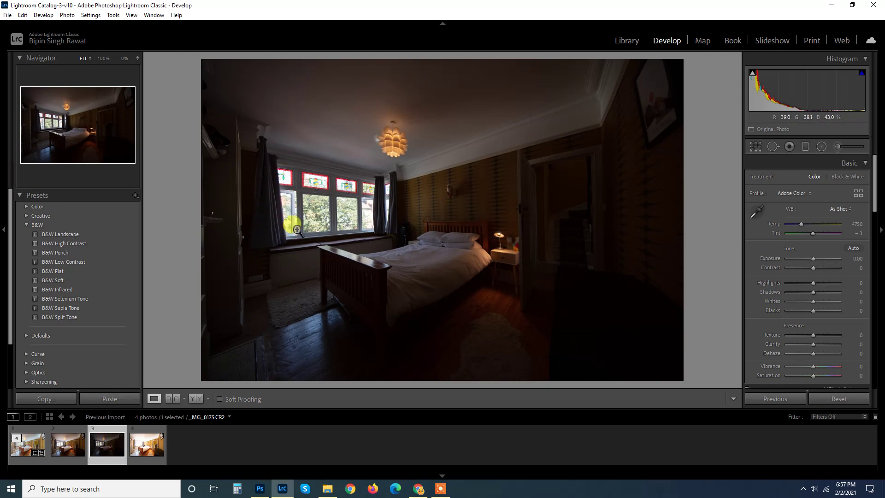
Step: Return to the HDR photo, set Contrast to +40, and compare it before and after
{"action": "left_click", "coordinate": [21, 448]}
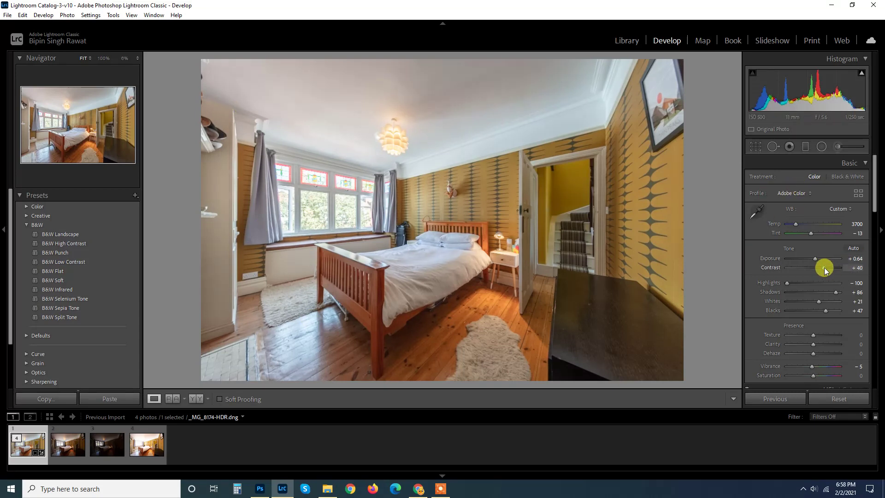
{"action": "key", "text": "y"}
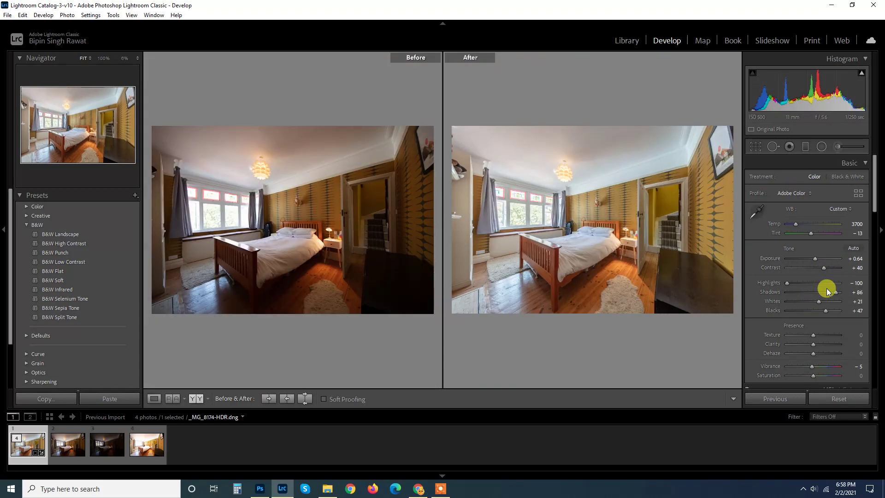
{"action": "key", "text": "y"}
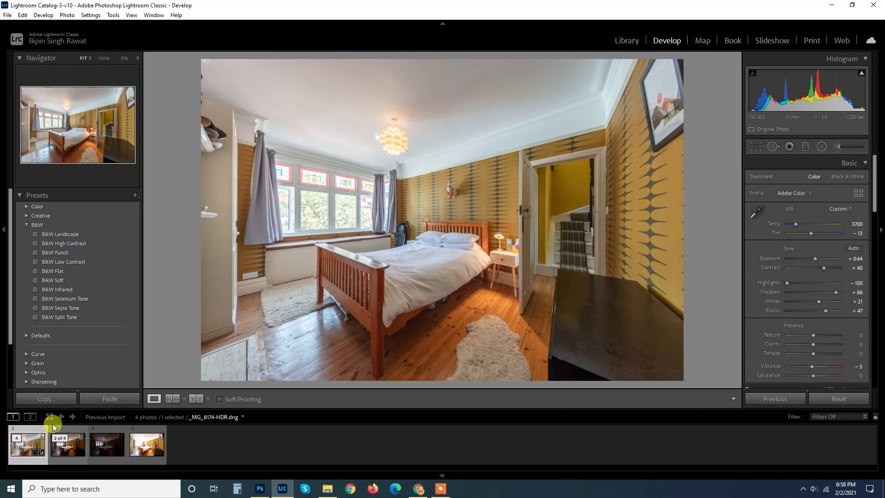
Step: Copy the HDR photo's lens corrections, transform and crop settings onto the dark exposure _MG_8175.CR2, and compare the alignment of both photos
{"action": "left_click", "coordinate": [43, 399]}
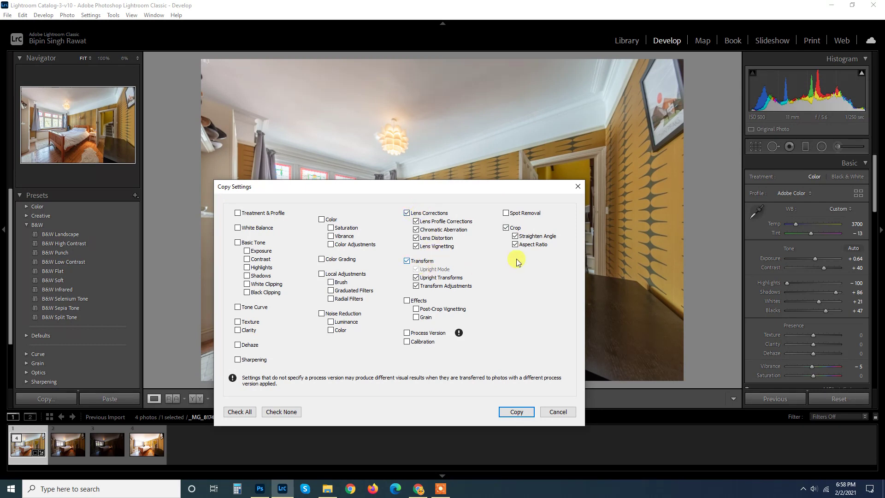
{"action": "left_click", "coordinate": [516, 411]}
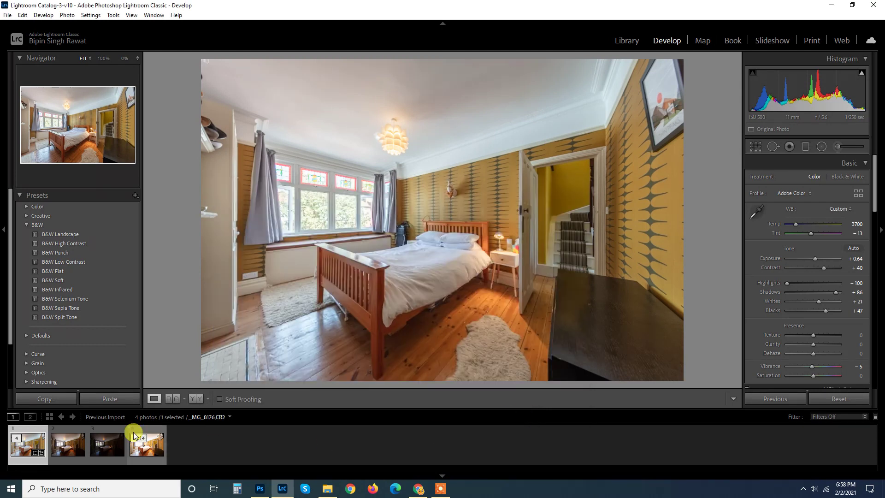
{"action": "left_click", "coordinate": [99, 454]}
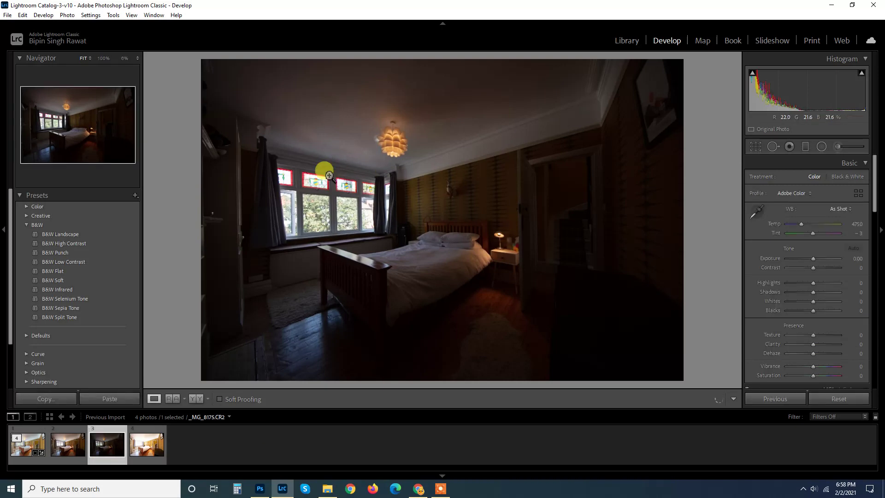
{"action": "left_click", "coordinate": [266, 171]}
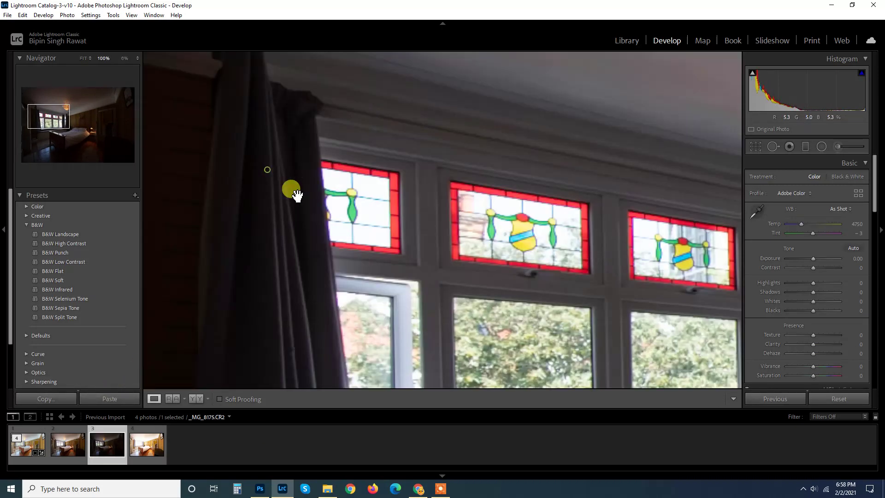
{"action": "left_click", "coordinate": [562, 203]}
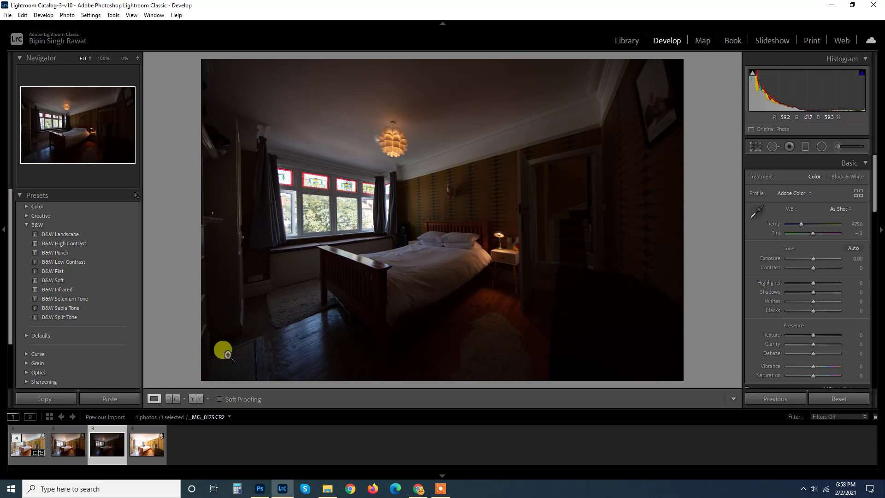
{"action": "left_click", "coordinate": [106, 399]}
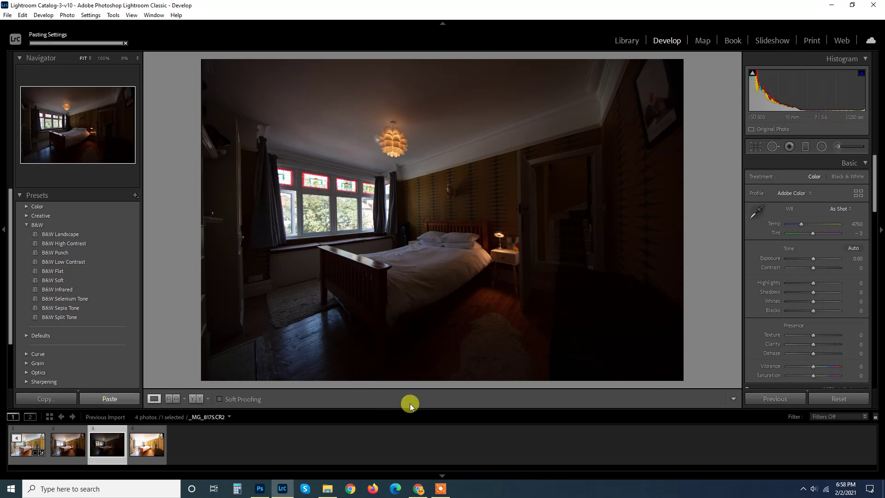
{"action": "left_click", "coordinate": [18, 449]}
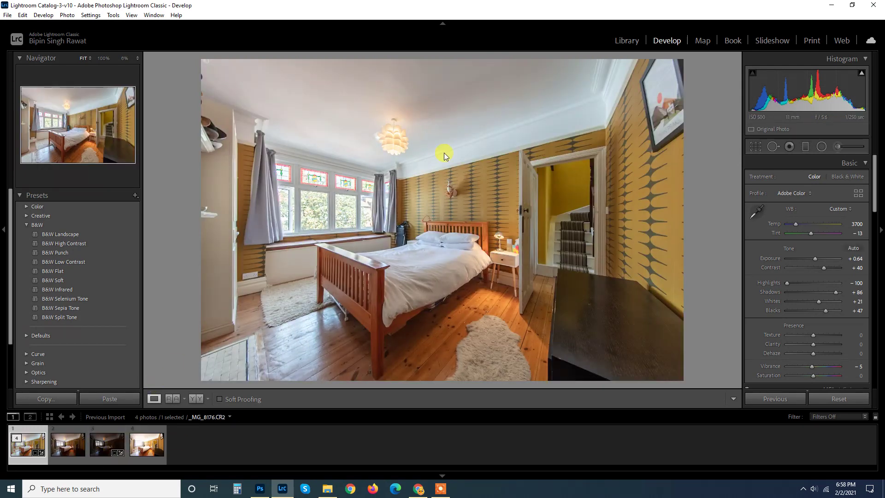
{"action": "left_click", "coordinate": [97, 449]}
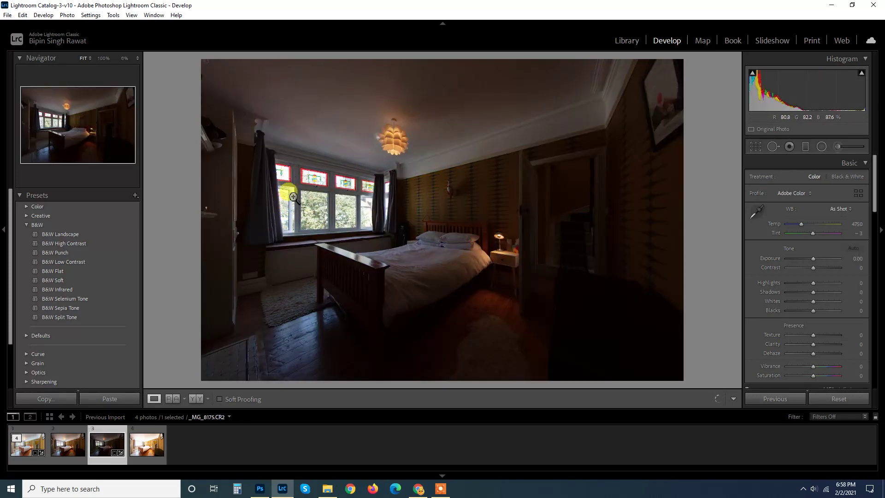
Step: Select the HDR photo together with the dark exposure and open the export settings for both
{"action": "left_click", "coordinate": [20, 451], "text": "ctrl"}
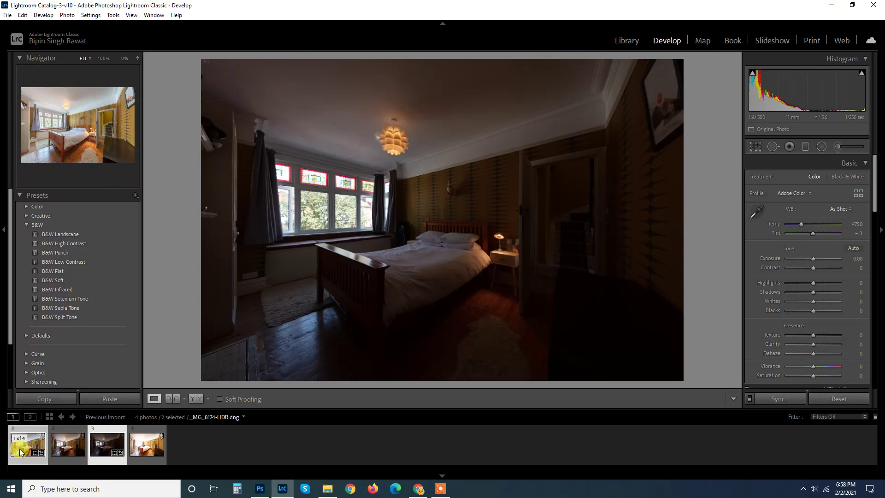
{"action": "right_click", "coordinate": [21, 452]}
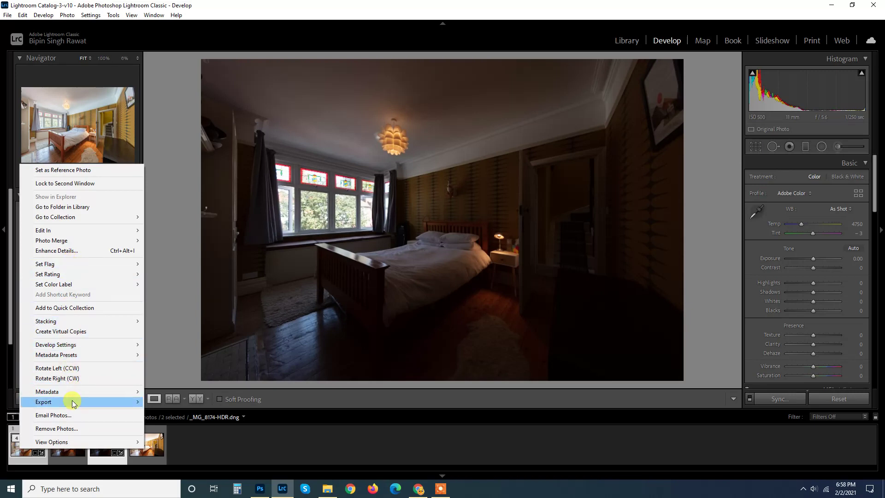
{"action": "mouse_move", "coordinate": [113, 404]}
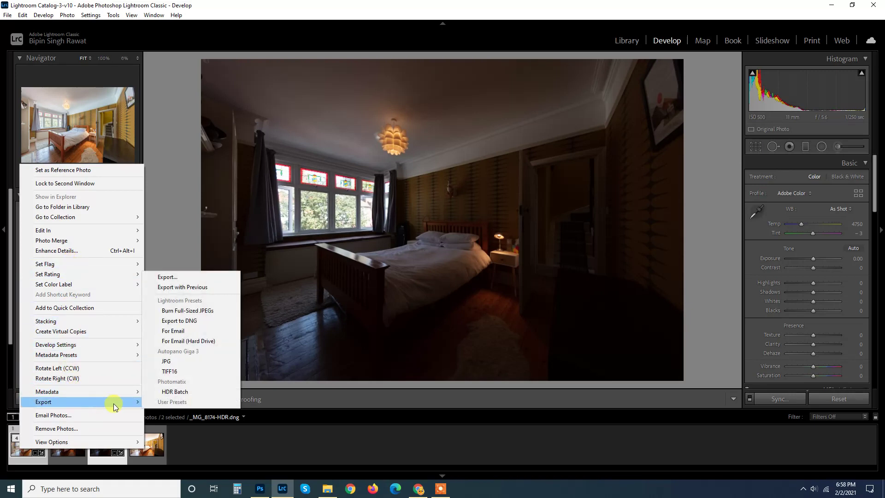
{"action": "left_click", "coordinate": [167, 277]}
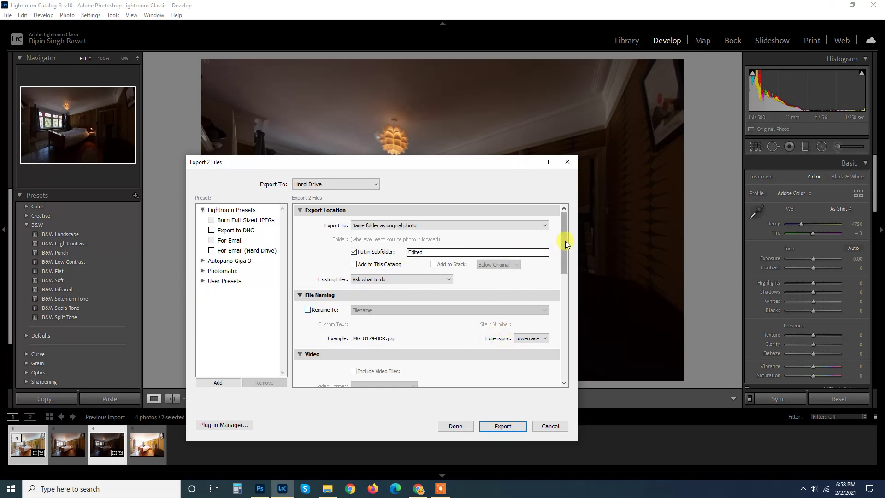
Step: Set the included metadata to All Metadata and export both photos as JPEGs into the Edited subfolder
{"action": "left_click_drag", "start_coordinate": [565, 240], "coordinate": [568, 241]}
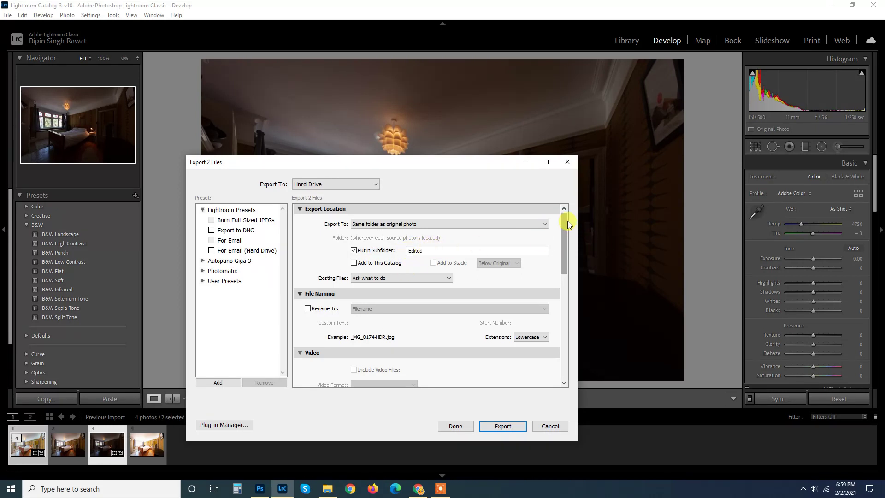
{"action": "left_click_drag", "start_coordinate": [568, 222], "coordinate": [565, 286]}
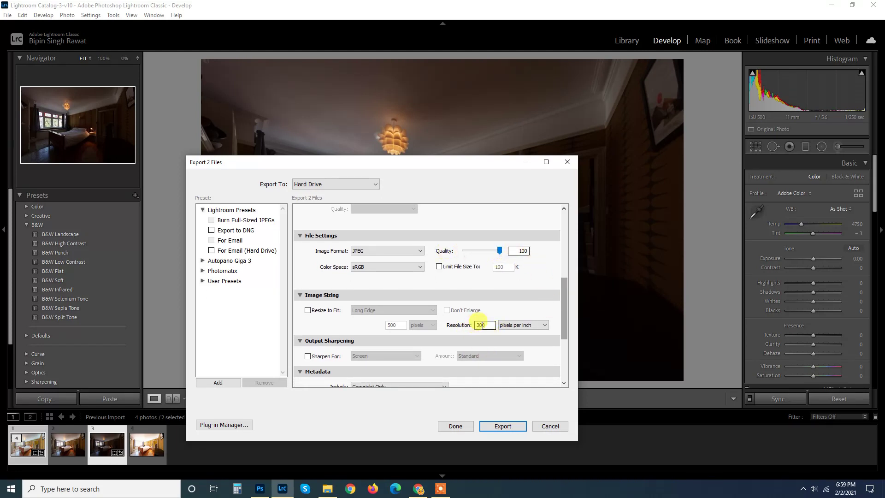
{"action": "left_click_drag", "start_coordinate": [563, 311], "coordinate": [566, 355]}
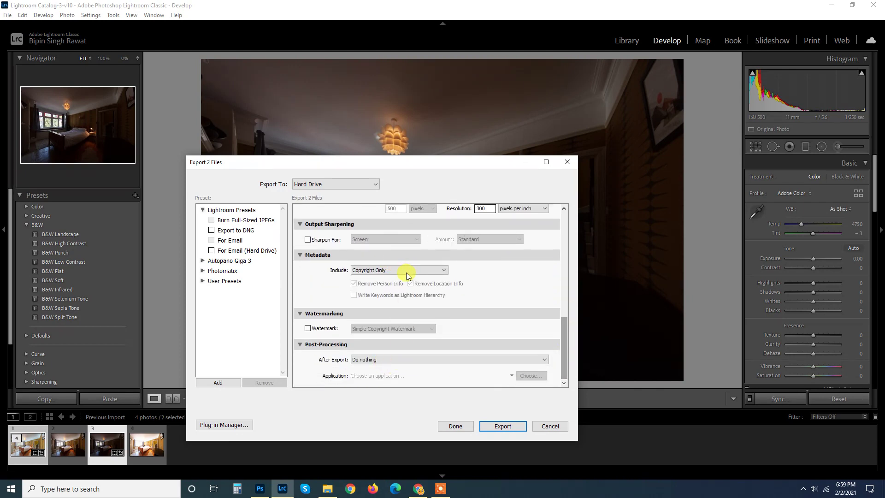
{"action": "left_click", "coordinate": [376, 273]}
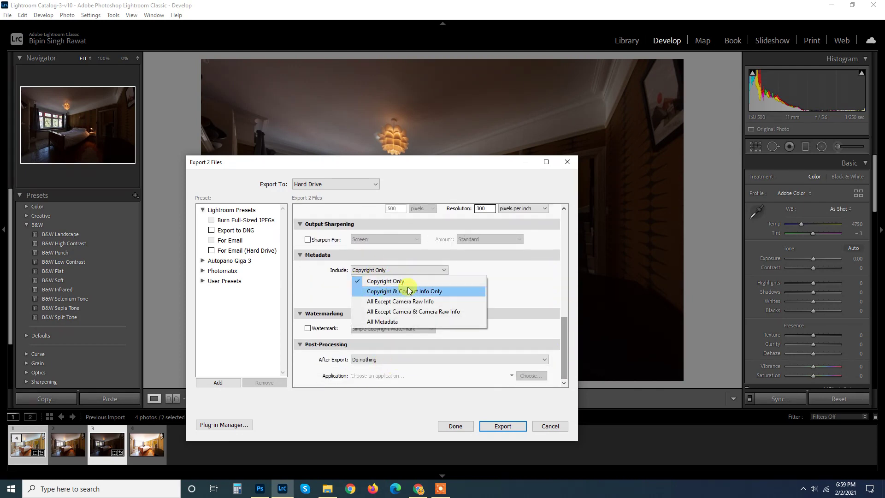
{"action": "left_click", "coordinate": [389, 324]}
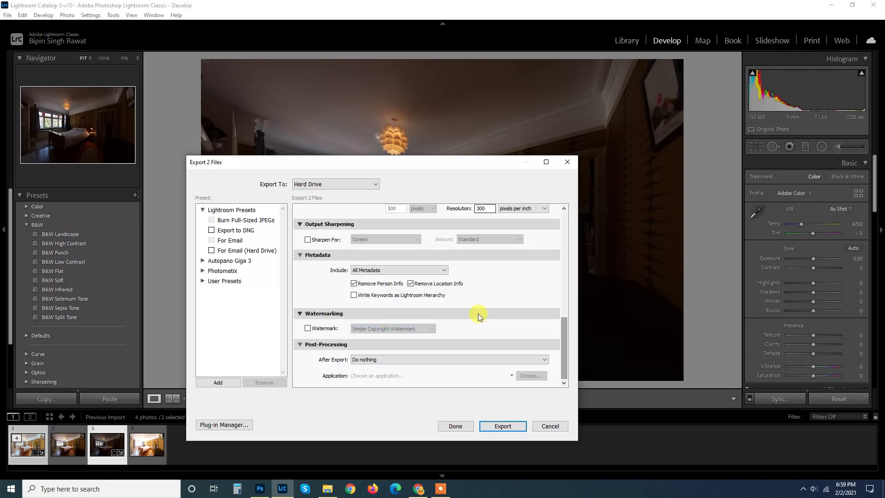
{"action": "left_click", "coordinate": [502, 426]}
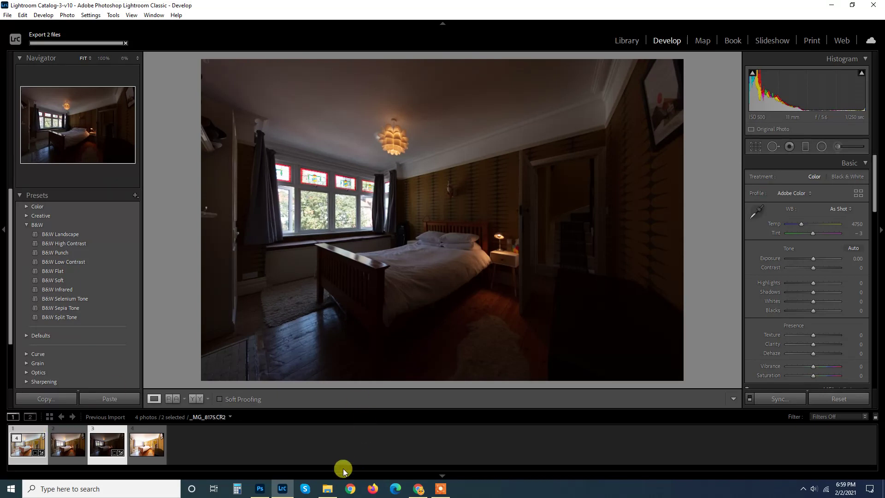
Step: Switch to Photoshop and load _MG_8174-HDR.jpg and _MG_8175.jpg from Downloads > Edited into one stack with automatic alignment enabled
{"action": "left_click", "coordinate": [261, 490]}
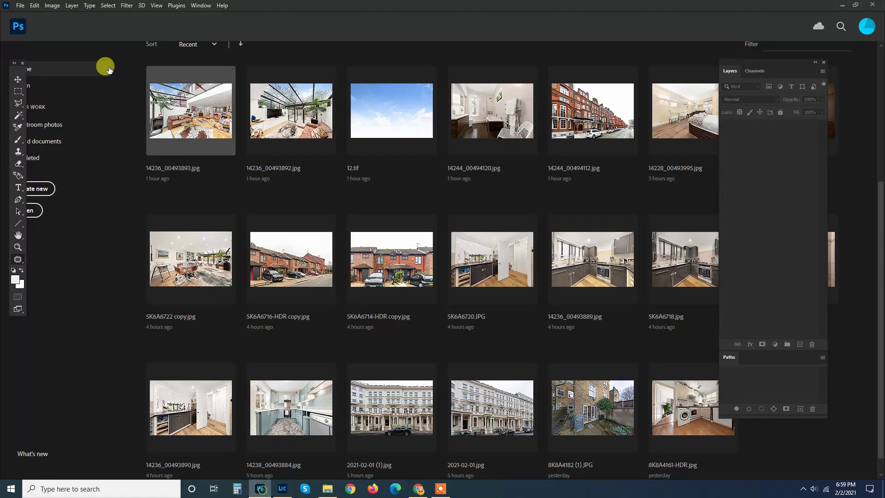
{"action": "left_click", "coordinate": [19, 5]}
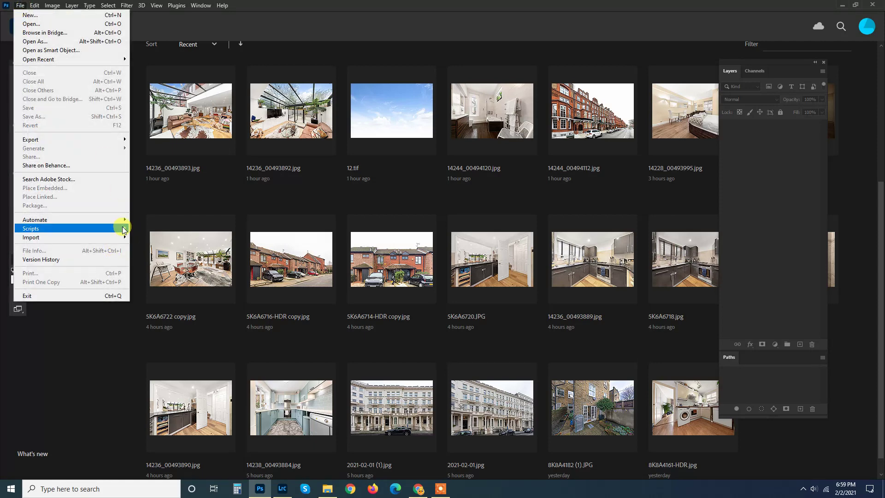
{"action": "mouse_move", "coordinate": [123, 228]}
{"action": "left_click", "coordinate": [180, 293]}
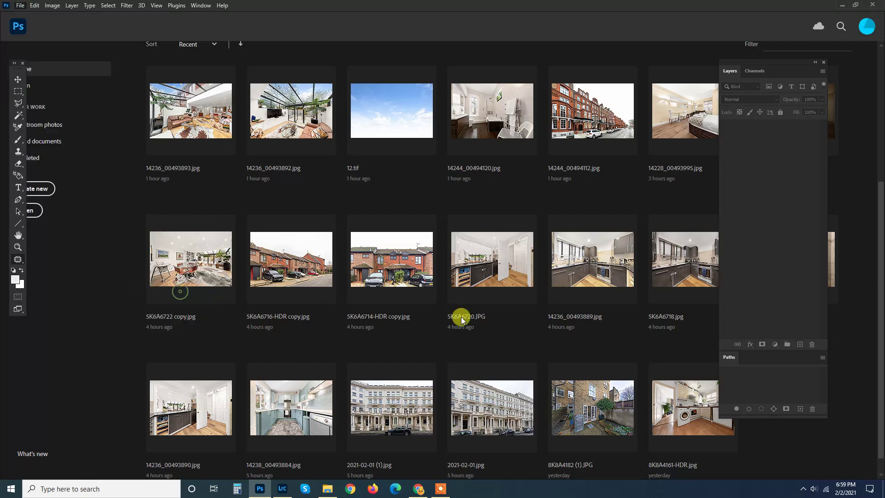
{"action": "left_click", "coordinate": [480, 213]}
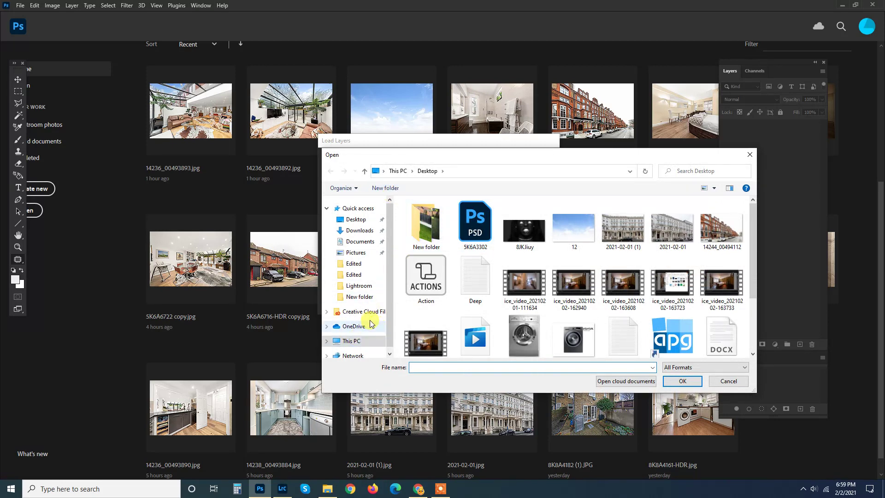
{"action": "left_click", "coordinate": [361, 232]}
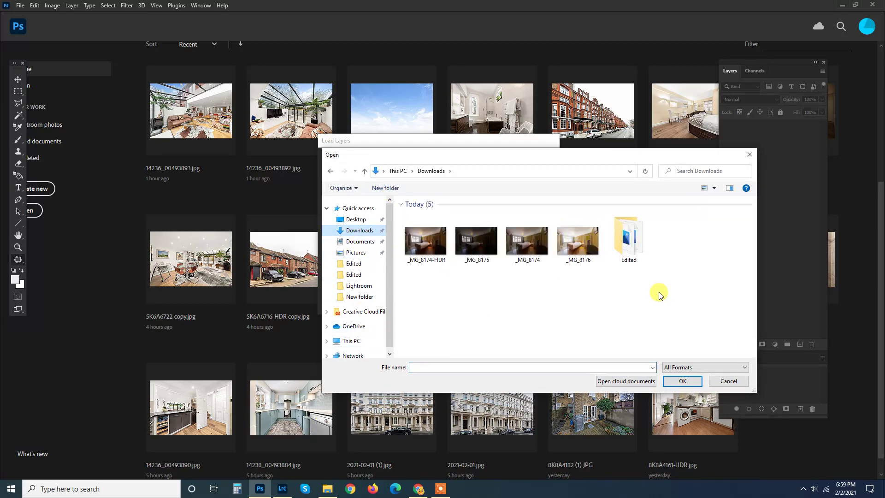
{"action": "double_click", "coordinate": [629, 242]}
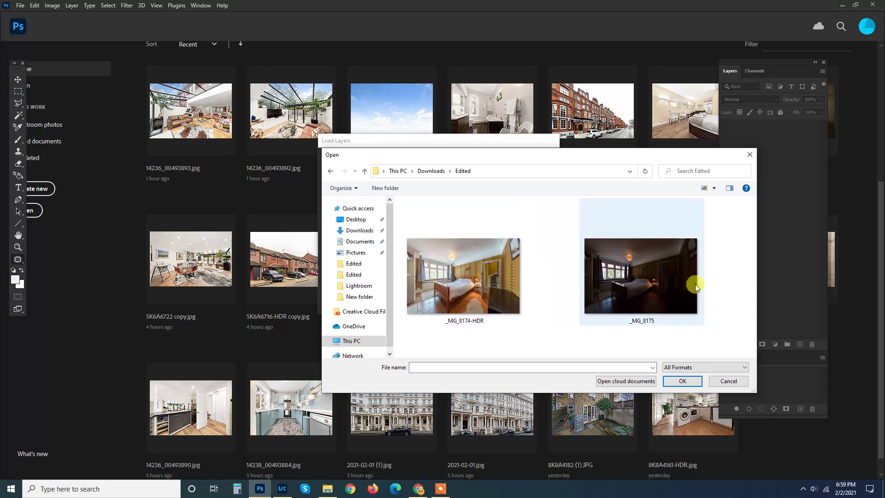
{"action": "left_click_drag", "start_coordinate": [727, 272], "coordinate": [459, 318]}
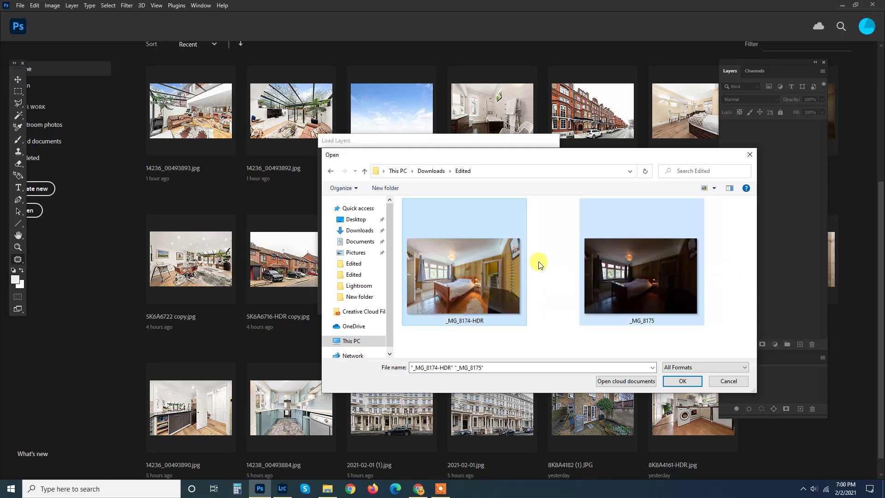
{"action": "left_click", "coordinate": [679, 384]}
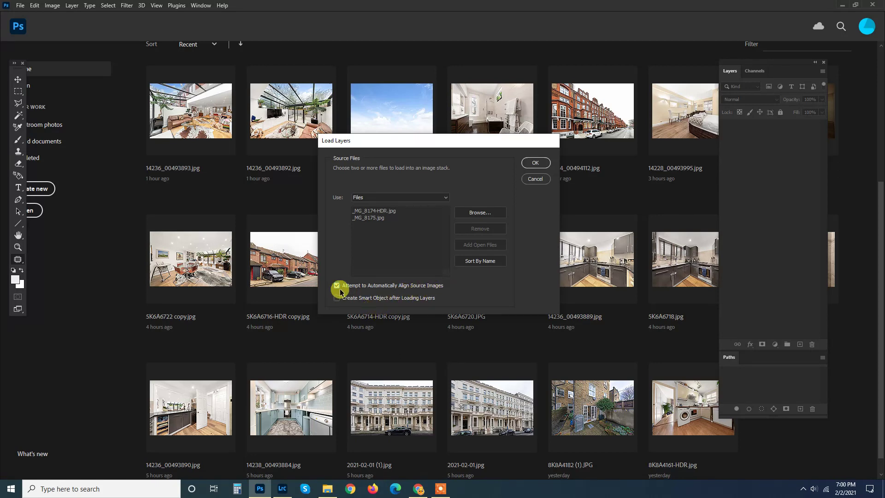
{"action": "left_click", "coordinate": [532, 163]}
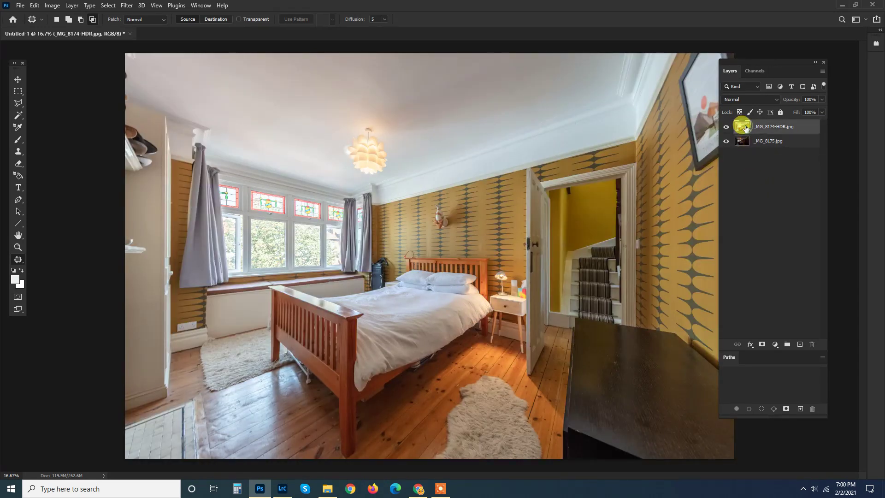
Step: Compare the two layers by toggling the HDR layer's visibility, and move the HDR layer beneath the dark exposure
{"action": "left_click", "coordinate": [728, 128]}
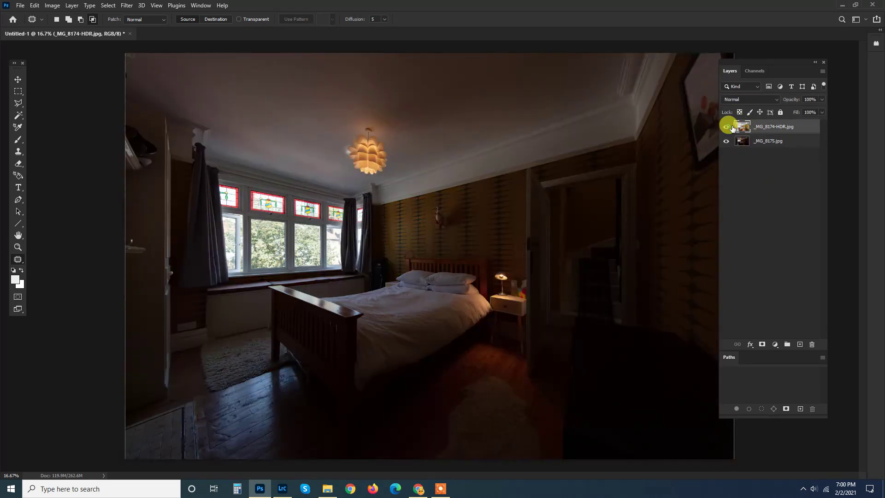
{"action": "left_click", "coordinate": [727, 127]}
{"action": "left_click_drag", "start_coordinate": [737, 128], "coordinate": [737, 146]}
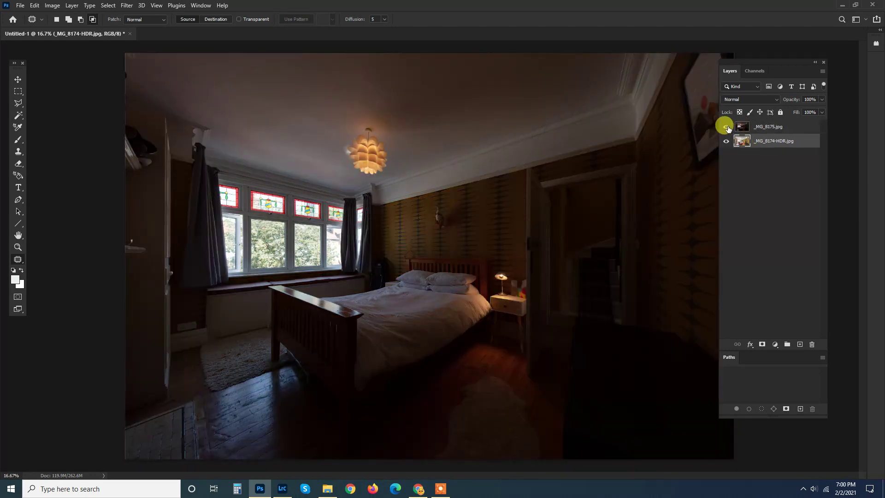
Step: Add a layer mask to the dark exposure layer _MG_8175.jpg and invert the mask to black
{"action": "left_click", "coordinate": [738, 126]}
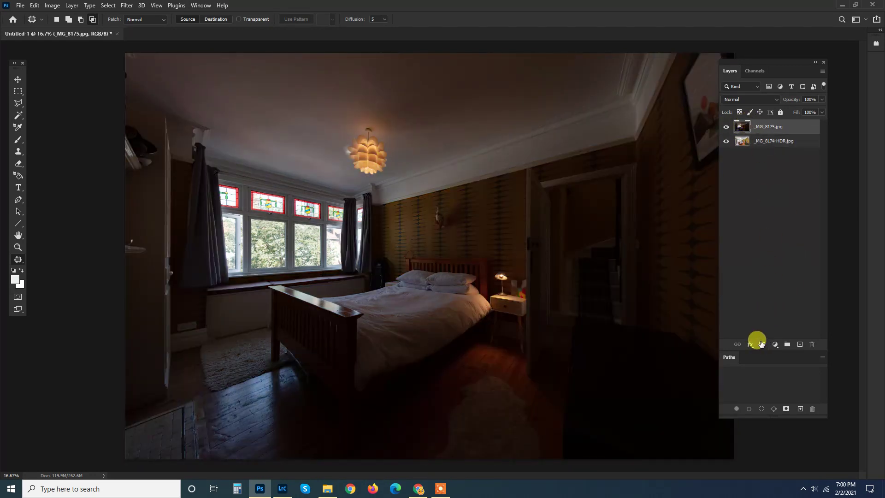
{"action": "left_click", "coordinate": [761, 344]}
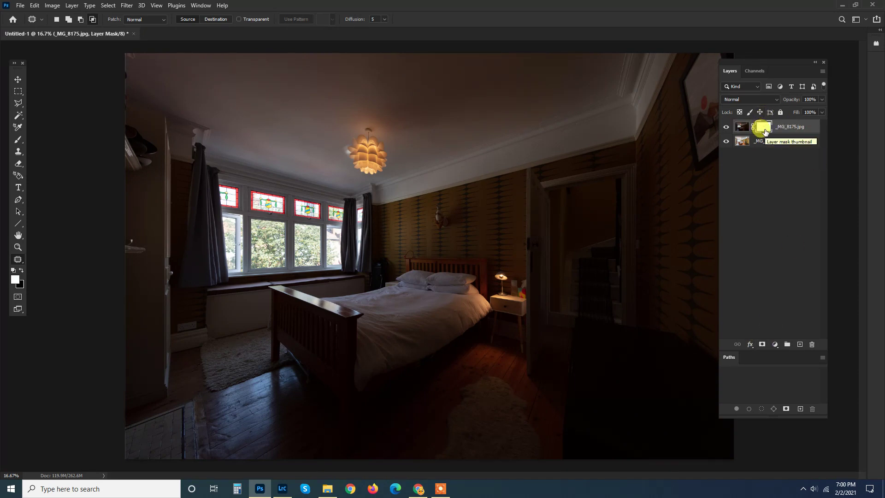
{"action": "left_click_drag", "start_coordinate": [764, 131], "coordinate": [765, 133]}
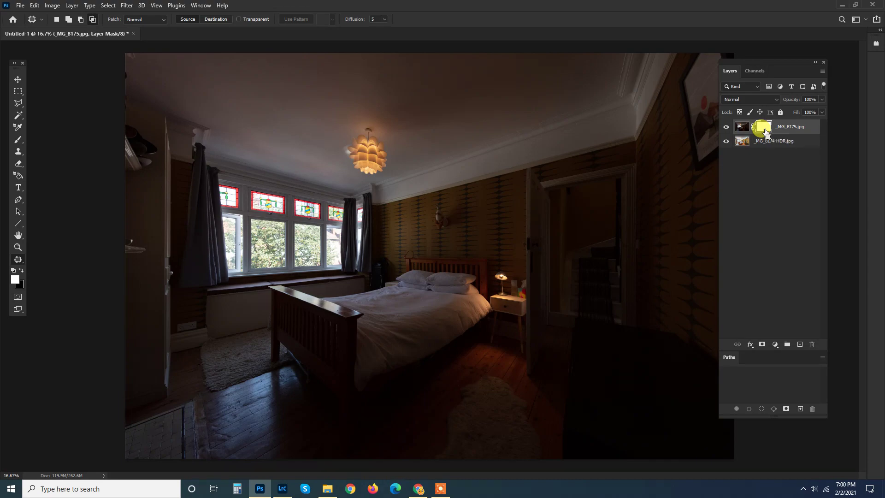
{"action": "key", "text": "ctrl+i"}
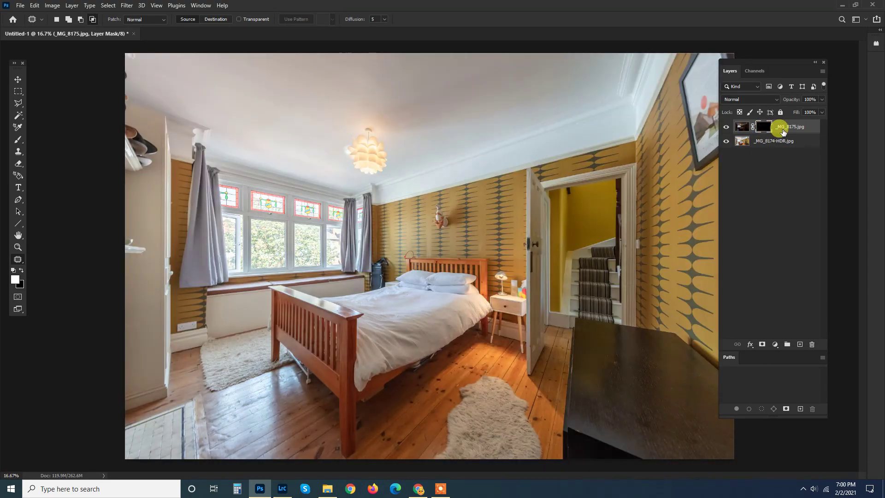
{"action": "scroll", "coordinate": [246, 167], "scroll_direction": "up", "scroll_amount": 6}
{"action": "scroll", "coordinate": [234, 186], "scroll_direction": "up", "scroll_amount": 4}
{"action": "key", "text": "w"}
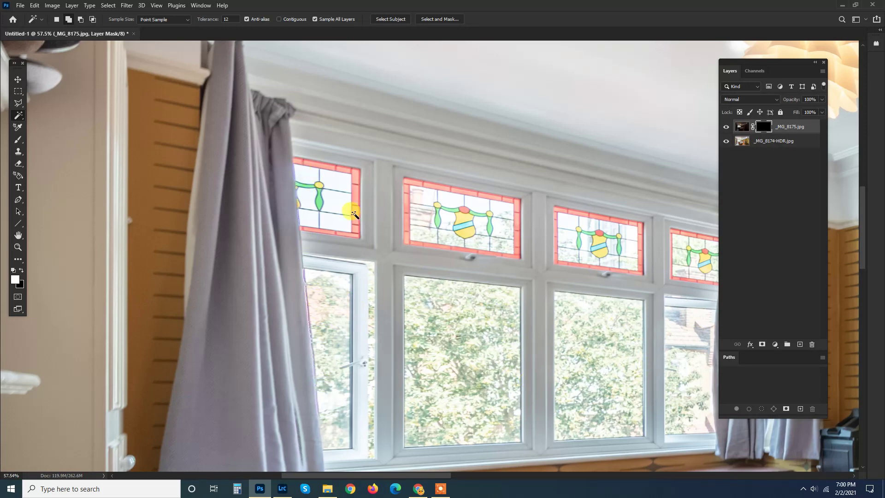
{"action": "key", "text": "shift+w"}
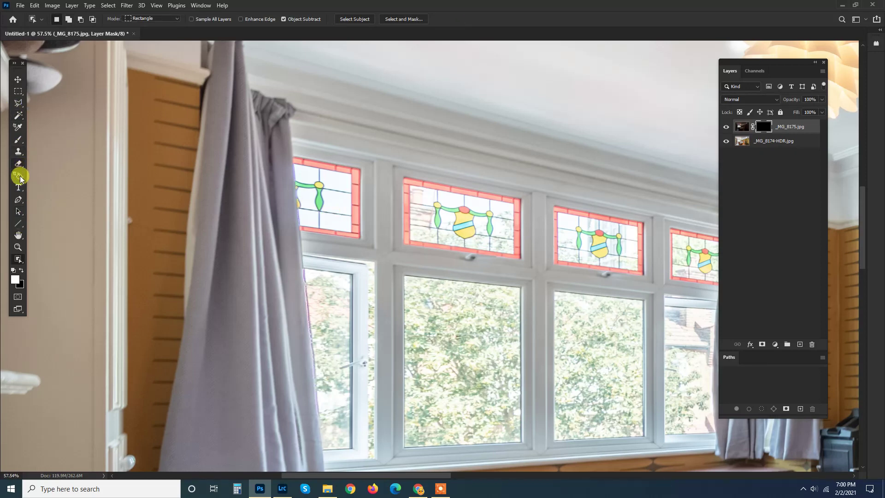
{"action": "left_click", "coordinate": [20, 260]}
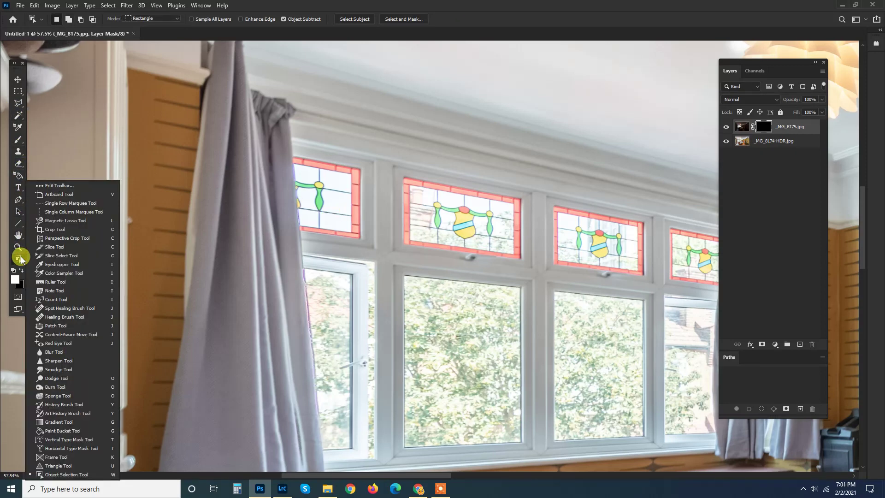
{"action": "left_click", "coordinate": [55, 325]}
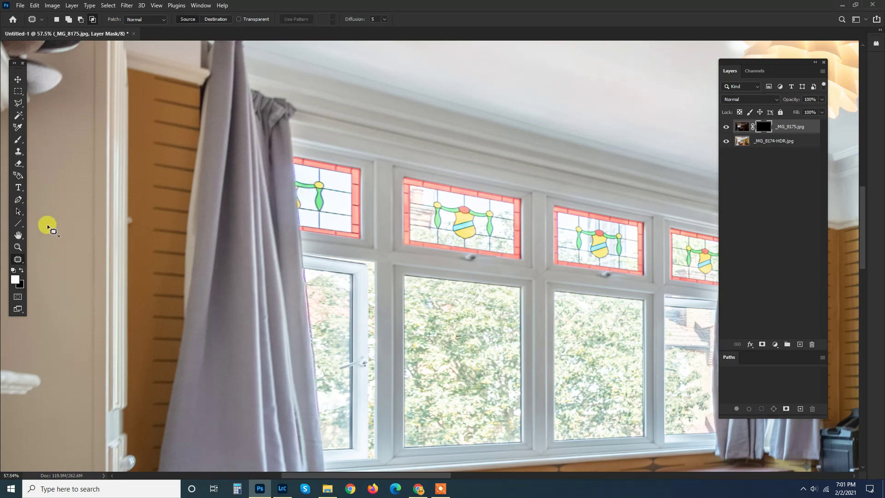
{"action": "key", "text": "w"}
{"action": "key", "text": "shift+w"}
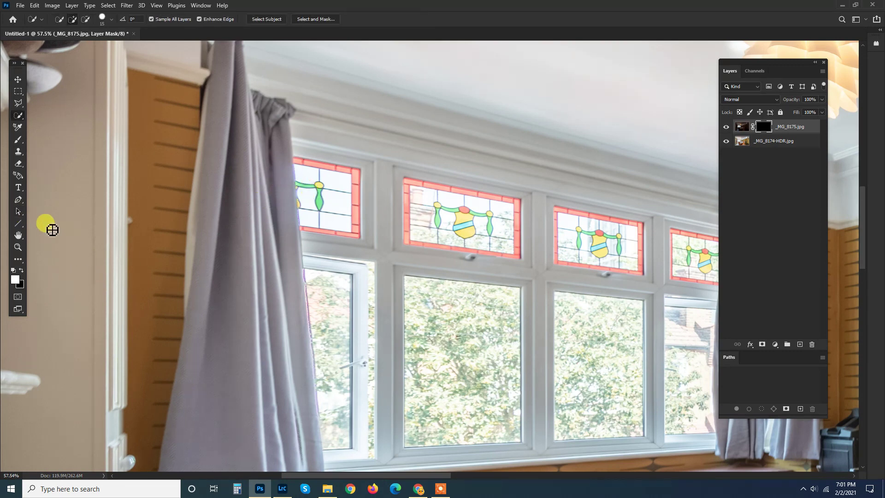
{"action": "right_click", "coordinate": [22, 120]}
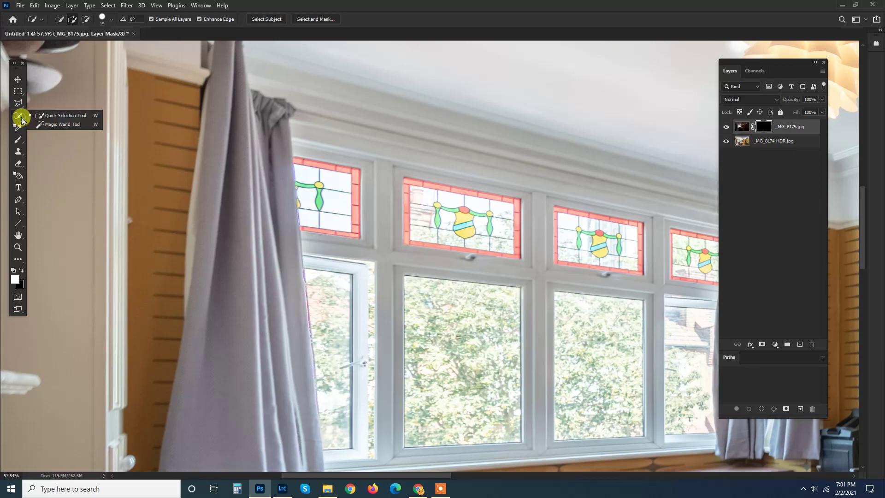
{"action": "left_click", "coordinate": [41, 115]}
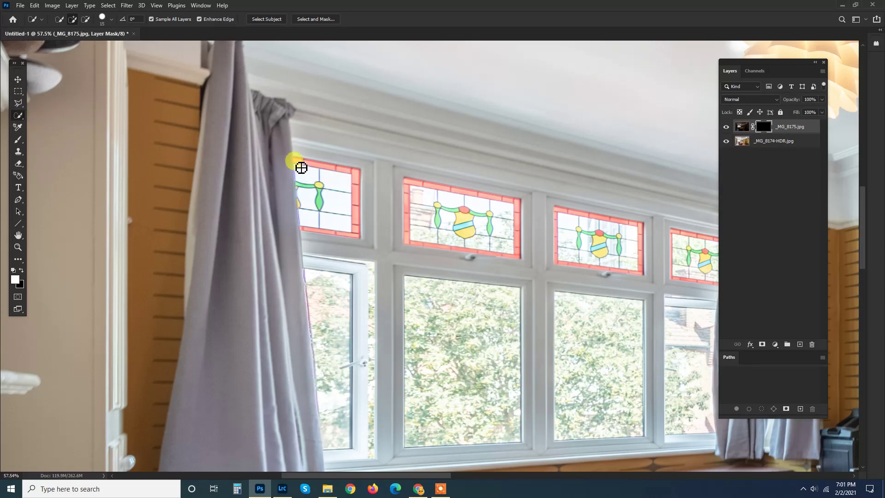
{"action": "mouse_move", "coordinate": [300, 166]}
{"action": "left_mouse_down"}
{"action": "mouse_move", "coordinate": [325, 219]}
{"action": "mouse_move", "coordinate": [330, 199]}
{"action": "mouse_move", "coordinate": [358, 179]}
{"action": "mouse_move", "coordinate": [359, 233]}
{"action": "mouse_move", "coordinate": [331, 235]}
{"action": "left_mouse_up"}
{"action": "key", "text": "ctrl+d"}
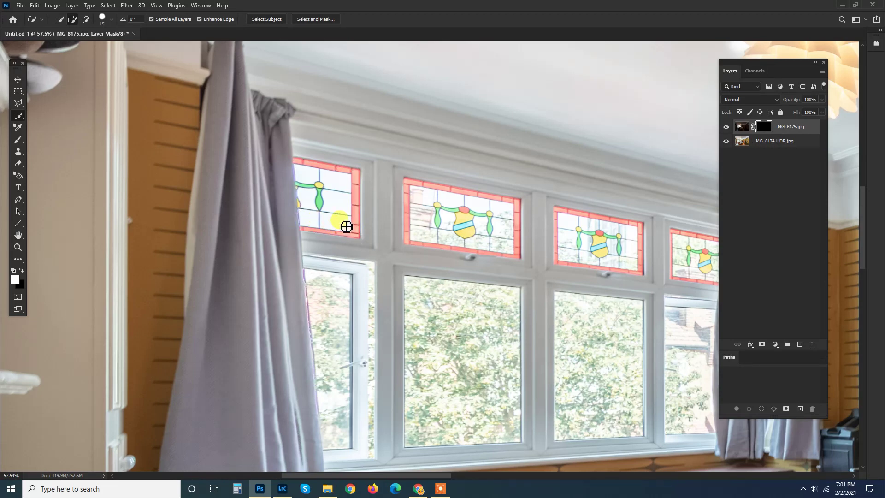
Step: Select the leftmost stained-glass pane beside the curtain by outlining its corners with the Polygonal Lasso tool
{"action": "key", "text": "l"}
{"action": "scroll", "coordinate": [346, 237], "scroll_direction": "up", "scroll_amount": 2}
{"action": "left_click", "coordinate": [364, 238]}
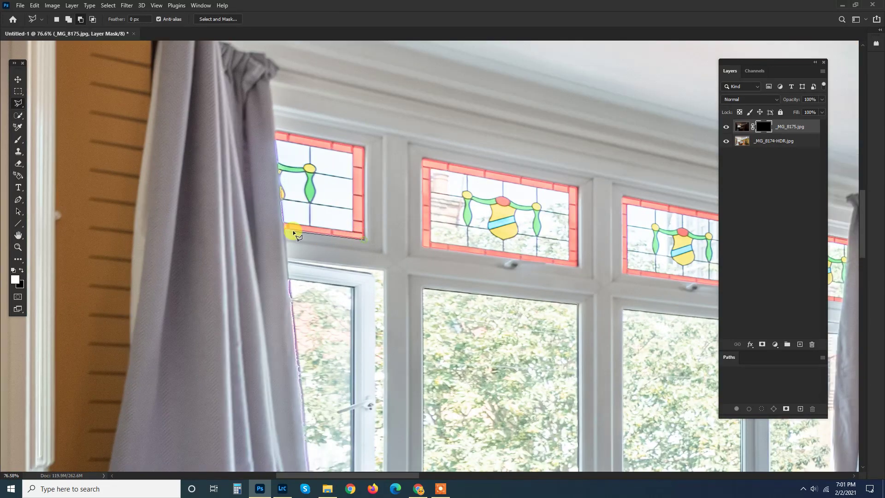
{"action": "left_click", "coordinate": [283, 228]}
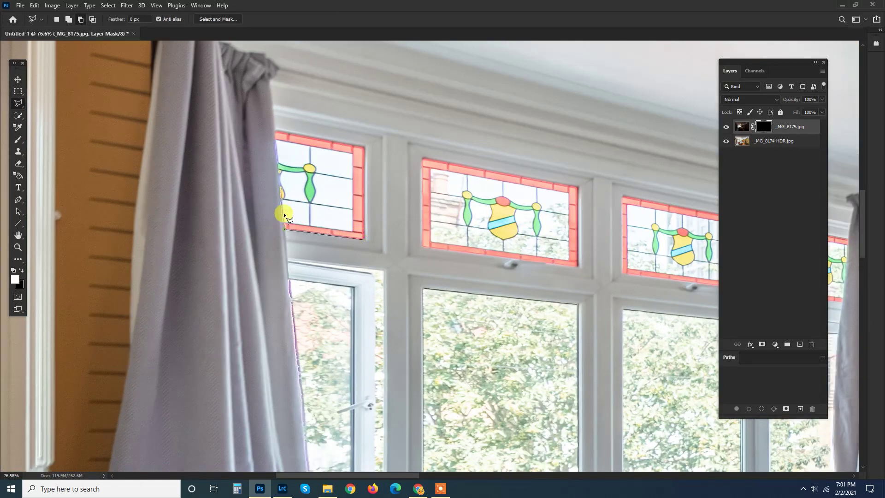
{"action": "left_click", "coordinate": [273, 129]}
{"action": "left_click", "coordinate": [365, 146]}
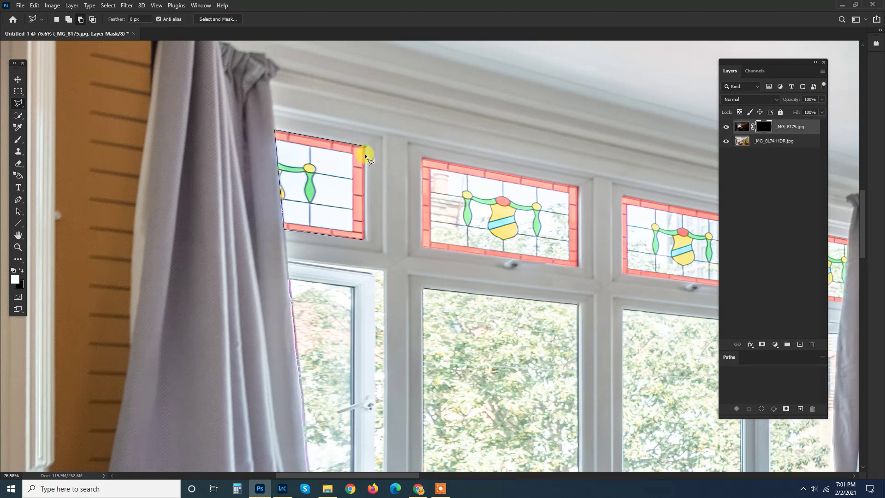
{"action": "left_click", "coordinate": [364, 235]}
Step: Add the open casement's glass pane beside the left curtain to the selection, following the curtain edge with the Polygonal Lasso
{"action": "scroll", "coordinate": [351, 158], "scroll_direction": "down", "scroll_amount": 3}
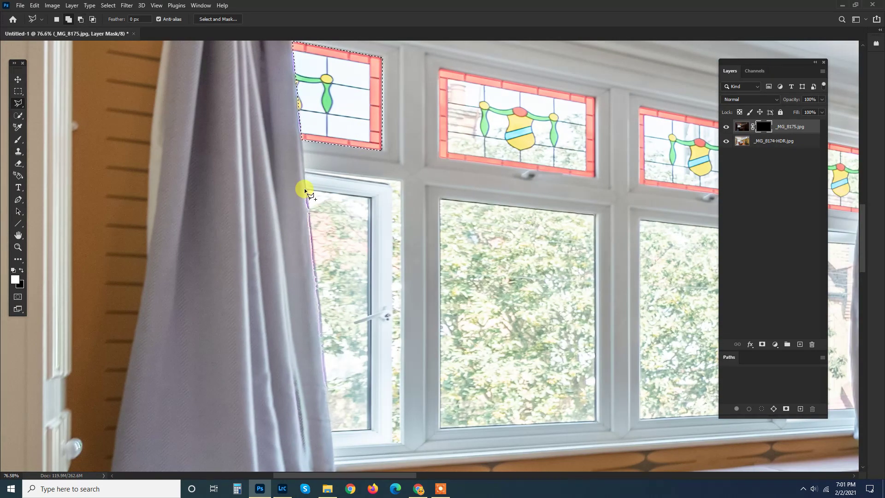
{"action": "left_click", "coordinate": [305, 187]}
{"action": "scroll", "coordinate": [317, 341], "scroll_direction": "down", "scroll_amount": 3}
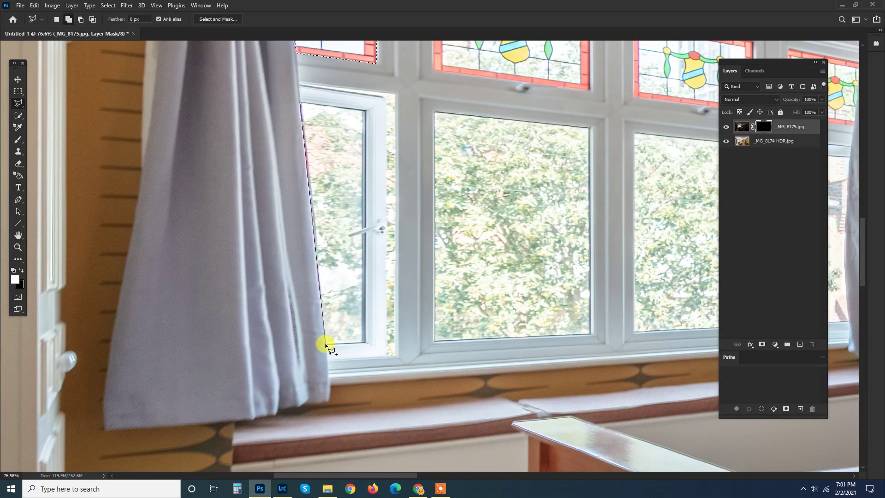
{"action": "left_click", "coordinate": [324, 343]}
{"action": "left_click", "coordinate": [364, 341]}
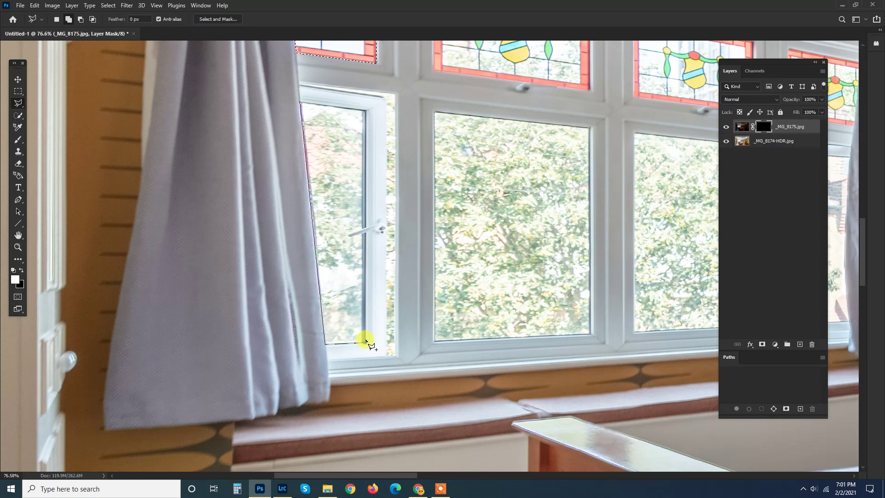
{"action": "left_click", "coordinate": [365, 110]}
{"action": "left_click", "coordinate": [301, 101]}
Step: Add the large clear pane immediately right of the open casement to the selection by outlining its four corners
{"action": "scroll", "coordinate": [359, 111], "scroll_direction": "right", "scroll_amount": 2}
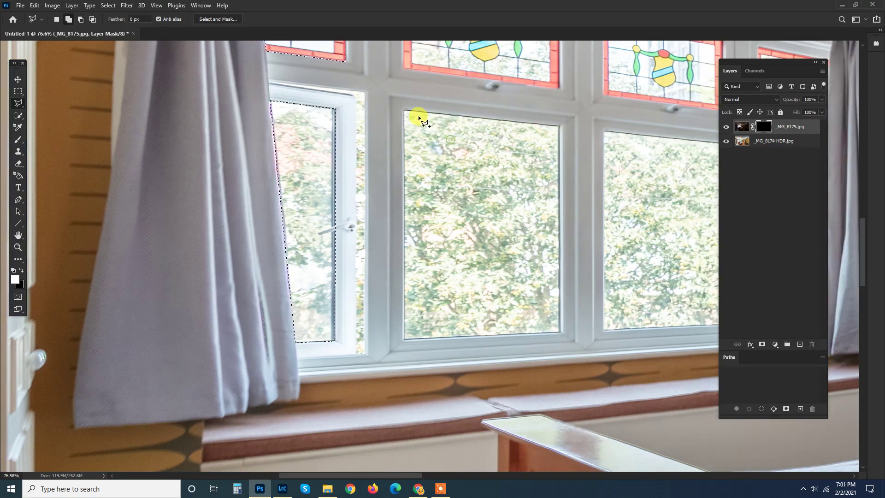
{"action": "left_click", "coordinate": [403, 108]}
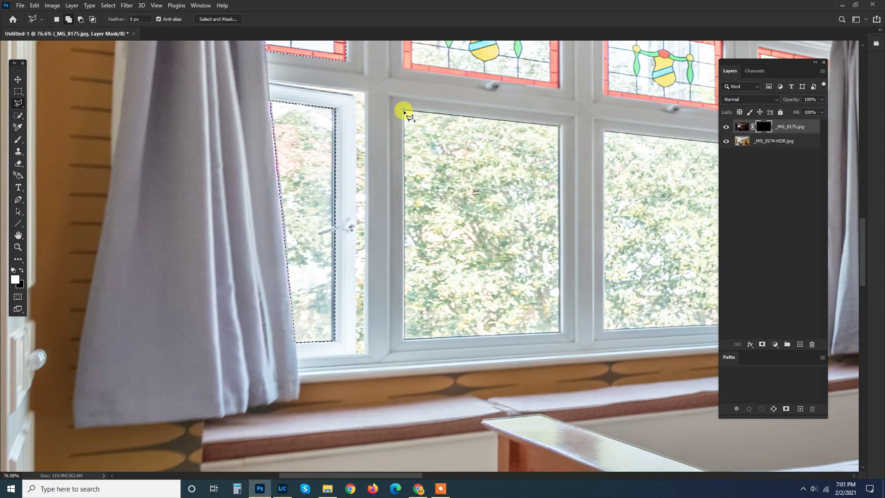
{"action": "left_click", "coordinate": [404, 338]}
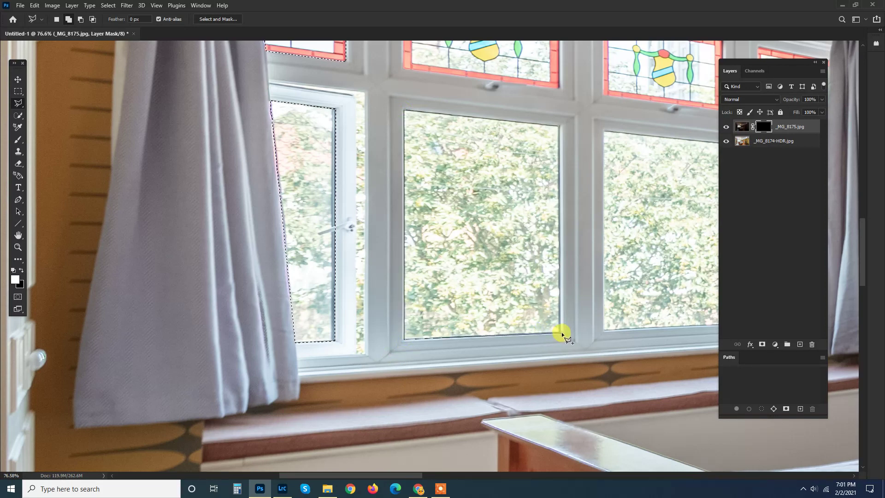
{"action": "left_click", "coordinate": [560, 332]}
{"action": "double_click", "coordinate": [560, 124]}
Step: Add the narrow gap of outside view along the open casement frame's top and right edges to the selection
{"action": "scroll", "coordinate": [371, 132], "scroll_direction": "down", "scroll_amount": 1}
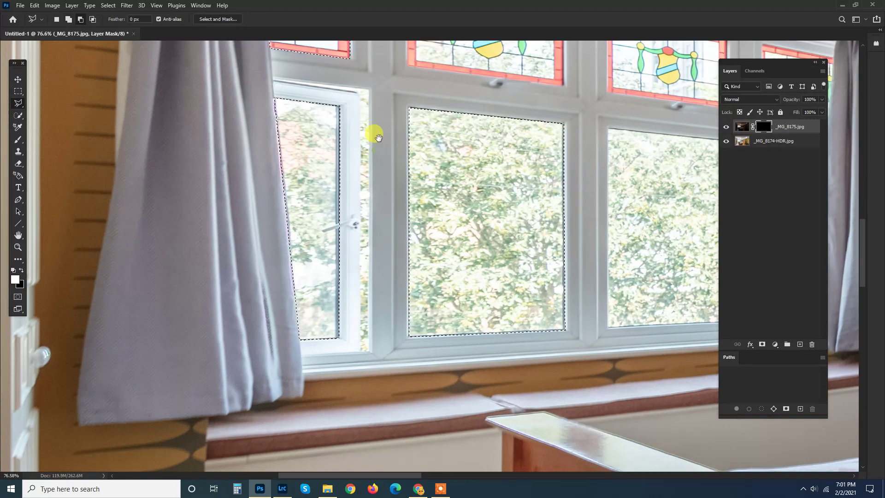
{"action": "left_click", "coordinate": [276, 73]}
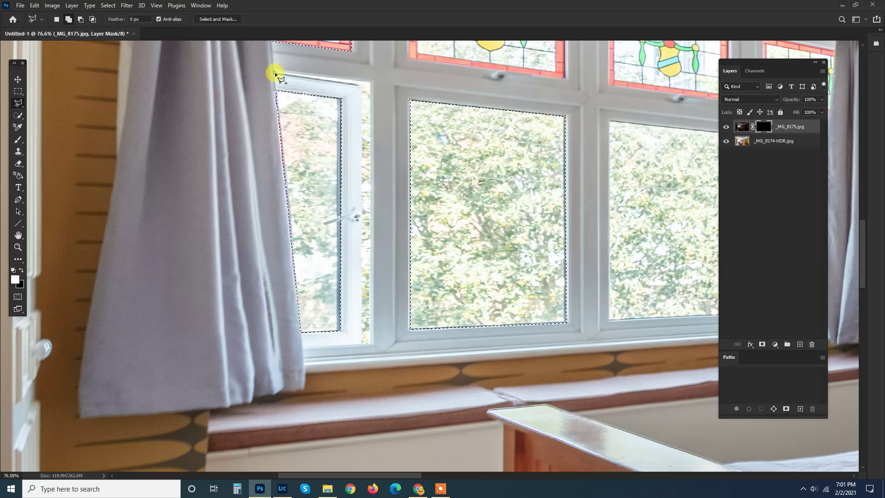
{"action": "left_click", "coordinate": [361, 85]}
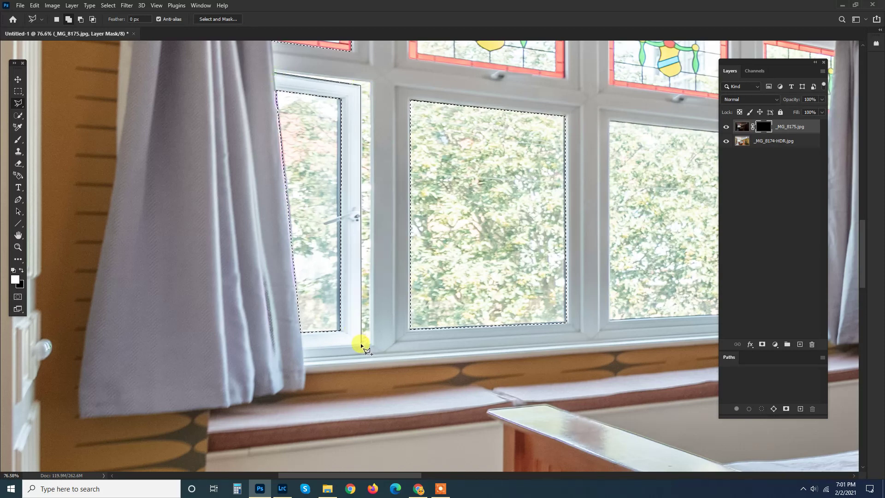
{"action": "left_click", "coordinate": [371, 343]}
{"action": "left_click", "coordinate": [370, 81]}
{"action": "left_click", "coordinate": [276, 72]}
Step: Add the second stained-glass pane from the left, above the large clear pane, to the selection
{"action": "scroll", "coordinate": [382, 143], "scroll_direction": "up", "scroll_amount": 5}
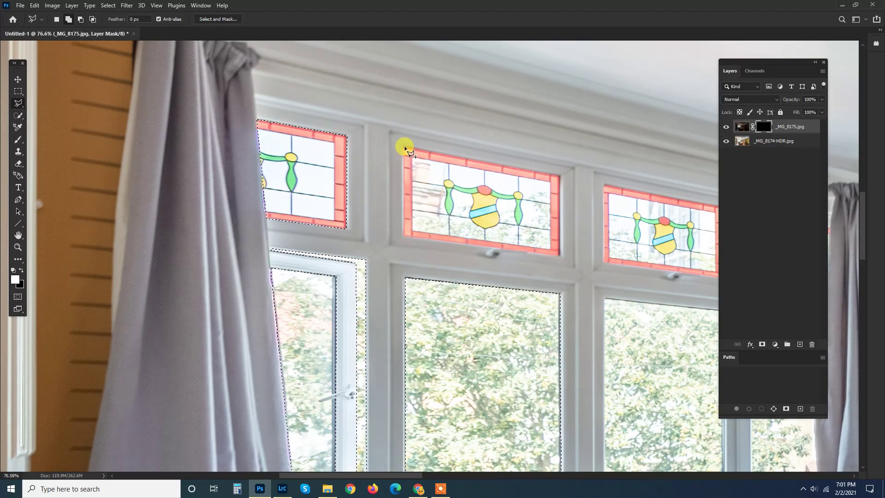
{"action": "left_click", "coordinate": [558, 184]}
{"action": "left_click", "coordinate": [559, 254]}
{"action": "left_click", "coordinate": [404, 236]}
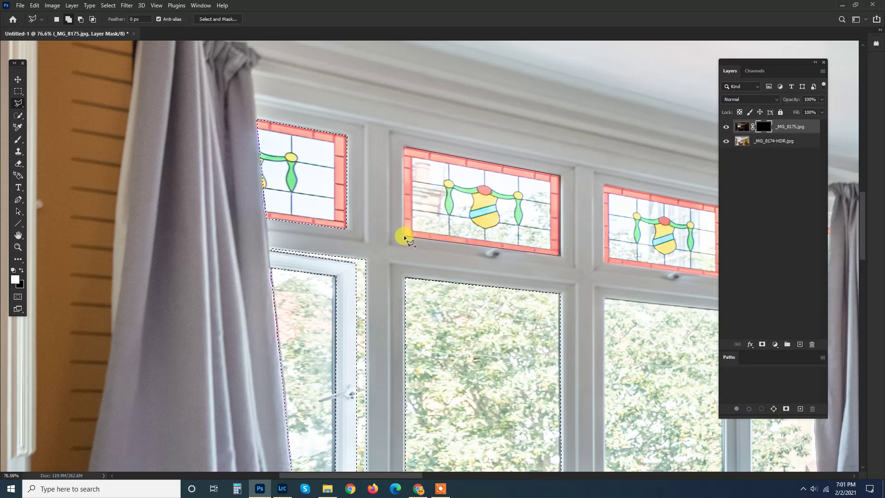
{"action": "left_click", "coordinate": [402, 147]}
Step: Add the third stained-glass pane from the left to the selection by outlining its corners
{"action": "scroll", "coordinate": [396, 148], "scroll_direction": "right", "scroll_amount": 4}
{"action": "scroll", "coordinate": [430, 146], "scroll_direction": "up", "scroll_amount": 3}
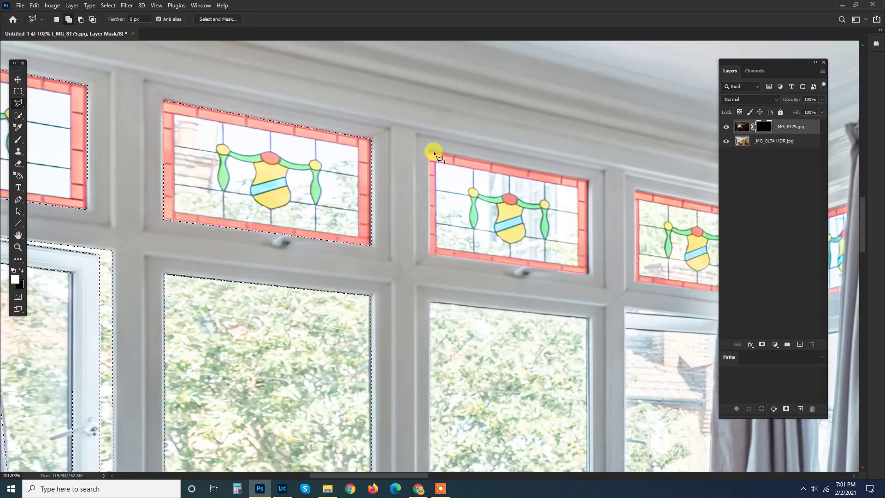
{"action": "left_click", "coordinate": [433, 151]}
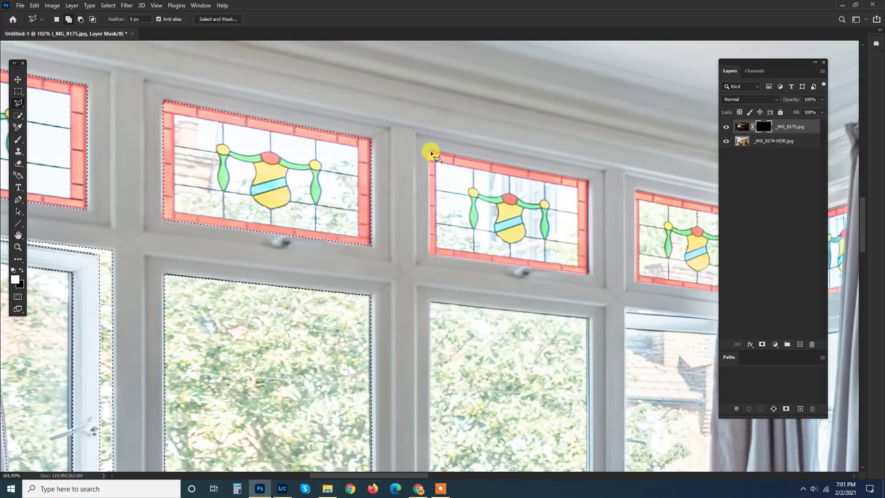
{"action": "left_click", "coordinate": [587, 179]}
{"action": "left_click", "coordinate": [588, 272]}
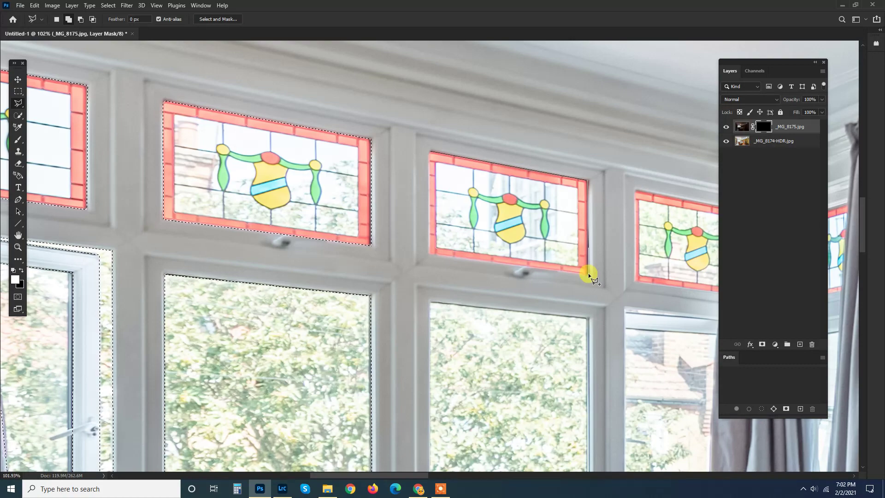
{"action": "left_click", "coordinate": [429, 253]}
Step: Add the fourth stained-glass pane to the selection, ending its outline at the edge of the right-hand curtain
{"action": "scroll", "coordinate": [427, 154], "scroll_direction": "down", "scroll_amount": 2}
{"action": "scroll", "coordinate": [421, 157], "scroll_direction": "up", "scroll_amount": 3}
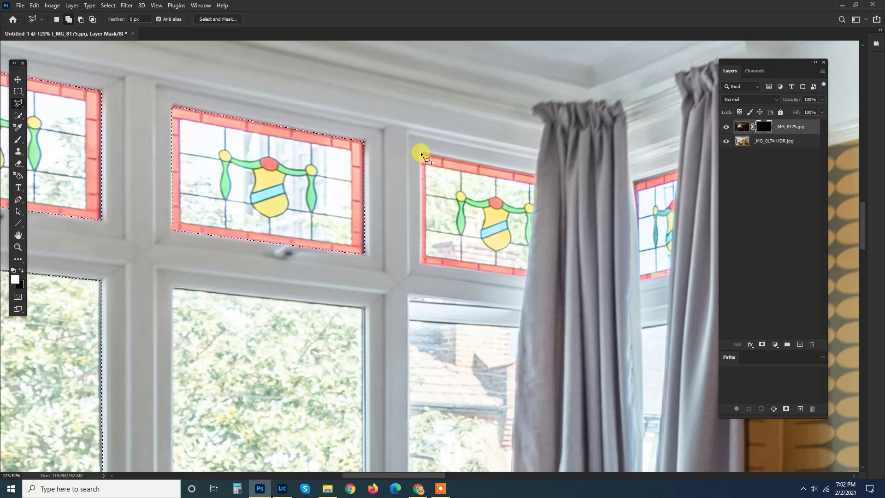
{"action": "left_click", "coordinate": [420, 152]}
{"action": "left_click", "coordinate": [527, 276]}
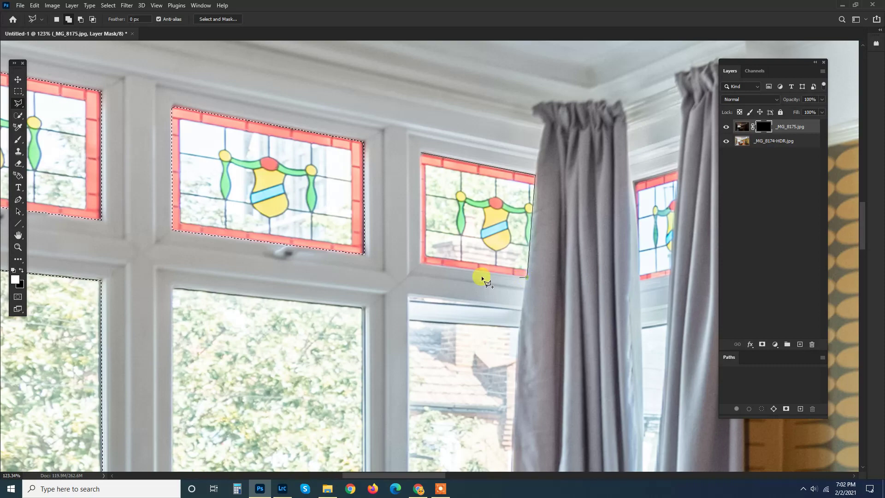
{"action": "left_click", "coordinate": [419, 263]}
{"action": "left_click", "coordinate": [419, 153]}
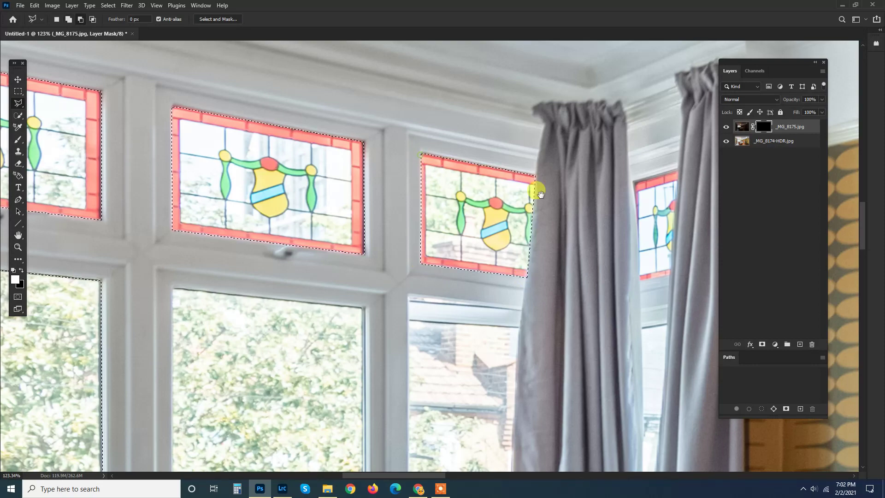
Step: Add the partly hidden stained-glass pane between the two right-hand curtains to the selection
{"action": "scroll", "coordinate": [526, 188], "scroll_direction": "up", "scroll_amount": 2}
{"action": "left_click", "coordinate": [528, 190]}
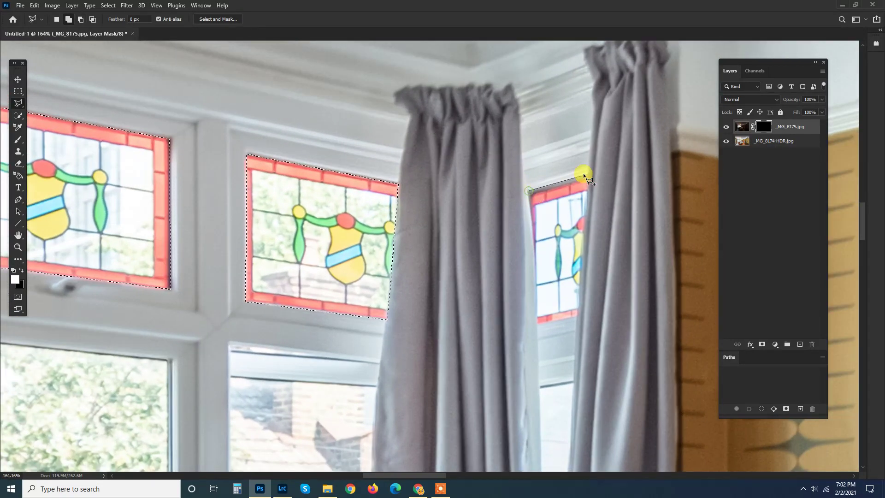
{"action": "left_click", "coordinate": [586, 204]}
{"action": "left_click", "coordinate": [576, 314]}
{"action": "left_click", "coordinate": [538, 322]}
{"action": "double_click", "coordinate": [534, 234]}
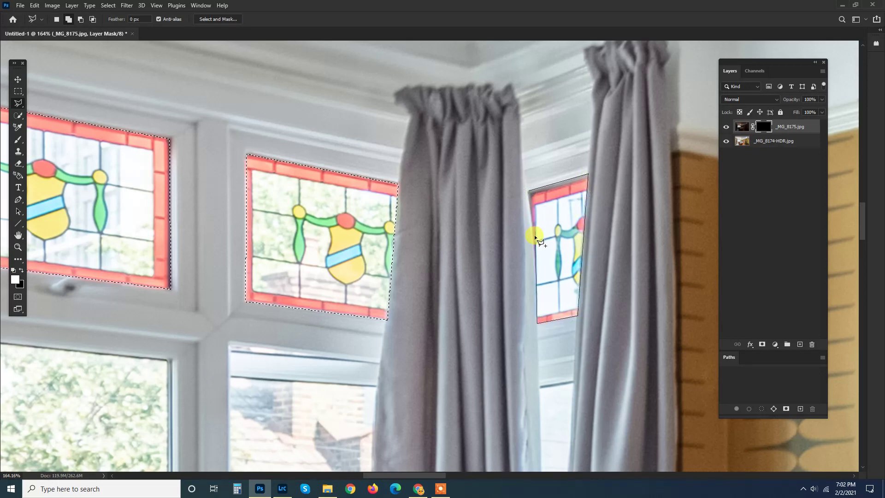
{"action": "left_click", "coordinate": [528, 194]}
Step: Add the tapering sliver of clear glass between the two right-hand curtains to the selection
{"action": "scroll", "coordinate": [521, 233], "scroll_direction": "down", "scroll_amount": 2}
{"action": "scroll", "coordinate": [521, 234], "scroll_direction": "up", "scroll_amount": 1}
{"action": "scroll", "coordinate": [521, 234], "scroll_direction": "down", "scroll_amount": 3}
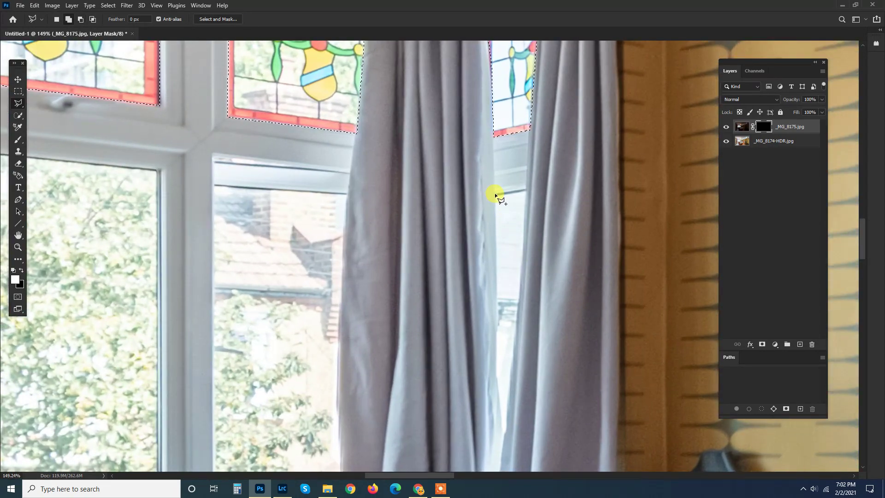
{"action": "left_click", "coordinate": [494, 193]}
{"action": "left_click", "coordinate": [526, 189]}
{"action": "left_click_drag", "start_coordinate": [511, 385], "coordinate": [513, 201]}
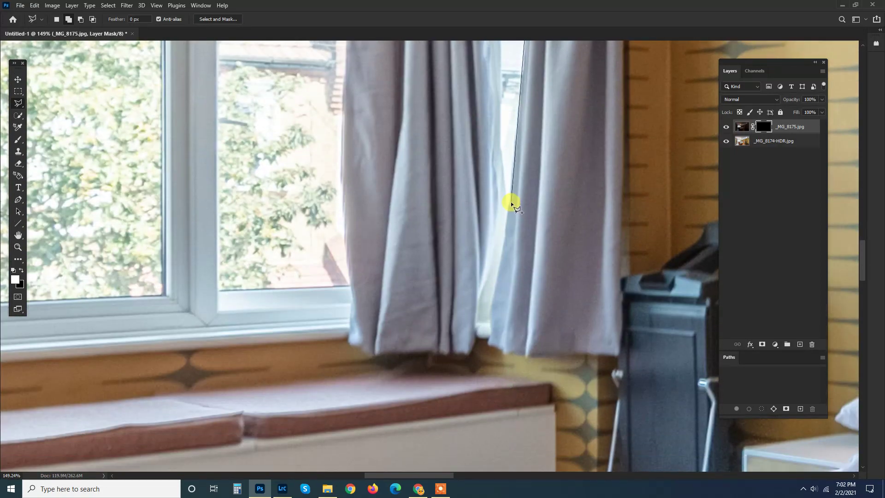
{"action": "left_click", "coordinate": [508, 205]}
{"action": "left_click", "coordinate": [502, 141]}
{"action": "scroll", "coordinate": [490, 75], "scroll_direction": "up", "scroll_amount": 5}
{"action": "left_click", "coordinate": [501, 153]}
Step: Add the lower pane with the rooftop view to the selection, tracing the curtain edge along its right side
{"action": "scroll", "coordinate": [203, 132], "scroll_direction": "left", "scroll_amount": 3}
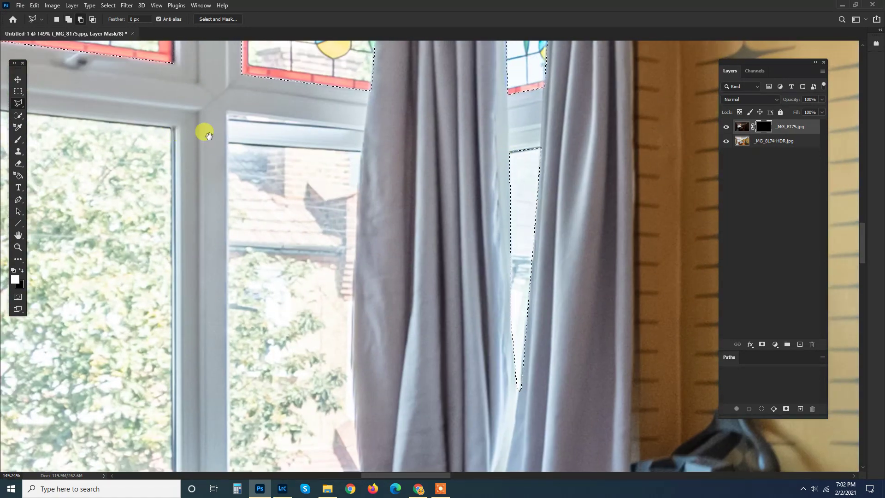
{"action": "left_click", "coordinate": [274, 143]}
{"action": "left_click", "coordinate": [407, 151]}
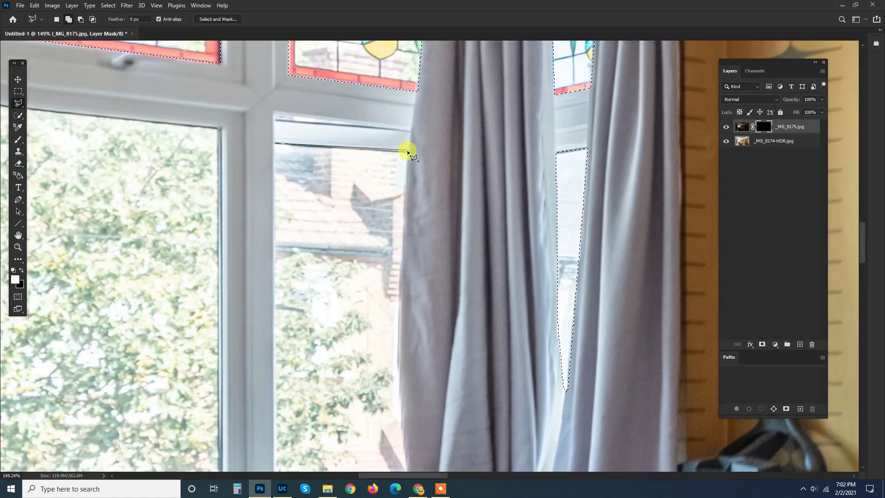
{"action": "left_click", "coordinate": [406, 244]}
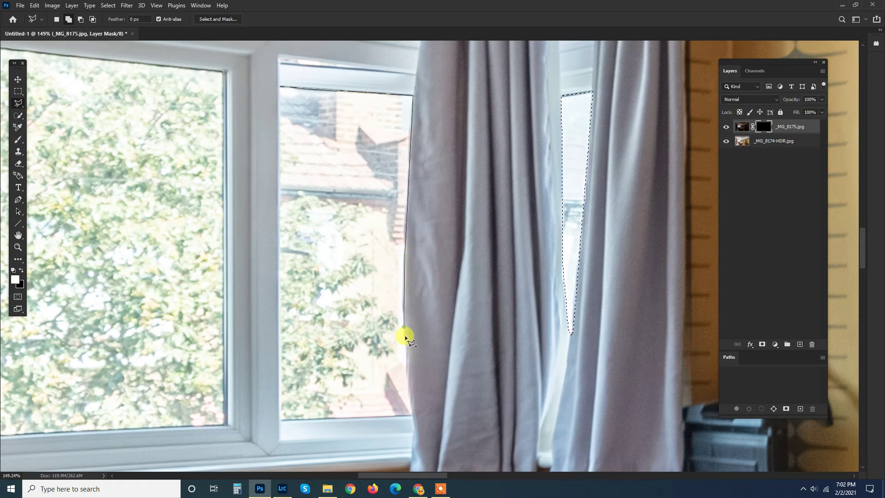
{"action": "left_click", "coordinate": [411, 414]}
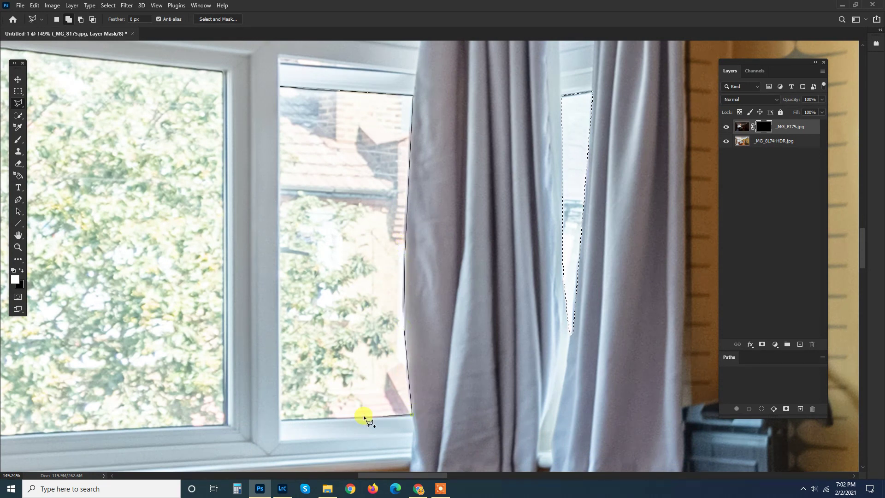
{"action": "left_click", "coordinate": [279, 421]}
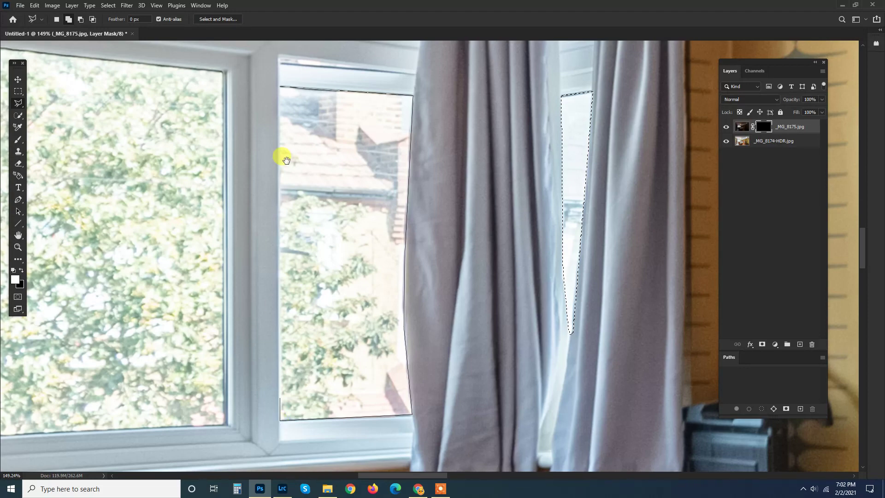
{"action": "scroll", "coordinate": [282, 154], "scroll_direction": "up", "scroll_amount": 5}
{"action": "left_click", "coordinate": [276, 237]}
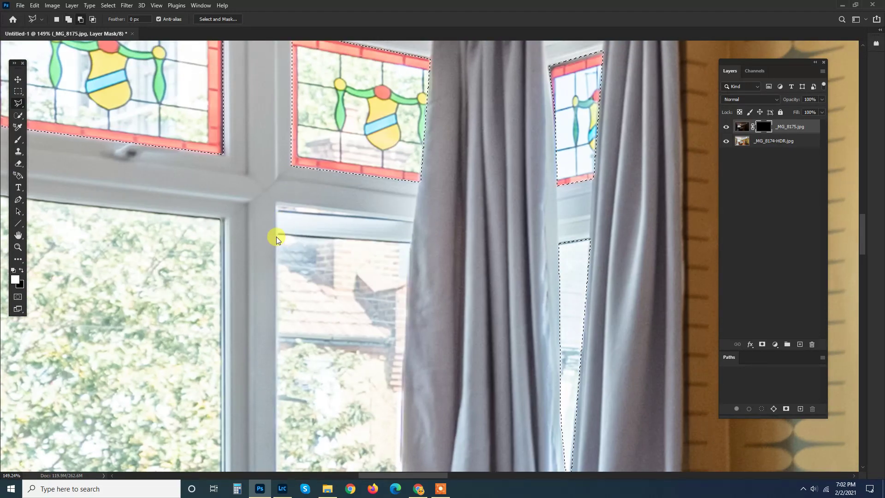
Step: Add the remaining clear pane below the third stained-glass pane to the selection by outlining its four corners
{"action": "left_click_drag", "start_coordinate": [201, 256], "coordinate": [545, 112]}
{"action": "scroll", "coordinate": [548, 104], "scroll_direction": "up", "scroll_amount": 2}
{"action": "left_click", "coordinate": [571, 71]}
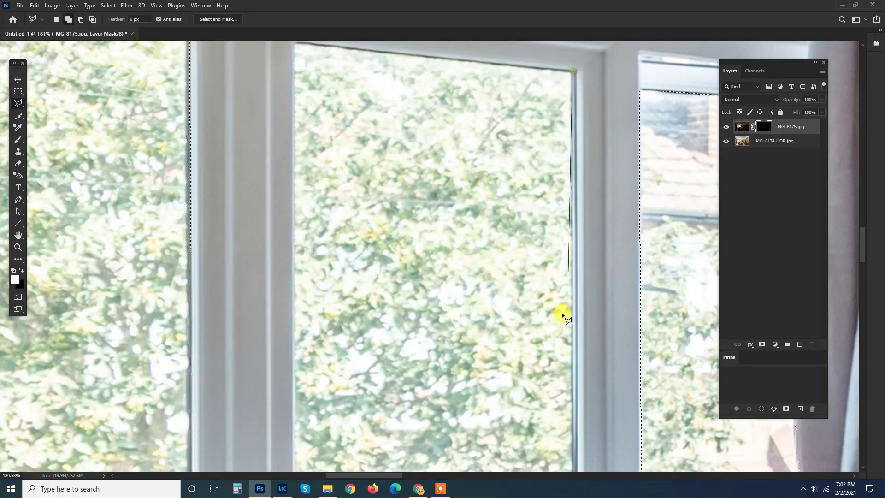
{"action": "scroll", "coordinate": [562, 369], "scroll_direction": "down", "scroll_amount": 2}
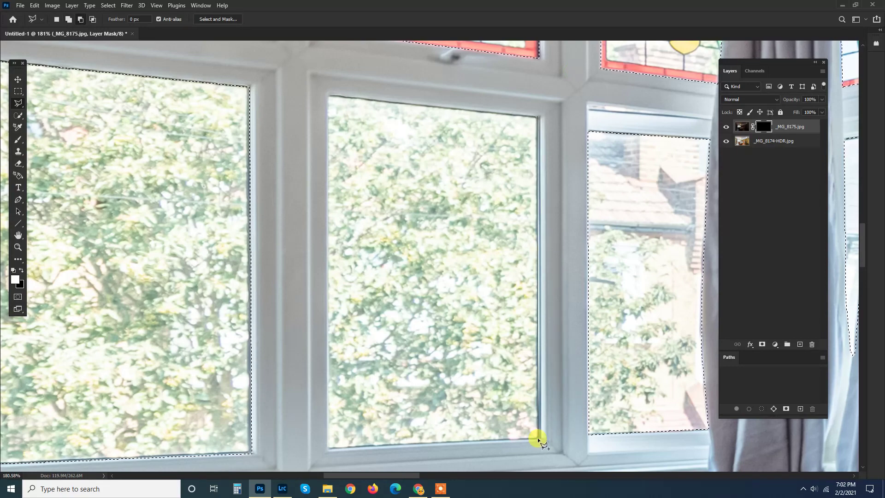
{"action": "left_click", "coordinate": [537, 437]}
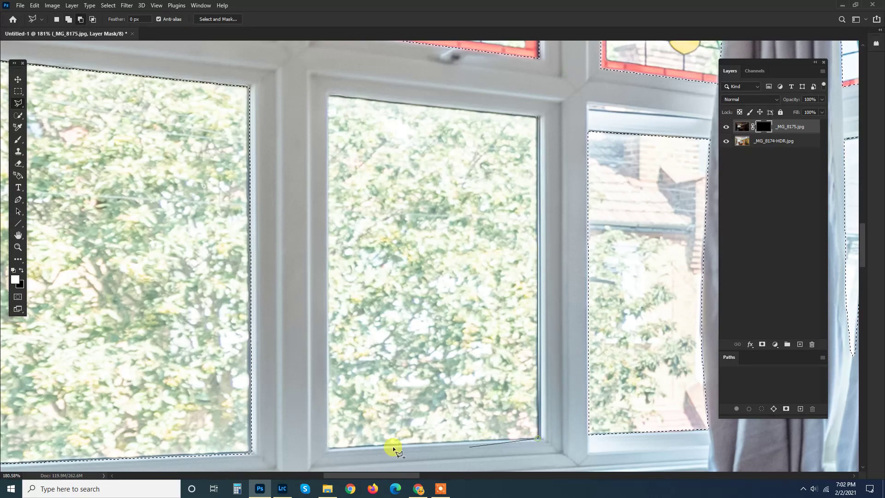
{"action": "left_click", "coordinate": [328, 448]}
{"action": "scroll", "coordinate": [336, 154], "scroll_direction": "up", "scroll_amount": 3}
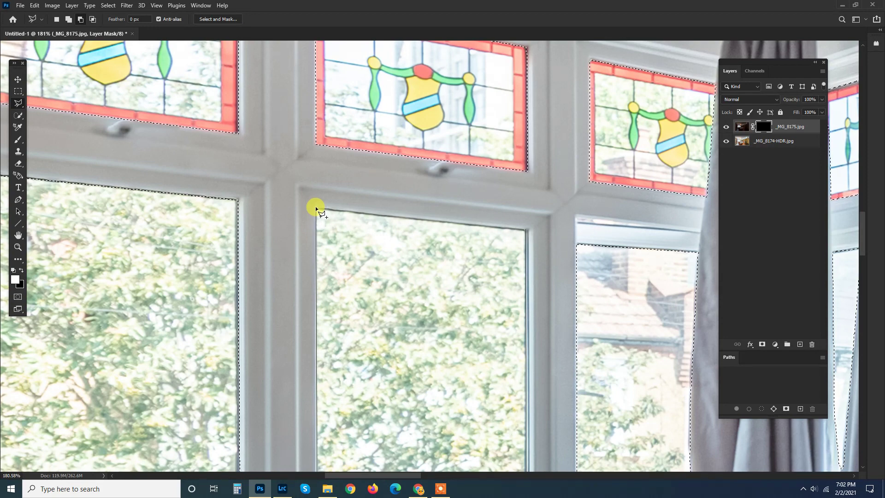
{"action": "left_click", "coordinate": [316, 208]}
{"action": "left_click", "coordinate": [519, 227]}
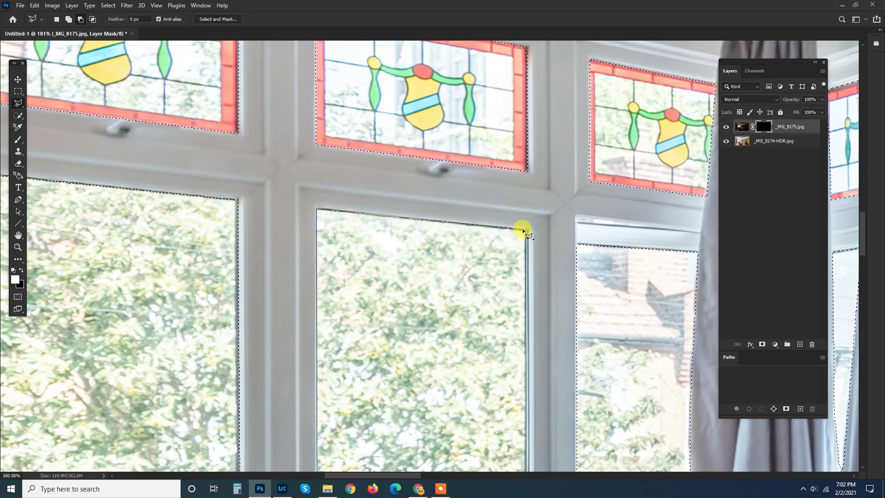
Step: Switch to the Brush tool and lower its opacity to 25%
{"action": "scroll", "coordinate": [521, 228], "scroll_direction": "down", "scroll_amount": 5}
{"action": "scroll", "coordinate": [463, 241], "scroll_direction": "down", "scroll_amount": 2}
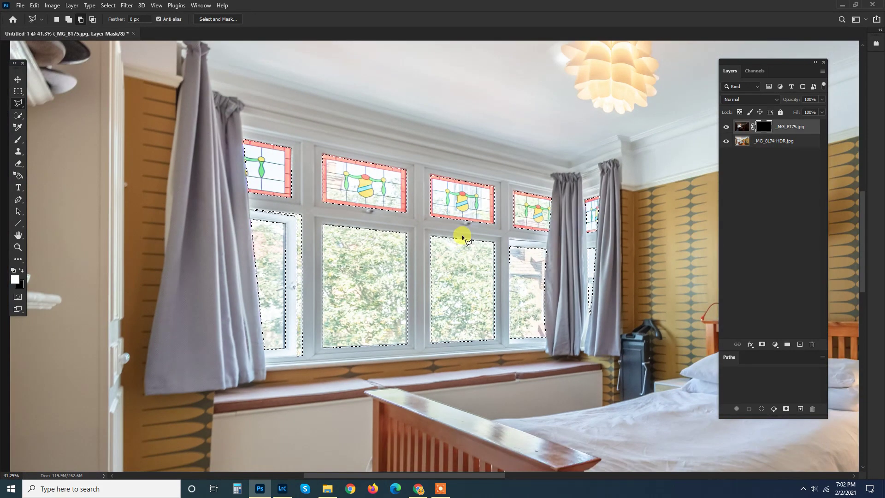
{"action": "key", "text": "b"}
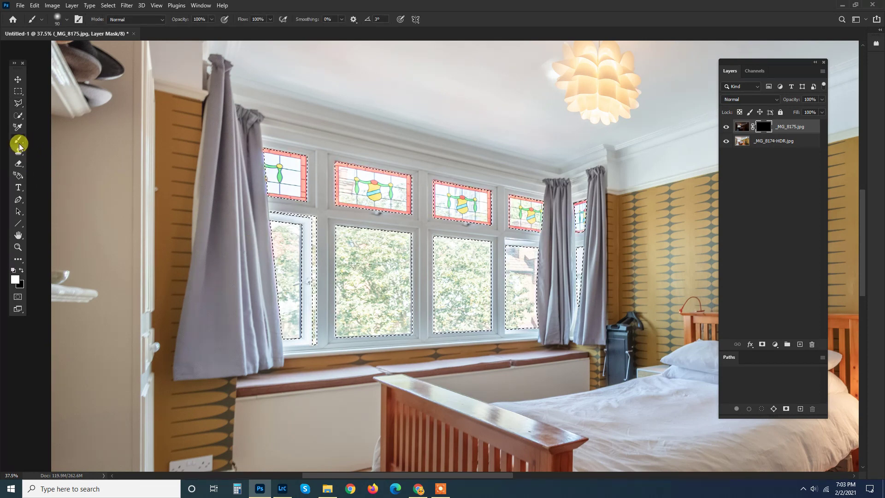
{"action": "left_click", "coordinate": [211, 20]}
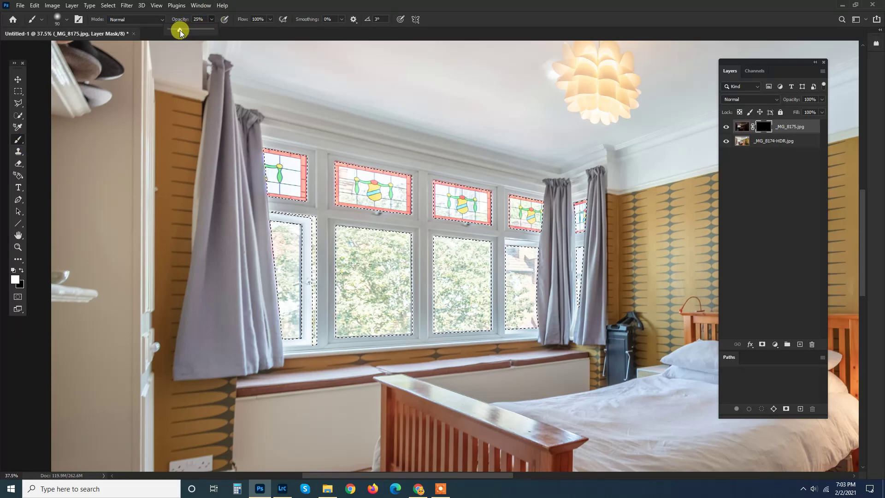
Step: Enlarge the brush to 1400 and paint white on the layer mask across the selected window panes
{"action": "left_click", "coordinate": [383, 4]}
{"action": "scroll", "coordinate": [421, 235], "scroll_direction": "down", "scroll_amount": 1}
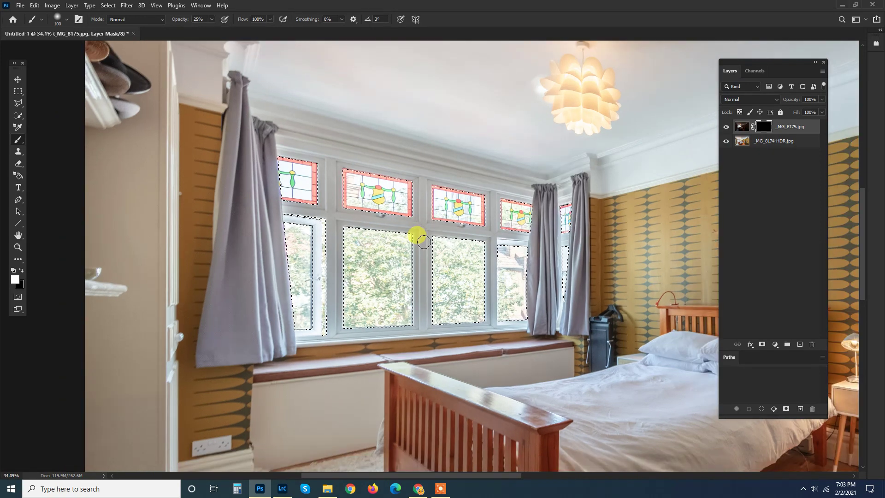
{"action": "key", "text": "bracketright"}
{"action": "key", "text": "bracketright"}
{"action": "key", "text": "bracketright"}
{"action": "key", "text": "bracketright"}
{"action": "key", "text": "bracketright"}
{"action": "key", "text": "bracketright"}
{"action": "key", "text": "bracketright"}
{"action": "key", "text": "bracketright"}
{"action": "key", "text": "bracketright"}
{"action": "key", "text": "bracketright"}
{"action": "key", "text": "bracketright"}
{"action": "key", "text": "bracketright"}
{"action": "key", "text": "bracketright"}
{"action": "key", "text": "bracketright"}
{"action": "key", "text": "bracketright"}
{"action": "key", "text": "bracketright"}
{"action": "key", "text": "bracketright"}
{"action": "key", "text": "bracketright"}
{"action": "key", "text": "bracketright"}
{"action": "key", "text": "bracketright"}
{"action": "mouse_move", "coordinate": [198, 221]}
{"action": "left_mouse_down"}
{"action": "mouse_move", "coordinate": [518, 258]}
{"action": "mouse_move", "coordinate": [199, 189]}
{"action": "mouse_move", "coordinate": [515, 202]}
{"action": "mouse_move", "coordinate": [314, 274]}
{"action": "left_mouse_up"}
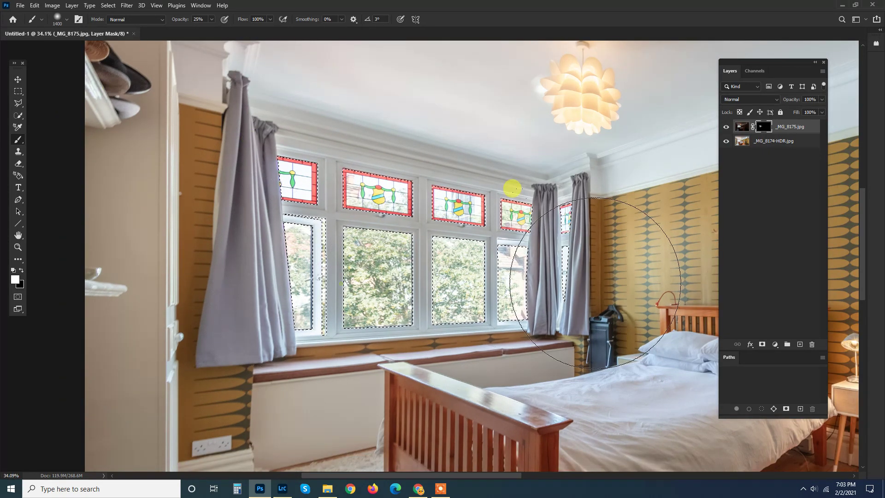
Step: Enlarge the brush to 2200, paint over the window panes on the mask again, and remove the selection
{"action": "key", "text": "bracketright"}
{"action": "key", "text": "bracketright"}
{"action": "key", "text": "bracketright"}
{"action": "key", "text": "bracketright"}
{"action": "key", "text": "bracketright"}
{"action": "key", "text": "bracketright"}
{"action": "key", "text": "ctrl+d"}
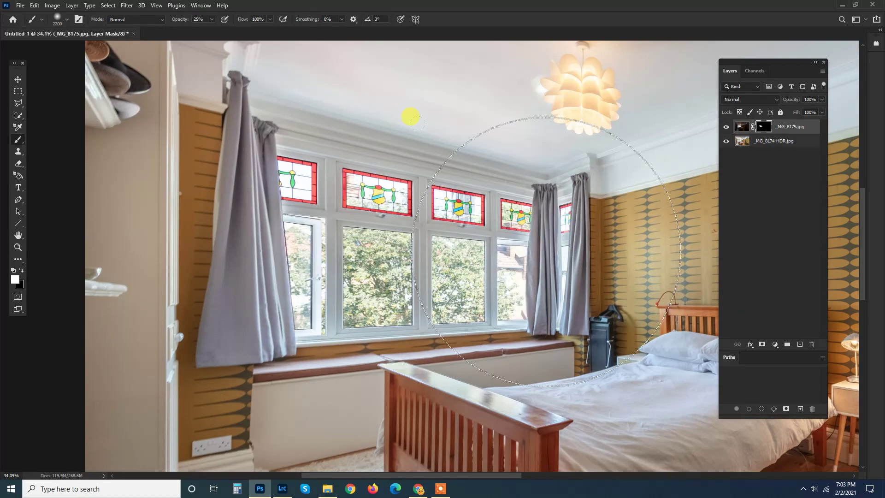
Step: Toggle the visibility of the _MG_8175.jpg layer repeatedly to compare the window panes with and without the blend
{"action": "scroll", "coordinate": [347, 276], "scroll_direction": "up", "scroll_amount": 6}
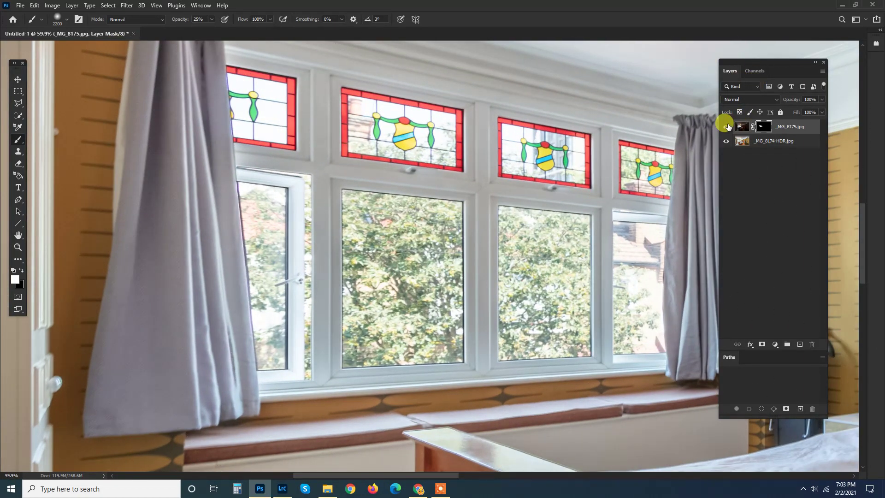
{"action": "left_click", "coordinate": [726, 126]}
{"action": "left_click", "coordinate": [726, 126]}
{"action": "left_click", "coordinate": [726, 127]}
{"action": "left_click", "coordinate": [727, 126]}
{"action": "left_click", "coordinate": [726, 126]}
{"action": "left_click", "coordinate": [726, 127]}
{"action": "left_click", "coordinate": [727, 126]}
{"action": "left_click", "coordinate": [726, 126]}
{"action": "left_click", "coordinate": [727, 126]}
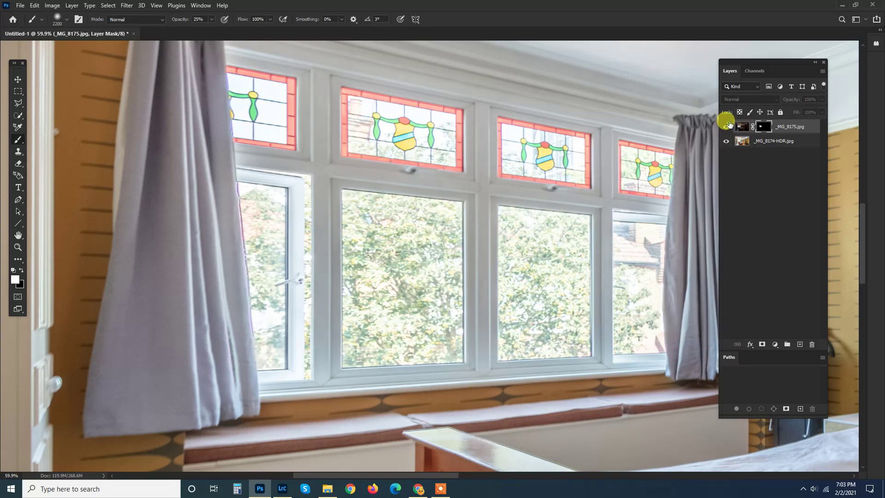
{"action": "left_click", "coordinate": [727, 127]}
{"action": "left_click", "coordinate": [727, 126]}
{"action": "left_click", "coordinate": [726, 126]}
Step: Examine the left curtain's edge against the glass up close, with the _MG_8175.jpg layer hidden and shown
{"action": "scroll", "coordinate": [249, 249], "scroll_direction": "up", "scroll_amount": 3}
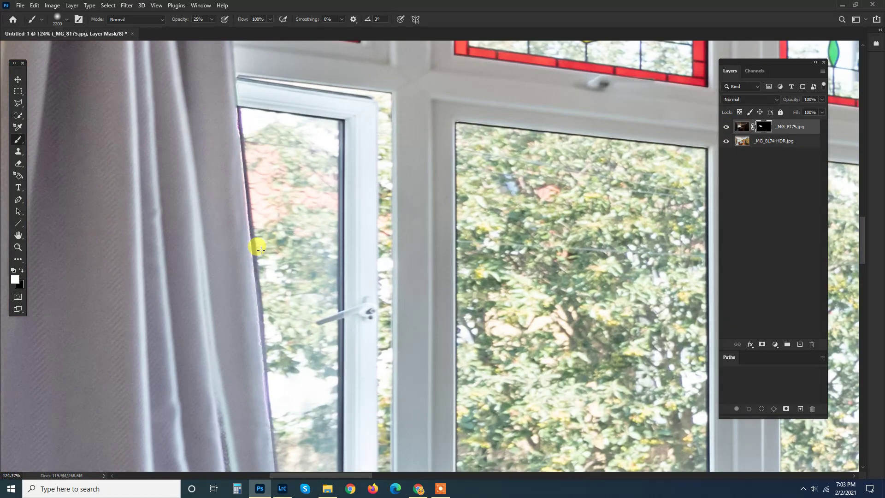
{"action": "scroll", "coordinate": [261, 209], "scroll_direction": "down", "scroll_amount": 3}
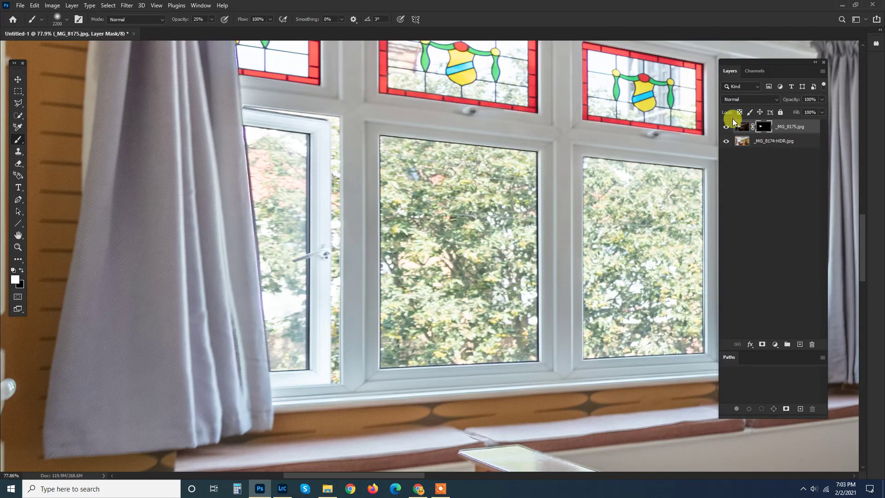
{"action": "left_click", "coordinate": [731, 123]}
{"action": "scroll", "coordinate": [290, 318], "scroll_direction": "up", "scroll_amount": 2}
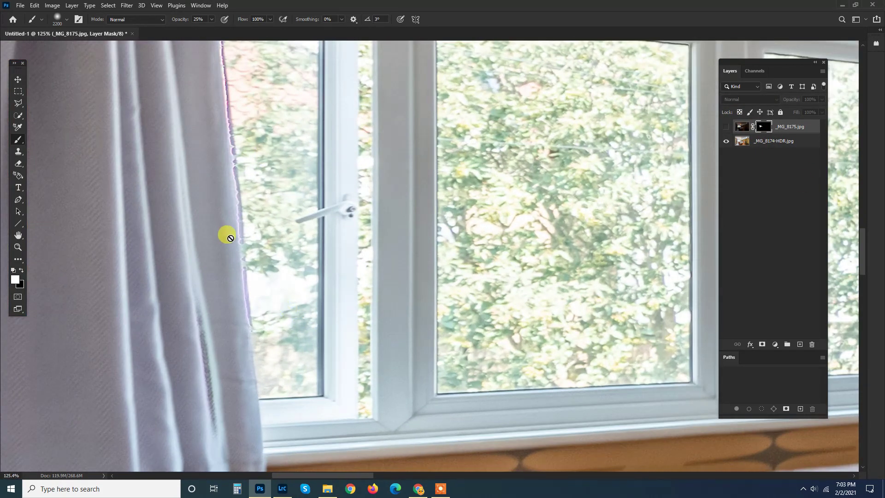
{"action": "scroll", "coordinate": [229, 237], "scroll_direction": "down", "scroll_amount": 1}
{"action": "left_click_drag", "start_coordinate": [245, 180], "coordinate": [256, 242]}
{"action": "scroll", "coordinate": [236, 101], "scroll_direction": "down", "scroll_amount": 3}
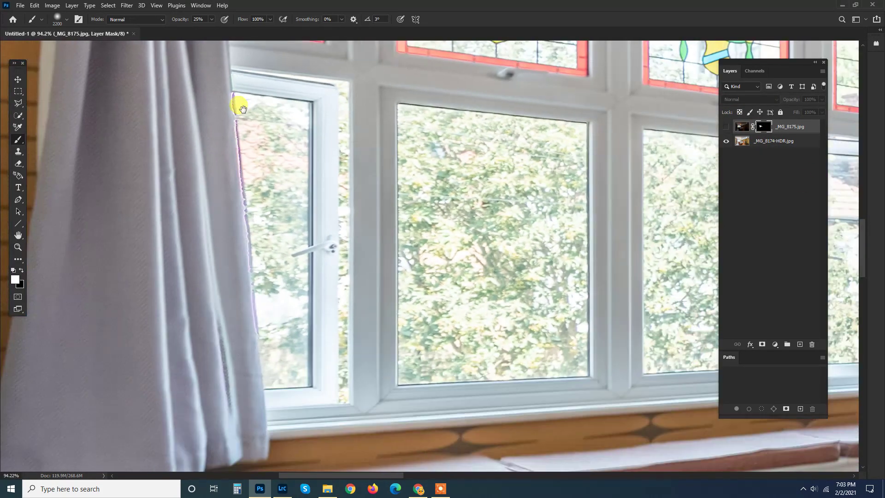
{"action": "left_click_drag", "start_coordinate": [244, 110], "coordinate": [245, 134]}
{"action": "scroll", "coordinate": [249, 230], "scroll_direction": "up", "scroll_amount": 2}
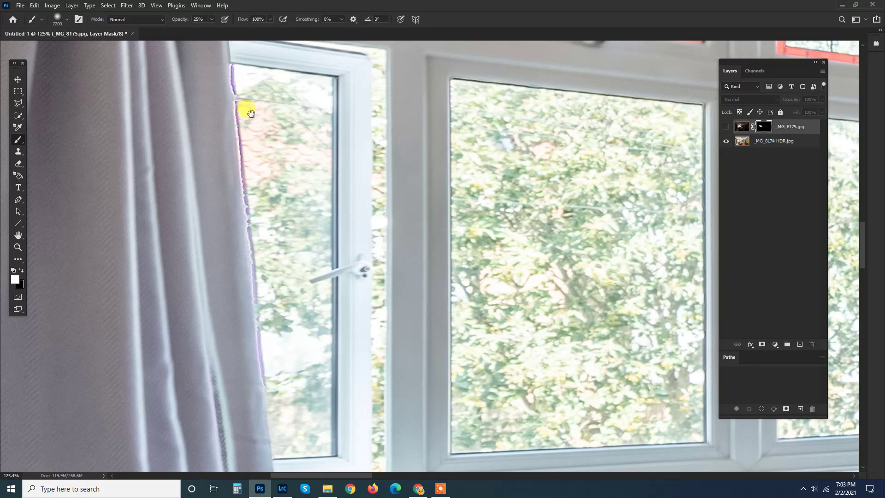
{"action": "left_click_drag", "start_coordinate": [250, 114], "coordinate": [296, 420]}
{"action": "scroll", "coordinate": [297, 419], "scroll_direction": "down", "scroll_amount": 2}
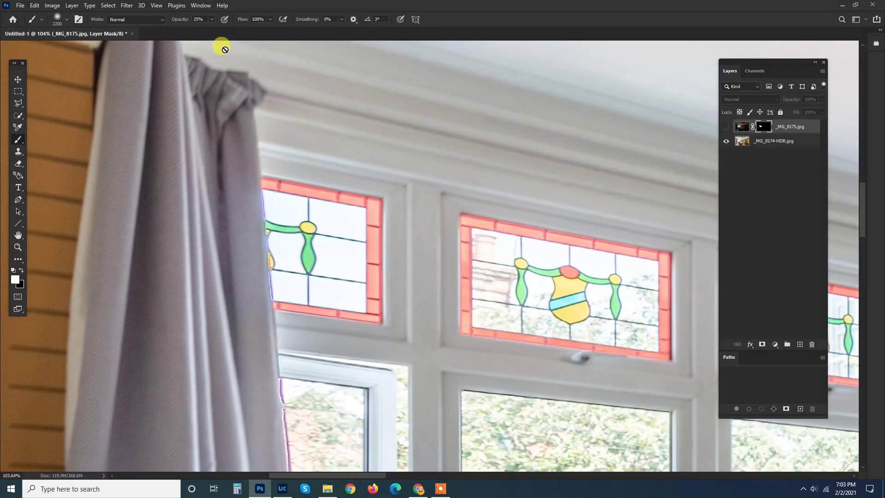
{"action": "scroll", "coordinate": [125, 249], "scroll_direction": "down", "scroll_amount": 2}
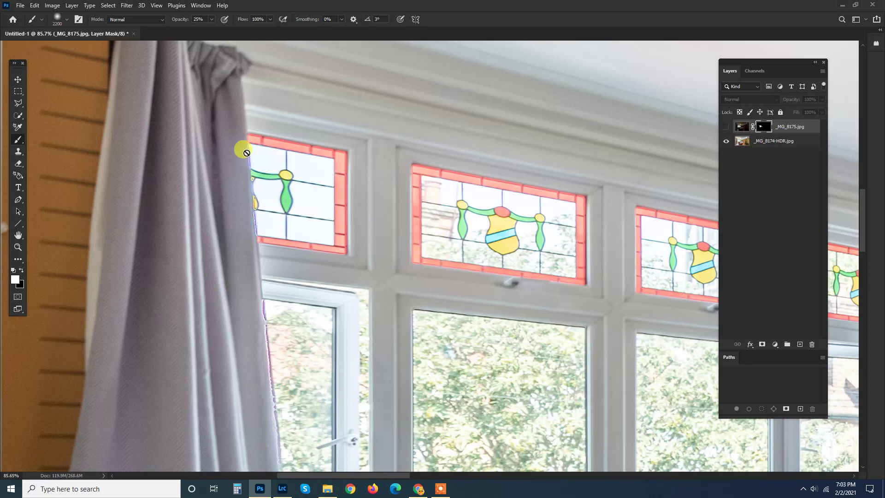
{"action": "scroll", "coordinate": [246, 153], "scroll_direction": "up", "scroll_amount": 2}
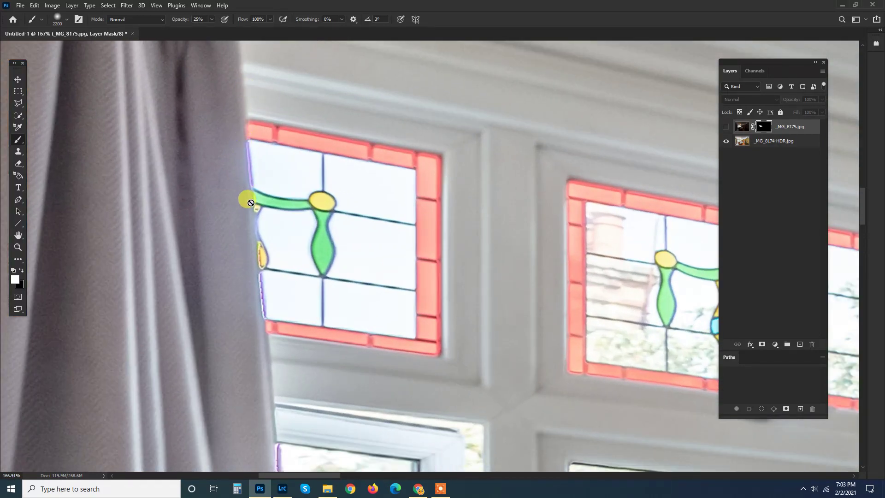
{"action": "scroll", "coordinate": [267, 310], "scroll_direction": "down", "scroll_amount": 5}
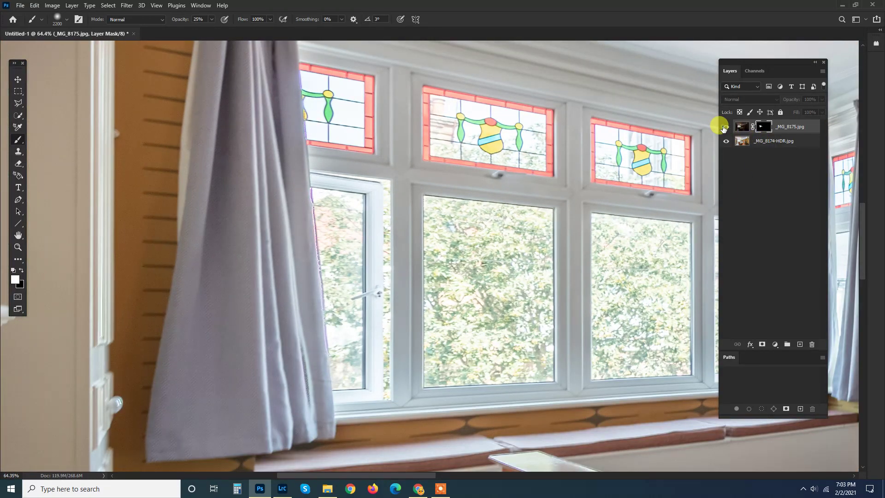
{"action": "left_click", "coordinate": [726, 126]}
{"action": "scroll", "coordinate": [440, 246], "scroll_direction": "down", "scroll_amount": 1}
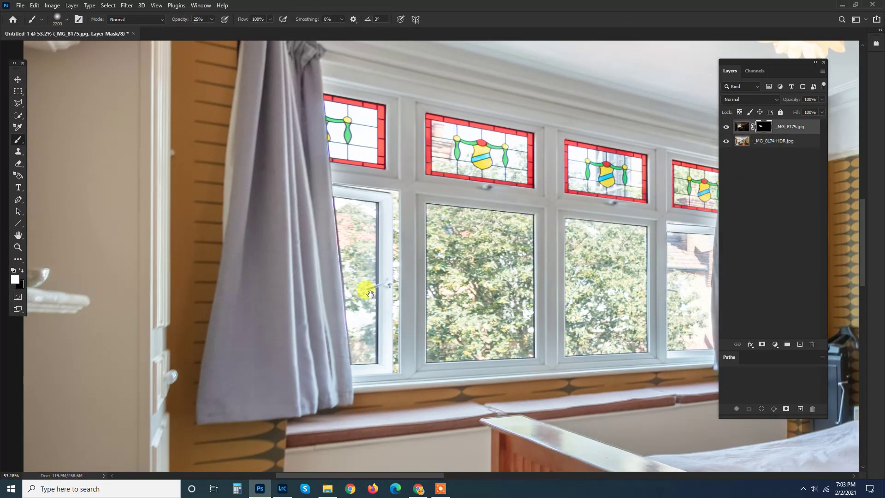
{"action": "scroll", "coordinate": [370, 293], "scroll_direction": "up", "scroll_amount": 2}
{"action": "left_click_drag", "start_coordinate": [370, 293], "coordinate": [367, 234]}
{"action": "scroll", "coordinate": [553, 244], "scroll_direction": "down", "scroll_amount": 5}
Step: Hide the _MG_8175.jpg layer, examine the edges of the window seat and bed footboard, and show the layer again
{"action": "left_click", "coordinate": [725, 126]}
{"action": "scroll", "coordinate": [576, 308], "scroll_direction": "up", "scroll_amount": 3}
{"action": "left_click_drag", "start_coordinate": [622, 313], "coordinate": [509, 300]}
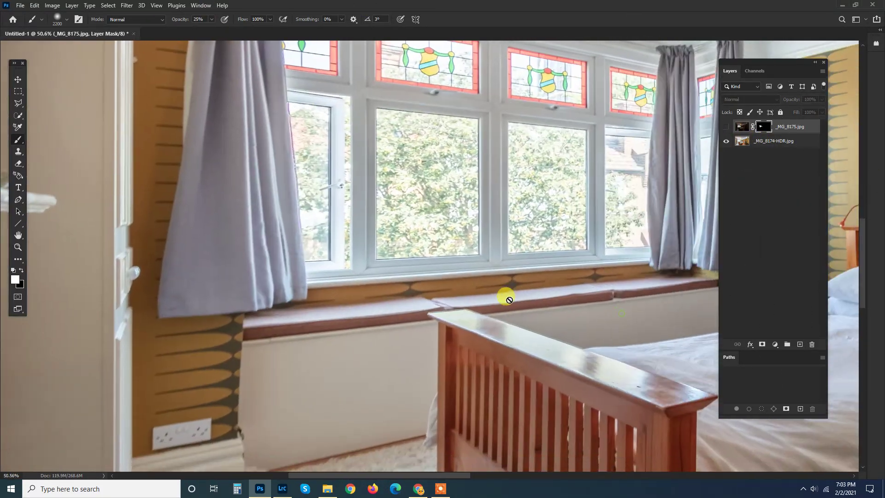
{"action": "scroll", "coordinate": [461, 318], "scroll_direction": "up", "scroll_amount": 4}
{"action": "left_click_drag", "start_coordinate": [668, 420], "coordinate": [285, 262]}
{"action": "scroll", "coordinate": [481, 290], "scroll_direction": "down", "scroll_amount": 1}
{"action": "left_click_drag", "start_coordinate": [351, 262], "coordinate": [516, 313]}
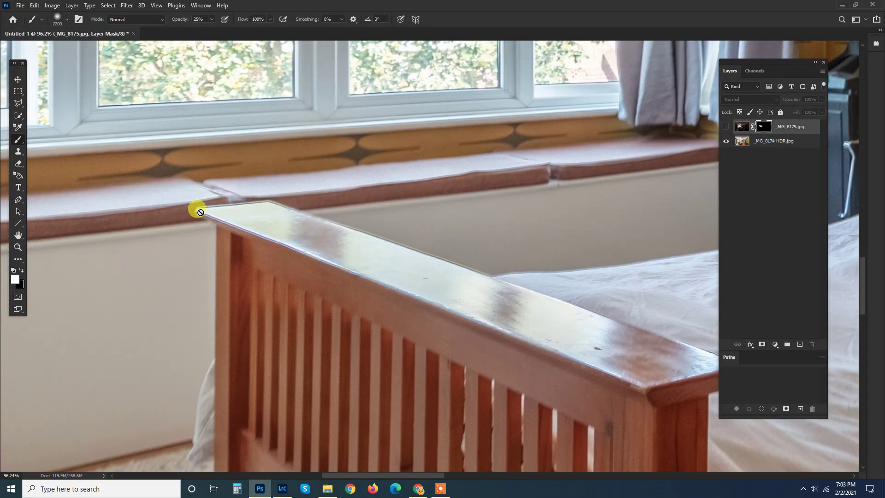
{"action": "scroll", "coordinate": [318, 248], "scroll_direction": "down", "scroll_amount": 1}
{"action": "left_click_drag", "start_coordinate": [306, 228], "coordinate": [342, 210]}
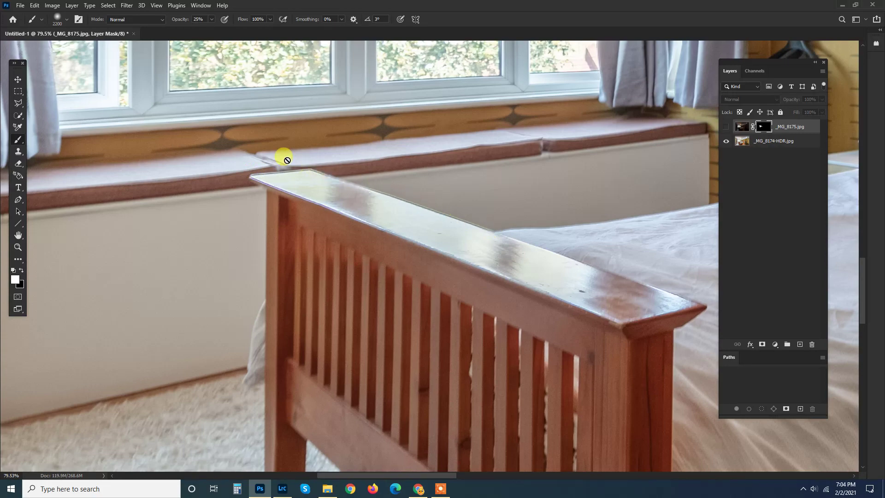
{"action": "scroll", "coordinate": [322, 207], "scroll_direction": "down", "scroll_amount": 5}
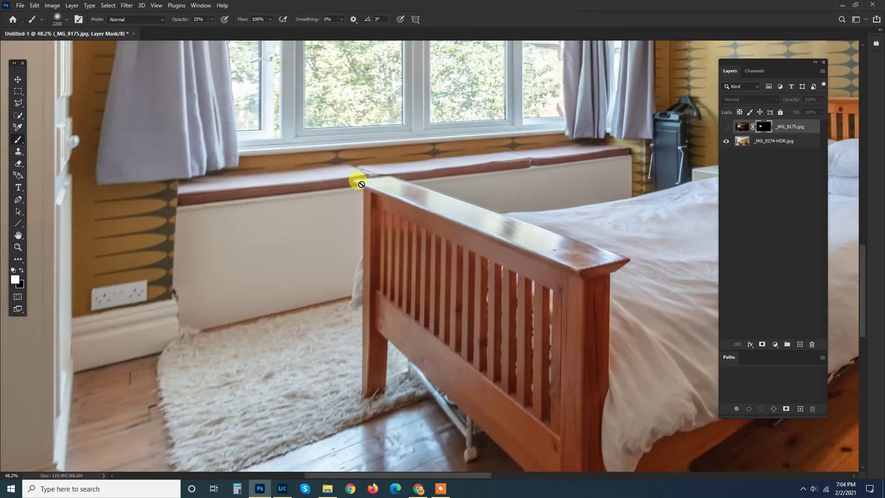
{"action": "scroll", "coordinate": [415, 175], "scroll_direction": "up", "scroll_amount": 3}
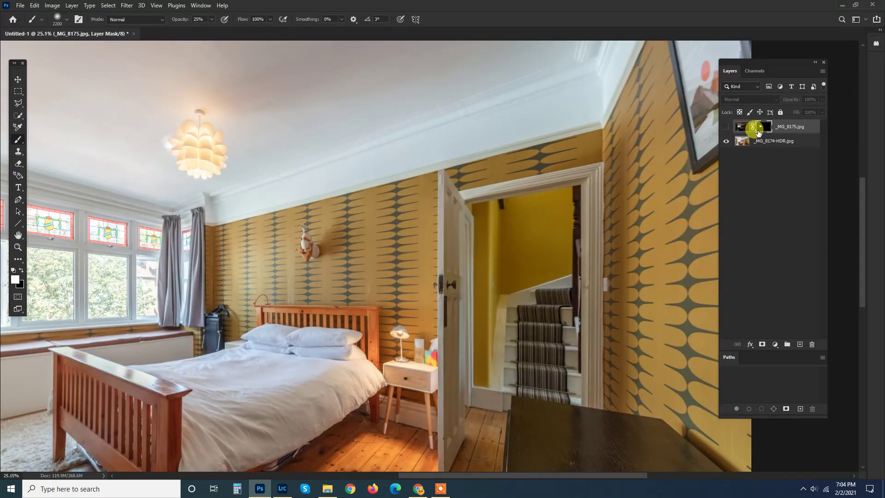
{"action": "left_click", "coordinate": [726, 128]}
Step: Lower the brush opacity to 12%, resize the brush to 700, and paint the layer mask over the pendant lampshade
{"action": "scroll", "coordinate": [237, 67], "scroll_direction": "up", "scroll_amount": 2}
{"action": "key", "text": "1"}
{"action": "key", "text": "2"}
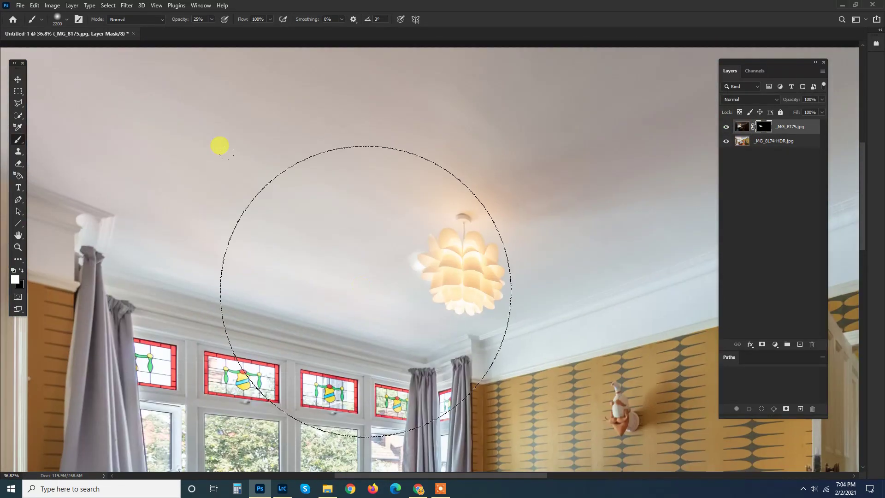
{"action": "scroll", "coordinate": [419, 291], "scroll_direction": "up", "scroll_amount": 2}
{"action": "key", "text": "bracketleft"}
{"action": "key", "text": "bracketleft"}
{"action": "key", "text": "bracketleft"}
{"action": "key", "text": "bracketleft"}
{"action": "key", "text": "bracketleft"}
{"action": "key", "text": "bracketleft"}
{"action": "key", "text": "bracketleft"}
{"action": "key", "text": "bracketleft"}
{"action": "key", "text": "bracketleft"}
{"action": "key", "text": "bracketleft"}
{"action": "key", "text": "bracketleft"}
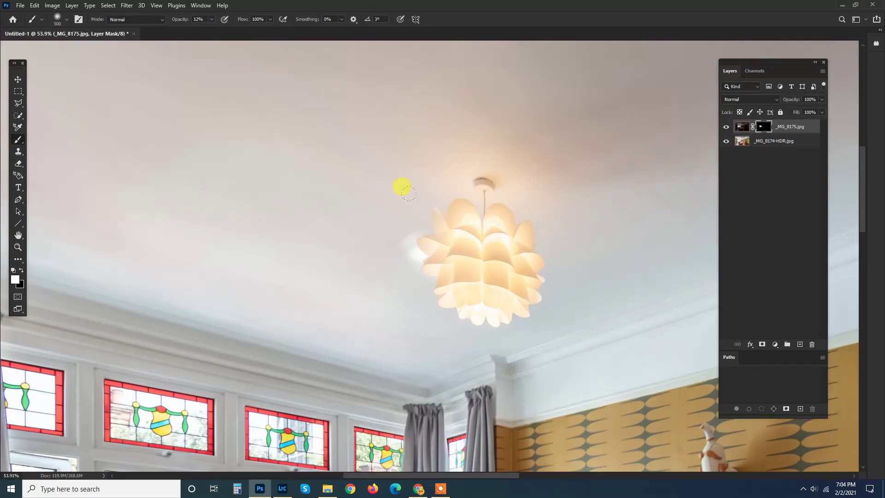
{"action": "key", "text": "bracketright"}
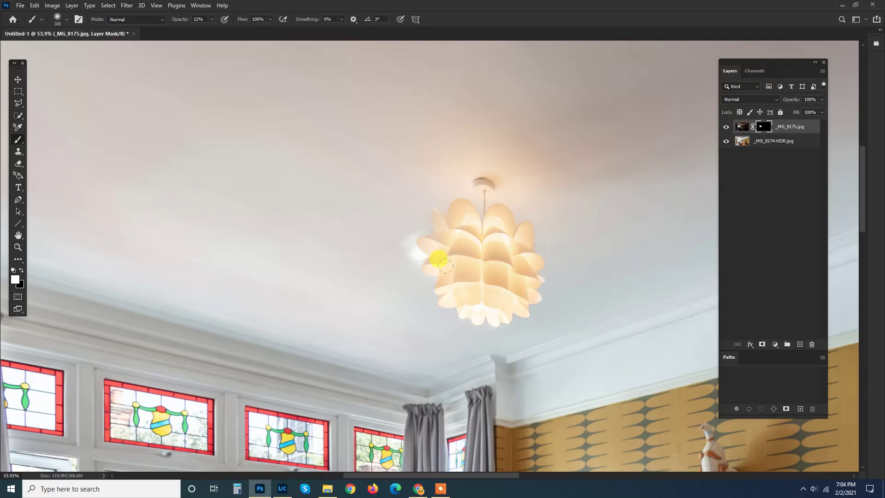
{"action": "key", "text": "bracketright"}
{"action": "key", "text": "bracketright"}
{"action": "key", "text": "bracketright"}
{"action": "key", "text": "bracketright"}
{"action": "key", "text": "bracketright"}
{"action": "key", "text": "bracketright"}
{"action": "key", "text": "bracketright"}
{"action": "scroll", "coordinate": [401, 212], "scroll_direction": "down", "scroll_amount": 5}
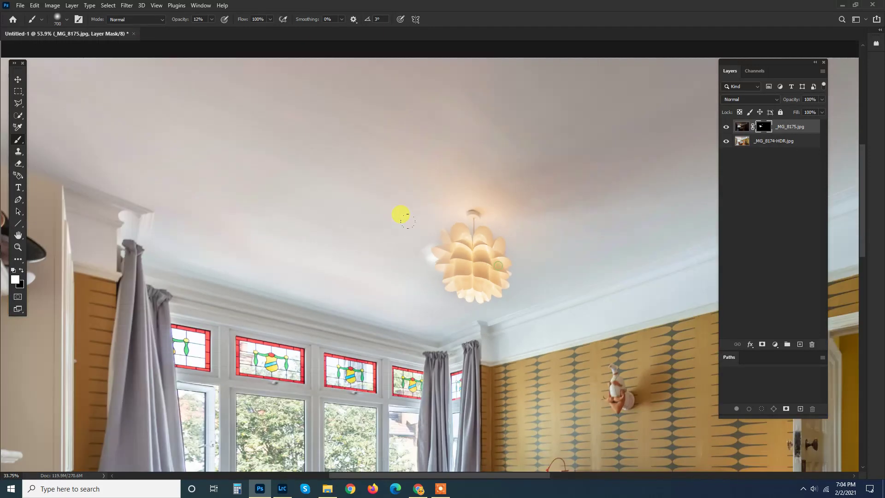
Step: Enlarge the brush to about 3700 over the ceiling corner near the framed picture
{"action": "scroll", "coordinate": [539, 159], "scroll_direction": "up", "scroll_amount": 3}
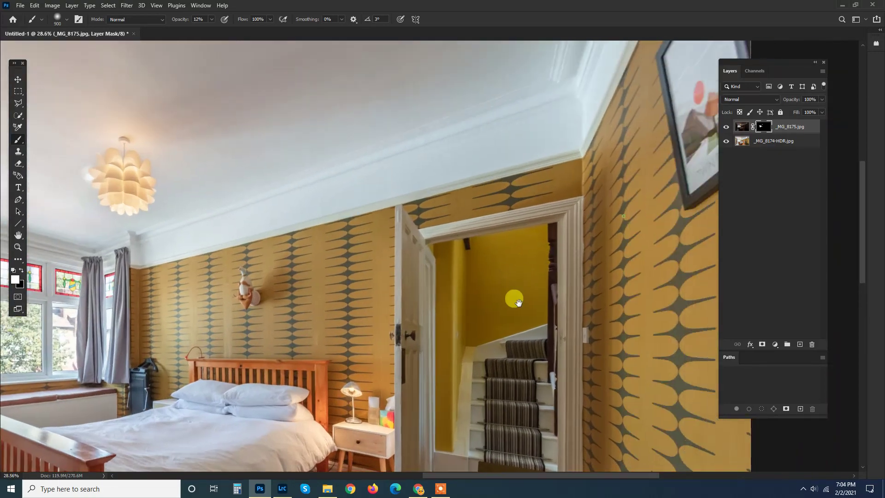
{"action": "key", "text": "bracketright"}
{"action": "key", "text": "bracketright"}
{"action": "key", "text": "bracketright"}
{"action": "key", "text": "bracketright"}
{"action": "key", "text": "bracketright"}
{"action": "key", "text": "bracketright"}
{"action": "key", "text": "bracketright"}
{"action": "key", "text": "bracketright"}
{"action": "key", "text": "bracketright"}
{"action": "key", "text": "bracketright"}
{"action": "key", "text": "bracketright"}
{"action": "key", "text": "bracketright"}
{"action": "key", "text": "bracketright"}
{"action": "key", "text": "bracketright"}
{"action": "key", "text": "bracketright"}
{"action": "key", "text": "bracketright"}
{"action": "key", "text": "bracketright"}
{"action": "key", "text": "bracketright"}
{"action": "key", "text": "bracketright"}
{"action": "key", "text": "bracketright"}
{"action": "key", "text": "bracketright"}
{"action": "key", "text": "bracketright"}
{"action": "key", "text": "bracketright"}
{"action": "key", "text": "bracketright"}
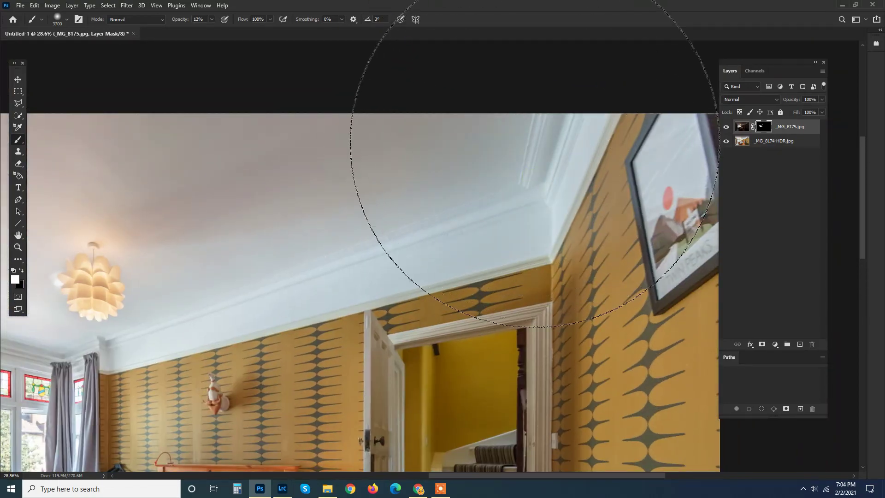
{"action": "scroll", "coordinate": [514, 162], "scroll_direction": "down", "scroll_amount": 1}
{"action": "scroll", "coordinate": [515, 162], "scroll_direction": "up", "scroll_amount": 2}
Step: Reduce the brush to 1200 and paint the layer mask over the framed picture beside the ceiling corner
{"action": "key", "text": "bracketleft"}
{"action": "key", "text": "bracketleft"}
{"action": "key", "text": "bracketleft"}
{"action": "key", "text": "bracketleft"}
{"action": "key", "text": "bracketleft"}
{"action": "key", "text": "bracketleft"}
{"action": "key", "text": "bracketleft"}
{"action": "key", "text": "bracketleft"}
{"action": "key", "text": "bracketleft"}
{"action": "key", "text": "bracketleft"}
{"action": "key", "text": "bracketleft"}
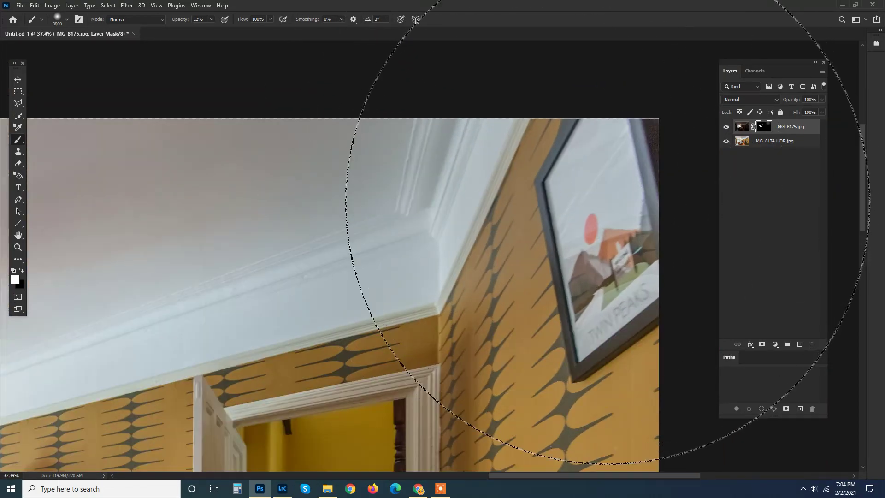
{"action": "key", "text": "bracketleft"}
{"action": "key", "text": "bracketleft"}
{"action": "key", "text": "bracketleft"}
{"action": "key", "text": "bracketleft"}
{"action": "key", "text": "bracketleft"}
{"action": "key", "text": "bracketleft"}
{"action": "key", "text": "bracketleft"}
{"action": "key", "text": "bracketleft"}
{"action": "key", "text": "bracketleft"}
{"action": "key", "text": "bracketleft"}
{"action": "key", "text": "bracketleft"}
{"action": "key", "text": "bracketleft"}
{"action": "key", "text": "bracketleft"}
{"action": "key", "text": "bracketleft"}
{"action": "key", "text": "bracketleft"}
{"action": "key", "text": "bracketleft"}
{"action": "key", "text": "bracketleft"}
{"action": "key", "text": "bracketleft"}
{"action": "key", "text": "bracketleft"}
{"action": "key", "text": "bracketleft"}
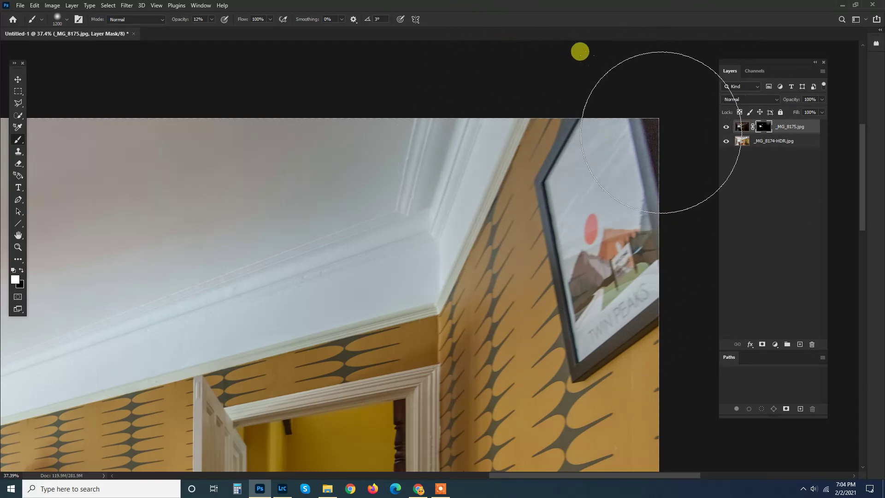
Step: Enlarge the brush to 1900 for a softer pass, painting the mask over the picture glass, and end with it at 2400
{"action": "key", "text": "bracketright"}
{"action": "key", "text": "bracketright"}
{"action": "key", "text": "bracketright"}
{"action": "key", "text": "bracketright"}
{"action": "key", "text": "bracketright"}
{"action": "key", "text": "bracketright"}
{"action": "key", "text": "bracketright"}
{"action": "key", "text": "bracketright"}
{"action": "key", "text": "bracketright"}
{"action": "key", "text": "bracketright"}
{"action": "key", "text": "bracketright"}
{"action": "key", "text": "bracketright"}
{"action": "key", "text": "bracketright"}
{"action": "key", "text": "bracketright"}
{"action": "key", "text": "bracketright"}
{"action": "key", "text": "bracketright"}
{"action": "key", "text": "bracketright"}
{"action": "key", "text": "bracketright"}
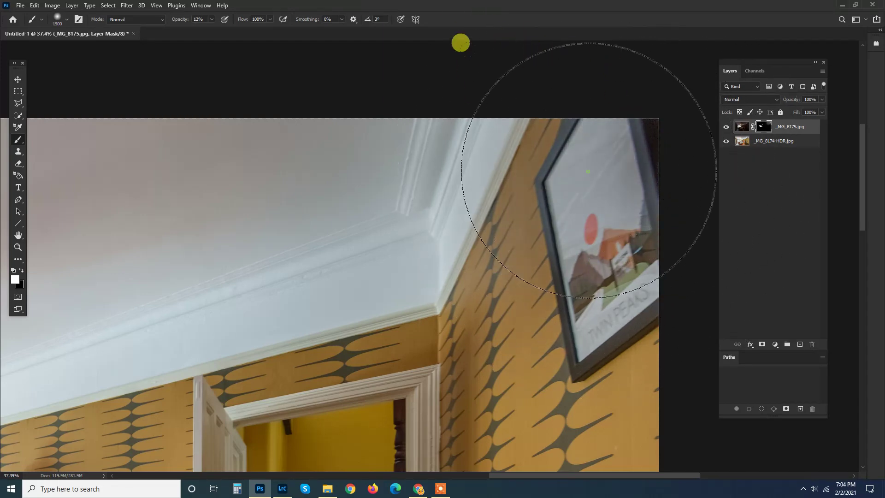
{"action": "scroll", "coordinate": [572, 214], "scroll_direction": "down", "scroll_amount": 1}
{"action": "left_click_drag", "start_coordinate": [568, 210], "coordinate": [573, 177]}
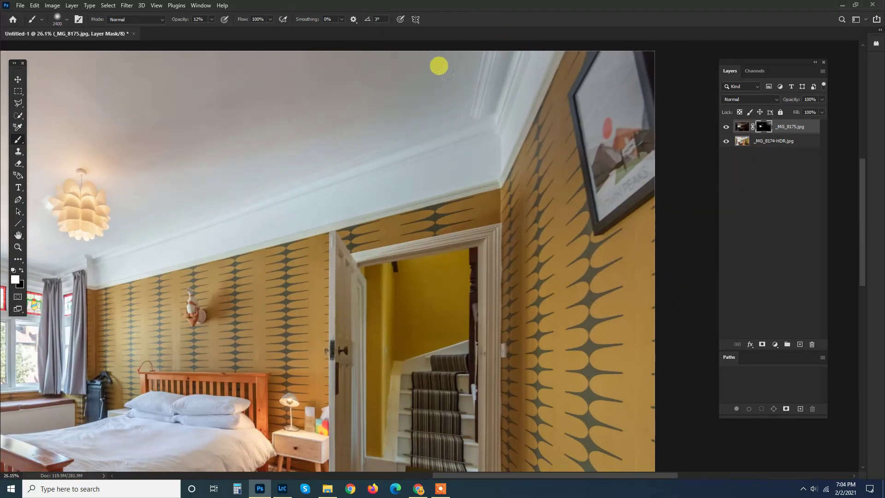
Step: Set the brush to white at 12% opacity and size 400 for the floorboards beside the cream rug
{"action": "key", "text": "x"}
{"action": "left_click_drag", "start_coordinate": [545, 129], "coordinate": [544, 278]}
{"action": "left_click_drag", "start_coordinate": [161, 302], "coordinate": [632, 266]}
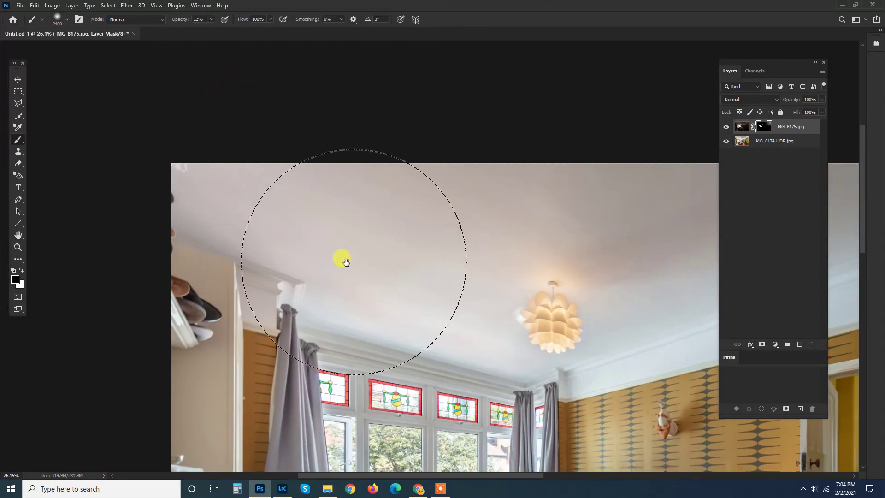
{"action": "left_click_drag", "start_coordinate": [222, 375], "coordinate": [267, 194]}
{"action": "scroll", "coordinate": [223, 199], "scroll_direction": "up", "scroll_amount": 1}
{"action": "left_click_drag", "start_coordinate": [266, 245], "coordinate": [154, 77]}
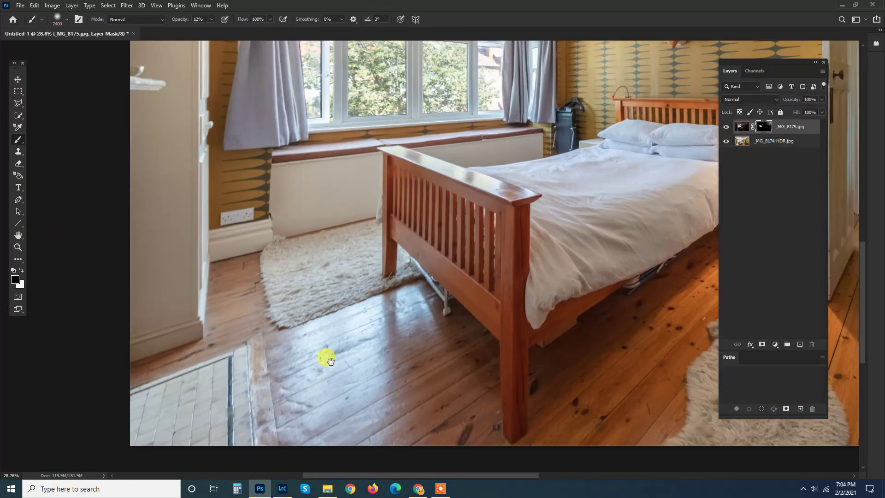
{"action": "left_click_drag", "start_coordinate": [325, 355], "coordinate": [207, 225]}
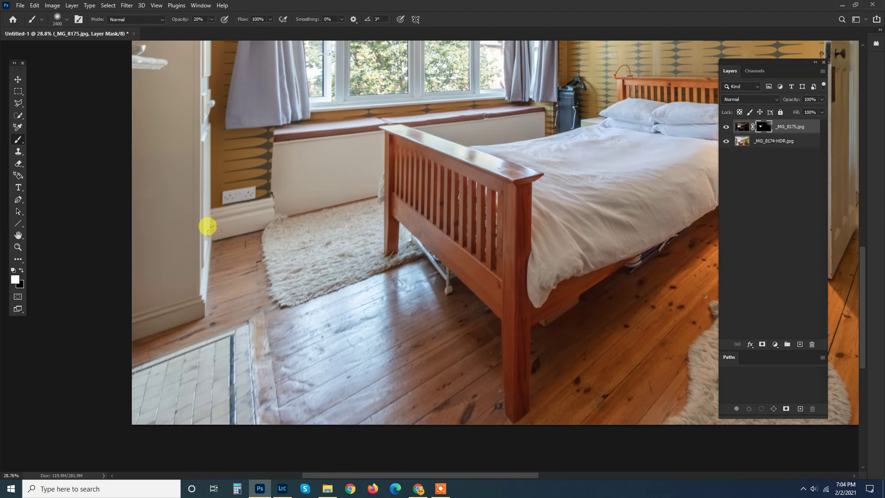
{"action": "key", "text": "bracketleft"}
{"action": "key", "text": "bracketleft"}
{"action": "key", "text": "bracketleft"}
{"action": "key", "text": "bracketleft"}
{"action": "key", "text": "bracketleft"}
{"action": "key", "text": "bracketleft"}
{"action": "key", "text": "bracketleft"}
{"action": "key", "text": "bracketleft"}
{"action": "key", "text": "bracketleft"}
{"action": "key", "text": "bracketleft"}
{"action": "key", "text": "bracketleft"}
{"action": "key", "text": "bracketleft"}
{"action": "key", "text": "bracketleft"}
{"action": "key", "text": "bracketleft"}
{"action": "key", "text": "bracketleft"}
{"action": "key", "text": "bracketleft"}
{"action": "key", "text": "bracketleft"}
{"action": "key", "text": "bracketleft"}
{"action": "key", "text": "bracketleft"}
{"action": "key", "text": "bracketleft"}
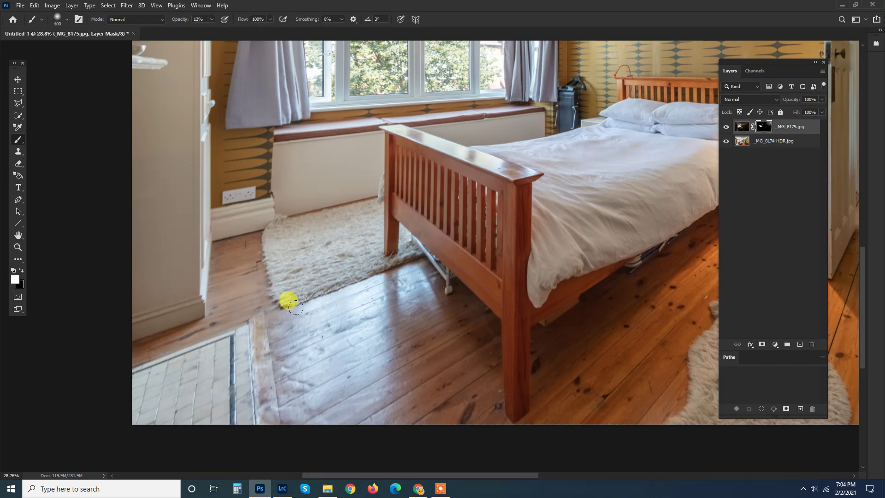
Step: Enlarge the brush to 2000 and paint the layer mask over the shiny floorboards and the tiled hearth
{"action": "key", "text": "bracketright"}
{"action": "key", "text": "bracketright"}
{"action": "key", "text": "bracketright"}
{"action": "key", "text": "bracketright"}
{"action": "key", "text": "bracketright"}
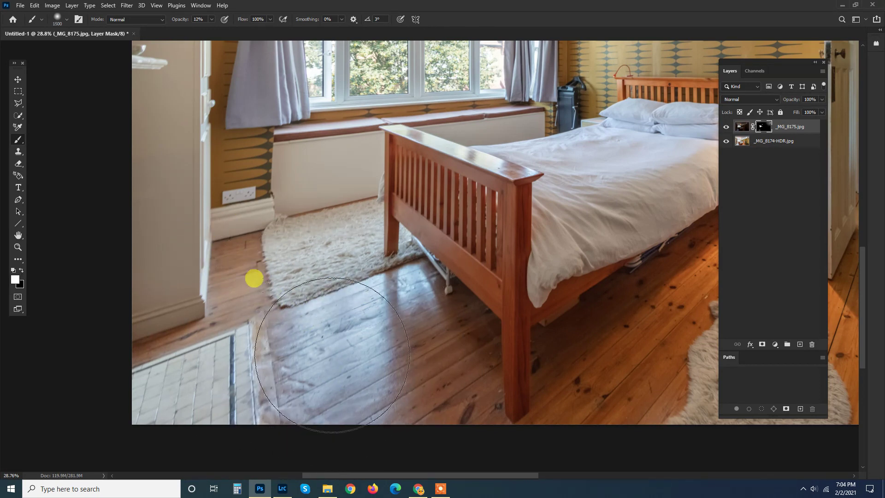
{"action": "key", "text": "bracketright"}
{"action": "key", "text": "bracketright"}
{"action": "key", "text": "bracketright"}
{"action": "key", "text": "bracketright"}
{"action": "key", "text": "bracketright"}
{"action": "key", "text": "bracketright"}
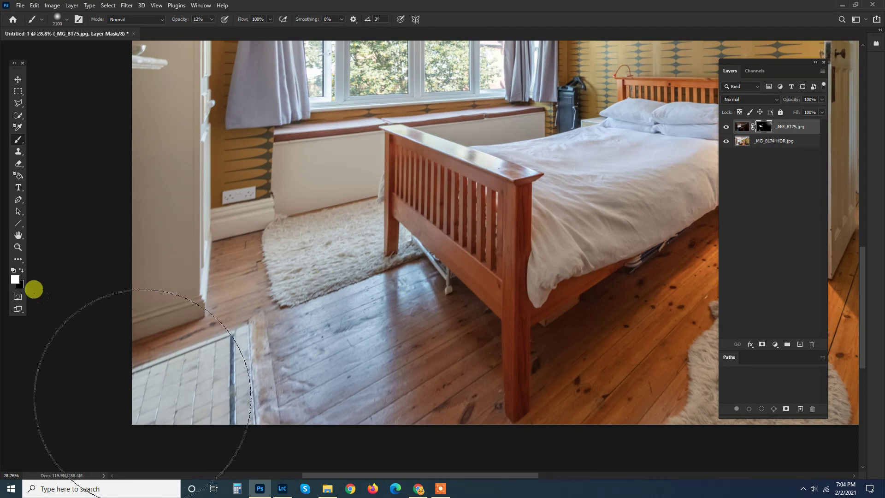
Step: Reduce the brush to 1200 and paint the layer mask over the bright orange floorboards between the bed and the sheepskin rug
{"action": "scroll", "coordinate": [401, 330], "scroll_direction": "down", "scroll_amount": 1}
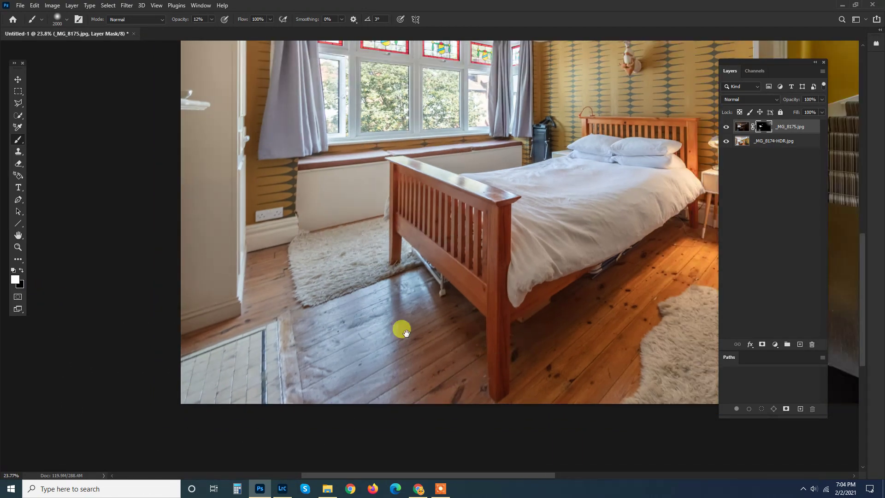
{"action": "scroll", "coordinate": [297, 177], "scroll_direction": "right", "scroll_amount": 5}
{"action": "scroll", "coordinate": [320, 164], "scroll_direction": "up", "scroll_amount": 2}
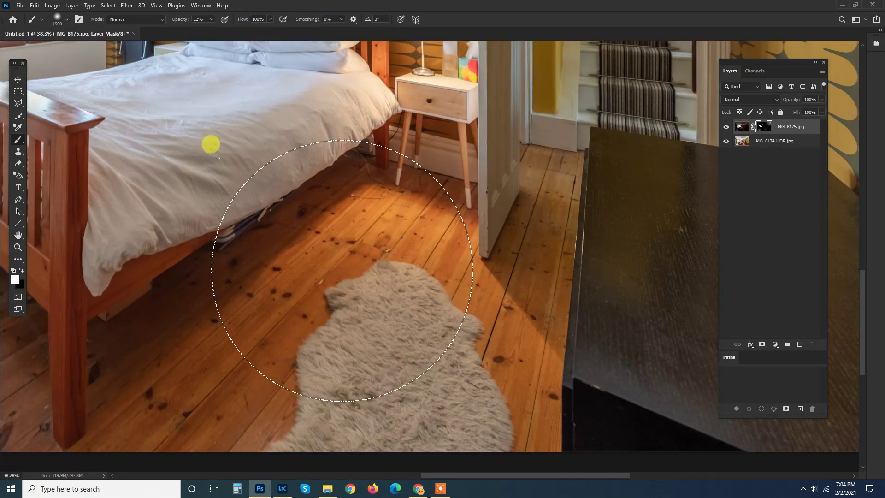
{"action": "key", "text": "bracketleft"}
{"action": "key", "text": "bracketleft"}
{"action": "key", "text": "bracketleft"}
{"action": "key", "text": "bracketleft"}
{"action": "key", "text": "bracketleft"}
{"action": "key", "text": "bracketright"}
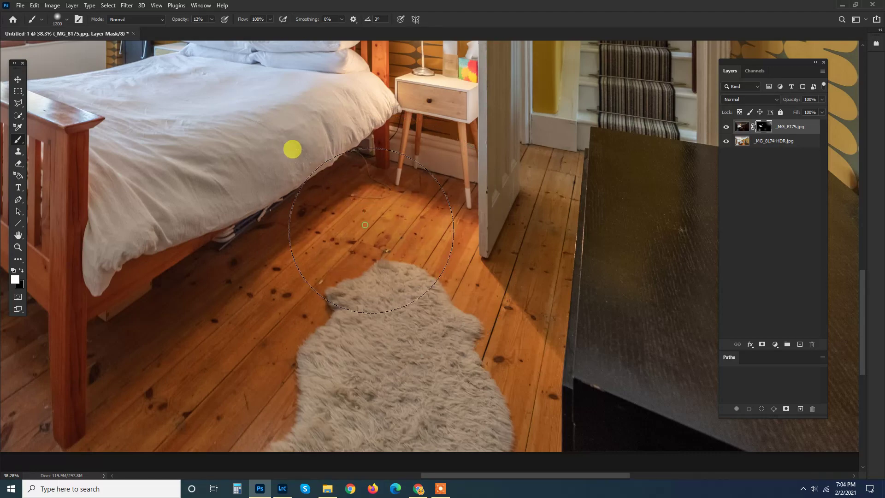
Step: Enlarge the brush to 1900 and paint the layer mask over the dark furniture top in front of the doorway
{"action": "scroll", "coordinate": [414, 286], "scroll_direction": "down", "scroll_amount": 1}
{"action": "key", "text": "bracketright"}
{"action": "key", "text": "bracketright"}
{"action": "key", "text": "bracketright"}
{"action": "scroll", "coordinate": [369, 212], "scroll_direction": "right", "scroll_amount": 5}
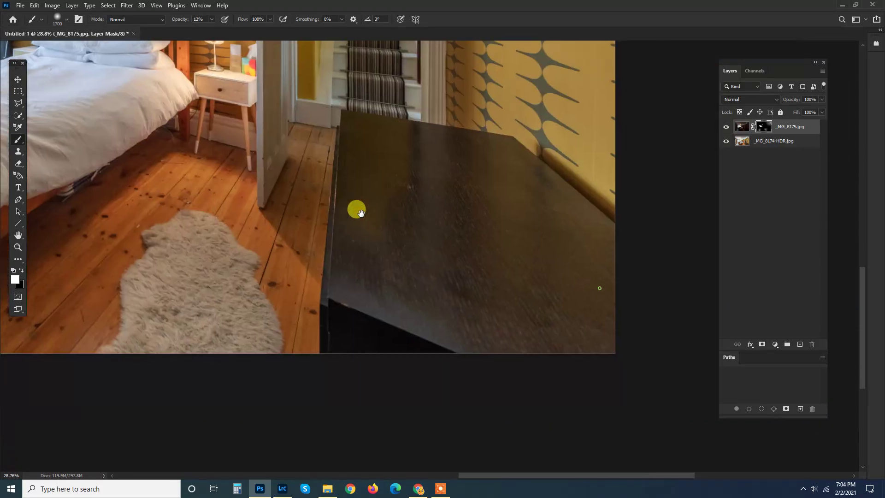
{"action": "left_click_drag", "start_coordinate": [507, 208], "coordinate": [523, 196]}
{"action": "key", "text": "bracketright"}
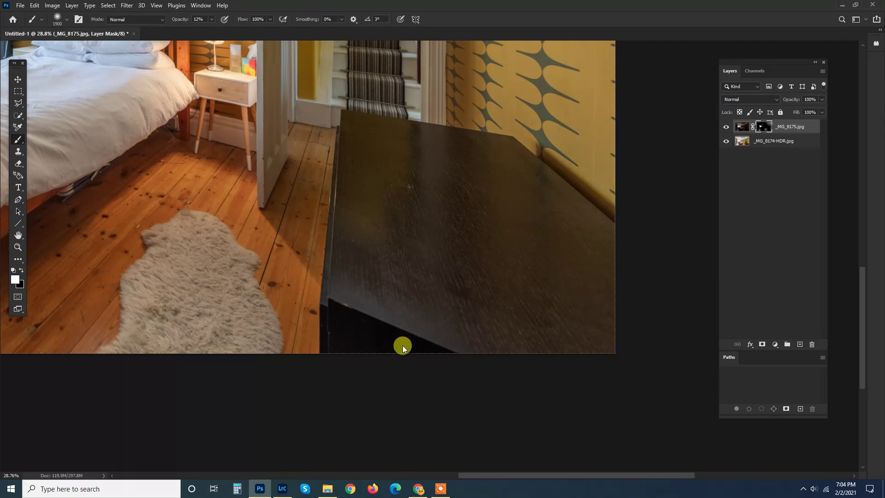
Step: Reduce the brush to 150 and paint the layer mask over the lit bedside lamp
{"action": "scroll", "coordinate": [460, 322], "scroll_direction": "up", "scroll_amount": 4}
{"action": "scroll", "coordinate": [461, 322], "scroll_direction": "left", "scroll_amount": 2}
{"action": "scroll", "coordinate": [351, 281], "scroll_direction": "up", "scroll_amount": 2}
{"action": "key", "text": "bracketleft"}
{"action": "key", "text": "bracketleft"}
{"action": "key", "text": "bracketleft"}
{"action": "key", "text": "bracketleft"}
{"action": "key", "text": "bracketleft"}
{"action": "key", "text": "bracketleft"}
{"action": "key", "text": "bracketleft"}
{"action": "key", "text": "bracketleft"}
{"action": "key", "text": "bracketleft"}
{"action": "key", "text": "bracketleft"}
{"action": "key", "text": "bracketleft"}
{"action": "key", "text": "bracketleft"}
{"action": "key", "text": "bracketleft"}
{"action": "key", "text": "bracketleft"}
{"action": "key", "text": "bracketleft"}
{"action": "key", "text": "bracketleft"}
{"action": "key", "text": "bracketleft"}
{"action": "key", "text": "bracketleft"}
{"action": "key", "text": "bracketleft"}
{"action": "key", "text": "bracketleft"}
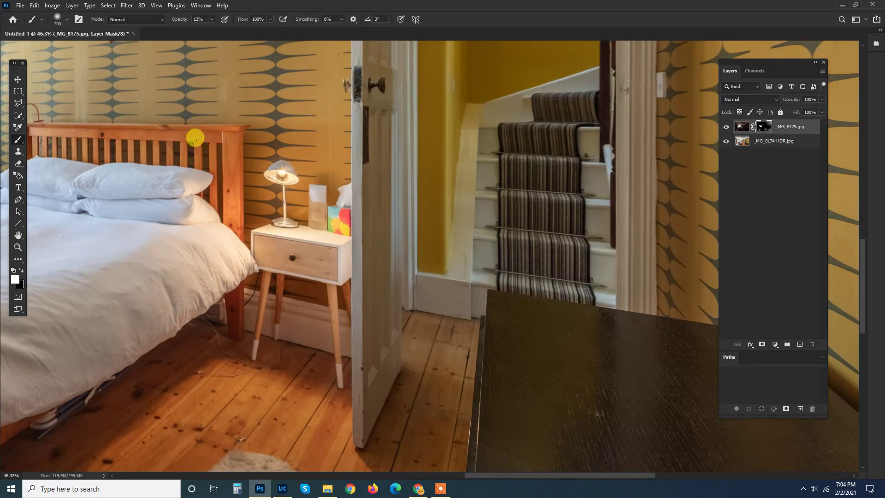
{"action": "scroll", "coordinate": [258, 166], "scroll_direction": "up", "scroll_amount": 3}
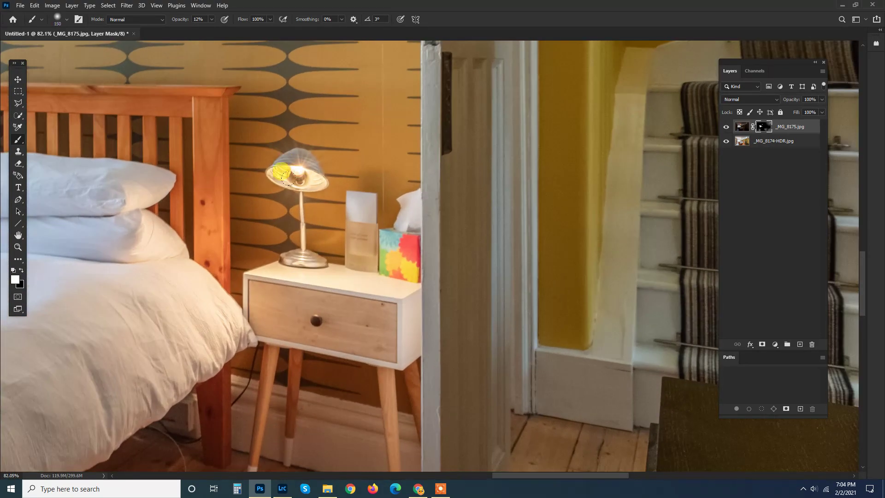
Step: Enlarge the brush to 1800 over the bed and back wall
{"action": "key", "text": "bracketright"}
{"action": "key", "text": "bracketright"}
{"action": "key", "text": "bracketright"}
{"action": "key", "text": "bracketright"}
{"action": "key", "text": "bracketright"}
{"action": "key", "text": "bracketright"}
{"action": "key", "text": "bracketright"}
{"action": "key", "text": "bracketright"}
{"action": "key", "text": "bracketright"}
{"action": "key", "text": "bracketright"}
{"action": "key", "text": "bracketright"}
{"action": "key", "text": "bracketright"}
{"action": "key", "text": "bracketright"}
{"action": "key", "text": "bracketright"}
{"action": "key", "text": "bracketright"}
{"action": "key", "text": "bracketright"}
{"action": "key", "text": "bracketright"}
{"action": "key", "text": "bracketright"}
{"action": "key", "text": "bracketright"}
{"action": "scroll", "coordinate": [276, 184], "scroll_direction": "down", "scroll_amount": 3}
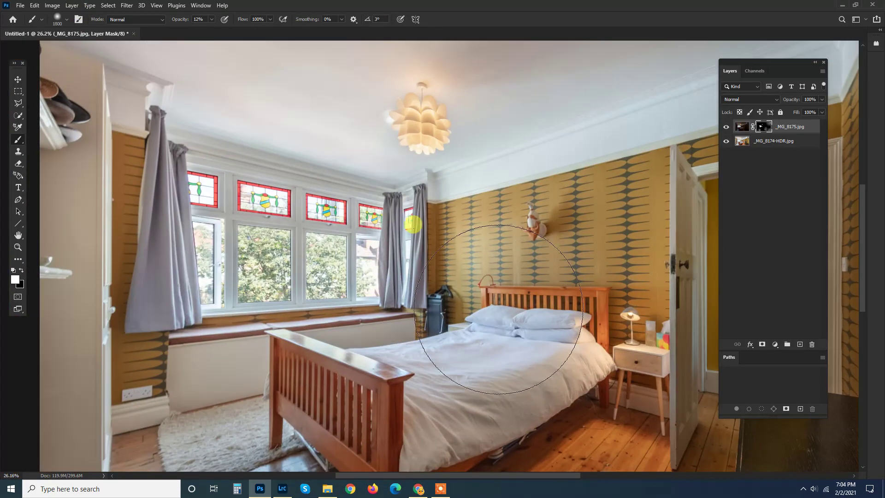
Step: Compare the window view with the _MG_8175.jpg layer hidden and shown, and examine the left curtain's edge up close
{"action": "scroll", "coordinate": [266, 118], "scroll_direction": "up", "scroll_amount": 1}
{"action": "scroll", "coordinate": [321, 93], "scroll_direction": "up", "scroll_amount": 1}
{"action": "scroll", "coordinate": [408, 45], "scroll_direction": "up", "scroll_amount": 1}
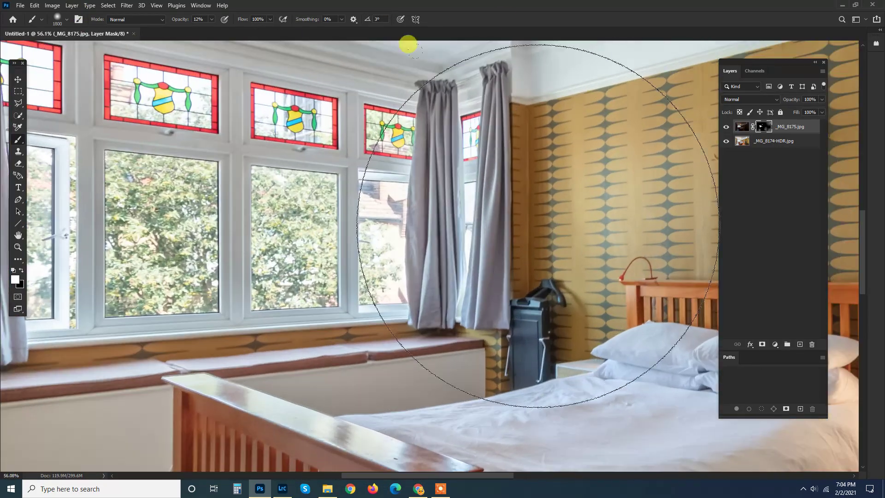
{"action": "left_click", "coordinate": [726, 128]}
{"action": "left_click", "coordinate": [727, 128]}
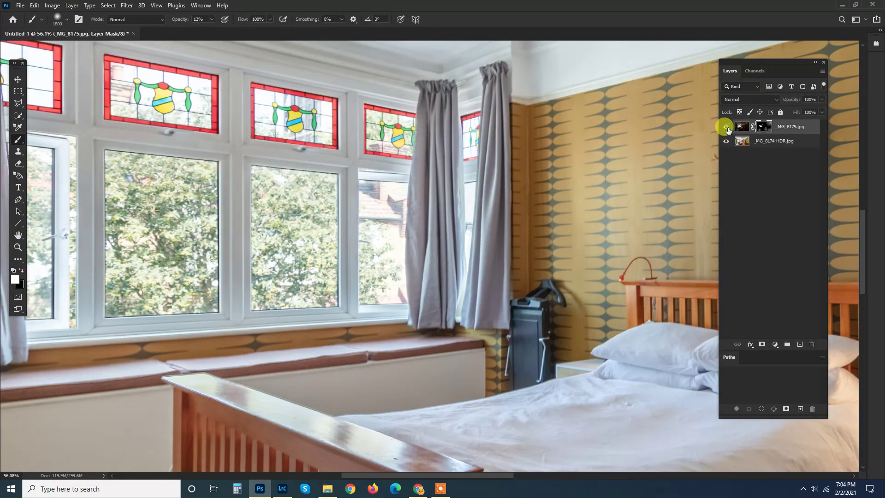
{"action": "left_click", "coordinate": [727, 128]}
{"action": "left_click", "coordinate": [726, 128]}
{"action": "left_click_drag", "start_coordinate": [148, 150], "coordinate": [487, 165]}
{"action": "scroll", "coordinate": [343, 167], "scroll_direction": "up", "scroll_amount": 1}
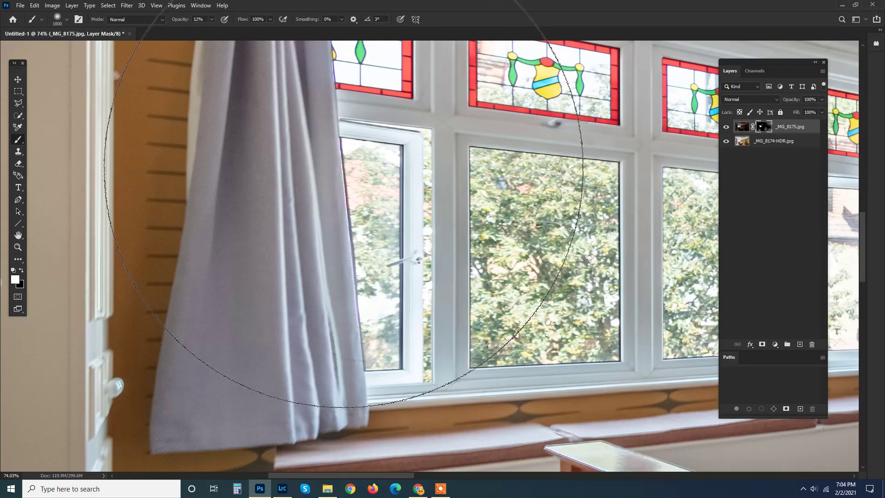
Step: Load the _MG_8175.jpg layer mask as a selection around the window panes
{"action": "scroll", "coordinate": [343, 174], "scroll_direction": "up", "scroll_amount": 2}
{"action": "key", "text": "l"}
{"action": "scroll", "coordinate": [367, 290], "scroll_direction": "down", "scroll_amount": 5}
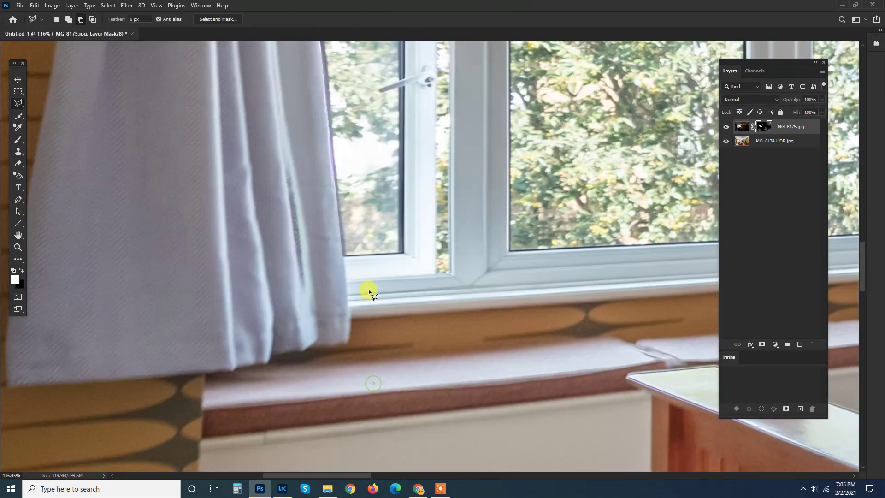
{"action": "left_click", "coordinate": [763, 126], "text": "ctrl"}
Step: Switch to the Clone Stamp tool and flatten the two photo layers into one image
{"action": "key", "text": "s"}
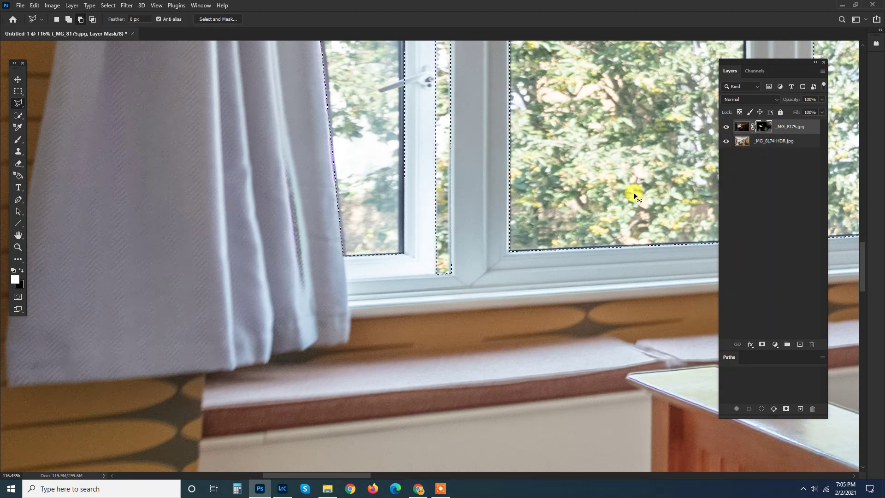
{"action": "scroll", "coordinate": [380, 207], "scroll_direction": "up", "scroll_amount": 3}
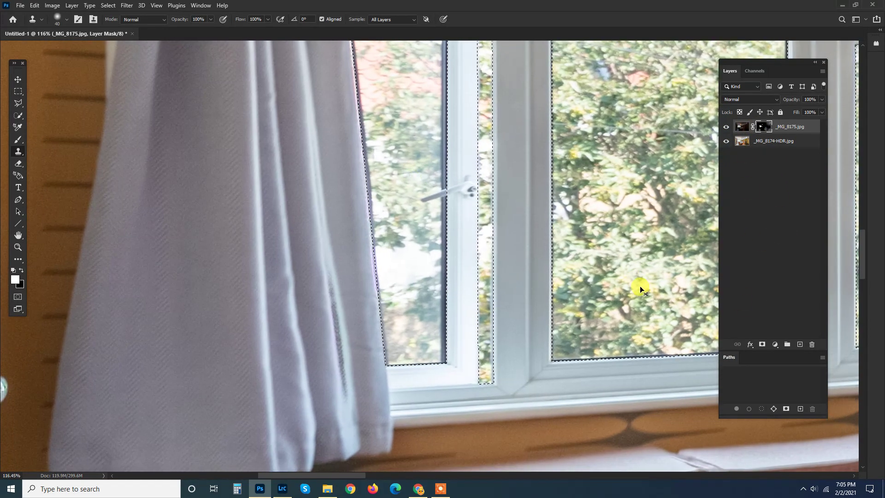
{"action": "left_click", "coordinate": [736, 125]}
{"action": "right_click", "coordinate": [789, 126]}
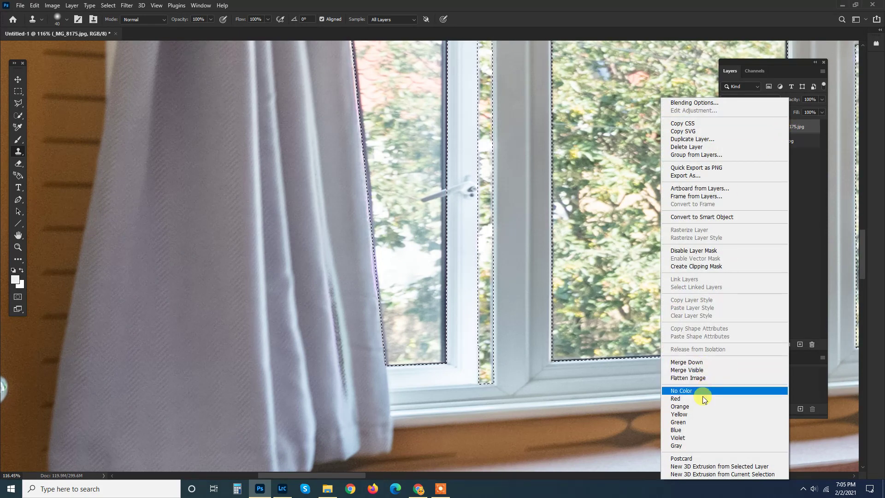
{"action": "left_click", "coordinate": [706, 378]}
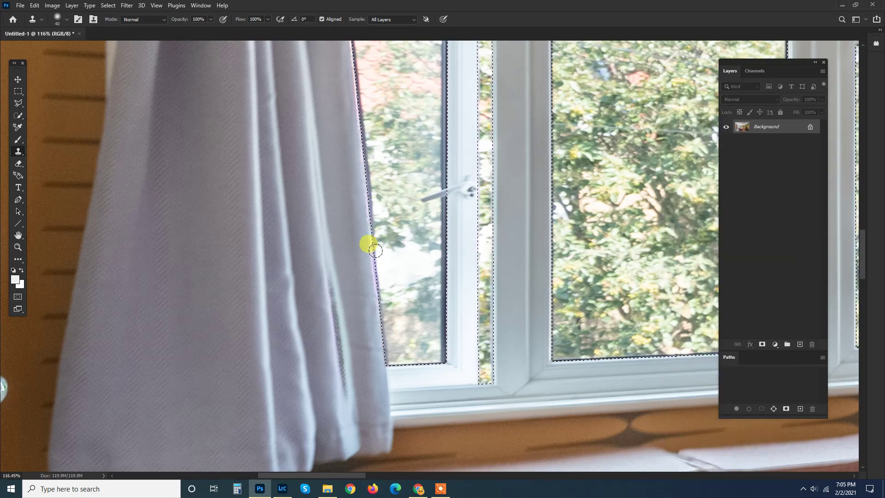
Step: Clone clean fabric over the purple fringe on the left curtain's edge beside the open casement window
{"action": "scroll", "coordinate": [394, 368], "scroll_direction": "up", "scroll_amount": 2}
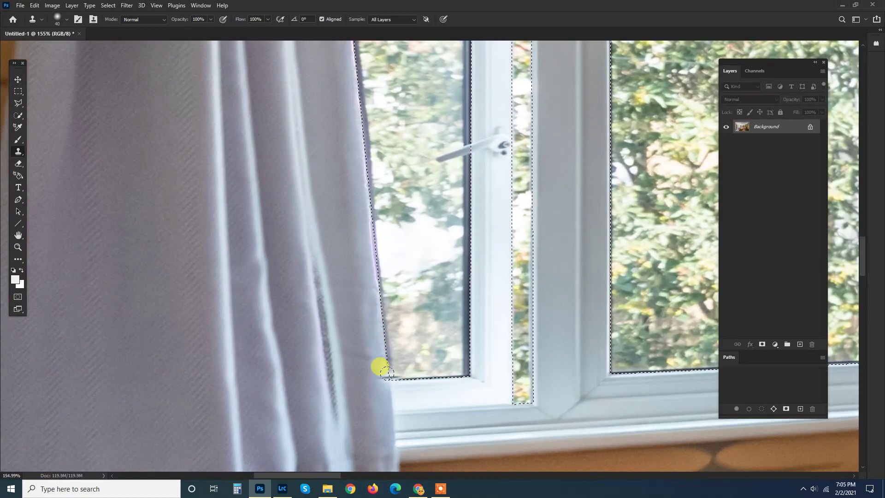
{"action": "mouse_move", "coordinate": [385, 373]}
{"action": "left_mouse_down"}
{"action": "mouse_move", "coordinate": [361, 108]}
{"action": "mouse_move", "coordinate": [389, 339]}
{"action": "left_mouse_up"}
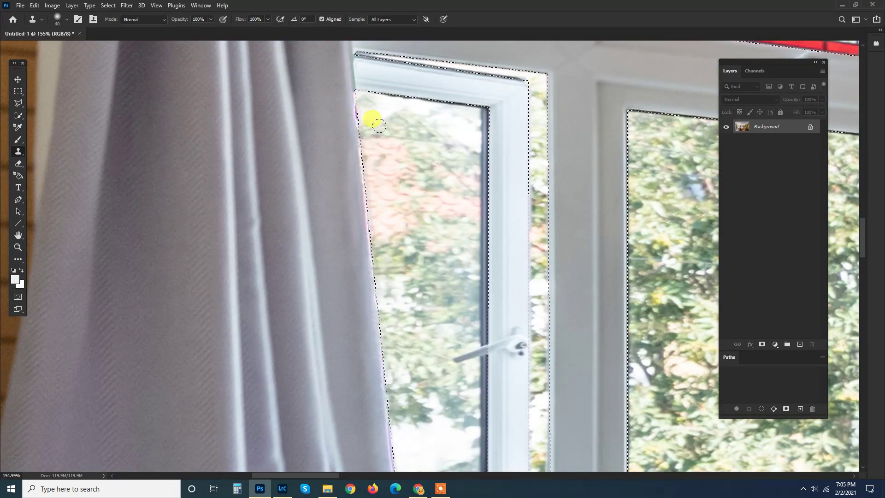
{"action": "scroll", "coordinate": [379, 125], "scroll_direction": "up", "scroll_amount": 5}
{"action": "scroll", "coordinate": [352, 102], "scroll_direction": "down", "scroll_amount": 2}
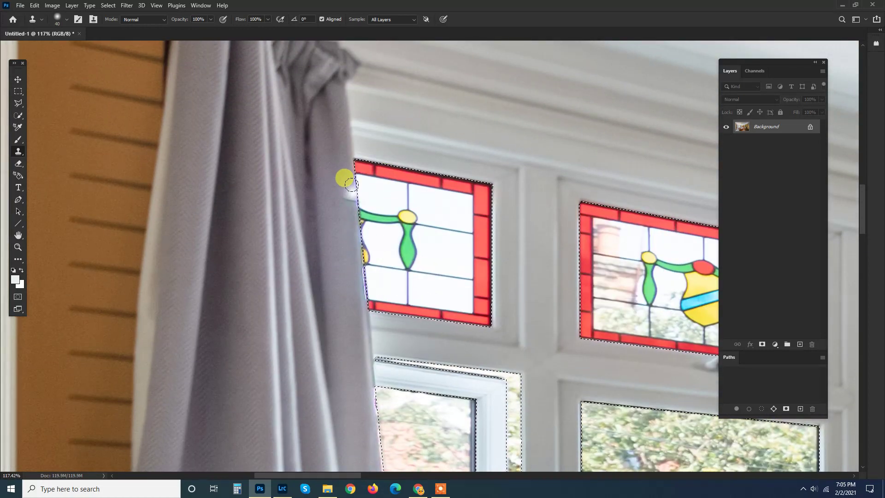
Step: Reduce the clone brush to 25 and retouch the curtain's edge from the stained-glass panel down along the casement
{"action": "left_click", "coordinate": [351, 184]}
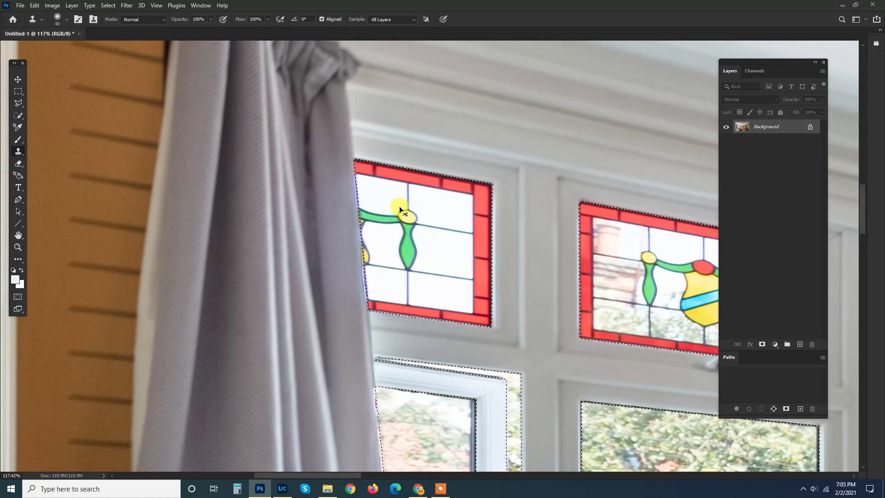
{"action": "left_click", "coordinate": [348, 155], "text": "alt"}
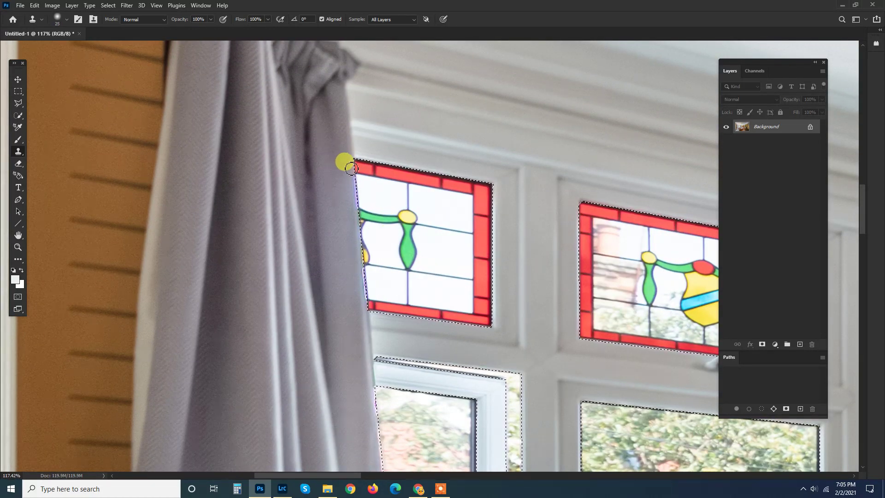
{"action": "scroll", "coordinate": [339, 306], "scroll_direction": "down", "scroll_amount": 3}
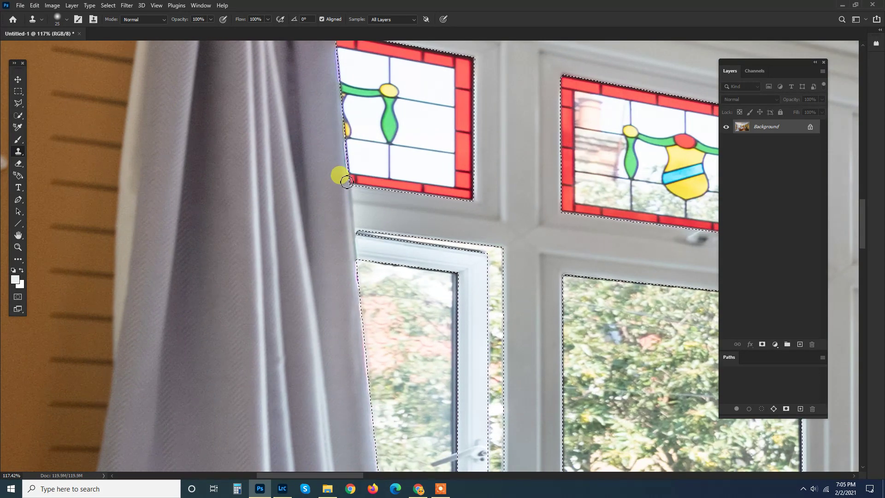
{"action": "left_click_drag", "start_coordinate": [335, 273], "coordinate": [334, 152]}
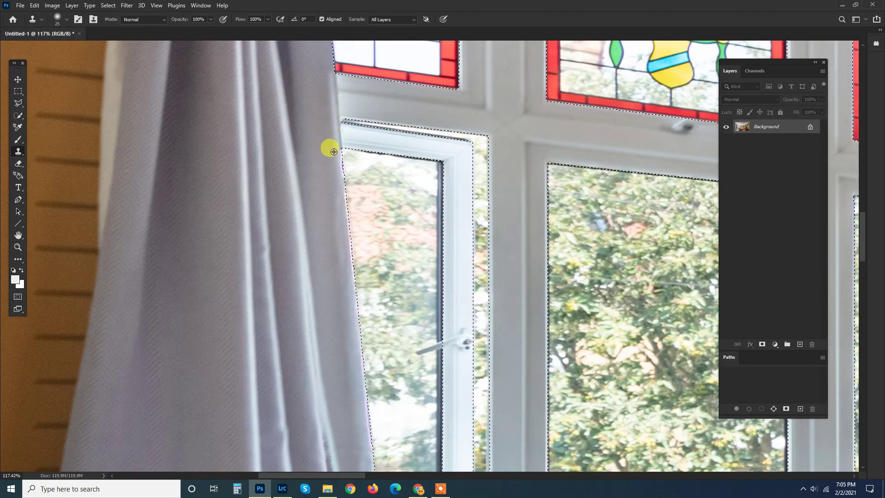
{"action": "left_click_drag", "start_coordinate": [332, 346], "coordinate": [332, 169]}
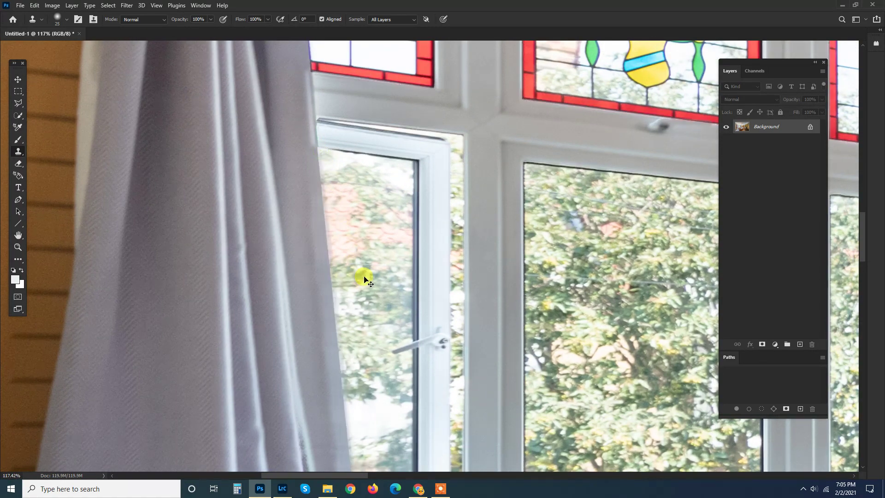
Step: Add a Brightness/Contrast adjustment layer over the whole bedroom photo and raise its brightness to about 90
{"action": "scroll", "coordinate": [331, 247], "scroll_direction": "down", "scroll_amount": 5}
{"action": "scroll", "coordinate": [329, 249], "scroll_direction": "down", "scroll_amount": 2}
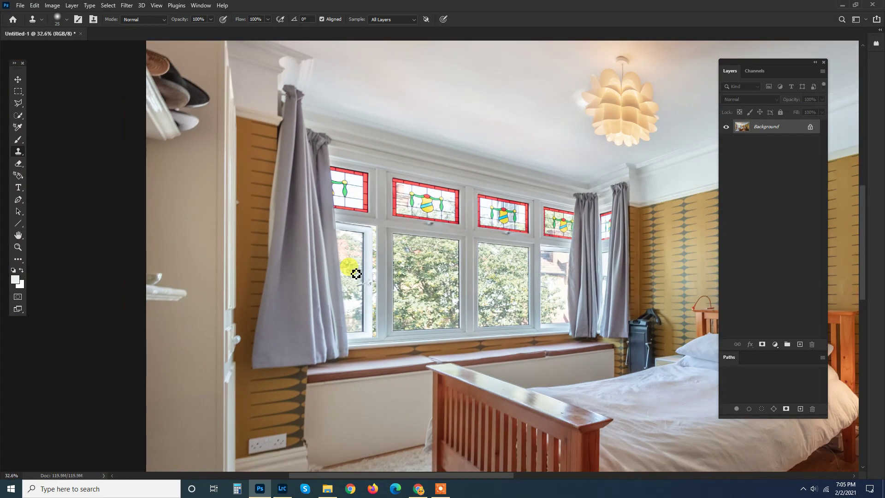
{"action": "scroll", "coordinate": [341, 278], "scroll_direction": "up", "scroll_amount": 2}
{"action": "scroll", "coordinate": [340, 282], "scroll_direction": "down", "scroll_amount": 5}
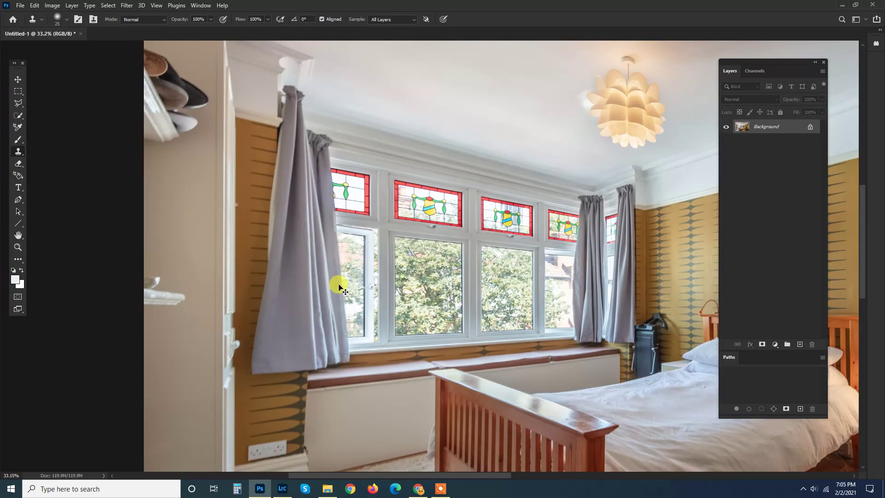
{"action": "scroll", "coordinate": [361, 291], "scroll_direction": "down", "scroll_amount": 3}
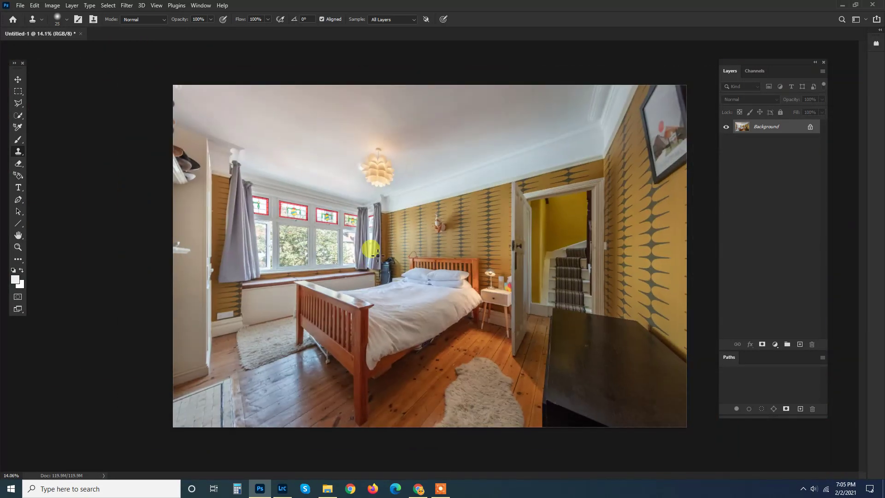
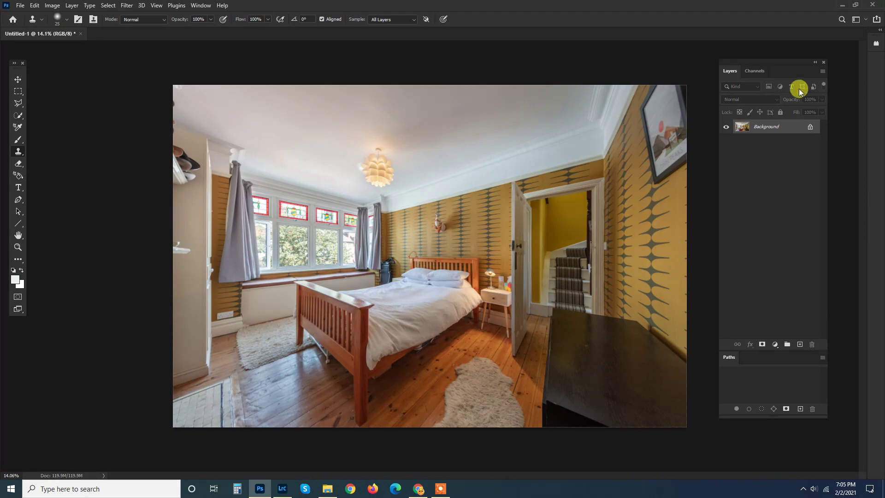
{"action": "left_click", "coordinate": [773, 345]}
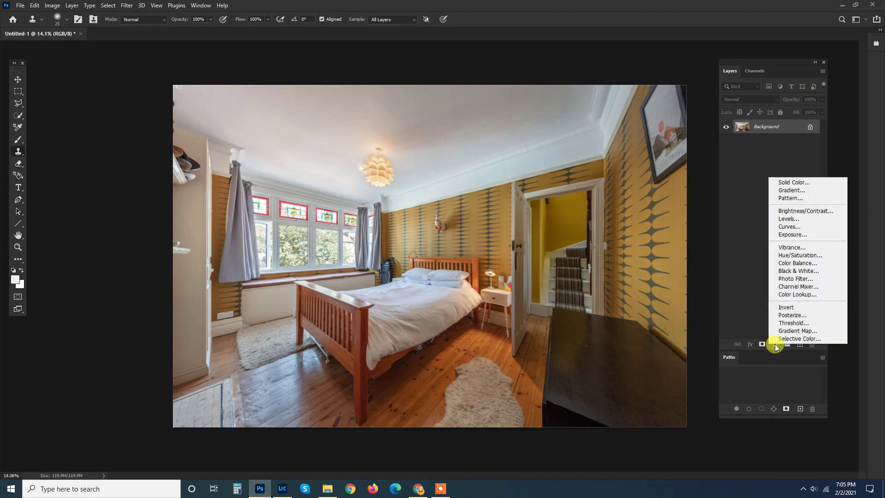
{"action": "left_click", "coordinate": [799, 212]}
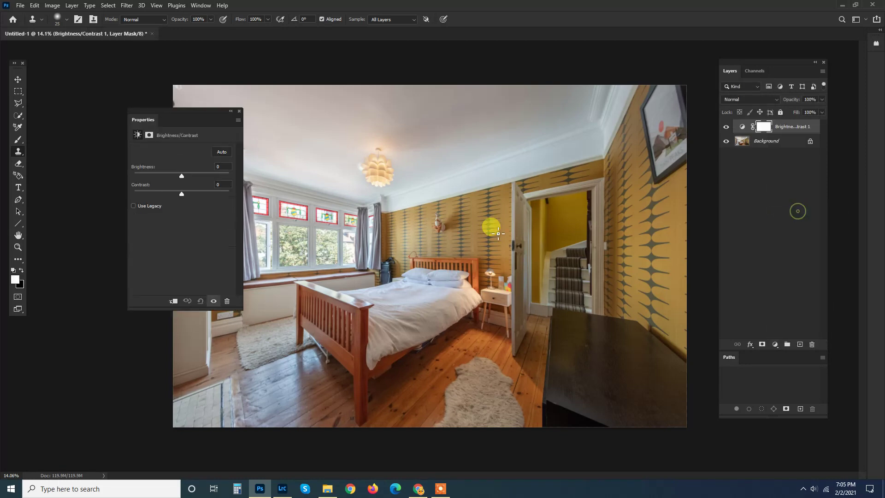
{"action": "left_click_drag", "start_coordinate": [181, 174], "coordinate": [187, 175]}
{"action": "left_click_drag", "start_coordinate": [203, 174], "coordinate": [211, 174]}
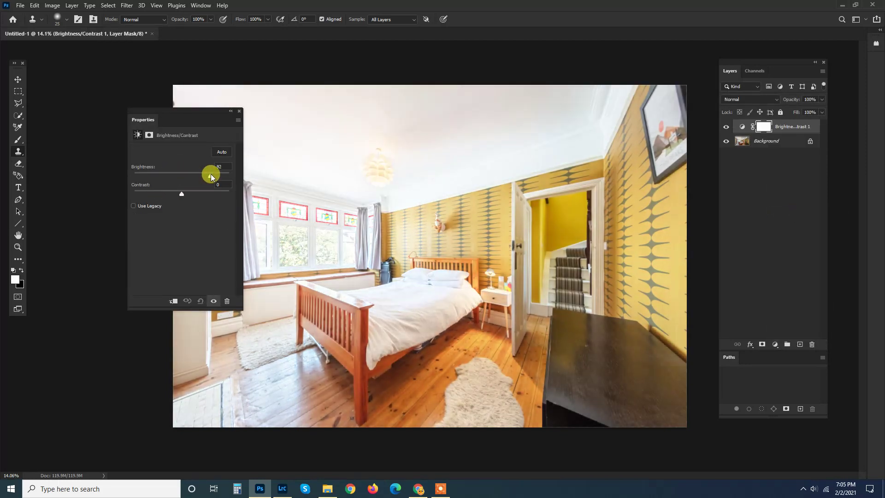
{"action": "left_click", "coordinate": [239, 111]}
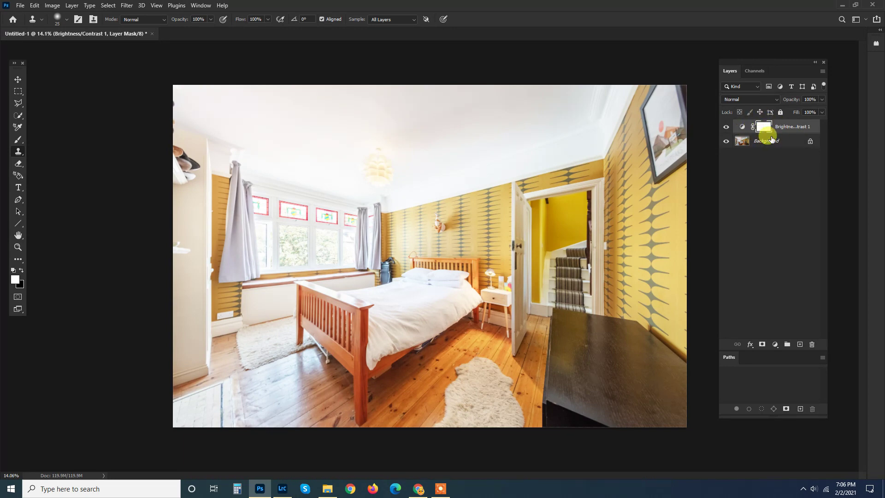
Step: Invert the Brightness/Contrast mask to black and paint white over the ceiling with a 3000 brush at 12% opacity
{"action": "key", "text": "ctrl+i"}
{"action": "key", "text": "b"}
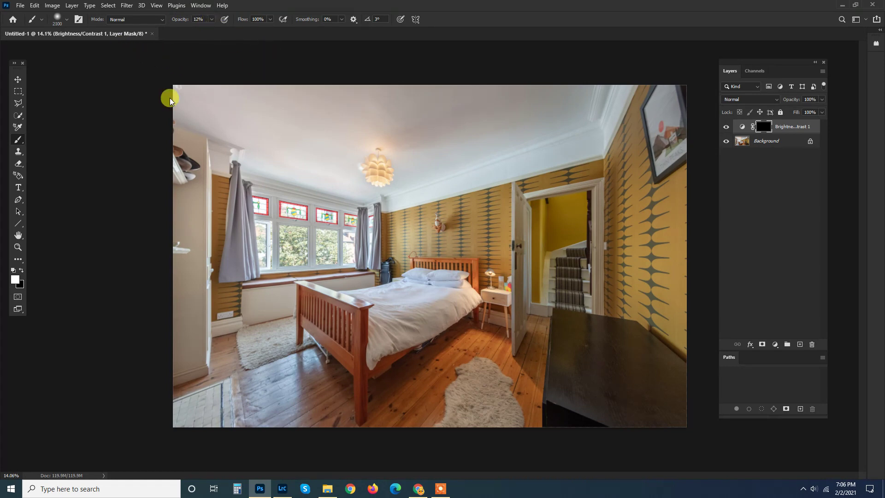
{"action": "scroll", "coordinate": [166, 70], "scroll_direction": "down", "scroll_amount": 2}
{"action": "scroll", "coordinate": [183, 45], "scroll_direction": "up", "scroll_amount": 2}
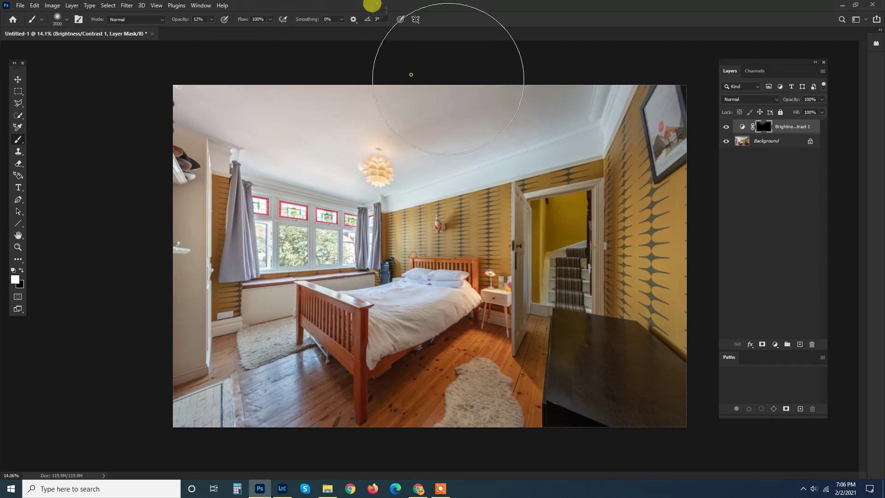
Step: Reduce the brush to 2600 and smaller, and paint the Brightness/Contrast mask over the wardrobe along the left wall
{"action": "key", "text": "bracketleft"}
{"action": "key", "text": "bracketleft"}
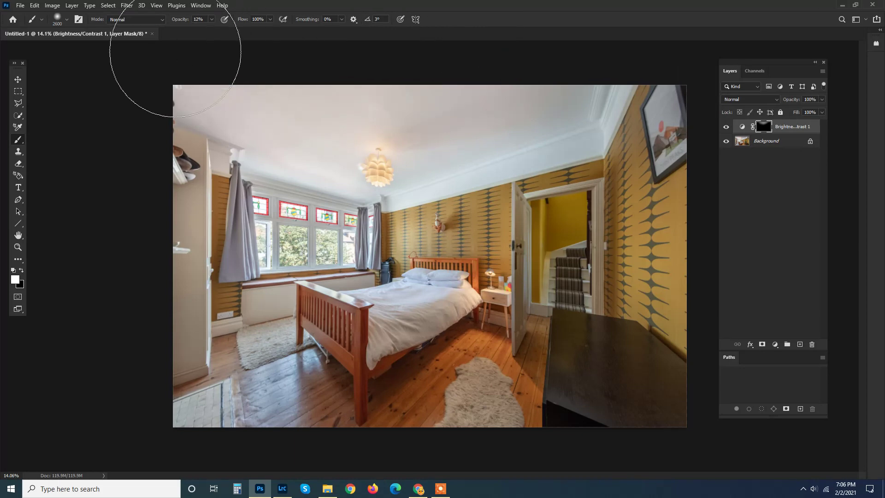
{"action": "left_click_drag", "start_coordinate": [138, 178], "coordinate": [147, 181]}
{"action": "key", "text": "bracketleft"}
{"action": "key", "text": "bracketleft"}
{"action": "key", "text": "bracketleft"}
{"action": "key", "text": "bracketleft"}
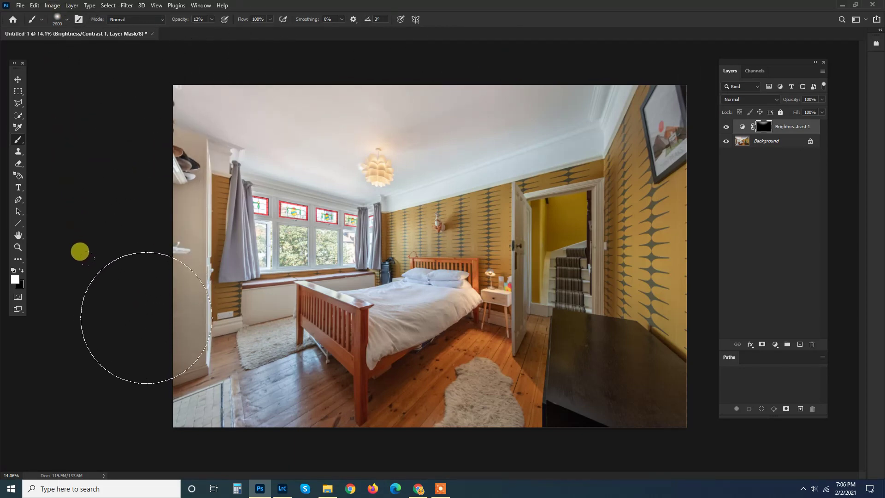
{"action": "left_click", "coordinate": [172, 367]}
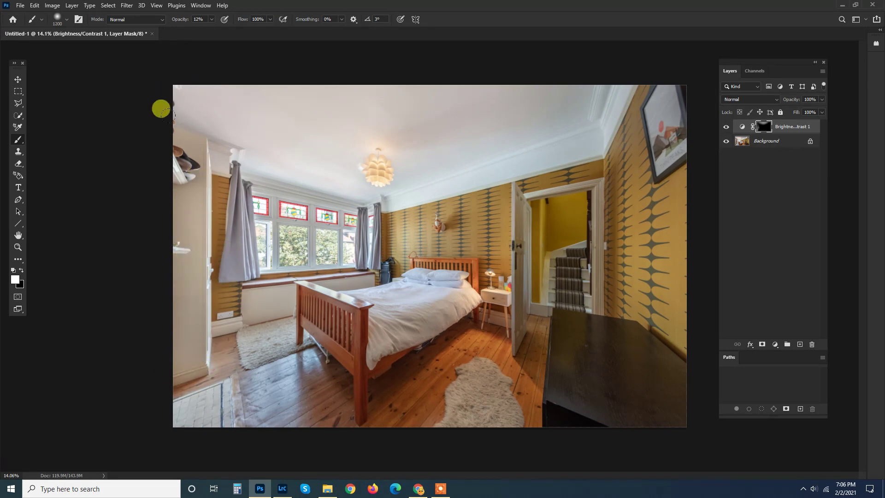
Step: Enlarge the brush to 2800 and paint the Brightness/Contrast mask over the wardrobe's base and nearby floor
{"action": "key", "text": "bracketright"}
{"action": "key", "text": "bracketright"}
{"action": "key", "text": "bracketright"}
{"action": "key", "text": "bracketright"}
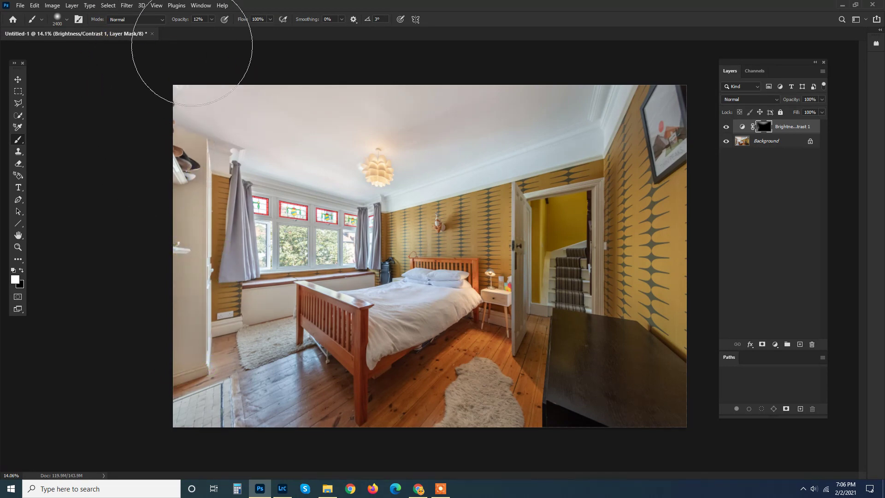
{"action": "key", "text": "bracketright"}
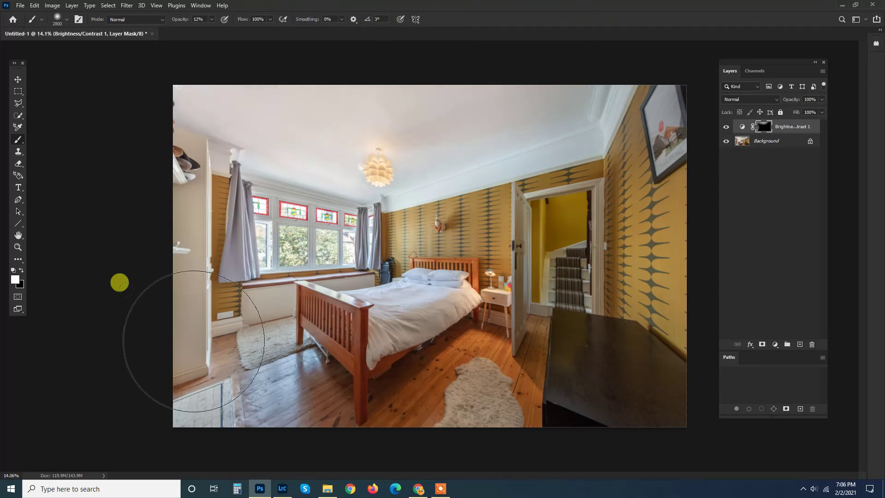
Step: Paint the Brightness/Contrast mask over the floor at the foot of the bed, and reduce the brush to 1600
{"action": "key", "text": "bracketleft"}
{"action": "key", "text": "bracketleft"}
{"action": "key", "text": "bracketleft"}
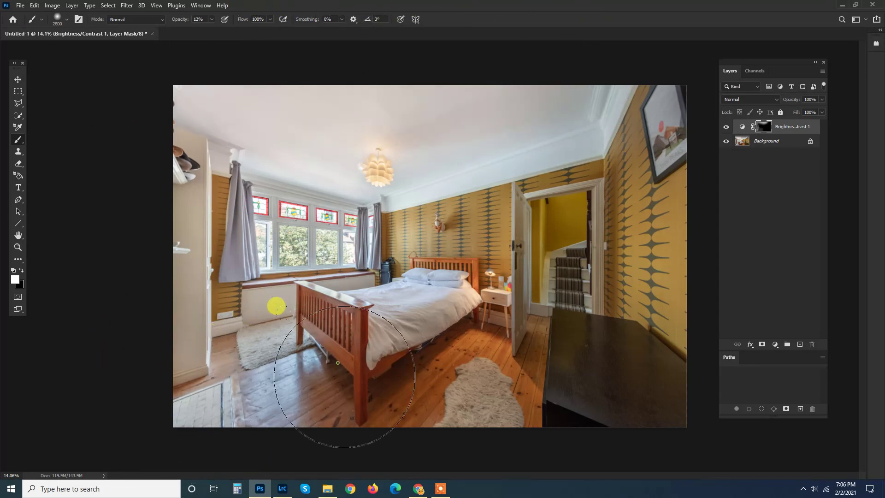
{"action": "key", "text": "bracketleft"}
{"action": "key", "text": "bracketleft"}
{"action": "key", "text": "bracketleft"}
{"action": "key", "text": "bracketleft"}
{"action": "key", "text": "bracketleft"}
{"action": "key", "text": "bracketleft"}
{"action": "key", "text": "bracketleft"}
{"action": "key", "text": "bracketleft"}
{"action": "key", "text": "bracketleft"}
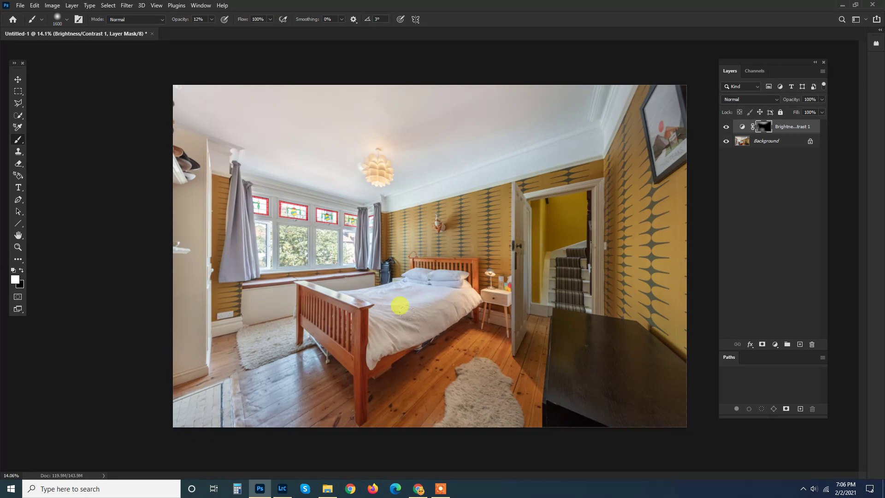
Step: Enlarge the brush to 2600 and paint the Brightness/Contrast mask over the bedside table and open door
{"action": "key", "text": "bracketright"}
{"action": "key", "text": "bracketright"}
{"action": "key", "text": "bracketright"}
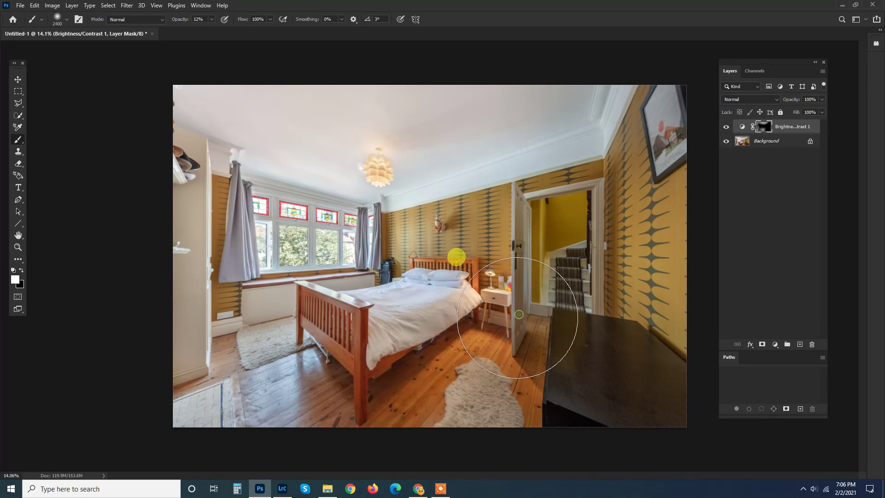
{"action": "key", "text": "bracketleft"}
{"action": "key", "text": "bracketleft"}
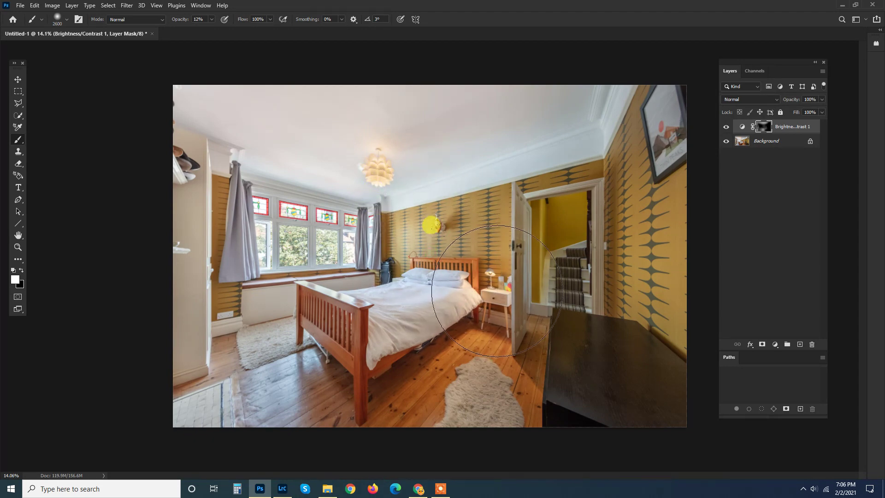
Step: Paint white at 12% opacity on the Brightness/Contrast 1 mask to brighten the doorway area and the wall beside it, resizing the brush as needed
{"action": "key", "text": "bracketright"}
{"action": "key", "text": "bracketright"}
{"action": "key", "text": "bracketright"}
{"action": "key", "text": "bracketright"}
{"action": "key", "text": "bracketright"}
{"action": "key", "text": "bracketleft"}
{"action": "key", "text": "bracketleft"}
{"action": "key", "text": "bracketleft"}
{"action": "key", "text": "bracketleft"}
{"action": "key", "text": "bracketleft"}
{"action": "key", "text": "bracketleft"}
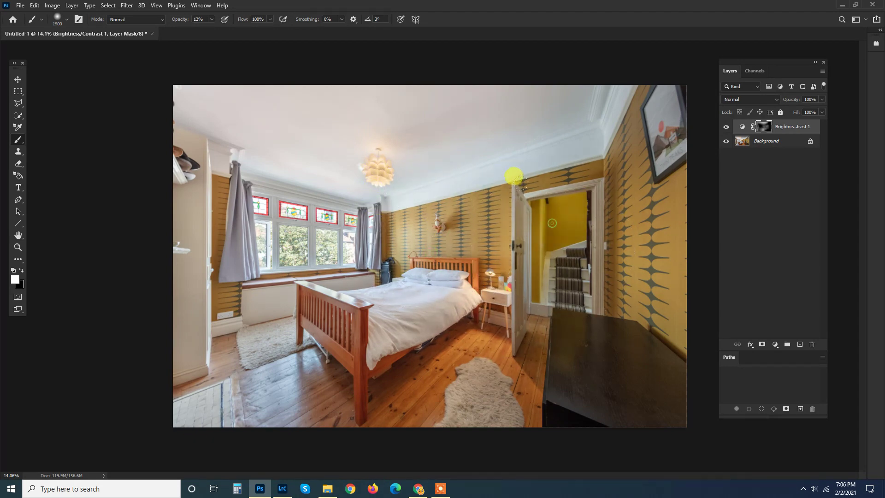
{"action": "key", "text": "bracketleft"}
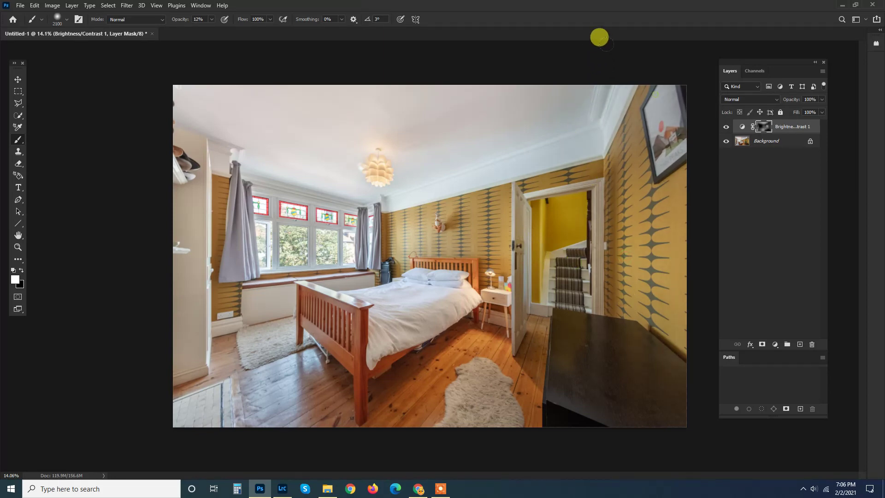
Step: Brighten the ceiling's upper edge and the photo's left side by painting broad white strokes on the Brightness/Contrast 1 mask
{"action": "key", "text": "bracketright"}
{"action": "key", "text": "bracketright"}
{"action": "key", "text": "bracketright"}
{"action": "key", "text": "bracketright"}
{"action": "left_click_drag", "start_coordinate": [167, 75], "coordinate": [489, 69]}
{"action": "left_click_drag", "start_coordinate": [416, 74], "coordinate": [69, 120]}
{"action": "key", "text": "bracketright"}
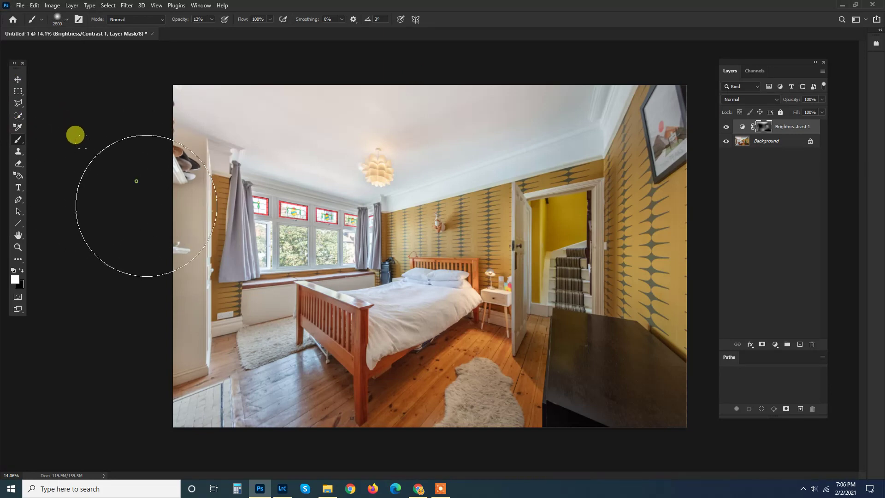
Step: Brighten the wardrobe and window side of the room on the mask, varying the brush from small to large
{"action": "key", "text": "bracketleft"}
{"action": "key", "text": "bracketleft"}
{"action": "key", "text": "bracketleft"}
{"action": "key", "text": "bracketleft"}
{"action": "key", "text": "bracketleft"}
{"action": "key", "text": "bracketleft"}
{"action": "key", "text": "bracketleft"}
{"action": "key", "text": "bracketleft"}
{"action": "key", "text": "bracketleft"}
{"action": "key", "text": "bracketleft"}
{"action": "key", "text": "bracketleft"}
{"action": "key", "text": "bracketleft"}
{"action": "key", "text": "bracketleft"}
{"action": "key", "text": "bracketleft"}
{"action": "key", "text": "bracketleft"}
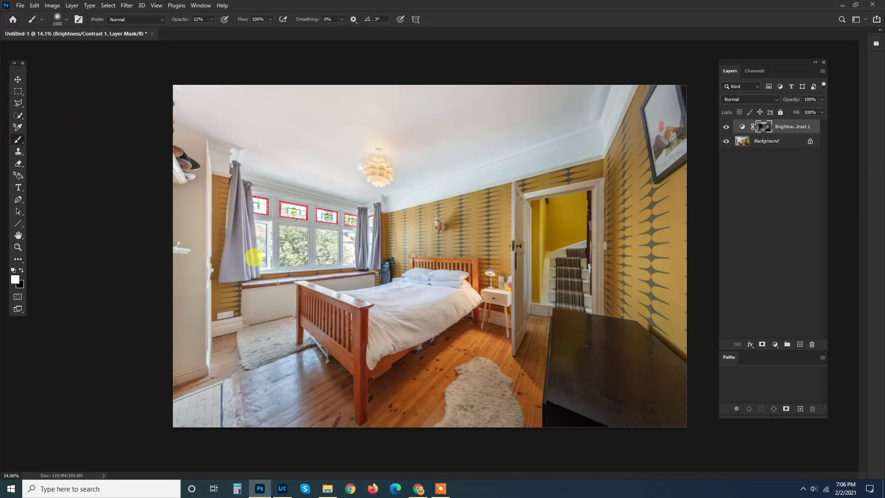
{"action": "key", "text": "bracketright"}
Step: Check the photo without the Brightness/Contrast 1 layer, and brighten the ceiling further on its mask with a 3300 px brush
{"action": "scroll", "coordinate": [386, 230], "scroll_direction": "down", "scroll_amount": 2, "text": "alt"}
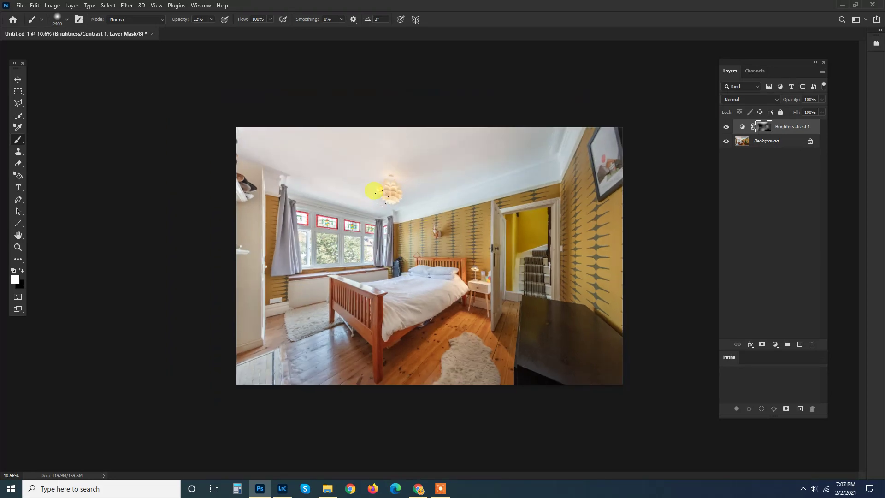
{"action": "left_click", "coordinate": [726, 126]}
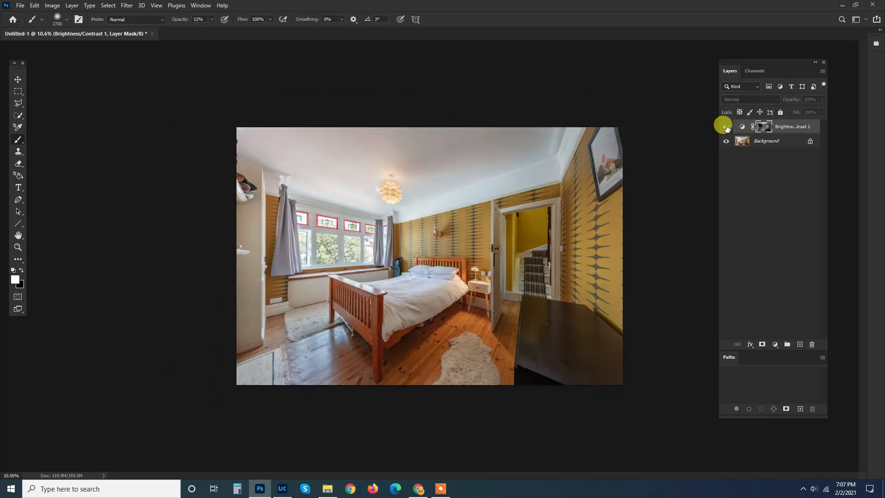
{"action": "left_click", "coordinate": [726, 127]}
{"action": "key", "text": "bracketright"}
{"action": "key", "text": "bracketright"}
{"action": "key", "text": "bracketright"}
{"action": "key", "text": "bracketright"}
{"action": "key", "text": "bracketright"}
{"action": "key", "text": "bracketright"}
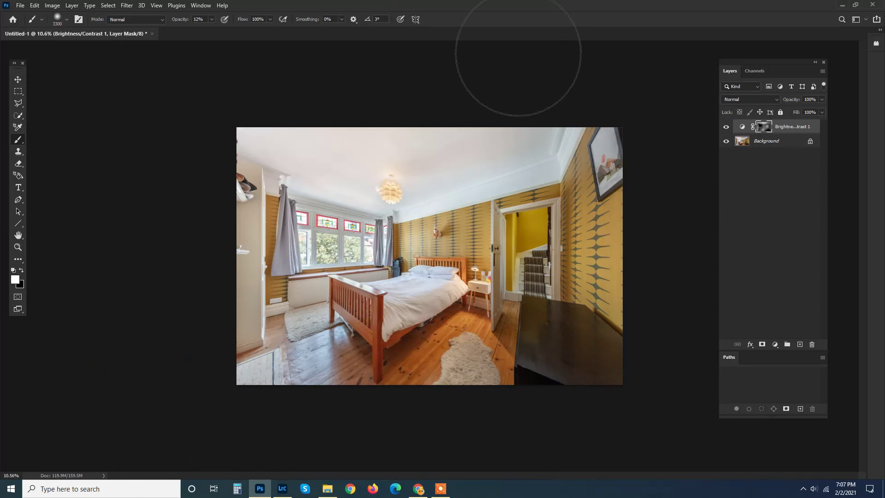
Step: Compare the bedroom photo with the Brightness/Contrast 1 layer hidden and shown
{"action": "scroll", "coordinate": [368, 71], "scroll_direction": "up", "scroll_amount": 2, "text": "alt"}
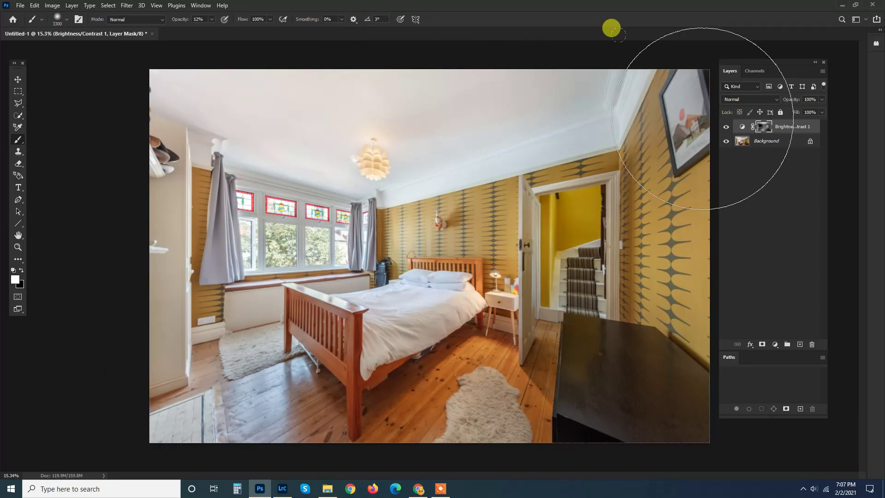
{"action": "left_click", "coordinate": [725, 127]}
{"action": "left_click", "coordinate": [726, 126]}
{"action": "left_click", "coordinate": [726, 126]}
{"action": "left_click", "coordinate": [726, 126]}
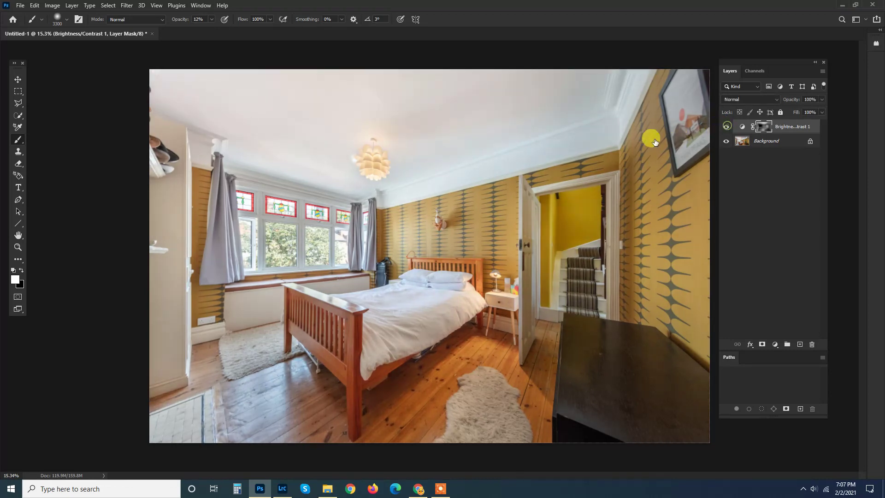
{"action": "scroll", "coordinate": [442, 184], "scroll_direction": "up", "scroll_amount": 2}
{"action": "scroll", "coordinate": [518, 129], "scroll_direction": "down", "scroll_amount": 3}
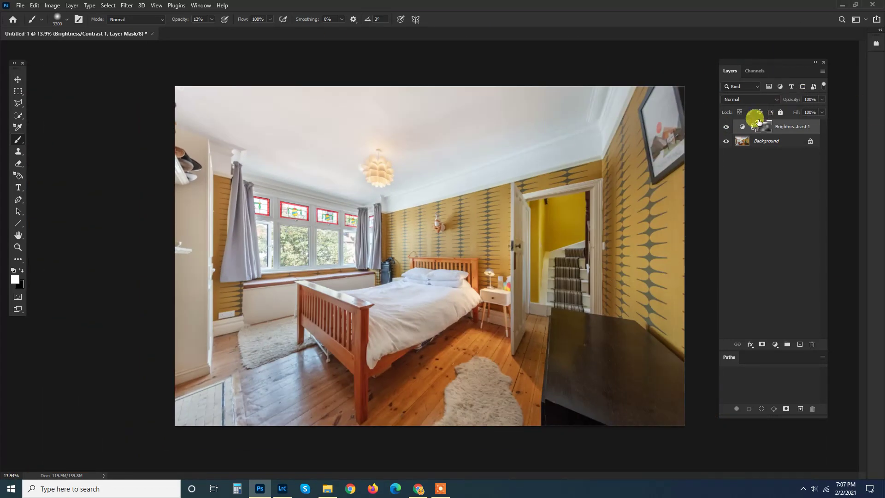
Step: Merge the Brightness/Contrast 1 layer down and save the image as the JPEG Untitled-1 in the Edited folder at quality 12
{"action": "right_click", "coordinate": [795, 129]}
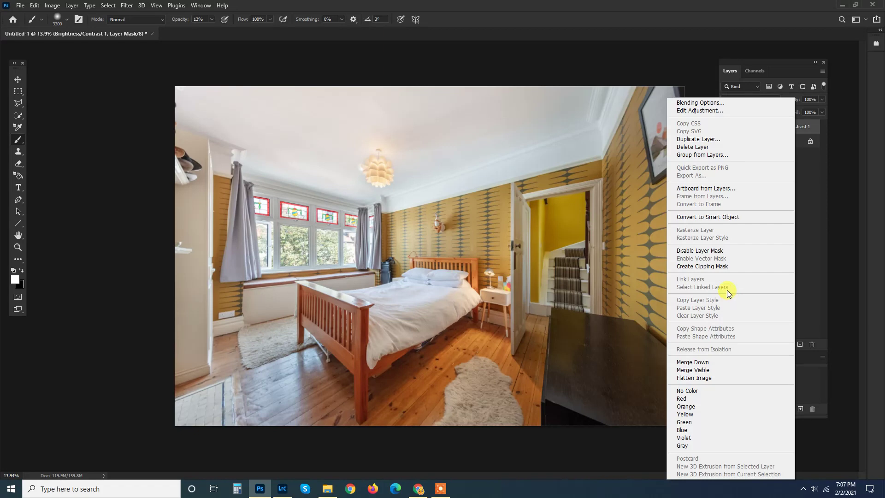
{"action": "left_click", "coordinate": [715, 362]}
{"action": "key", "text": "ctrl+shift+s"}
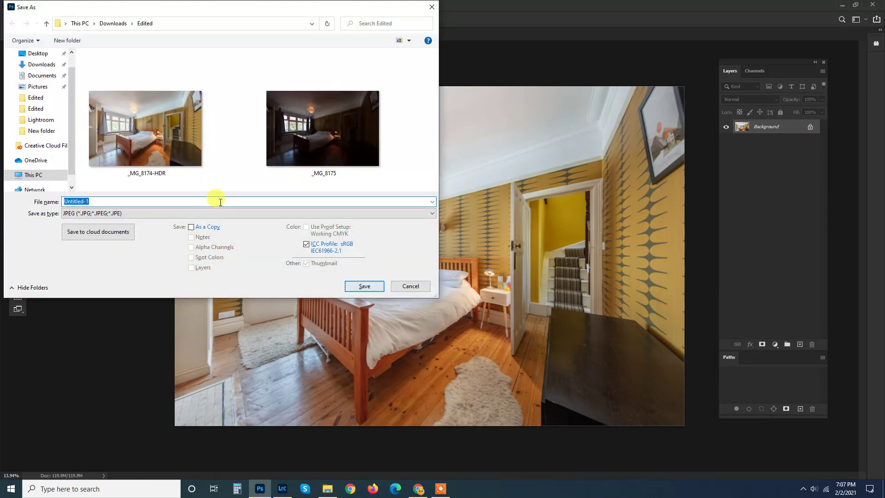
{"action": "left_click", "coordinate": [371, 286]}
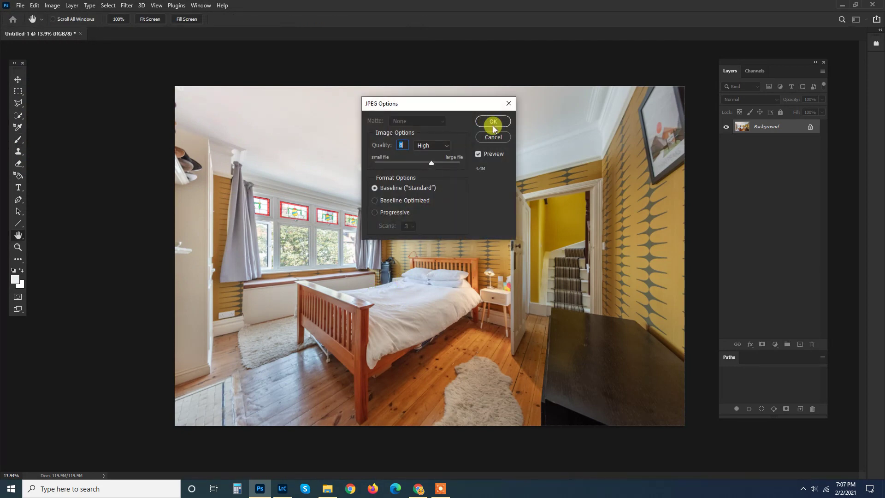
{"action": "type", "text": "12"}
{"action": "left_click", "coordinate": [492, 122]}
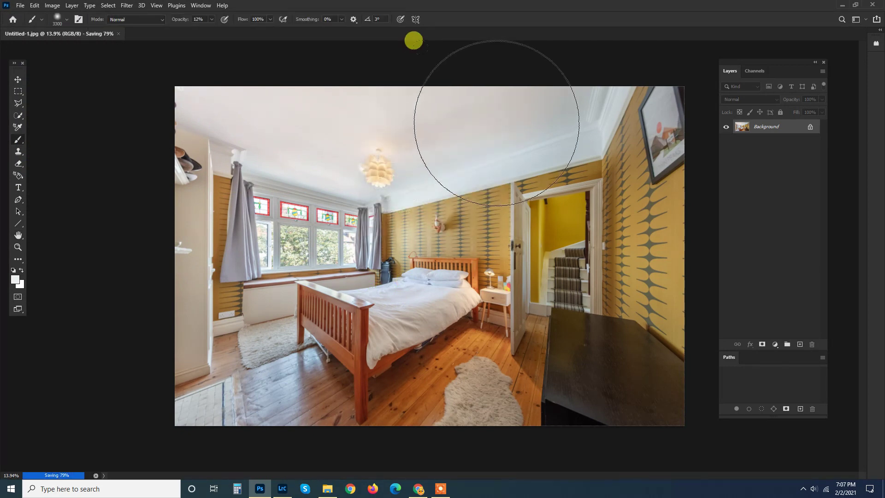
{"action": "scroll", "coordinate": [309, 112], "scroll_direction": "up", "scroll_amount": 2}
{"action": "scroll", "coordinate": [309, 112], "scroll_direction": "down", "scroll_amount": 1}
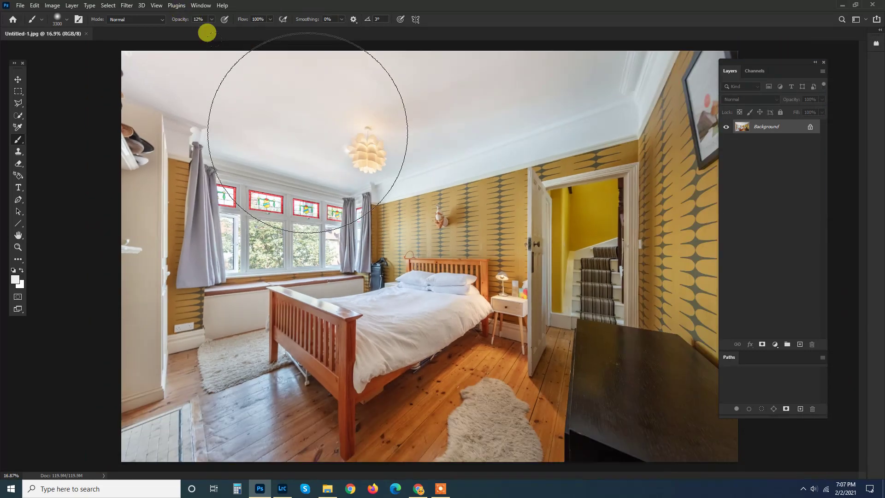
{"action": "scroll", "coordinate": [263, 145], "scroll_direction": "up", "scroll_amount": 2}
{"action": "scroll", "coordinate": [385, 163], "scroll_direction": "down", "scroll_amount": 2}
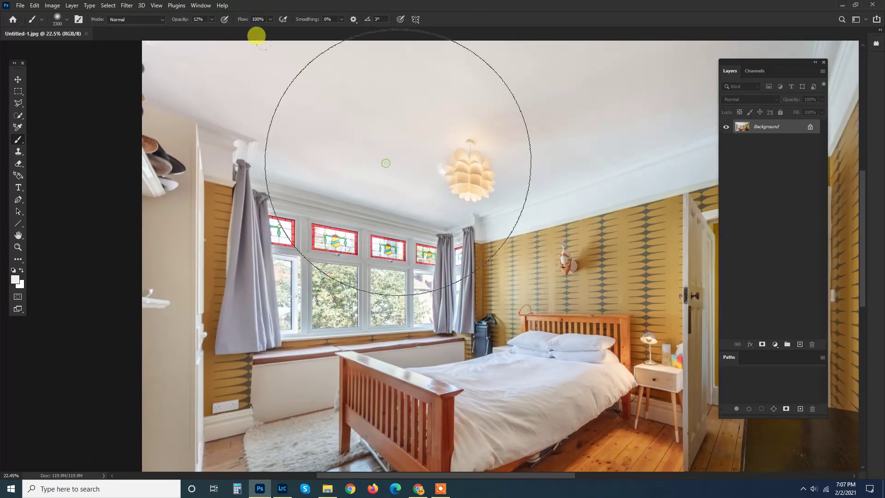
{"action": "scroll", "coordinate": [217, 158], "scroll_direction": "up", "scroll_amount": 1}
{"action": "scroll", "coordinate": [134, 98], "scroll_direction": "down", "scroll_amount": 1}
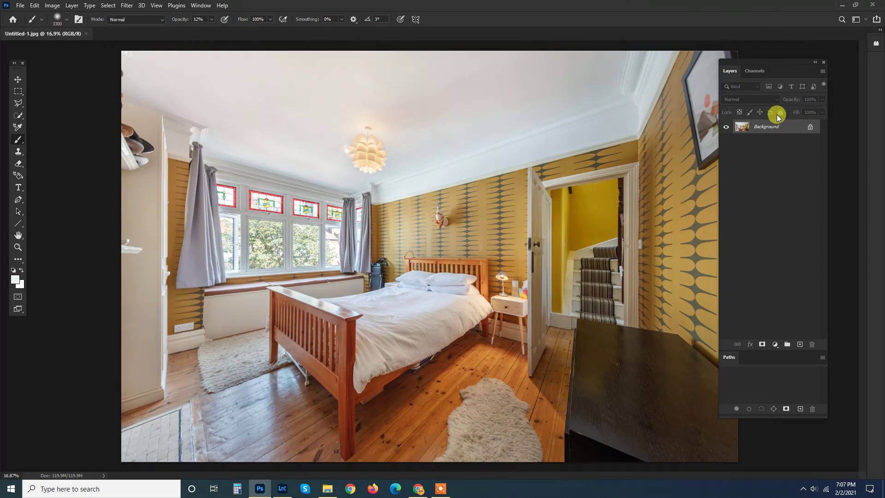
Step: Duplicate the Background layer and set the copy's saturation to -41 with Hue/Saturation
{"action": "left_click_drag", "start_coordinate": [768, 132], "coordinate": [800, 346]}
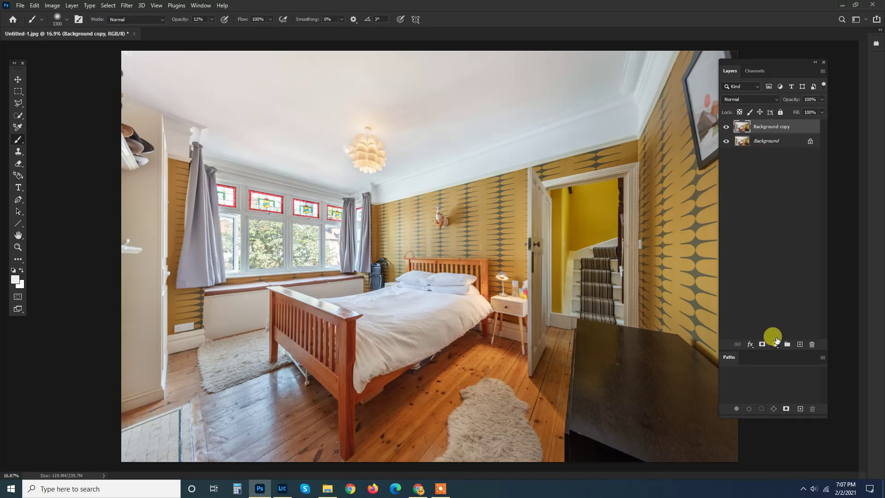
{"action": "key", "text": "ctrl+u"}
{"action": "left_click_drag", "start_coordinate": [272, 32], "coordinate": [390, 37]}
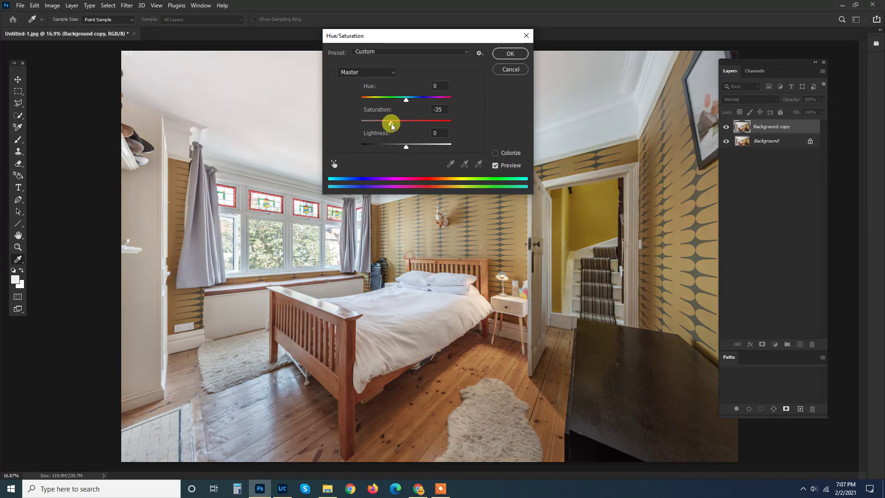
{"action": "left_click_drag", "start_coordinate": [390, 125], "coordinate": [387, 124]}
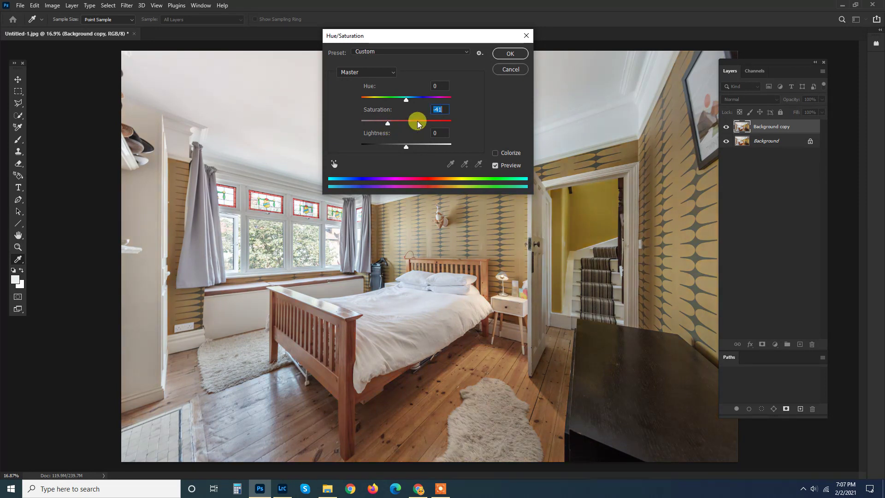
{"action": "left_click", "coordinate": [510, 54]}
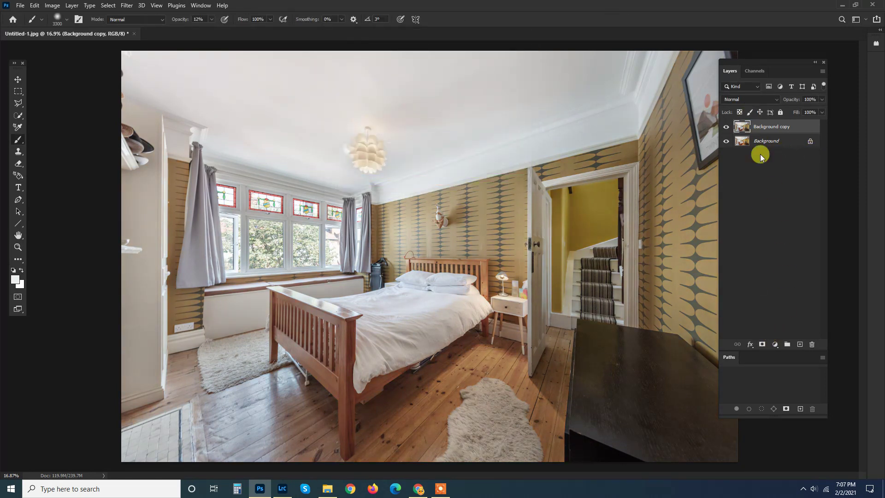
Step: Add a layer mask to the Background copy and invert it to black
{"action": "left_click", "coordinate": [762, 346]}
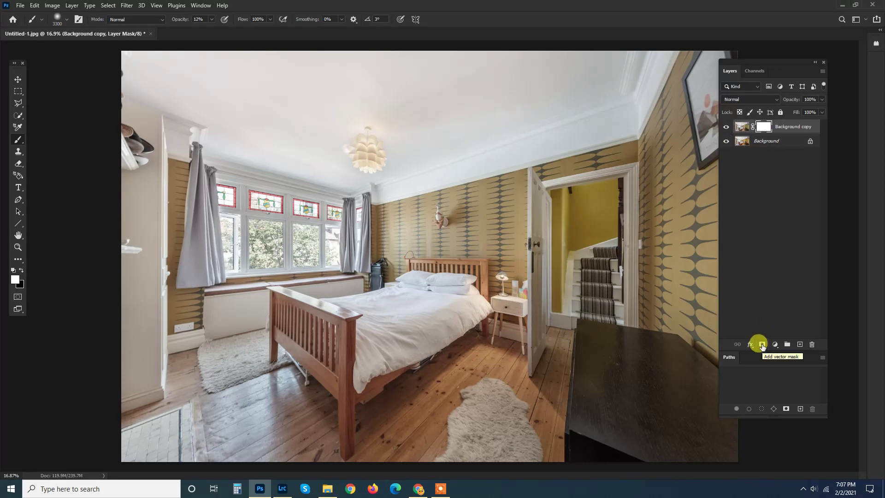
{"action": "key", "text": "ctrl+i"}
Step: Paint white at 12% opacity on the Background copy mask to desaturate the ceiling near the wardrobe, adjusting the brush size
{"action": "scroll", "coordinate": [237, 138], "scroll_direction": "up", "scroll_amount": 3}
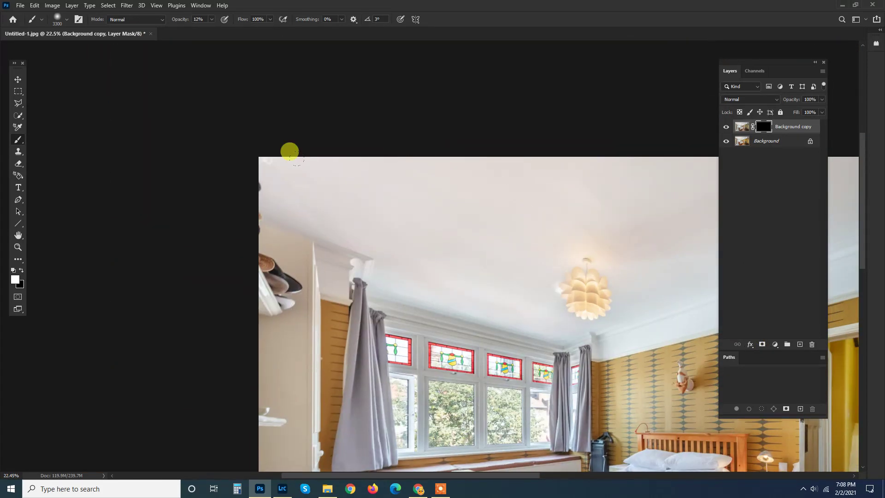
{"action": "key", "text": "bracketleft"}
{"action": "key", "text": "bracketleft"}
{"action": "key", "text": "bracketleft"}
{"action": "key", "text": "bracketleft"}
{"action": "key", "text": "bracketleft"}
{"action": "key", "text": "bracketleft"}
{"action": "key", "text": "bracketleft"}
{"action": "key", "text": "bracketleft"}
{"action": "key", "text": "bracketleft"}
{"action": "key", "text": "bracketleft"}
{"action": "key", "text": "bracketleft"}
{"action": "key", "text": "bracketleft"}
{"action": "key", "text": "bracketleft"}
{"action": "key", "text": "bracketleft"}
{"action": "key", "text": "bracketleft"}
{"action": "key", "text": "bracketleft"}
{"action": "key", "text": "bracketleft"}
{"action": "key", "text": "bracketleft"}
{"action": "key", "text": "bracketleft"}
{"action": "key", "text": "bracketleft"}
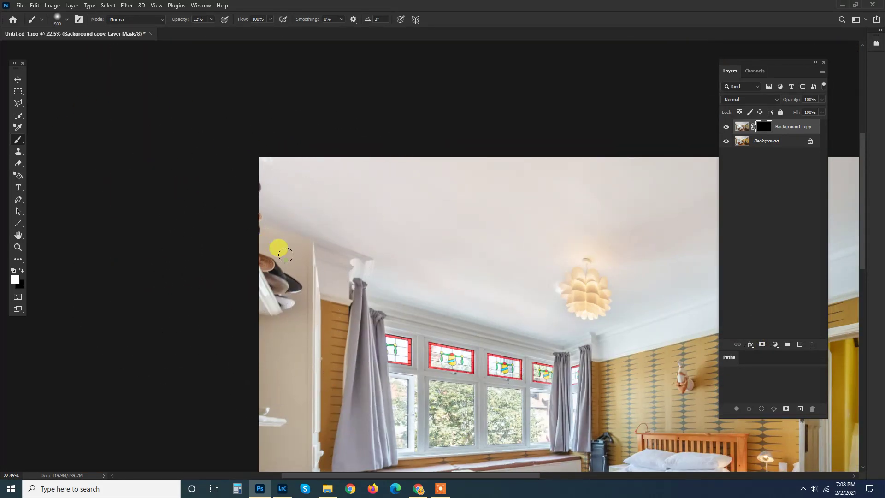
{"action": "key", "text": "bracketright"}
{"action": "key", "text": "bracketright"}
{"action": "key", "text": "bracketright"}
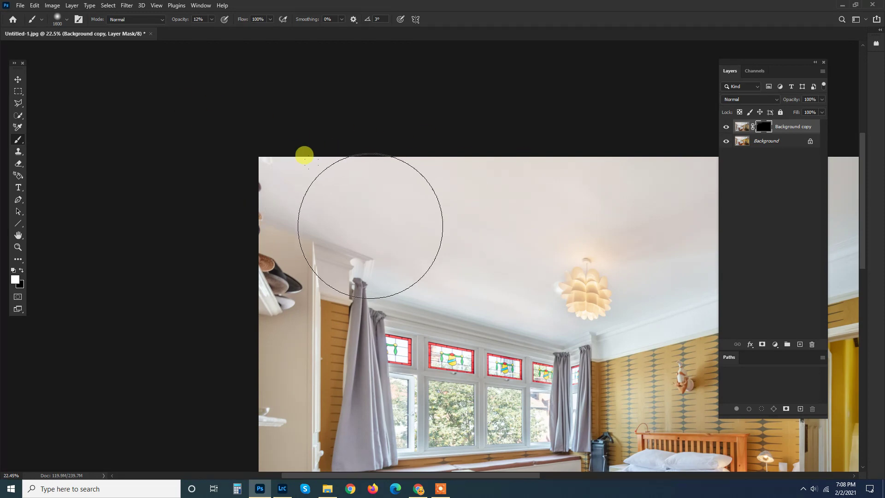
Step: Continue desaturating the ceiling on the mask from around the lamp across to the cornice above the door
{"action": "scroll", "coordinate": [527, 193], "scroll_direction": "right", "scroll_amount": 4}
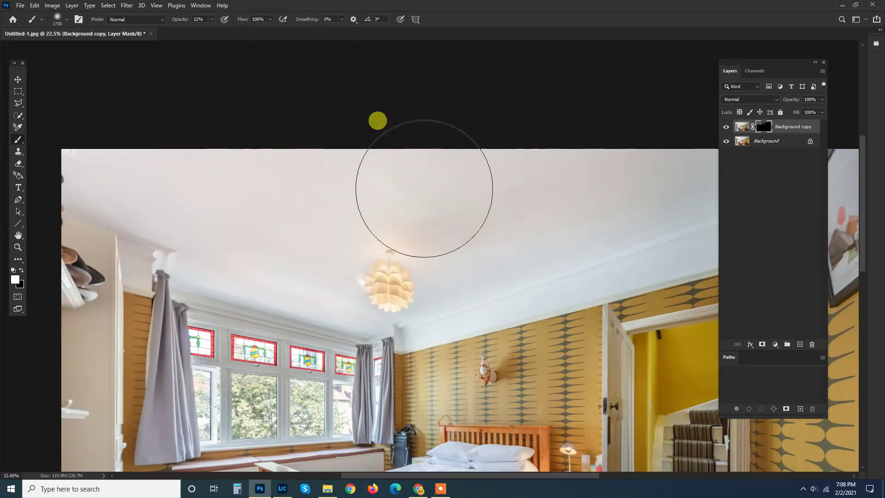
{"action": "scroll", "coordinate": [345, 123], "scroll_direction": "right", "scroll_amount": 4}
{"action": "key", "text": "bracketleft"}
{"action": "key", "text": "bracketleft"}
{"action": "key", "text": "bracketleft"}
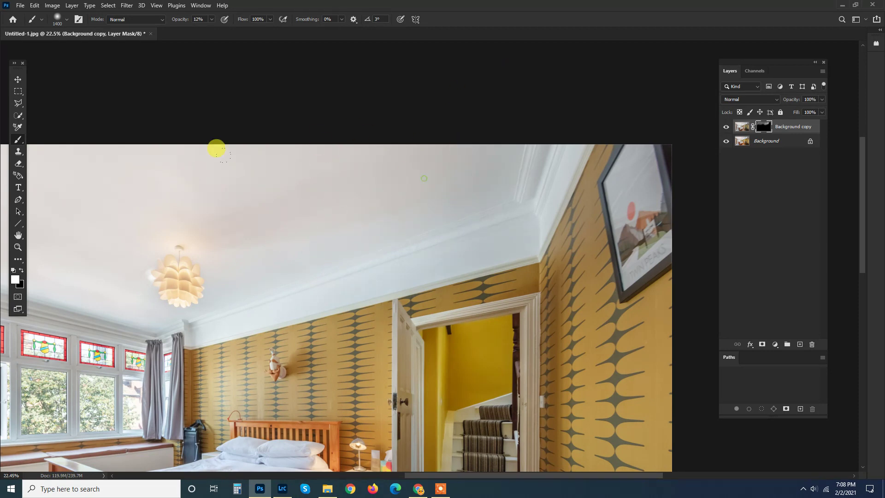
Step: Go over the ceiling between the wardrobe and the lamp again on the mask, using a 2000 px and then a 900 px brush
{"action": "key", "text": "bracketright"}
{"action": "key", "text": "bracketright"}
{"action": "key", "text": "bracketright"}
{"action": "scroll", "coordinate": [138, 118], "scroll_direction": "left", "scroll_amount": 5}
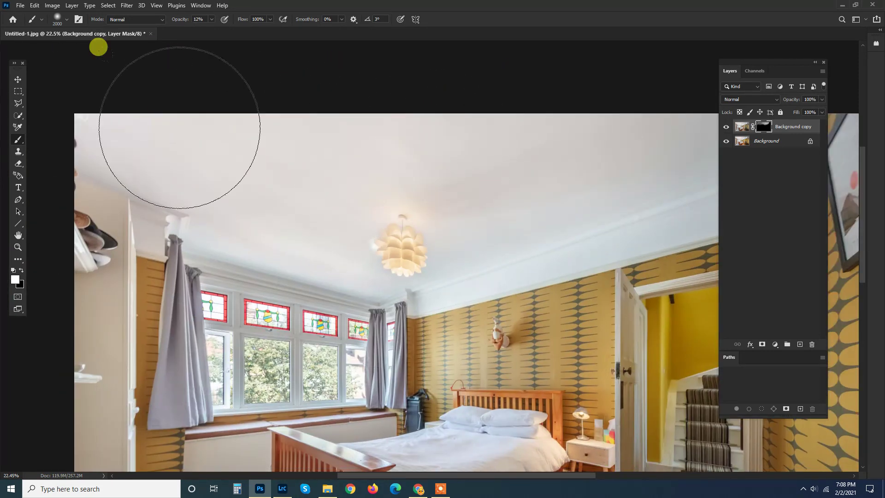
{"action": "key", "text": "bracketleft"}
{"action": "key", "text": "bracketleft"}
{"action": "key", "text": "bracketleft"}
{"action": "key", "text": "bracketleft"}
{"action": "key", "text": "bracketleft"}
{"action": "key", "text": "bracketleft"}
{"action": "key", "text": "bracketleft"}
{"action": "key", "text": "bracketleft"}
{"action": "key", "text": "bracketleft"}
{"action": "key", "text": "bracketleft"}
{"action": "key", "text": "bracketleft"}
{"action": "key", "text": "bracketleft"}
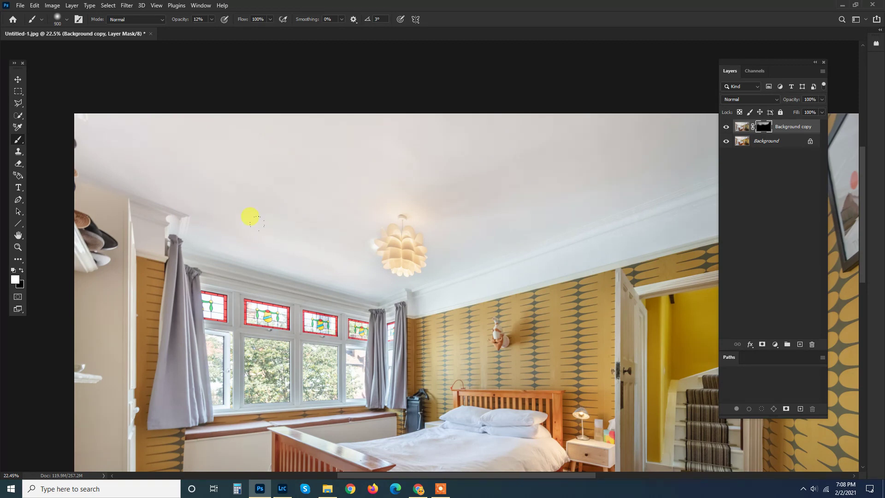
Step: Remove more colour cast from the ceiling and cornice between the lamp and the framed picture with a 2100 px brush, reducing it to 1400 px
{"action": "key", "text": "bracketright"}
{"action": "key", "text": "bracketright"}
{"action": "key", "text": "bracketright"}
{"action": "key", "text": "bracketright"}
{"action": "key", "text": "bracketright"}
{"action": "key", "text": "bracketright"}
{"action": "key", "text": "bracketright"}
{"action": "key", "text": "bracketright"}
{"action": "key", "text": "bracketright"}
{"action": "scroll", "coordinate": [323, 87], "scroll_direction": "right", "scroll_amount": 4}
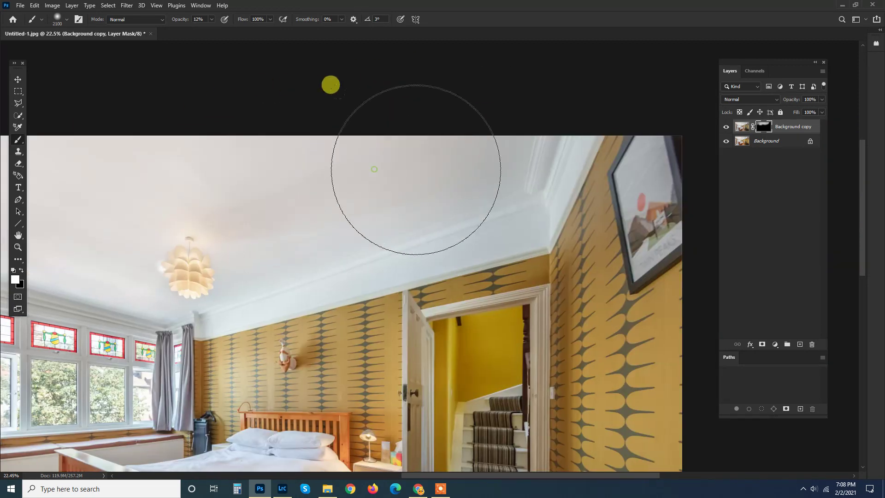
{"action": "key", "text": "bracketleft"}
{"action": "key", "text": "bracketleft"}
{"action": "key", "text": "bracketleft"}
Step: Paint the mask with a smaller brush over the white door, its frame and the staircase to reduce their colour cast
{"action": "scroll", "coordinate": [406, 226], "scroll_direction": "up", "scroll_amount": 1}
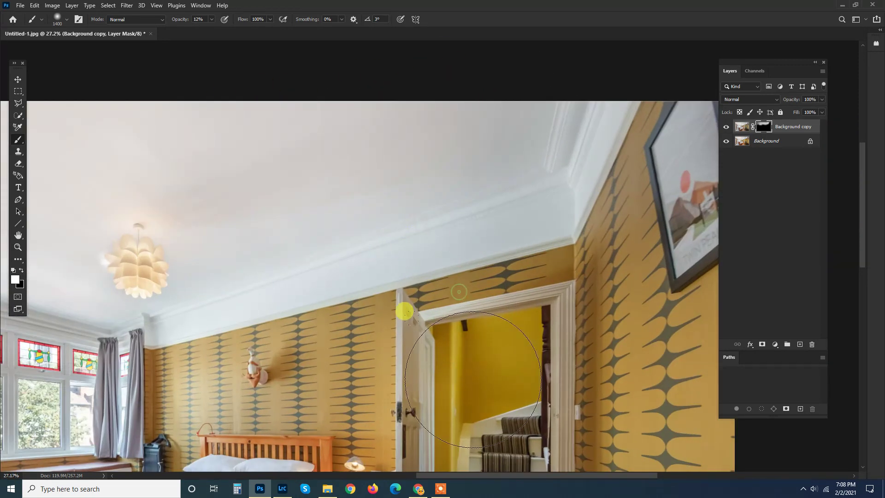
{"action": "key", "text": "bracketleft"}
{"action": "key", "text": "bracketleft"}
{"action": "key", "text": "bracketleft"}
{"action": "key", "text": "bracketleft"}
{"action": "scroll", "coordinate": [443, 271], "scroll_direction": "down", "scroll_amount": 1}
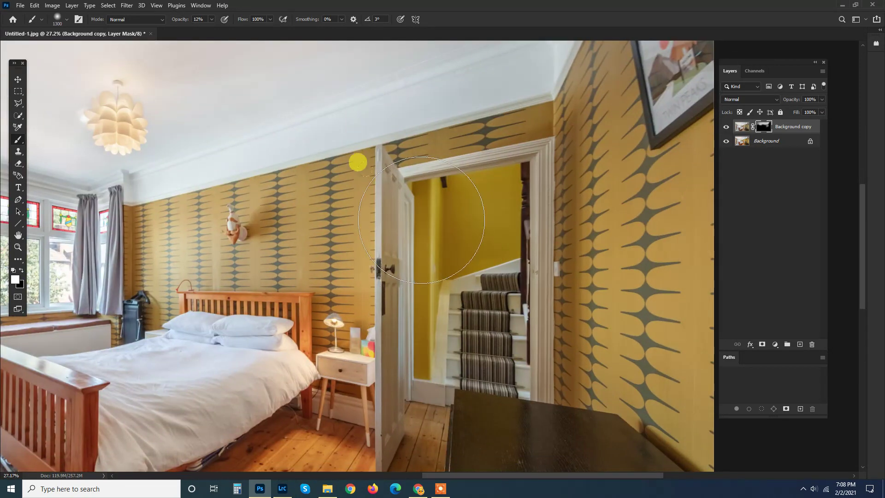
{"action": "key", "text": "bracketright"}
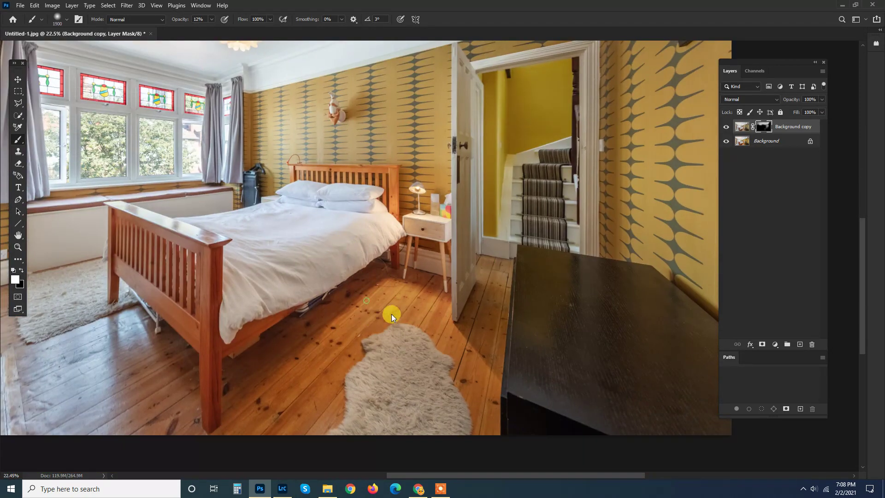
Step: Enlarge the brush and paint the mask over the wooden floor beside the bed and rug to tone down its orange
{"action": "key", "text": "bracketright"}
{"action": "key", "text": "bracketright"}
{"action": "key", "text": "bracketright"}
{"action": "key", "text": "bracketright"}
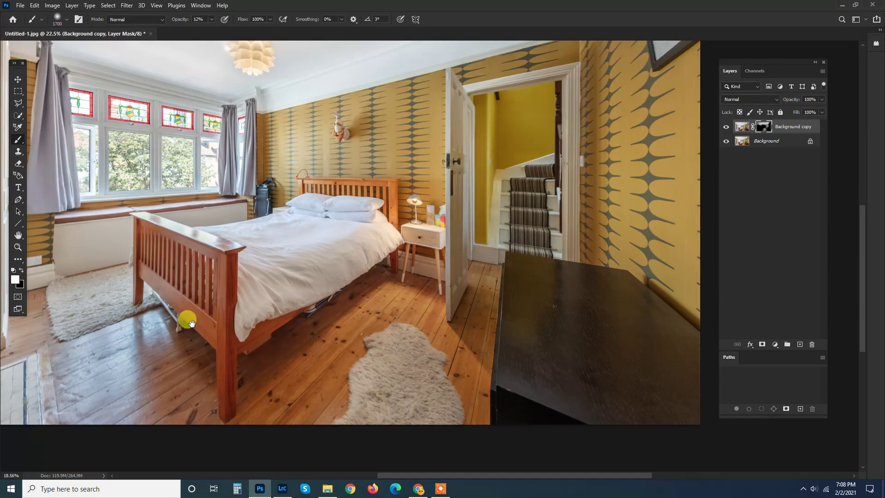
Step: Paint the mask with a smaller brush over the wardrobe and floor along the photo's left edge to reduce their colour cast
{"action": "scroll", "coordinate": [406, 320], "scroll_direction": "left", "scroll_amount": 5}
{"action": "key", "text": "bracketleft"}
{"action": "key", "text": "bracketleft"}
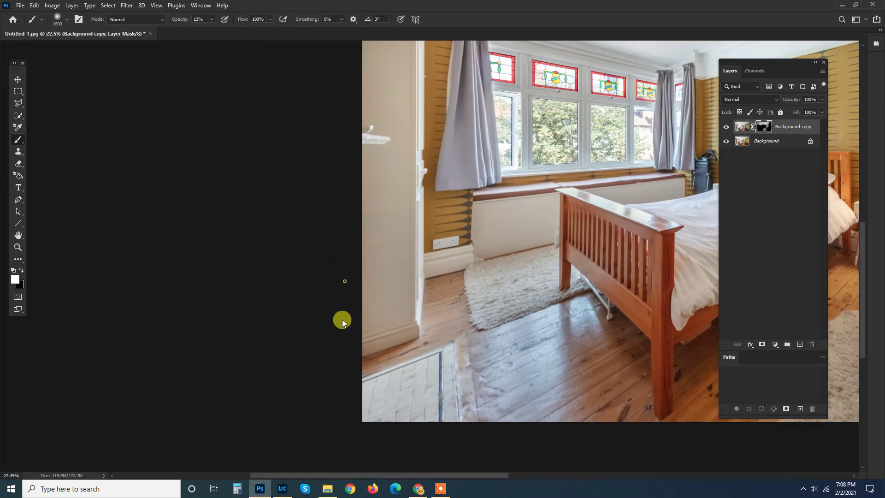
{"action": "scroll", "coordinate": [357, 310], "scroll_direction": "up", "scroll_amount": 5}
{"action": "key", "text": "bracketright"}
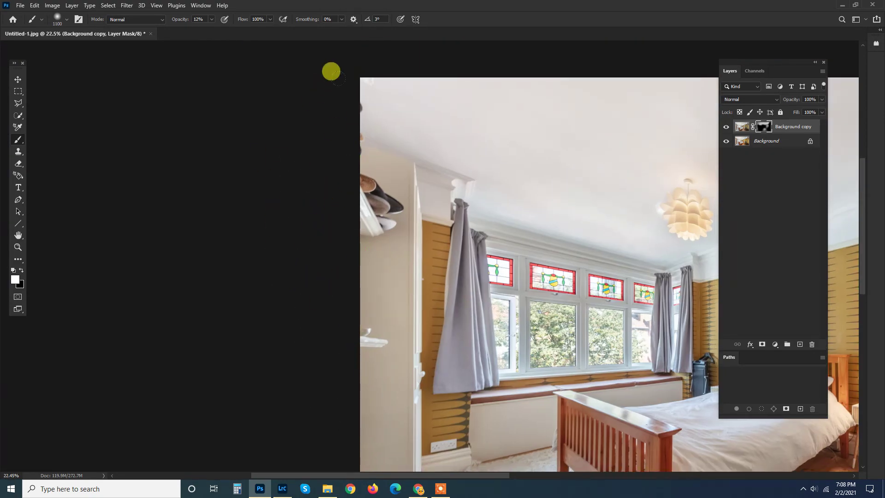
Step: Go over the ceiling on the mask once more, enlarging the brush from 700 px to 1500 px and 1700 px
{"action": "scroll", "coordinate": [213, 134], "scroll_direction": "right", "scroll_amount": 5}
{"action": "scroll", "coordinate": [213, 134], "scroll_direction": "up", "scroll_amount": 1}
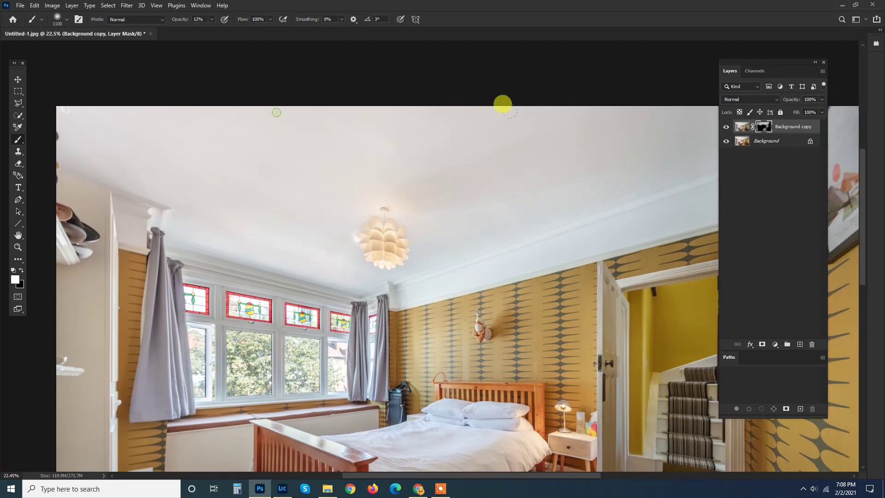
{"action": "scroll", "coordinate": [272, 114], "scroll_direction": "down", "scroll_amount": 1}
{"action": "scroll", "coordinate": [97, 119], "scroll_direction": "up", "scroll_amount": 2}
{"action": "key", "text": "bracketleft"}
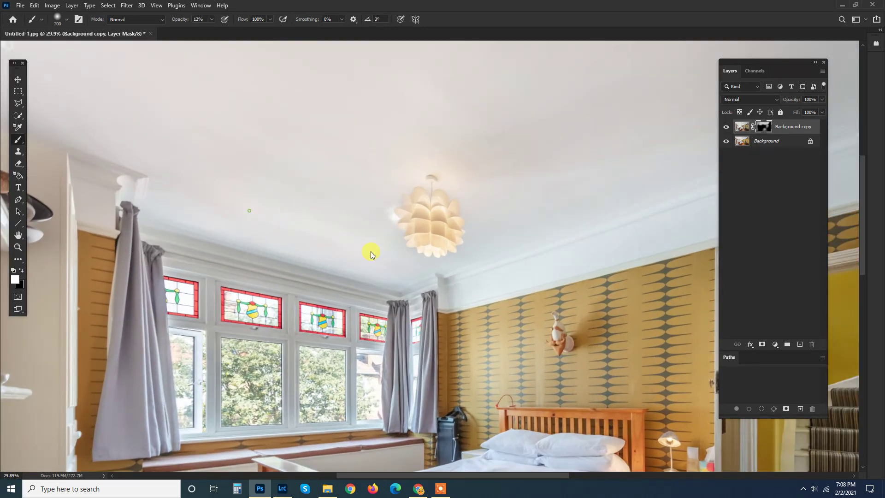
{"action": "scroll", "coordinate": [307, 202], "scroll_direction": "down", "scroll_amount": 2}
{"action": "key", "text": "bracketright"}
{"action": "key", "text": "bracketright"}
{"action": "key", "text": "bracketright"}
{"action": "key", "text": "bracketright"}
{"action": "key", "text": "bracketright"}
{"action": "key", "text": "bracketright"}
{"action": "key", "text": "bracketright"}
{"action": "key", "text": "bracketright"}
{"action": "key", "text": "bracketright"}
{"action": "key", "text": "bracketright"}
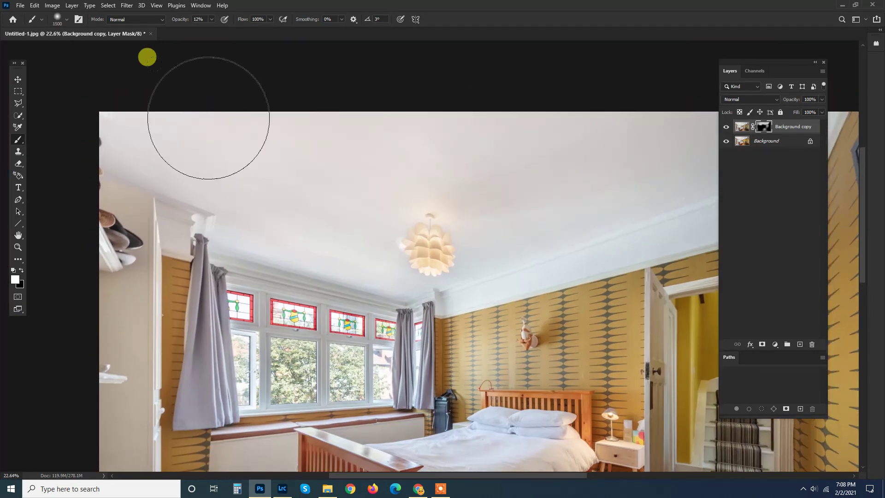
{"action": "scroll", "coordinate": [479, 176], "scroll_direction": "right", "scroll_amount": 5}
{"action": "scroll", "coordinate": [490, 174], "scroll_direction": "down", "scroll_amount": 2}
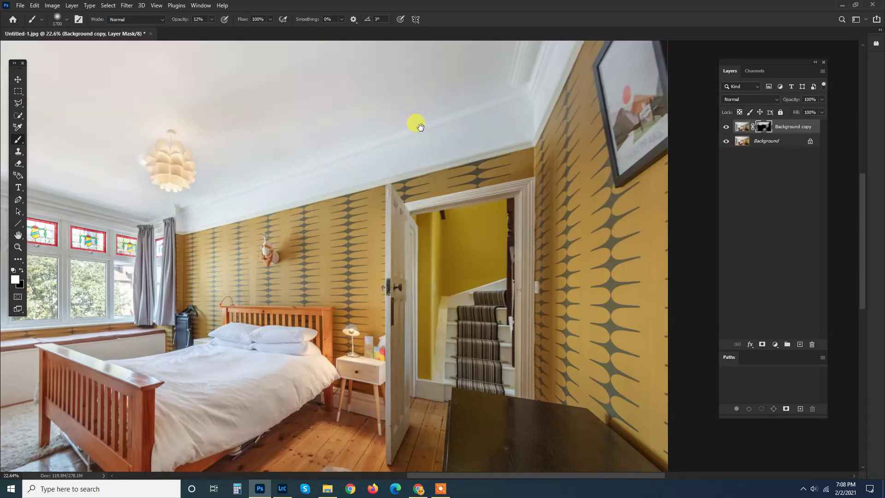
{"action": "key", "text": "bracketright"}
{"action": "scroll", "coordinate": [475, 221], "scroll_direction": "down", "scroll_amount": 2}
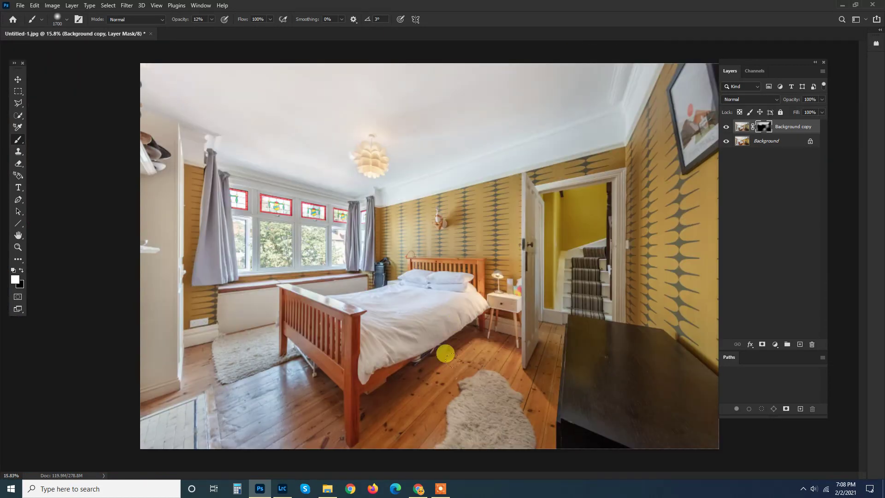
Step: Enlarge the brush to 3000 px and apply it broadly to the mask, including the floor corner by the hearth
{"action": "key", "text": "bracketright"}
{"action": "key", "text": "bracketright"}
{"action": "key", "text": "bracketright"}
{"action": "key", "text": "bracketright"}
{"action": "key", "text": "bracketright"}
{"action": "key", "text": "bracketright"}
{"action": "key", "text": "bracketright"}
{"action": "key", "text": "bracketright"}
{"action": "key", "text": "bracketright"}
{"action": "key", "text": "bracketright"}
{"action": "key", "text": "bracketright"}
{"action": "key", "text": "bracketright"}
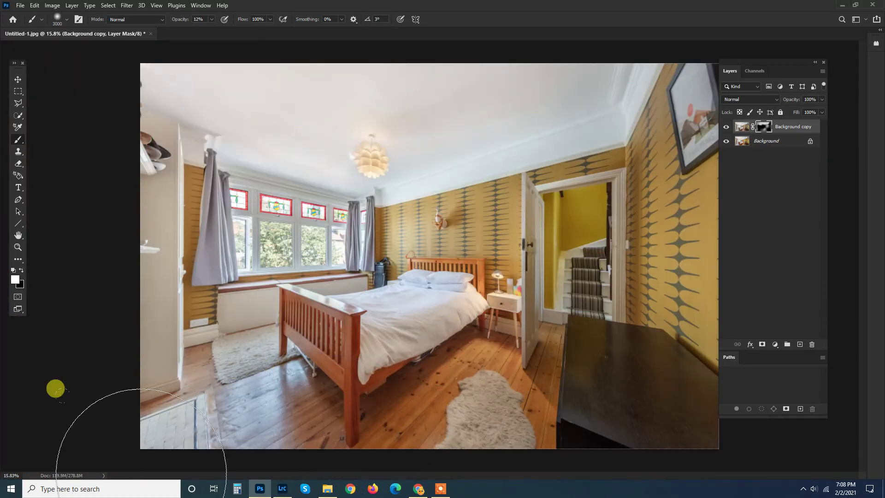
Step: Toggle the desaturated layer's visibility repeatedly to compare the photo before and after, both in full and close to the door
{"action": "left_click", "coordinate": [726, 127]}
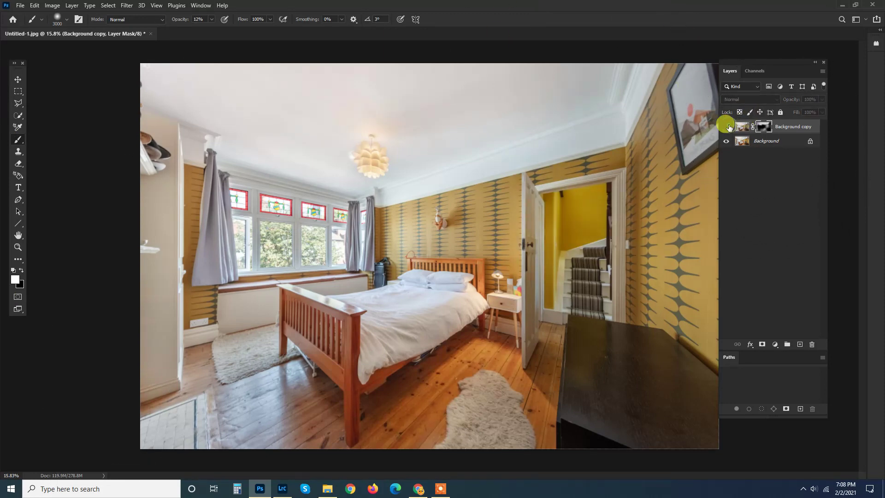
{"action": "left_click", "coordinate": [726, 127]}
{"action": "left_click", "coordinate": [726, 127]}
{"action": "left_click", "coordinate": [727, 127]}
{"action": "left_click", "coordinate": [727, 127]}
{"action": "left_click", "coordinate": [727, 127]}
{"action": "scroll", "coordinate": [591, 212], "scroll_direction": "up", "scroll_amount": 5}
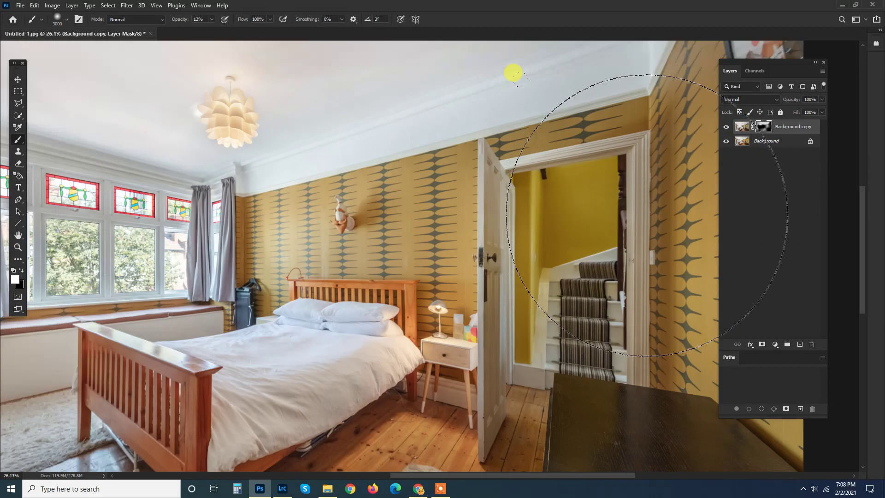
{"action": "left_click", "coordinate": [727, 127]}
{"action": "left_click", "coordinate": [726, 127]}
{"action": "left_click", "coordinate": [727, 128]}
{"action": "left_click", "coordinate": [727, 127]}
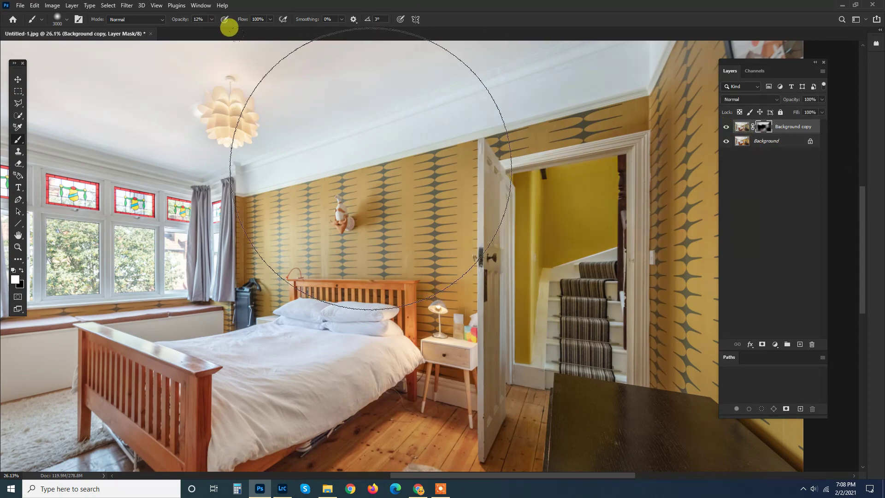
{"action": "scroll", "coordinate": [456, 91], "scroll_direction": "down", "scroll_amount": 3}
Step: Merge the masked Background copy layer down into the Background and save the photo
{"action": "right_click", "coordinate": [789, 122]}
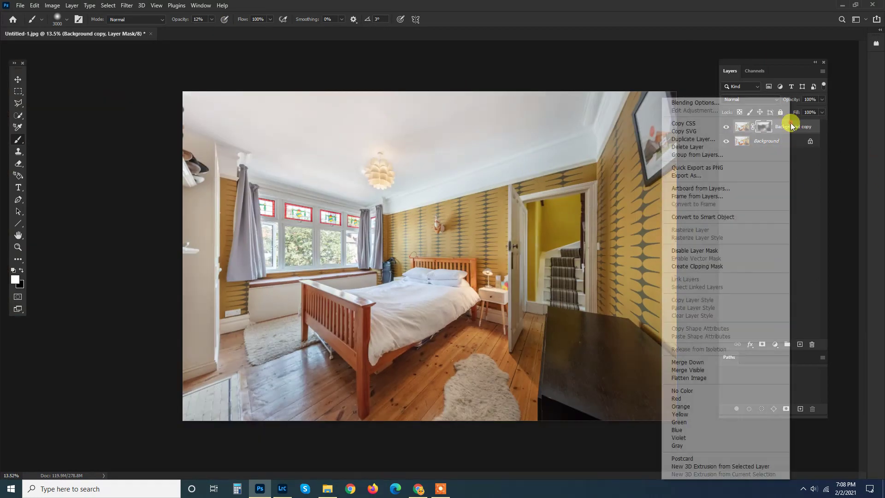
{"action": "left_click", "coordinate": [715, 362]}
{"action": "key", "text": "ctrl+s"}
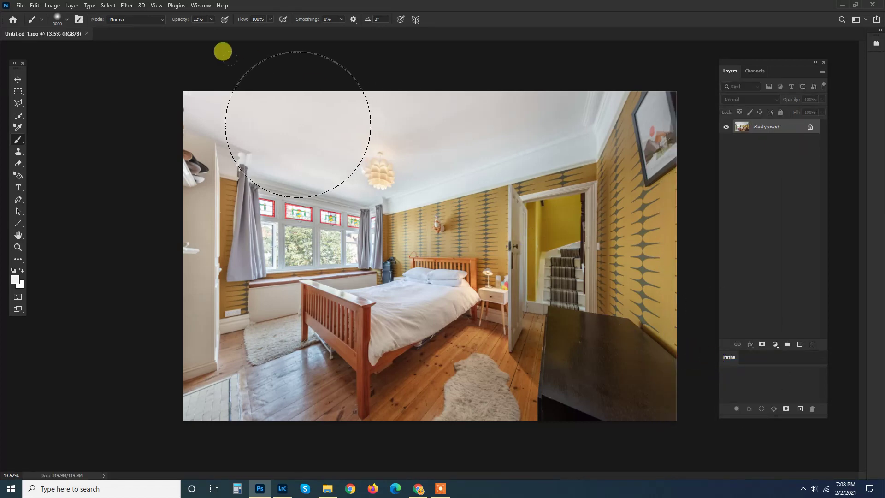
Step: Examine the merged photo around the wardrobe, curtains and bed for distracting objects that need removing
{"action": "scroll", "coordinate": [307, 127], "scroll_direction": "up", "scroll_amount": 2}
{"action": "scroll", "coordinate": [307, 126], "scroll_direction": "left", "scroll_amount": 2}
{"action": "scroll", "coordinate": [206, 9], "scroll_direction": "up", "scroll_amount": 1}
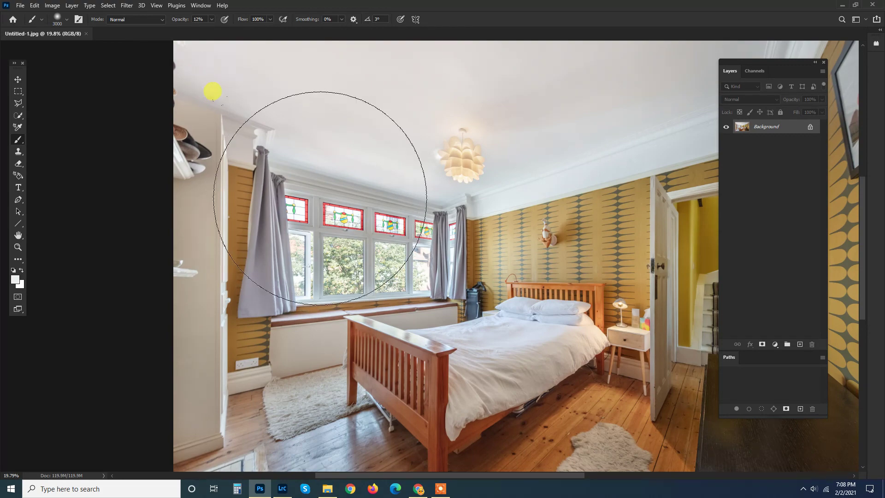
{"action": "scroll", "coordinate": [436, 134], "scroll_direction": "up", "scroll_amount": 3}
{"action": "scroll", "coordinate": [236, 113], "scroll_direction": "up", "scroll_amount": 2}
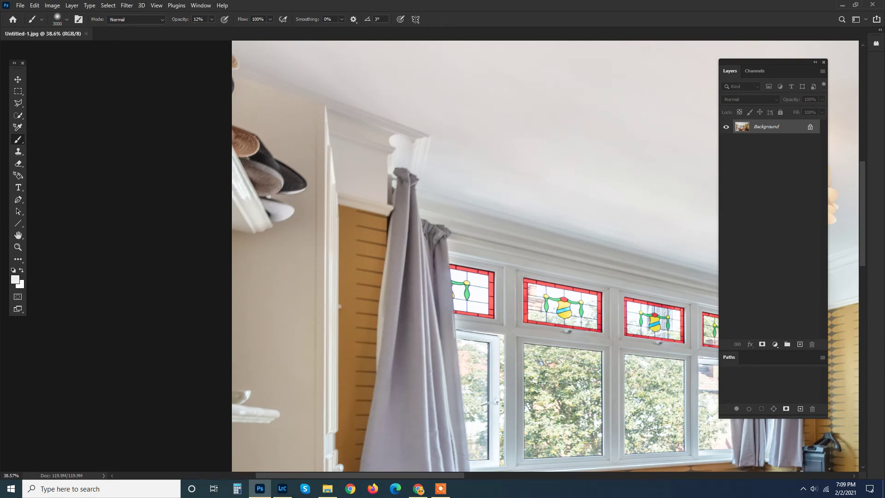
{"action": "key", "text": "v"}
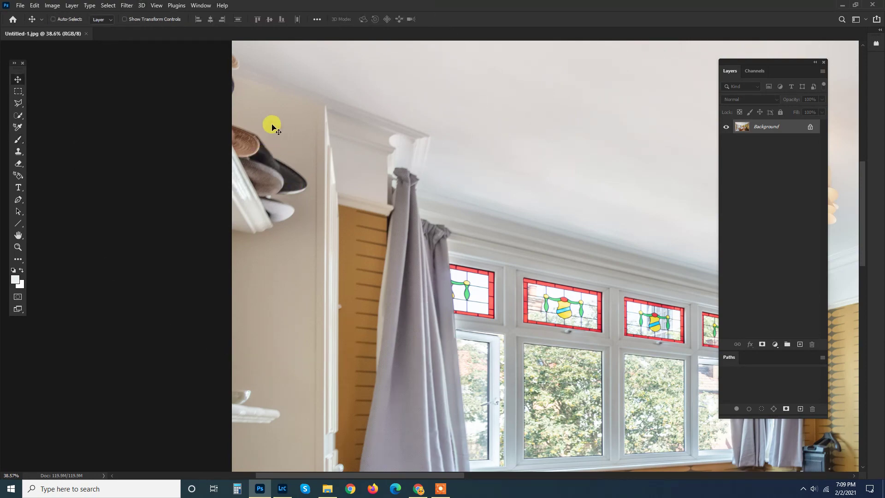
{"action": "scroll", "coordinate": [272, 127], "scroll_direction": "down", "scroll_amount": 3}
{"action": "scroll", "coordinate": [466, 229], "scroll_direction": "up", "scroll_amount": 4}
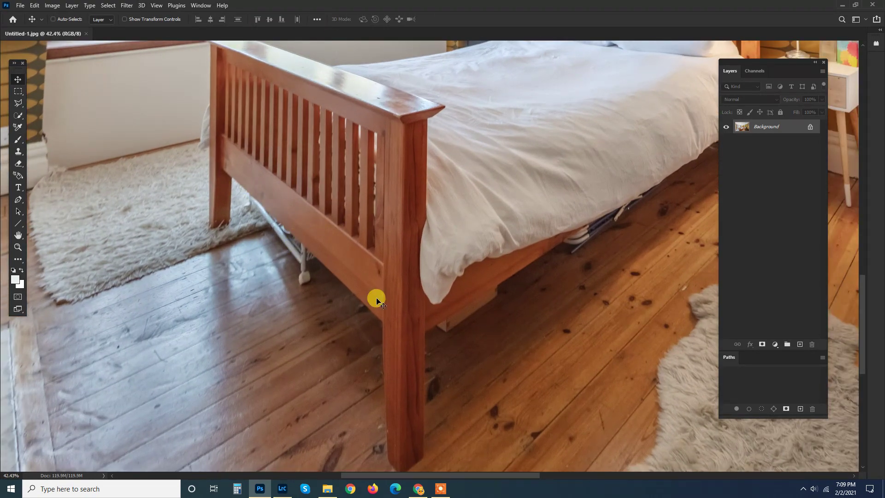
{"action": "left_click_drag", "start_coordinate": [465, 289], "coordinate": [375, 115]}
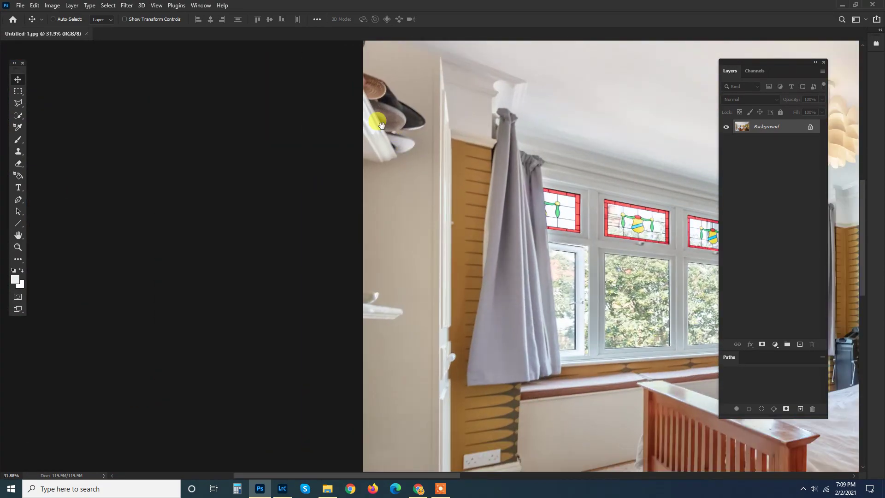
Step: Trace a closed Pen path around the hats along the shelf and wardrobe edges, and convert it to a selection
{"action": "key", "text": "p"}
{"action": "scroll", "coordinate": [484, 257], "scroll_direction": "up", "scroll_amount": 3}
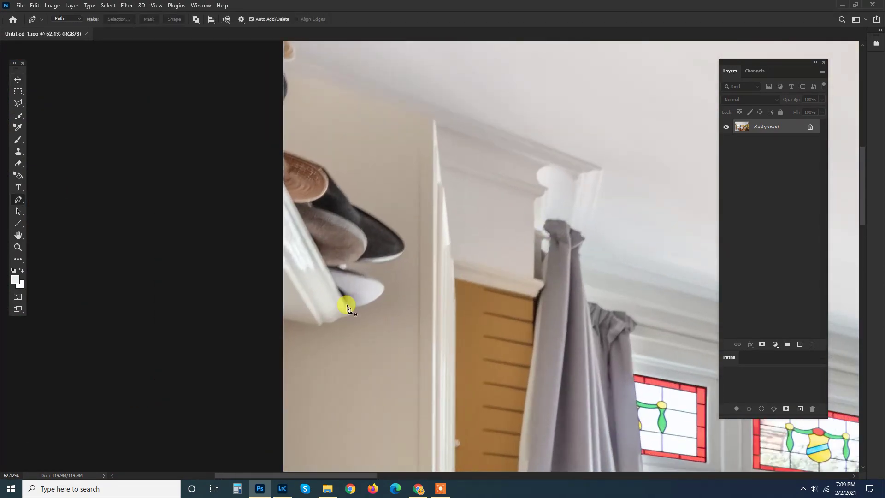
{"action": "left_click", "coordinate": [325, 262]}
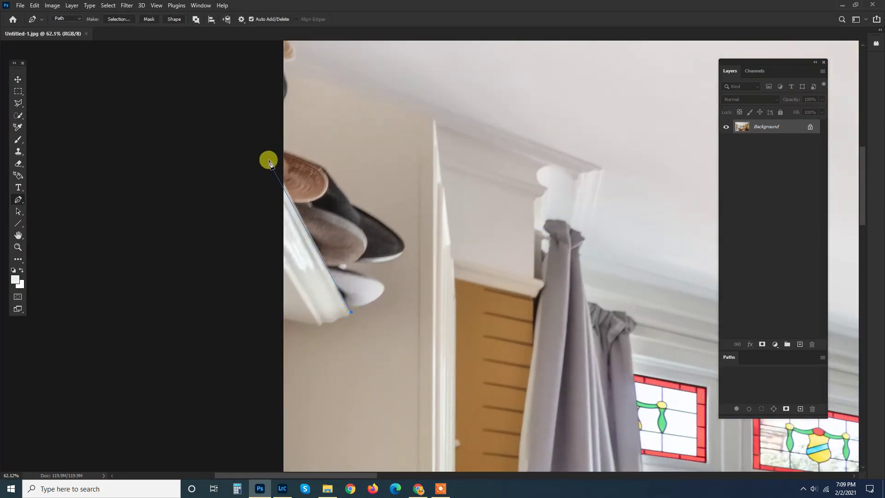
{"action": "scroll", "coordinate": [270, 158], "scroll_direction": "down", "scroll_amount": 1}
{"action": "left_click_drag", "start_coordinate": [248, 143], "coordinate": [247, 75]}
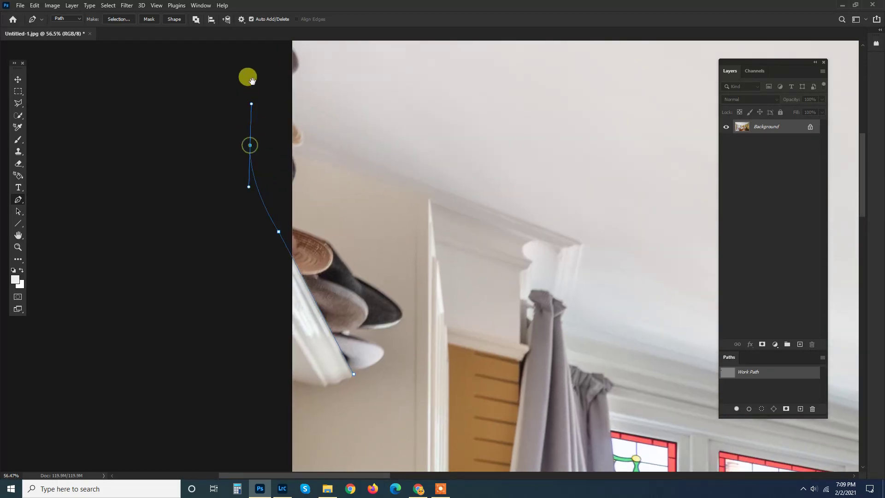
{"action": "scroll", "coordinate": [251, 138], "scroll_direction": "up", "scroll_amount": 3}
{"action": "left_click_drag", "start_coordinate": [250, 139], "coordinate": [251, 116]}
{"action": "left_click_drag", "start_coordinate": [399, 251], "coordinate": [390, 223]}
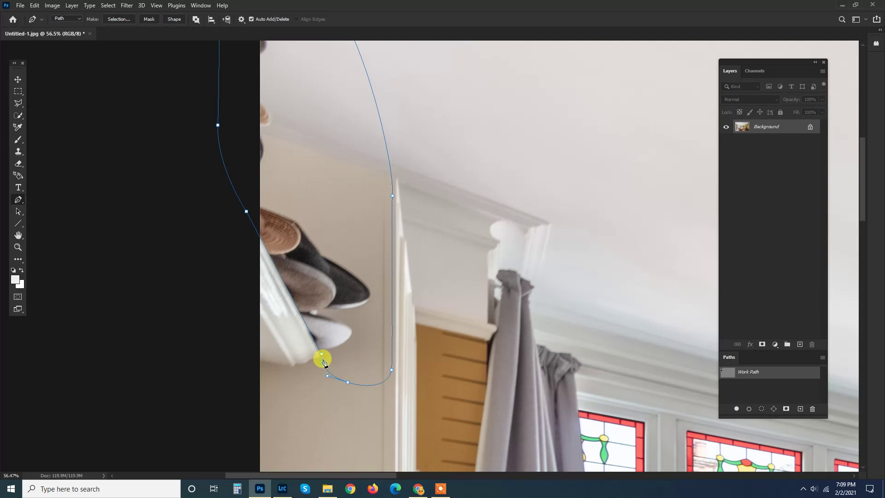
{"action": "key", "text": "ctrl+Return"}
Step: Clone clean ceiling and wall over the objects at the photo's edge above the hats, using a 200 px Clone Stamp
{"action": "key", "text": "s"}
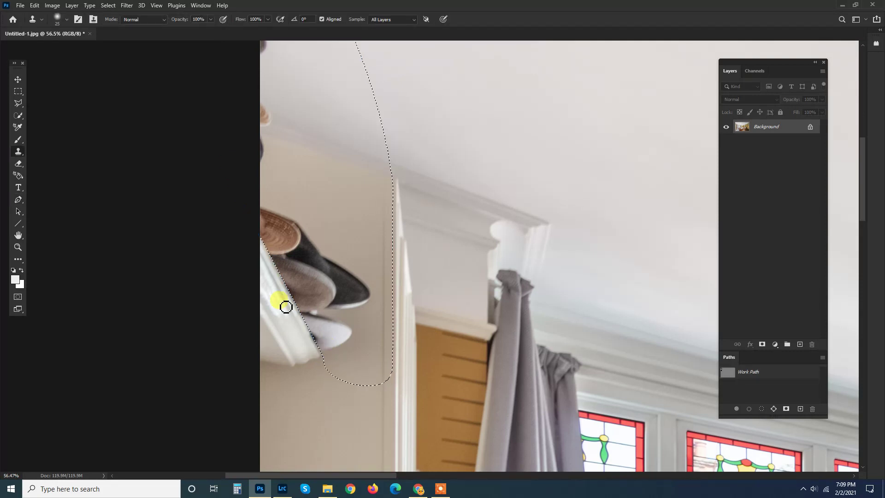
{"action": "scroll", "coordinate": [257, 180], "scroll_direction": "up", "scroll_amount": 1}
{"action": "scroll", "coordinate": [278, 151], "scroll_direction": "down", "scroll_amount": 2}
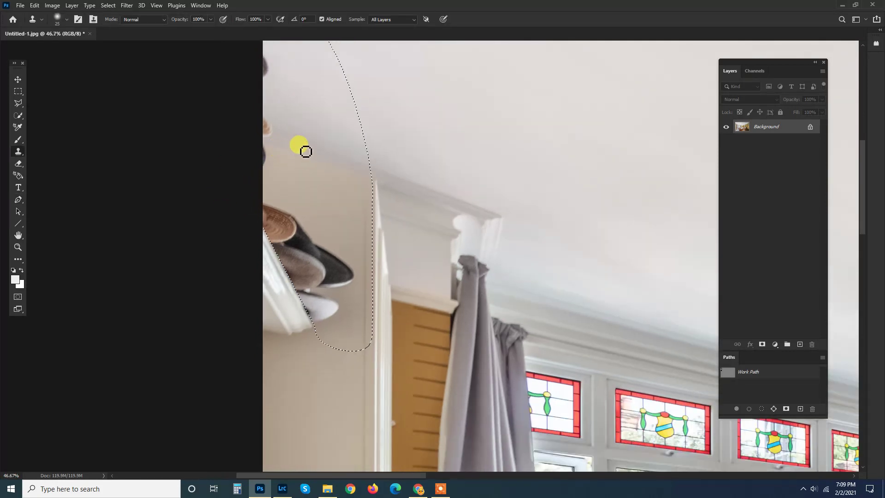
{"action": "left_click", "coordinate": [306, 151], "text": "alt"}
{"action": "key", "text": "]"}
{"action": "key", "text": "]"}
{"action": "key", "text": "]"}
{"action": "key", "text": "]"}
{"action": "key", "text": "]"}
{"action": "key", "text": "]"}
{"action": "key", "text": "]"}
{"action": "key", "text": "]"}
{"action": "key", "text": "]"}
{"action": "key", "text": "]"}
{"action": "key", "text": "]"}
{"action": "key", "text": "]"}
{"action": "key", "text": "]"}
{"action": "left_click_drag", "start_coordinate": [260, 145], "coordinate": [263, 139]}
{"action": "key", "text": "]"}
{"action": "key", "text": "]"}
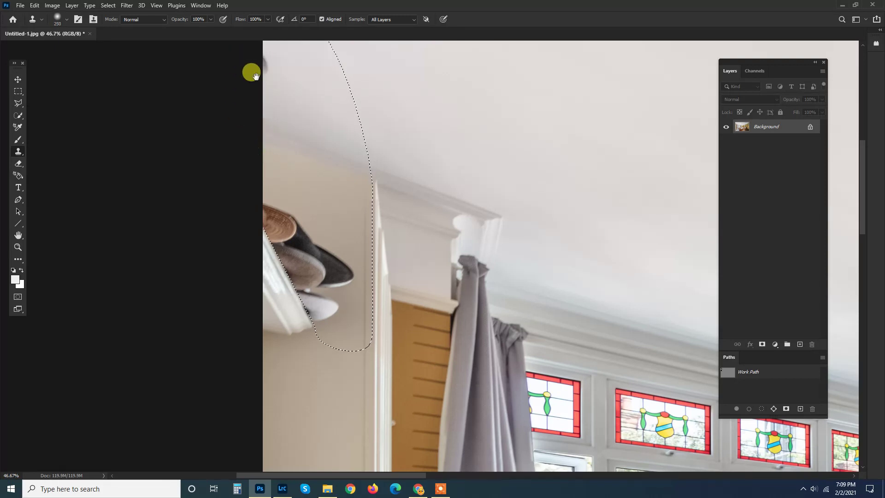
Step: Remove the hats above the shelf by cloning and patching clean wall over them within the selection, and deselect
{"action": "scroll", "coordinate": [244, 87], "scroll_direction": "up", "scroll_amount": 3}
{"action": "mouse_move", "coordinate": [254, 239]}
{"action": "left_mouse_down"}
{"action": "mouse_move", "coordinate": [276, 254]}
{"action": "mouse_move", "coordinate": [243, 261]}
{"action": "mouse_move", "coordinate": [268, 257]}
{"action": "mouse_move", "coordinate": [283, 289]}
{"action": "mouse_move", "coordinate": [260, 300]}
{"action": "mouse_move", "coordinate": [268, 310]}
{"action": "mouse_move", "coordinate": [292, 298]}
{"action": "mouse_move", "coordinate": [289, 309]}
{"action": "mouse_move", "coordinate": [325, 285]}
{"action": "mouse_move", "coordinate": [292, 322]}
{"action": "mouse_move", "coordinate": [270, 312]}
{"action": "mouse_move", "coordinate": [286, 341]}
{"action": "mouse_move", "coordinate": [301, 346]}
{"action": "mouse_move", "coordinate": [312, 298]}
{"action": "mouse_move", "coordinate": [295, 323]}
{"action": "mouse_move", "coordinate": [308, 284]}
{"action": "mouse_move", "coordinate": [325, 296]}
{"action": "mouse_move", "coordinate": [308, 340]}
{"action": "mouse_move", "coordinate": [320, 395]}
{"action": "mouse_move", "coordinate": [349, 385]}
{"action": "mouse_move", "coordinate": [356, 368]}
{"action": "mouse_move", "coordinate": [351, 294]}
{"action": "left_mouse_up"}
{"action": "key", "text": "j"}
{"action": "left_click_drag", "start_coordinate": [344, 351], "coordinate": [571, 198]}
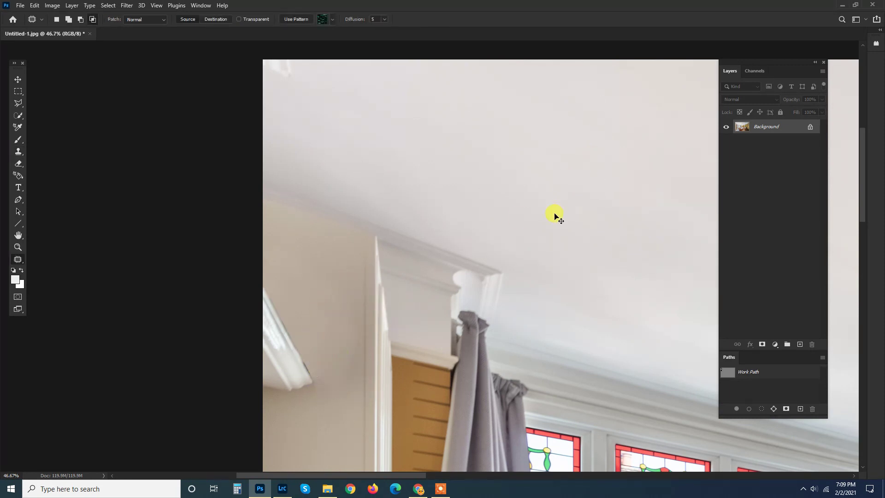
{"action": "key", "text": "ctrl+d"}
{"action": "key", "text": "s"}
{"action": "scroll", "coordinate": [369, 379], "scroll_direction": "up", "scroll_amount": 1}
{"action": "scroll", "coordinate": [305, 359], "scroll_direction": "up", "scroll_amount": 1}
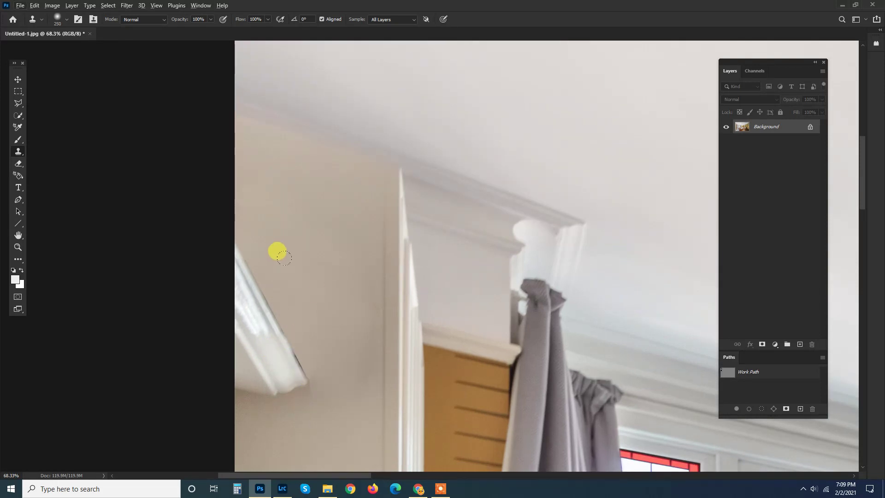
{"action": "key", "text": "l"}
{"action": "key", "text": "alt+l"}
{"action": "key", "text": "Escape"}
{"action": "scroll", "coordinate": [276, 276], "scroll_direction": "up", "scroll_amount": 1}
{"action": "scroll", "coordinate": [276, 276], "scroll_direction": "left", "scroll_amount": 1}
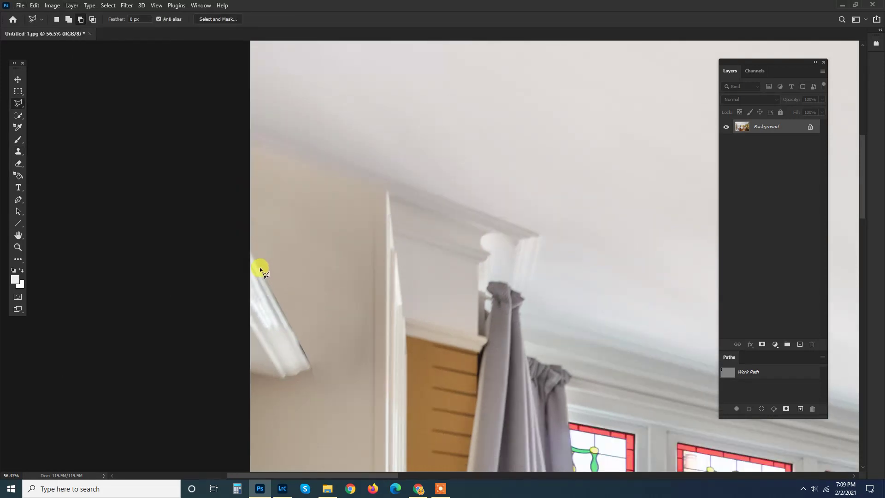
Step: Clean the dark remnants along the shelf's upper edge with the Clone Stamp, reducing its brush to 20 px
{"action": "key", "text": "s"}
{"action": "scroll", "coordinate": [225, 217], "scroll_direction": "up", "scroll_amount": 1}
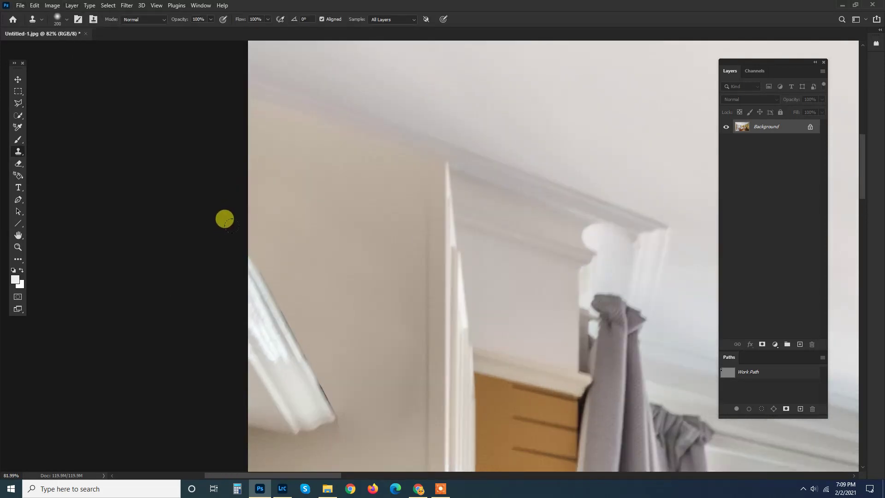
{"action": "key", "text": "bracketleft"}
{"action": "key", "text": "bracketleft"}
{"action": "key", "text": "bracketleft"}
{"action": "key", "text": "bracketleft"}
{"action": "key", "text": "bracketleft"}
{"action": "key", "text": "bracketleft"}
{"action": "key", "text": "bracketleft"}
{"action": "key", "text": "bracketleft"}
{"action": "key", "text": "bracketleft"}
{"action": "key", "text": "bracketleft"}
{"action": "key", "text": "bracketleft"}
{"action": "key", "text": "bracketleft"}
{"action": "key", "text": "bracketleft"}
{"action": "key", "text": "bracketleft"}
{"action": "key", "text": "bracketleft"}
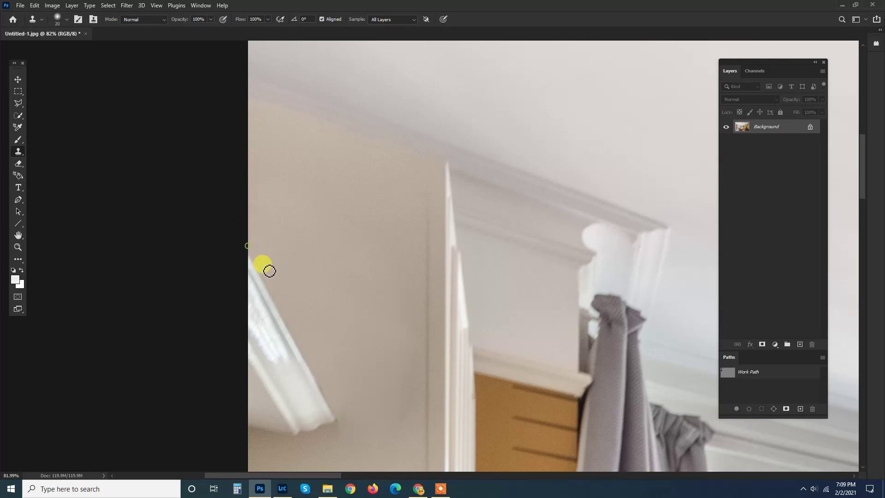
{"action": "scroll", "coordinate": [277, 272], "scroll_direction": "down", "scroll_amount": 4}
{"action": "scroll", "coordinate": [354, 295], "scroll_direction": "down", "scroll_amount": 2}
{"action": "scroll", "coordinate": [343, 291], "scroll_direction": "up", "scroll_amount": 2}
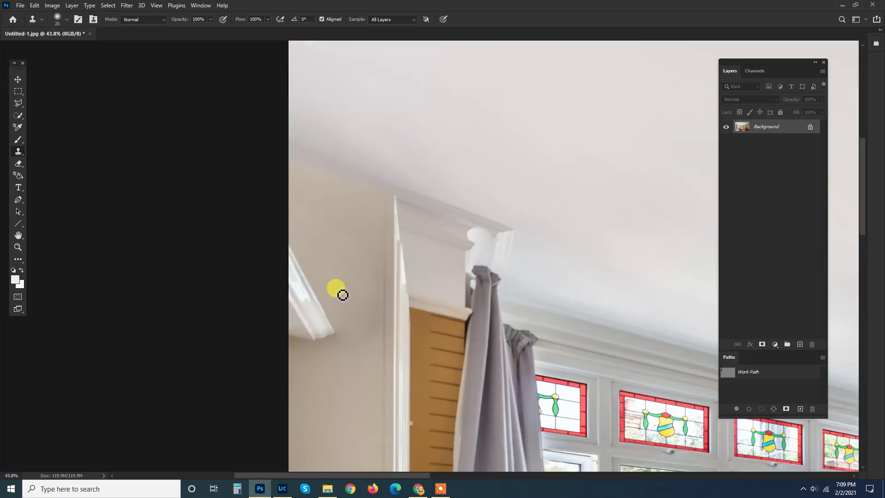
Step: Smooth the wall between the shelf and the wardrobe edge with the Patch tool
{"action": "key", "text": "j"}
{"action": "mouse_move", "coordinate": [354, 274]}
{"action": "left_mouse_down"}
{"action": "mouse_move", "coordinate": [341, 325]}
{"action": "mouse_move", "coordinate": [369, 347]}
{"action": "mouse_move", "coordinate": [377, 278]}
{"action": "mouse_move", "coordinate": [354, 275]}
{"action": "left_mouse_up"}
{"action": "mouse_move", "coordinate": [369, 299]}
{"action": "left_mouse_down"}
{"action": "mouse_move", "coordinate": [549, 194]}
{"action": "mouse_move", "coordinate": [507, 230]}
{"action": "left_mouse_up"}
{"action": "scroll", "coordinate": [506, 230], "scroll_direction": "down", "scroll_amount": 1}
Step: Begin a Pen path down the inside of the footboard's far leg, along the footboard's lower edge and around the front leg
{"action": "left_click_drag", "start_coordinate": [556, 320], "coordinate": [312, 231]}
{"action": "scroll", "coordinate": [357, 247], "scroll_direction": "up", "scroll_amount": 4}
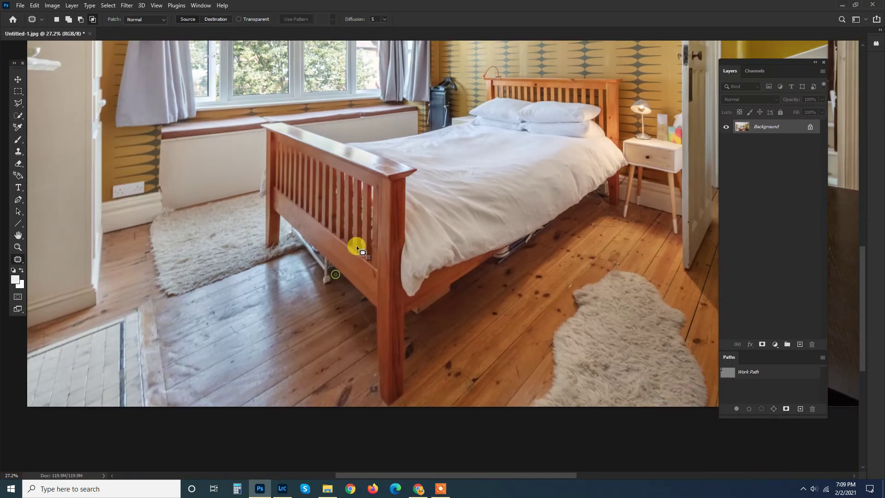
{"action": "key", "text": "p"}
{"action": "scroll", "coordinate": [222, 229], "scroll_direction": "up", "scroll_amount": 2}
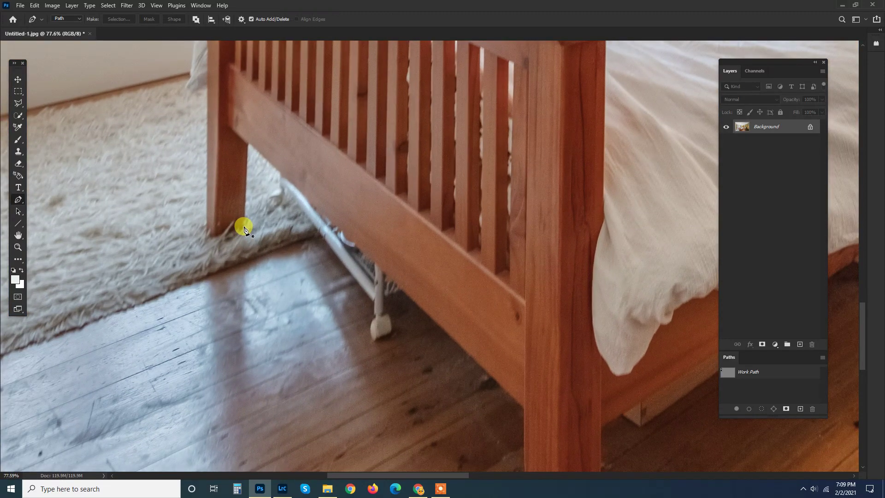
{"action": "left_click", "coordinate": [244, 226]}
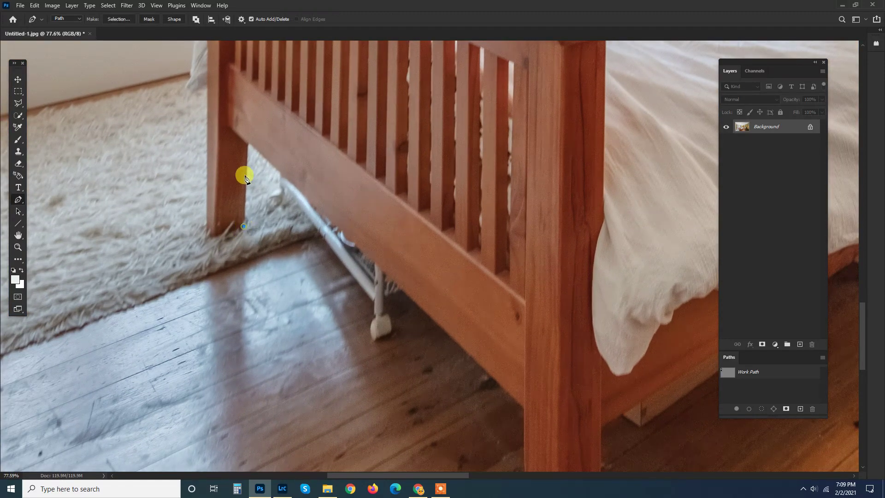
{"action": "left_click", "coordinate": [247, 143]}
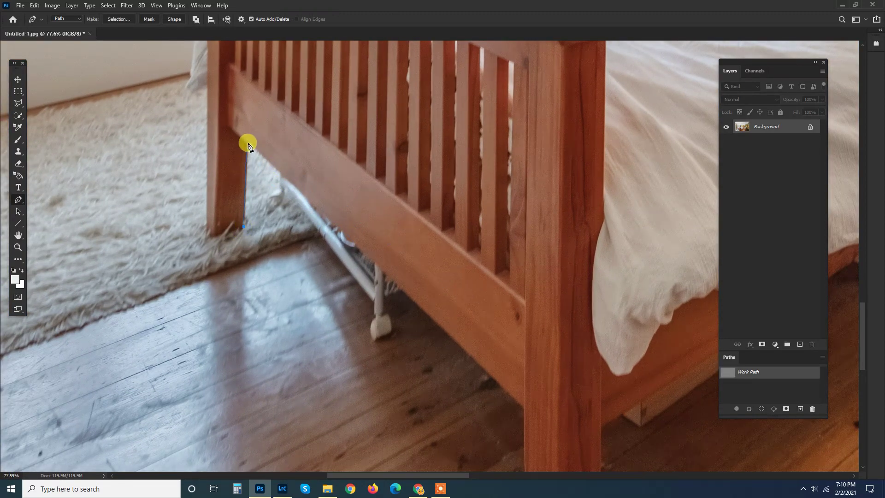
{"action": "left_click", "coordinate": [525, 408]}
{"action": "scroll", "coordinate": [525, 408], "scroll_direction": "down", "scroll_amount": 3}
{"action": "left_click_drag", "start_coordinate": [519, 427], "coordinate": [482, 217]}
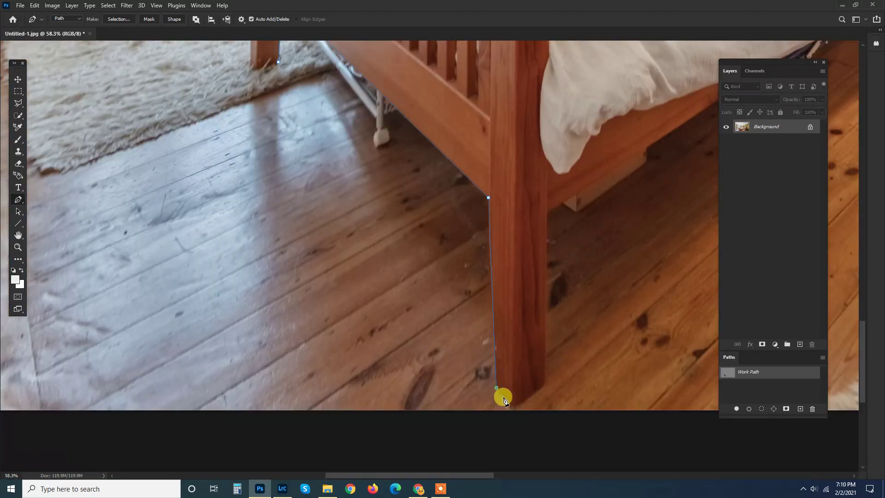
{"action": "left_click", "coordinate": [546, 385]}
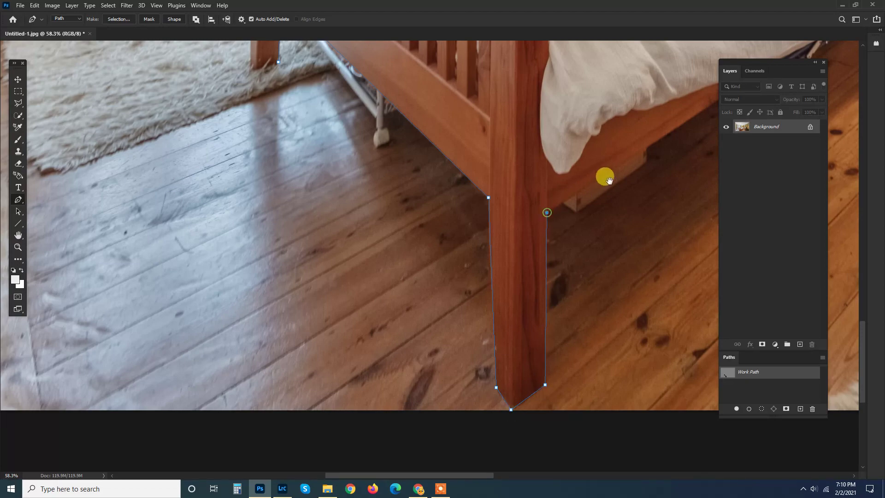
Step: Continue the path along the bed's side rail and the duvet's lower edge above the objects stored underneath
{"action": "left_click_drag", "start_coordinate": [610, 178], "coordinate": [295, 341]}
{"action": "scroll", "coordinate": [459, 276], "scroll_direction": "up", "scroll_amount": 4}
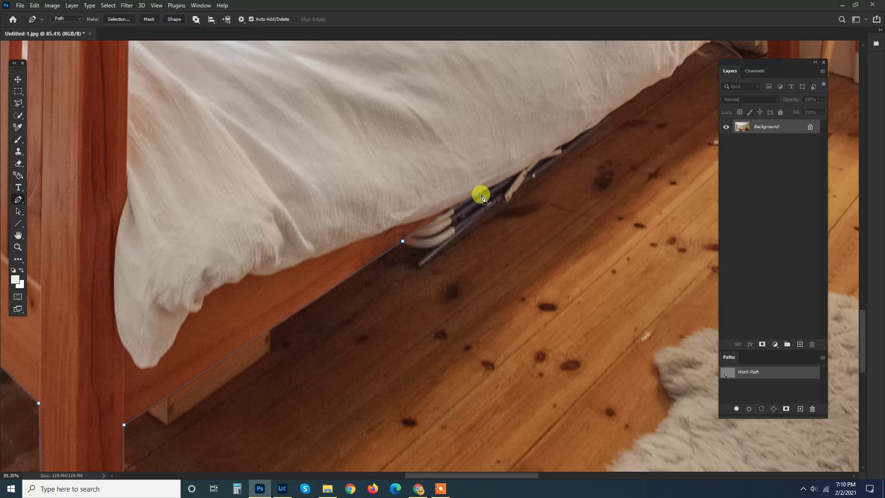
{"action": "scroll", "coordinate": [481, 197], "scroll_direction": "down", "scroll_amount": 3}
{"action": "scroll", "coordinate": [429, 227], "scroll_direction": "up", "scroll_amount": 5}
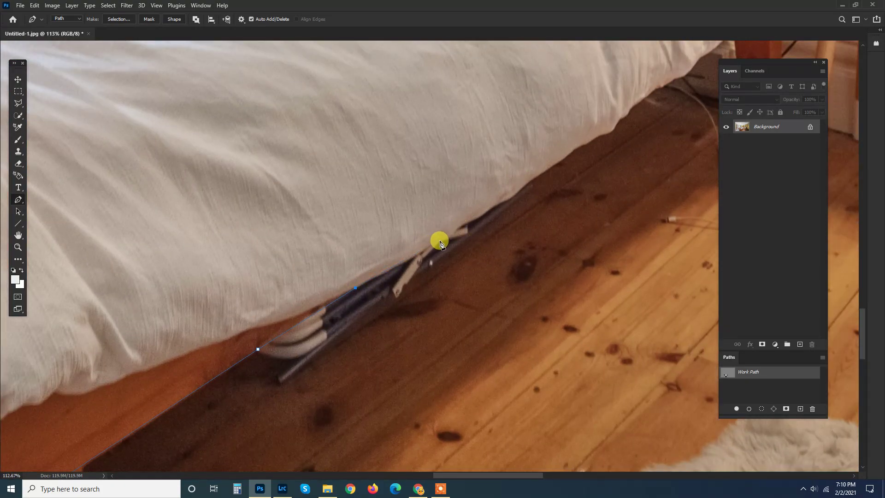
{"action": "scroll", "coordinate": [470, 224], "scroll_direction": "up", "scroll_amount": 3}
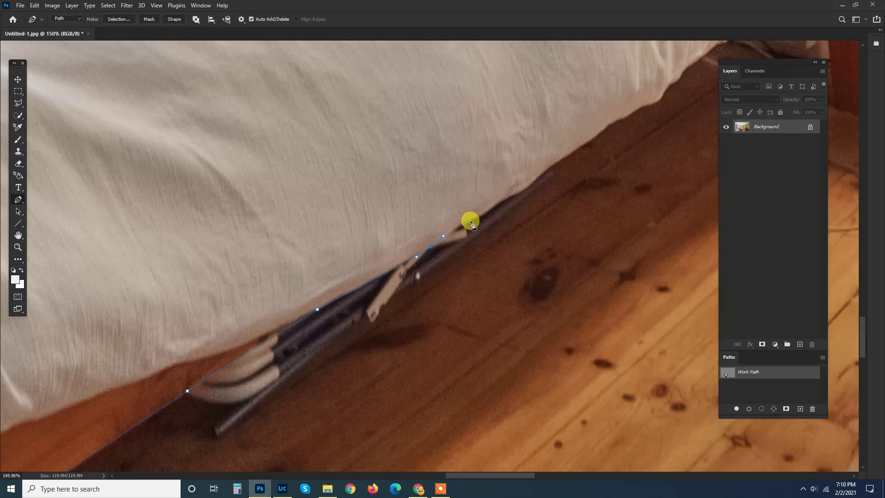
{"action": "left_click_drag", "start_coordinate": [518, 194], "coordinate": [549, 164]}
{"action": "left_click_drag", "start_coordinate": [617, 119], "coordinate": [622, 120]}
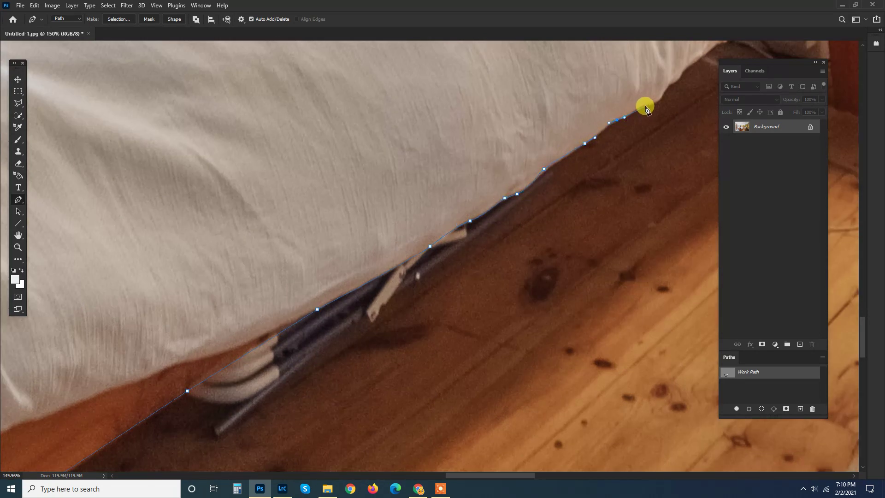
Step: Trace the path around the duvet's wavy edge up to the cable near the headboard leg
{"action": "left_click_drag", "start_coordinate": [672, 84], "coordinate": [285, 339]}
{"action": "scroll", "coordinate": [285, 340], "scroll_direction": "up", "scroll_amount": 3}
{"action": "mouse_move", "coordinate": [283, 337]}
{"action": "left_mouse_down"}
{"action": "mouse_move", "coordinate": [296, 341]}
{"action": "mouse_move", "coordinate": [276, 348]}
{"action": "left_mouse_up"}
{"action": "left_click", "coordinate": [262, 368]}
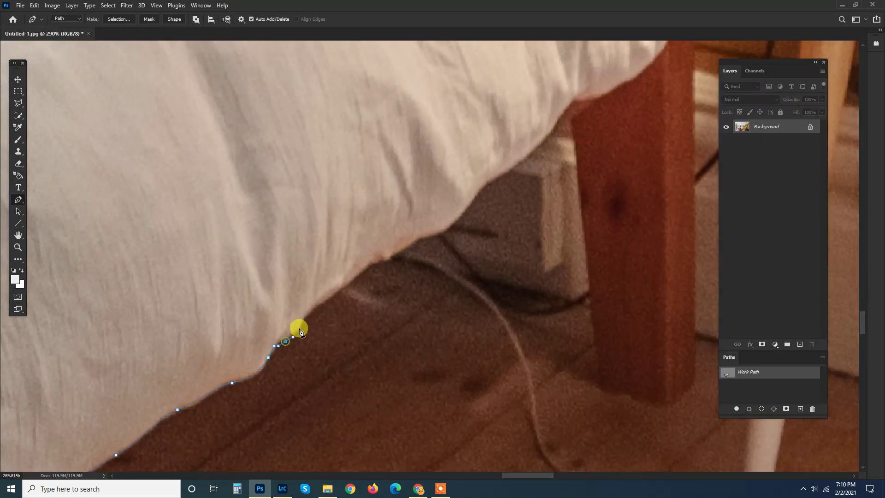
{"action": "left_click_drag", "start_coordinate": [309, 311], "coordinate": [324, 301]}
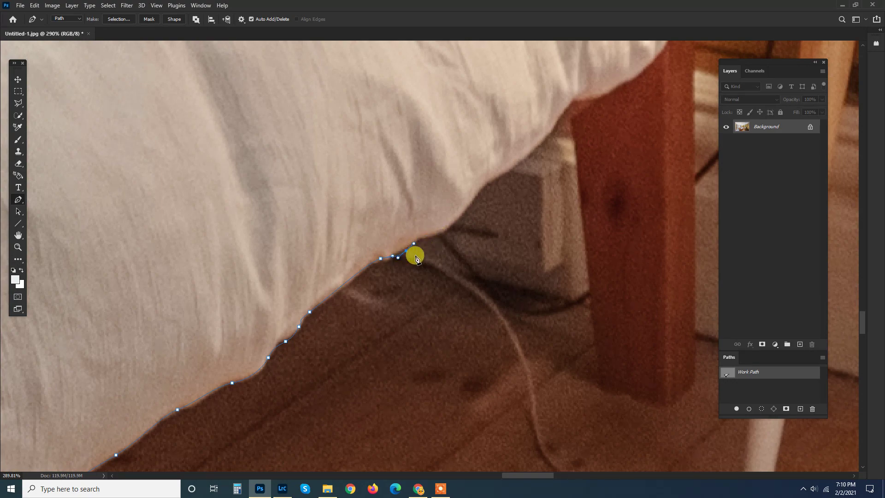
{"action": "left_click", "coordinate": [401, 252]}
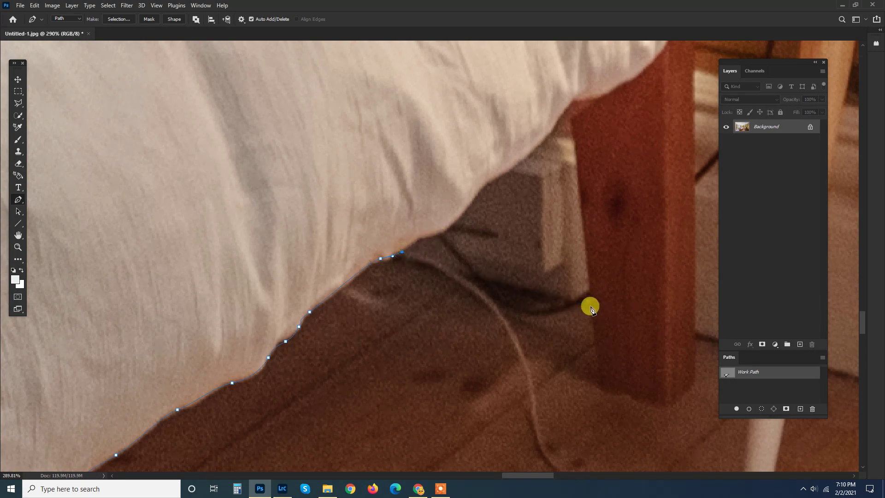
Step: Extend the path across to the headboard leg, around its foot and over to the nightstand's front leg
{"action": "left_click", "coordinate": [591, 305]}
{"action": "scroll", "coordinate": [493, 281], "scroll_direction": "down", "scroll_amount": 3}
{"action": "scroll", "coordinate": [489, 264], "scroll_direction": "up", "scroll_amount": 2}
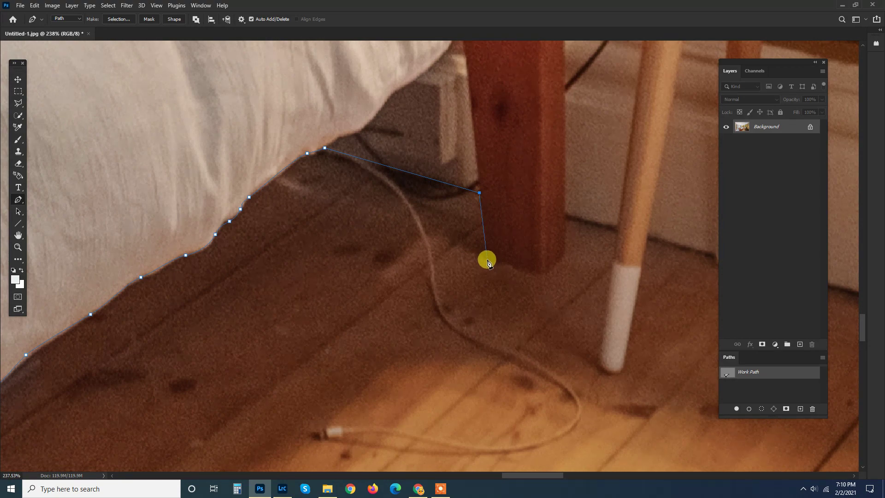
{"action": "left_click", "coordinate": [488, 261]}
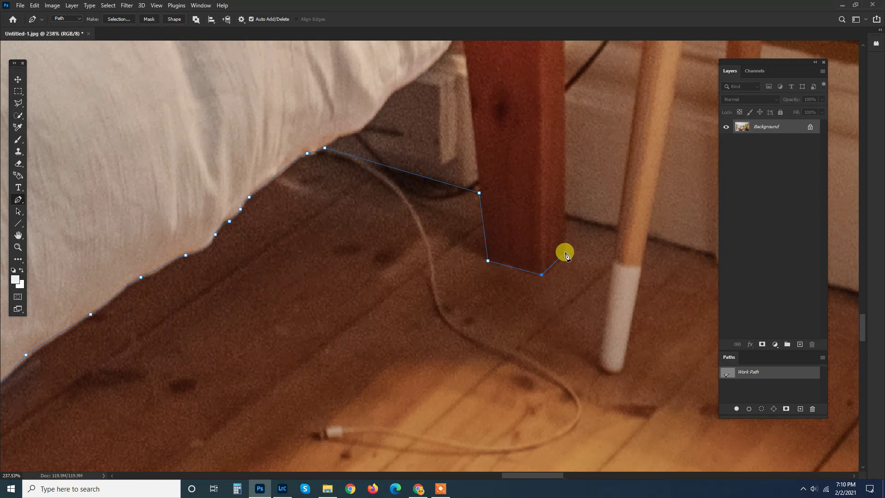
{"action": "left_click", "coordinate": [566, 254]}
{"action": "scroll", "coordinate": [566, 254], "scroll_direction": "down", "scroll_amount": 2}
{"action": "scroll", "coordinate": [573, 267], "scroll_direction": "down", "scroll_amount": 1}
{"action": "left_click", "coordinate": [588, 228]}
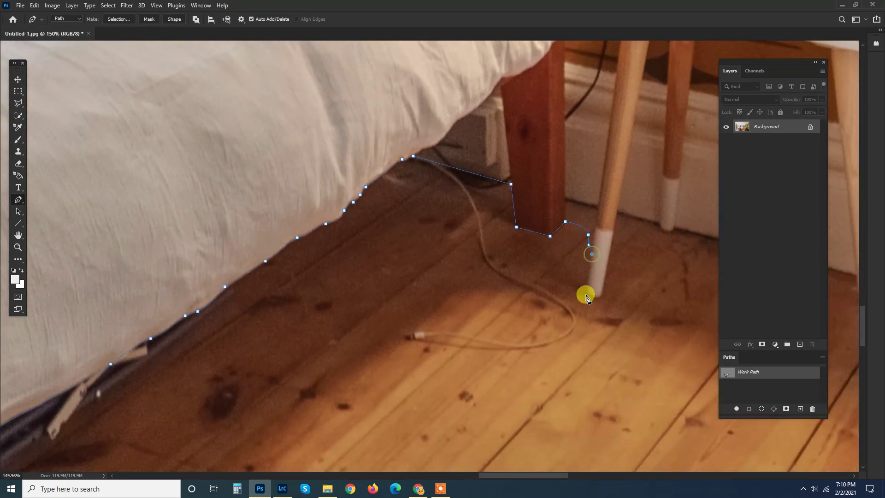
Step: Close the path around the floor past the sheepskin and beyond the photo's lower edge, and convert it to a selection
{"action": "scroll", "coordinate": [606, 323], "scroll_direction": "down", "scroll_amount": 2}
{"action": "left_click_drag", "start_coordinate": [610, 371], "coordinate": [613, 266]}
{"action": "left_click_drag", "start_coordinate": [684, 318], "coordinate": [660, 386]}
{"action": "scroll", "coordinate": [631, 392], "scroll_direction": "down", "scroll_amount": 2}
{"action": "left_click_drag", "start_coordinate": [594, 380], "coordinate": [605, 276]}
{"action": "scroll", "coordinate": [486, 357], "scroll_direction": "down", "scroll_amount": 5}
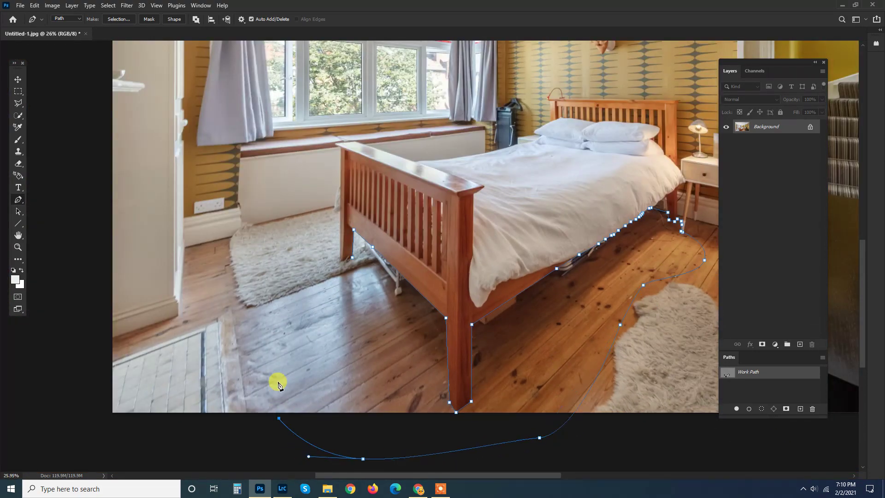
{"action": "left_click_drag", "start_coordinate": [313, 310], "coordinate": [386, 239]}
{"action": "scroll", "coordinate": [330, 271], "scroll_direction": "up", "scroll_amount": 3}
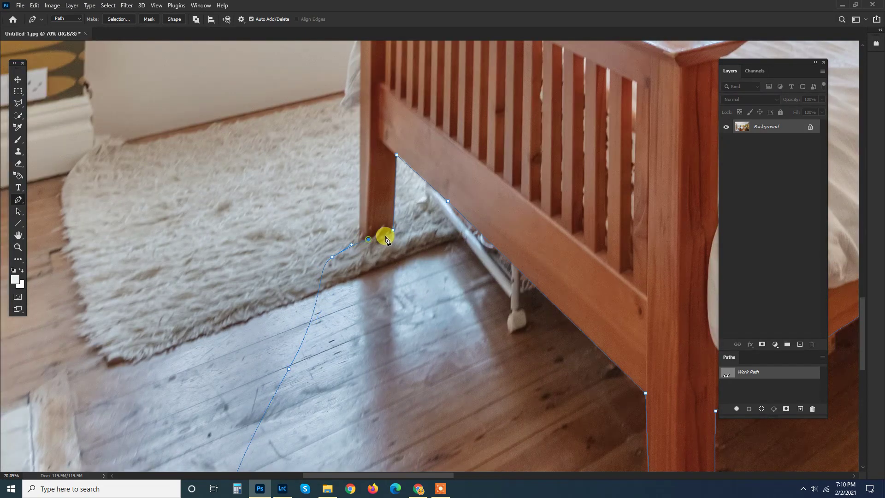
{"action": "key", "text": "ctrl+Return"}
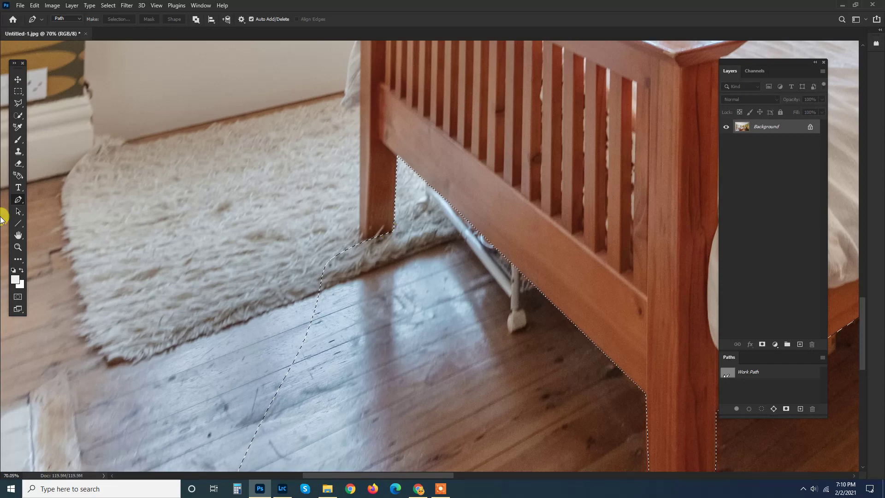
Step: Clone rug texture over the end of the white metal frame beside the footboard leg, enlarging the Clone Stamp brush
{"action": "key", "text": "s"}
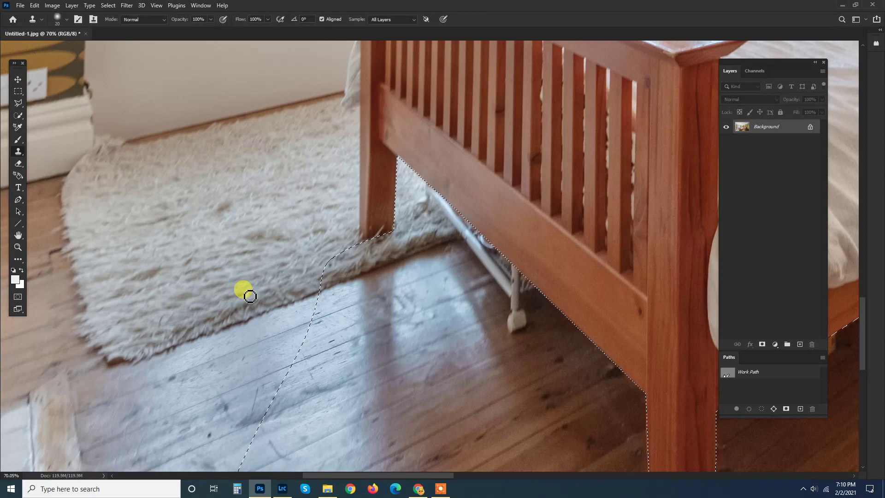
{"action": "scroll", "coordinate": [429, 263], "scroll_direction": "up", "scroll_amount": 3}
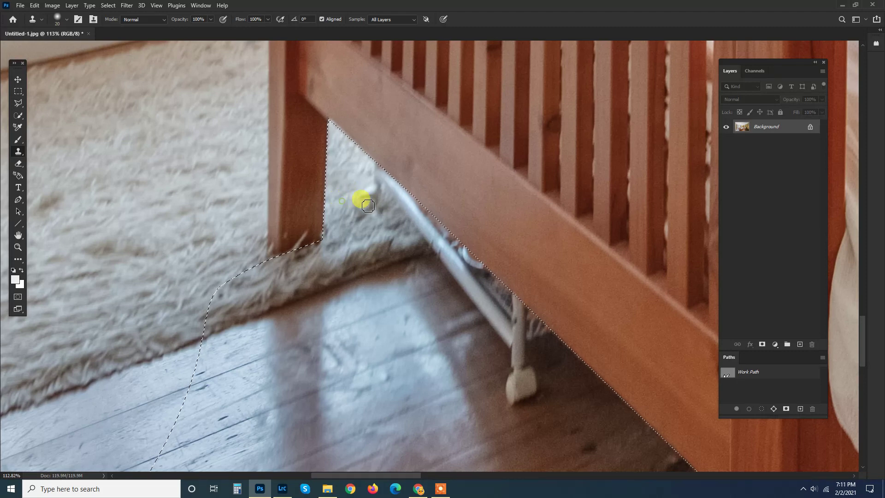
{"action": "key", "text": "bracketright"}
{"action": "key", "text": "bracketright"}
{"action": "mouse_move", "coordinate": [368, 192]}
{"action": "left_mouse_down"}
{"action": "mouse_move", "coordinate": [376, 171]}
{"action": "mouse_move", "coordinate": [392, 180]}
{"action": "left_mouse_up"}
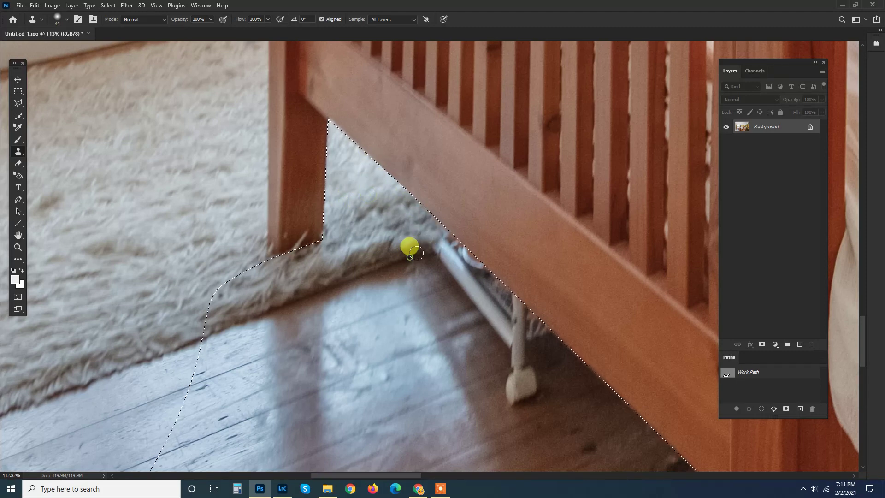
Step: Clone floorboards over the rest of the white frame and its caster under the footboard, enlarging the brush to 70 px
{"action": "scroll", "coordinate": [415, 252], "scroll_direction": "up", "scroll_amount": 3}
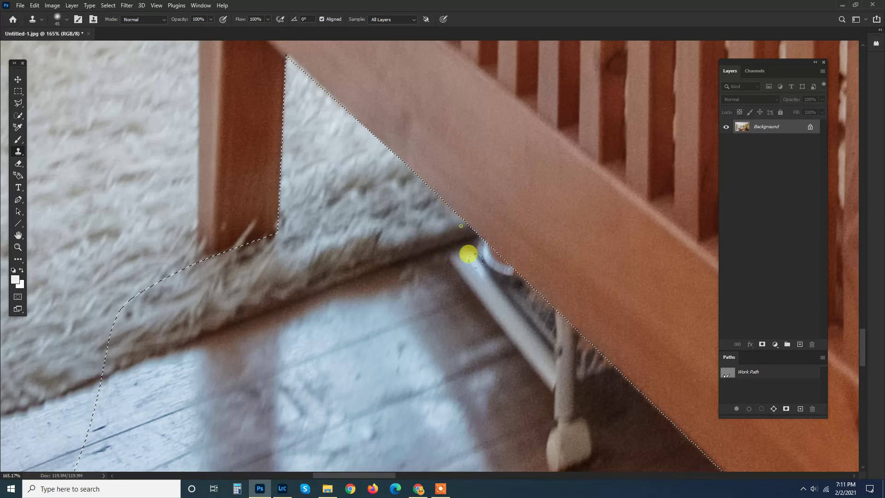
{"action": "mouse_move", "coordinate": [468, 254]}
{"action": "left_mouse_down"}
{"action": "mouse_move", "coordinate": [482, 283]}
{"action": "mouse_move", "coordinate": [475, 235]}
{"action": "mouse_move", "coordinate": [459, 292]}
{"action": "mouse_move", "coordinate": [491, 287]}
{"action": "mouse_move", "coordinate": [501, 306]}
{"action": "mouse_move", "coordinate": [500, 277]}
{"action": "mouse_move", "coordinate": [544, 312]}
{"action": "mouse_move", "coordinate": [548, 330]}
{"action": "mouse_move", "coordinate": [510, 306]}
{"action": "mouse_move", "coordinate": [491, 308]}
{"action": "mouse_move", "coordinate": [526, 340]}
{"action": "mouse_move", "coordinate": [526, 299]}
{"action": "mouse_move", "coordinate": [536, 358]}
{"action": "mouse_move", "coordinate": [496, 302]}
{"action": "mouse_move", "coordinate": [519, 326]}
{"action": "mouse_move", "coordinate": [497, 306]}
{"action": "mouse_move", "coordinate": [508, 292]}
{"action": "mouse_move", "coordinate": [503, 303]}
{"action": "mouse_move", "coordinate": [544, 322]}
{"action": "mouse_move", "coordinate": [493, 373]}
{"action": "left_mouse_up"}
{"action": "scroll", "coordinate": [489, 360], "scroll_direction": "up", "scroll_amount": 2}
{"action": "key", "text": "bracketright"}
{"action": "key", "text": "bracketright"}
{"action": "key", "text": "bracketright"}
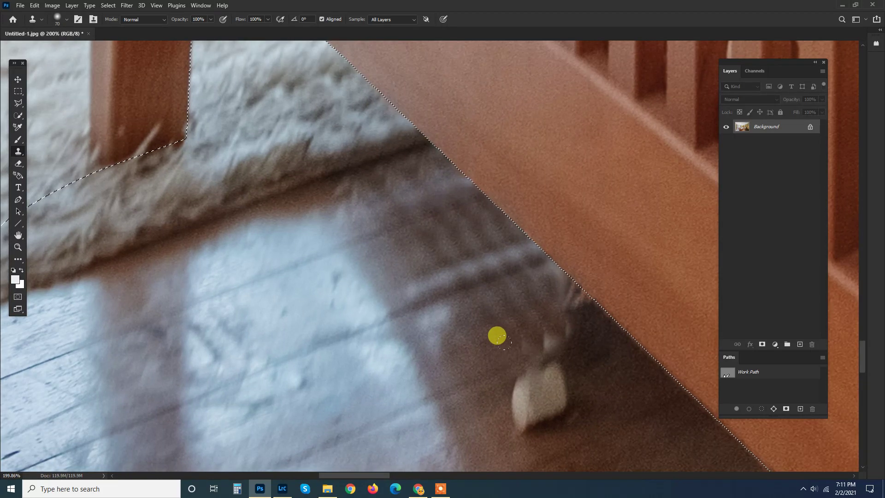
{"action": "scroll", "coordinate": [519, 345], "scroll_direction": "down", "scroll_amount": 2}
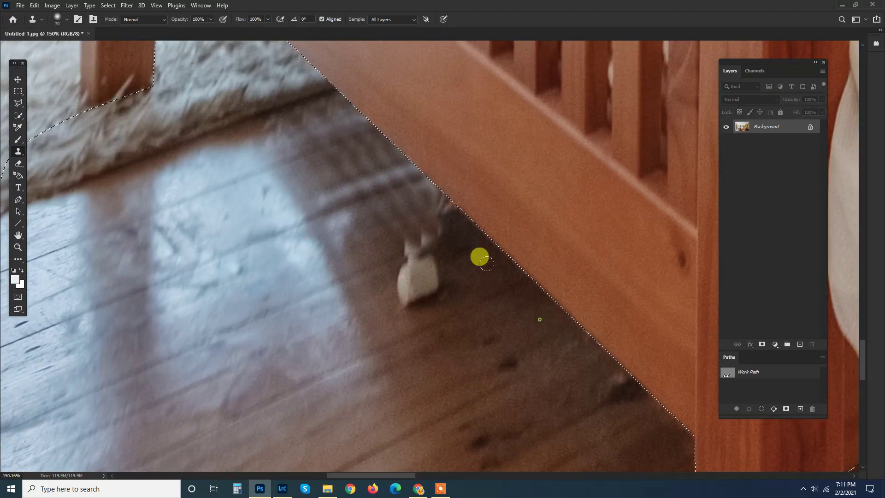
{"action": "mouse_move", "coordinate": [451, 224]}
{"action": "left_mouse_down"}
{"action": "mouse_move", "coordinate": [391, 263]}
{"action": "mouse_move", "coordinate": [433, 266]}
{"action": "mouse_move", "coordinate": [397, 280]}
{"action": "mouse_move", "coordinate": [486, 238]}
{"action": "mouse_move", "coordinate": [442, 292]}
{"action": "mouse_move", "coordinate": [426, 270]}
{"action": "mouse_move", "coordinate": [537, 317]}
{"action": "mouse_move", "coordinate": [449, 207]}
{"action": "mouse_move", "coordinate": [439, 202]}
{"action": "mouse_move", "coordinate": [401, 216]}
{"action": "mouse_move", "coordinate": [418, 193]}
{"action": "mouse_move", "coordinate": [376, 193]}
{"action": "mouse_move", "coordinate": [393, 195]}
{"action": "mouse_move", "coordinate": [390, 218]}
{"action": "mouse_move", "coordinate": [437, 282]}
{"action": "mouse_move", "coordinate": [402, 234]}
{"action": "mouse_move", "coordinate": [478, 268]}
{"action": "mouse_move", "coordinate": [454, 215]}
{"action": "mouse_move", "coordinate": [385, 163]}
{"action": "mouse_move", "coordinate": [367, 168]}
{"action": "mouse_move", "coordinate": [317, 94]}
{"action": "mouse_move", "coordinate": [352, 156]}
{"action": "mouse_move", "coordinate": [369, 123]}
{"action": "left_mouse_up"}
Step: Clone dark floorboards over the wooden block under the bed's side rail
{"action": "scroll", "coordinate": [369, 123], "scroll_direction": "down", "scroll_amount": 5}
{"action": "scroll", "coordinate": [530, 174], "scroll_direction": "up", "scroll_amount": 4}
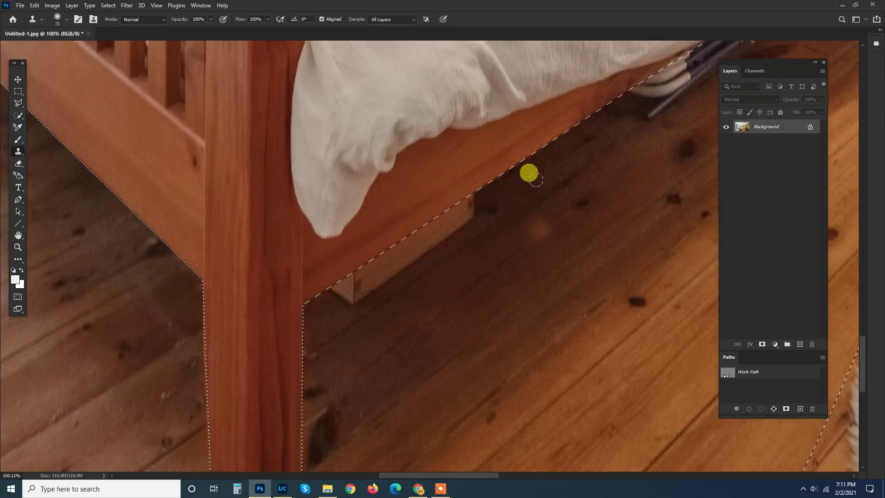
{"action": "mouse_move", "coordinate": [483, 194]}
{"action": "left_mouse_down"}
{"action": "mouse_move", "coordinate": [436, 217]}
{"action": "mouse_move", "coordinate": [477, 181]}
{"action": "mouse_move", "coordinate": [422, 227]}
{"action": "mouse_move", "coordinate": [440, 226]}
{"action": "mouse_move", "coordinate": [433, 236]}
{"action": "mouse_move", "coordinate": [409, 239]}
{"action": "mouse_move", "coordinate": [459, 218]}
{"action": "mouse_move", "coordinate": [403, 248]}
{"action": "mouse_move", "coordinate": [379, 249]}
{"action": "mouse_move", "coordinate": [432, 243]}
{"action": "mouse_move", "coordinate": [334, 273]}
{"action": "mouse_move", "coordinate": [425, 250]}
{"action": "mouse_move", "coordinate": [336, 289]}
{"action": "left_mouse_up"}
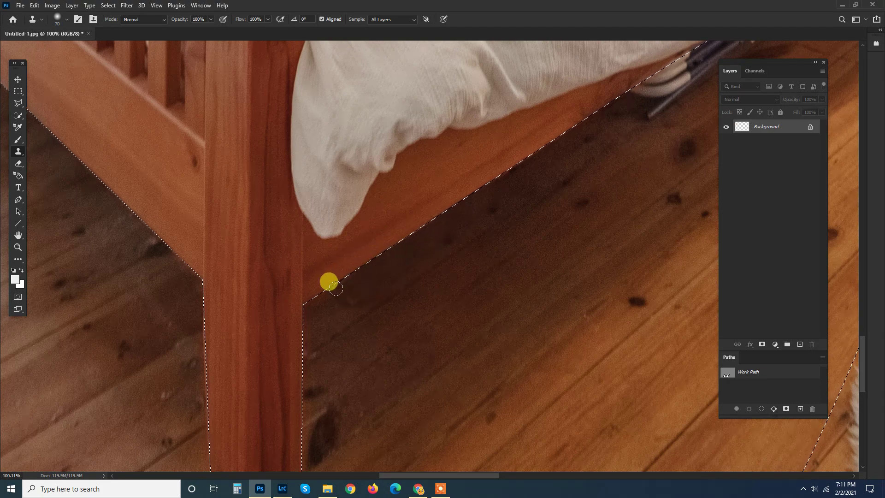
{"action": "left_click", "coordinate": [371, 253]}
Step: Clone shadowed floor over the folded metal frame protruding below the duvet
{"action": "left_click_drag", "start_coordinate": [531, 169], "coordinate": [300, 384]}
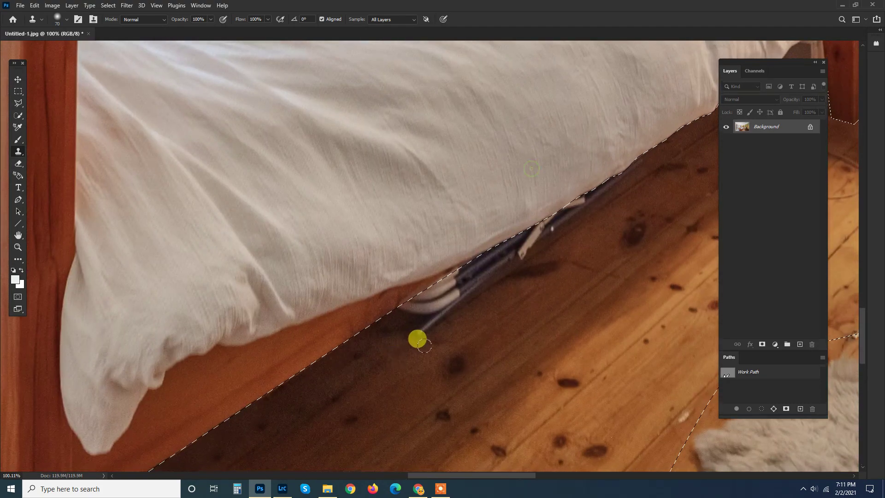
{"action": "scroll", "coordinate": [425, 346], "scroll_direction": "down", "scroll_amount": 2}
{"action": "left_click", "coordinate": [323, 385], "text": "alt"}
{"action": "mouse_move", "coordinate": [378, 329]}
{"action": "left_mouse_down"}
{"action": "mouse_move", "coordinate": [454, 281]}
{"action": "mouse_move", "coordinate": [403, 319]}
{"action": "mouse_move", "coordinate": [445, 298]}
{"action": "mouse_move", "coordinate": [413, 326]}
{"action": "mouse_move", "coordinate": [583, 202]}
{"action": "left_mouse_up"}
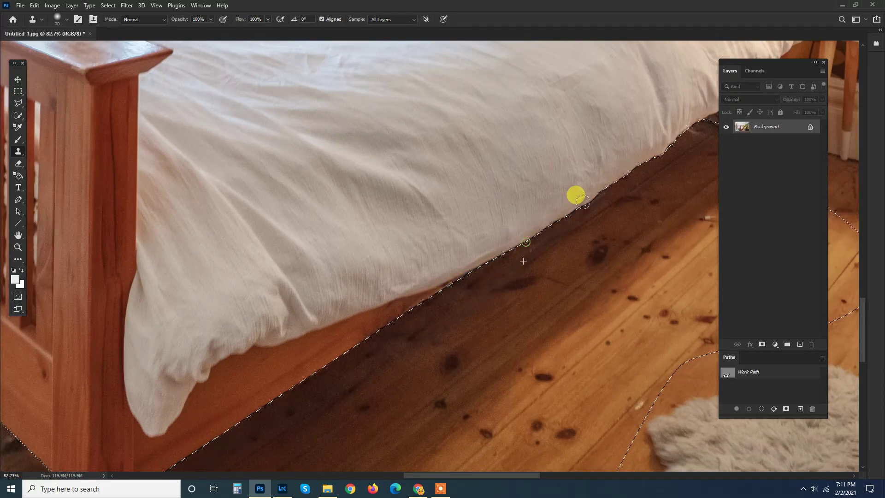
Step: Remove the cable from the floor near the nightstand by cloning floorboards over it, deselecting and patching the remnants
{"action": "scroll", "coordinate": [328, 284], "scroll_direction": "down", "scroll_amount": 5}
{"action": "scroll", "coordinate": [438, 306], "scroll_direction": "up", "scroll_amount": 6}
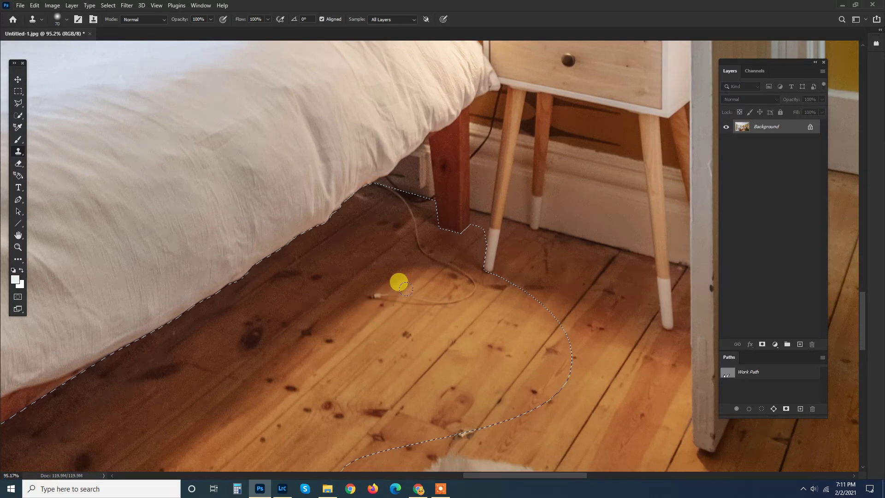
{"action": "mouse_move", "coordinate": [397, 287]}
{"action": "left_mouse_down"}
{"action": "mouse_move", "coordinate": [361, 288]}
{"action": "mouse_move", "coordinate": [450, 289]}
{"action": "mouse_move", "coordinate": [463, 302]}
{"action": "left_mouse_up"}
{"action": "key", "text": "ctrl+d"}
{"action": "key", "text": "j"}
{"action": "scroll", "coordinate": [430, 253], "scroll_direction": "up", "scroll_amount": 3}
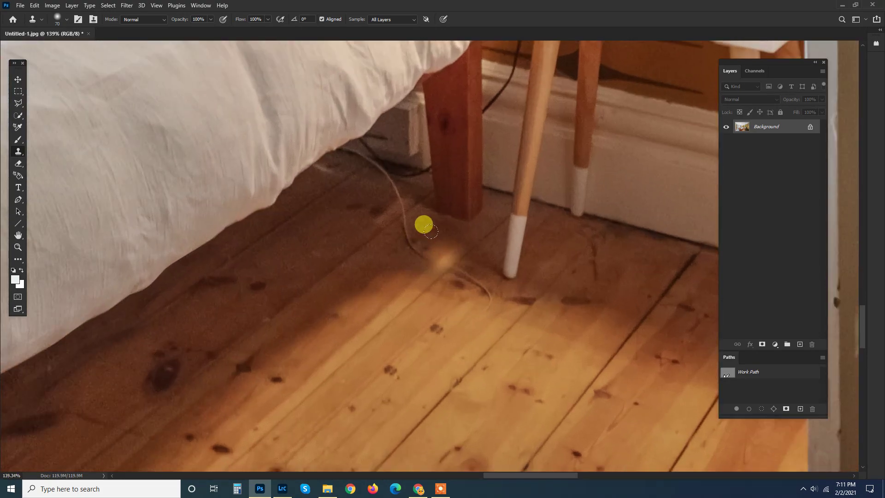
{"action": "mouse_move", "coordinate": [410, 241]}
{"action": "left_mouse_down"}
{"action": "mouse_move", "coordinate": [371, 269]}
{"action": "mouse_move", "coordinate": [444, 243]}
{"action": "left_mouse_up"}
{"action": "mouse_move", "coordinate": [442, 289]}
{"action": "left_mouse_down"}
{"action": "mouse_move", "coordinate": [505, 288]}
{"action": "mouse_move", "coordinate": [438, 339]}
{"action": "left_mouse_up"}
Step: Reload the work path as a selection, shade the floor under the bed with an 1100 px black brush at 12% opacity, and deselect
{"action": "scroll", "coordinate": [493, 331], "scroll_direction": "down", "scroll_amount": 5}
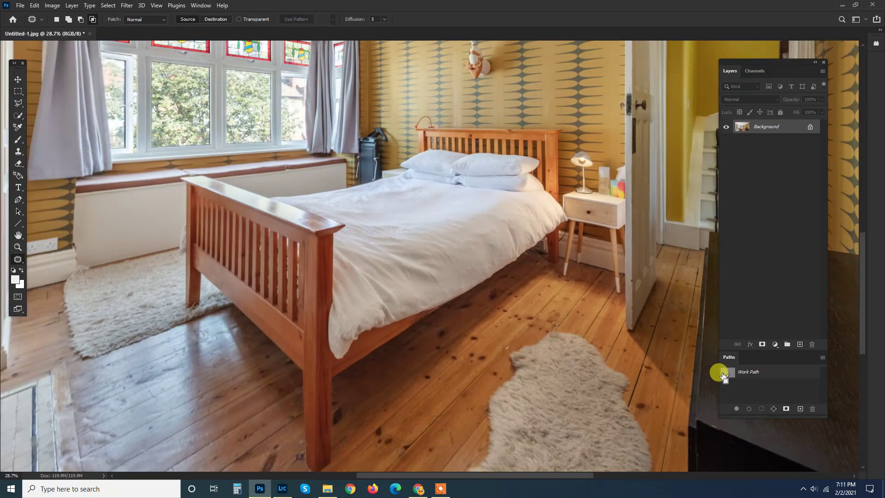
{"action": "left_click", "coordinate": [727, 373], "text": "ctrl"}
{"action": "key", "text": "b"}
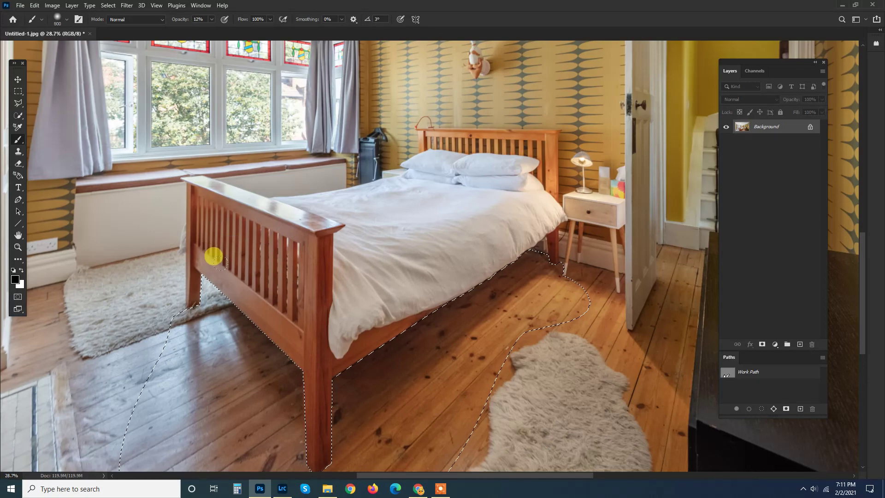
{"action": "key", "text": "bracketleft"}
{"action": "key", "text": "bracketright"}
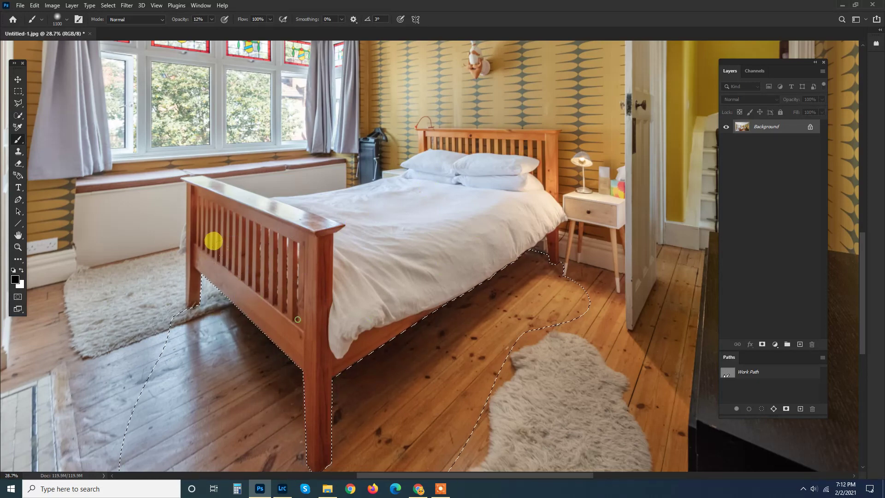
{"action": "scroll", "coordinate": [414, 326], "scroll_direction": "down", "scroll_amount": 3}
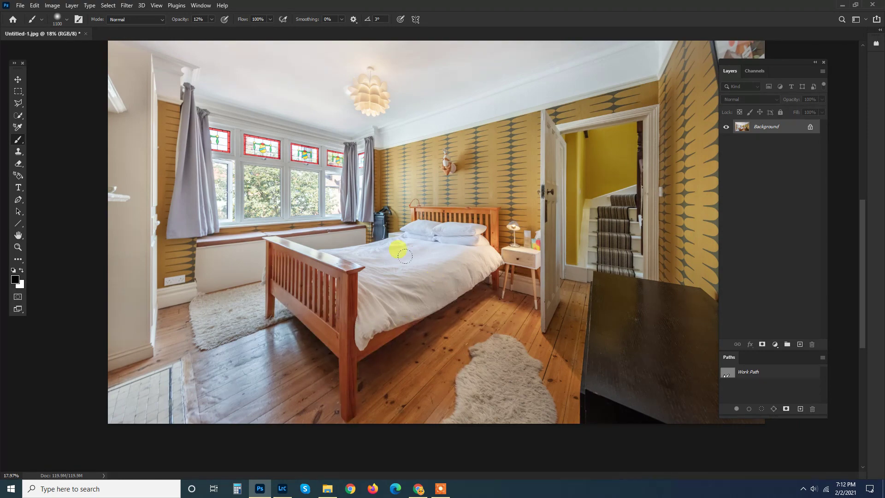
Step: Try boosting the overall saturation on a duplicate layer to check for colour casts, then cancel and delete the duplicate
{"action": "scroll", "coordinate": [347, 338], "scroll_direction": "down", "scroll_amount": 2}
{"action": "scroll", "coordinate": [346, 338], "scroll_direction": "up", "scroll_amount": 5}
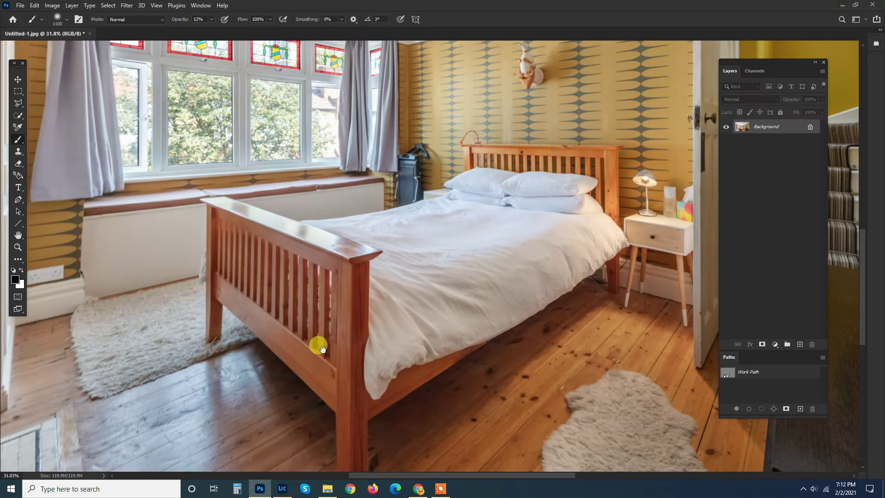
{"action": "scroll", "coordinate": [316, 343], "scroll_direction": "down", "scroll_amount": 5}
{"action": "scroll", "coordinate": [326, 173], "scroll_direction": "up", "scroll_amount": 3}
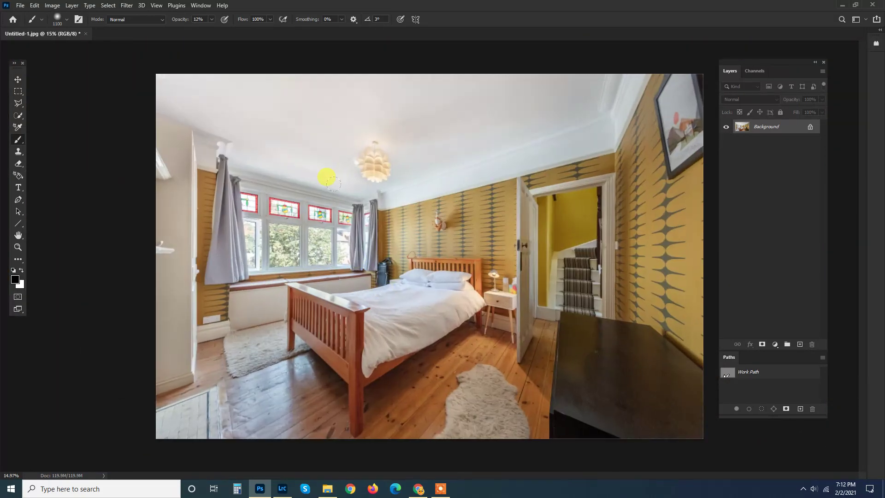
{"action": "scroll", "coordinate": [226, 177], "scroll_direction": "down", "scroll_amount": 3}
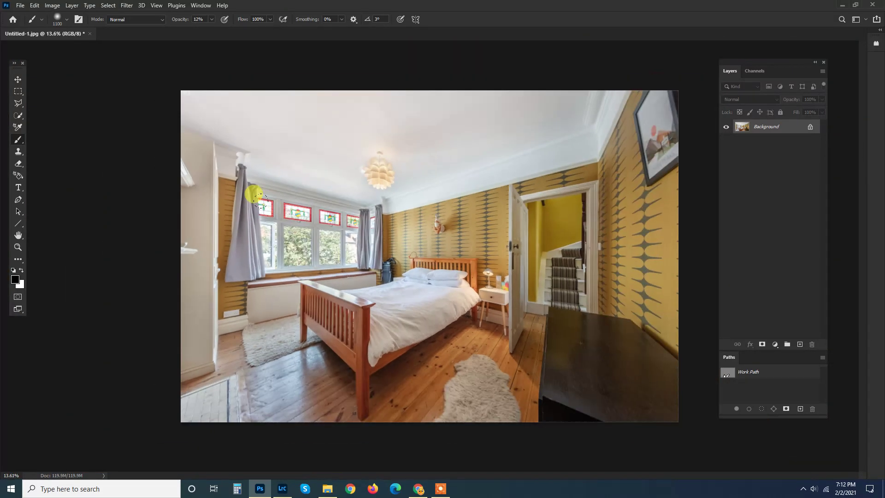
{"action": "key", "text": "ctrl+j"}
{"action": "key", "text": "ctrl+u"}
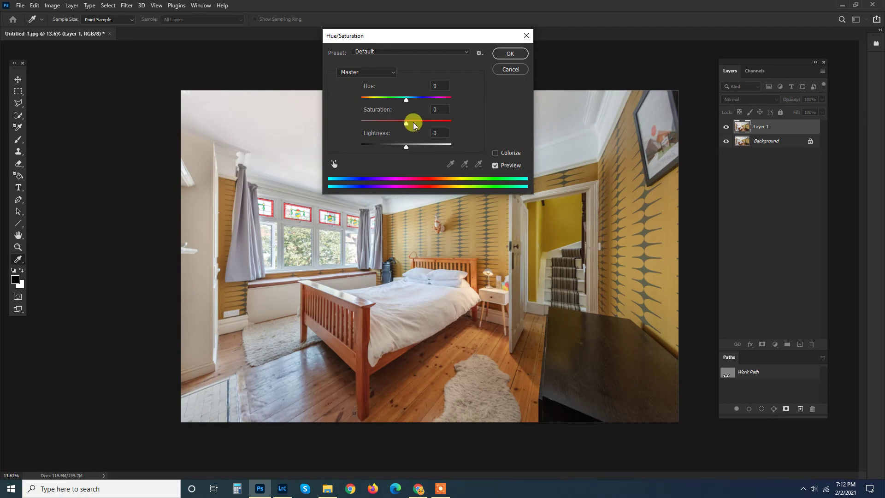
{"action": "left_click_drag", "start_coordinate": [412, 123], "coordinate": [570, 122]}
{"action": "left_click", "coordinate": [515, 70]}
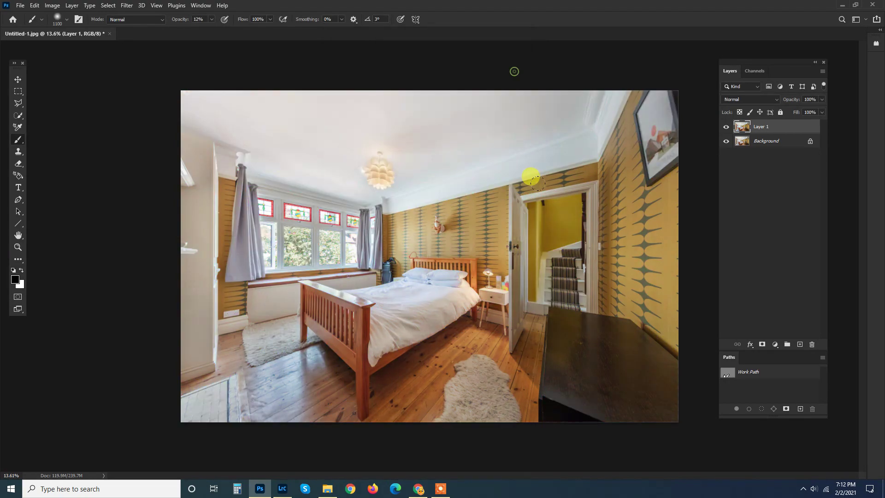
{"action": "key", "text": "Delete"}
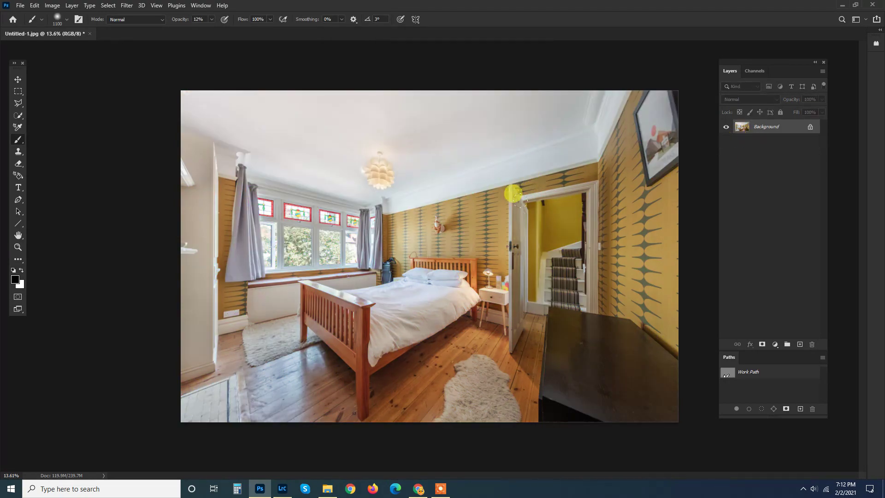
Step: Try the Cyans saturation at +100 on a duplicate layer to check for cyan casts, and discard the adjustment
{"action": "scroll", "coordinate": [227, 394], "scroll_direction": "up", "scroll_amount": 5}
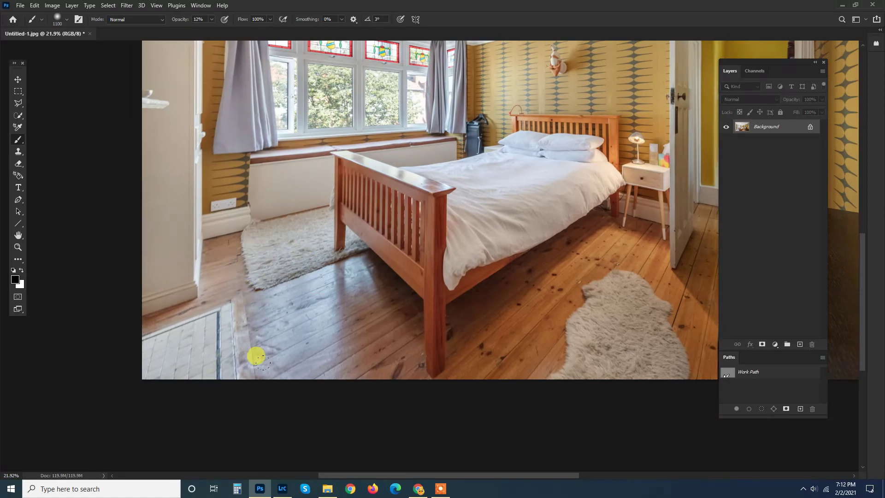
{"action": "scroll", "coordinate": [256, 357], "scroll_direction": "down", "scroll_amount": 2}
{"action": "scroll", "coordinate": [322, 267], "scroll_direction": "up", "scroll_amount": 3}
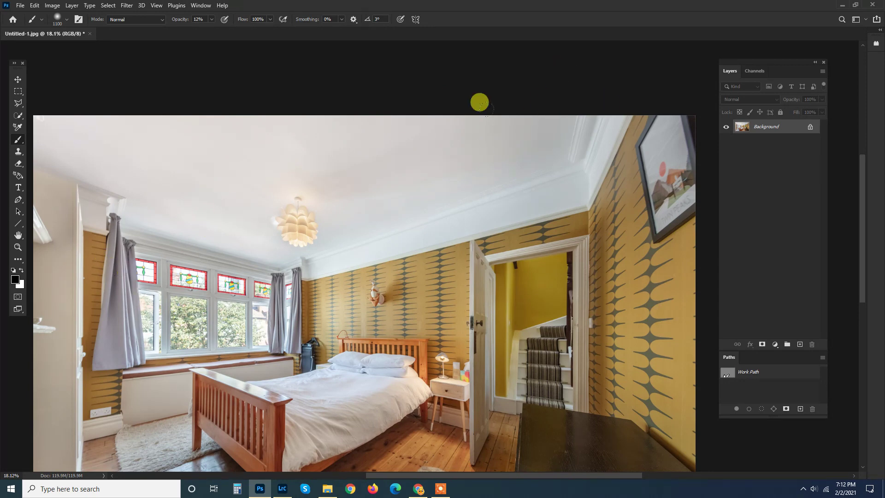
{"action": "scroll", "coordinate": [548, 113], "scroll_direction": "down", "scroll_amount": 1}
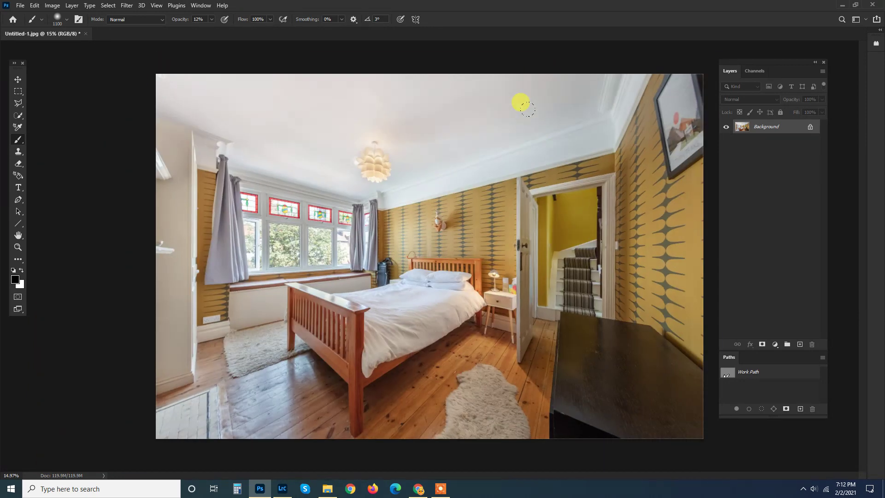
{"action": "key", "text": "ctrl+j"}
{"action": "key", "text": "ctrl+u"}
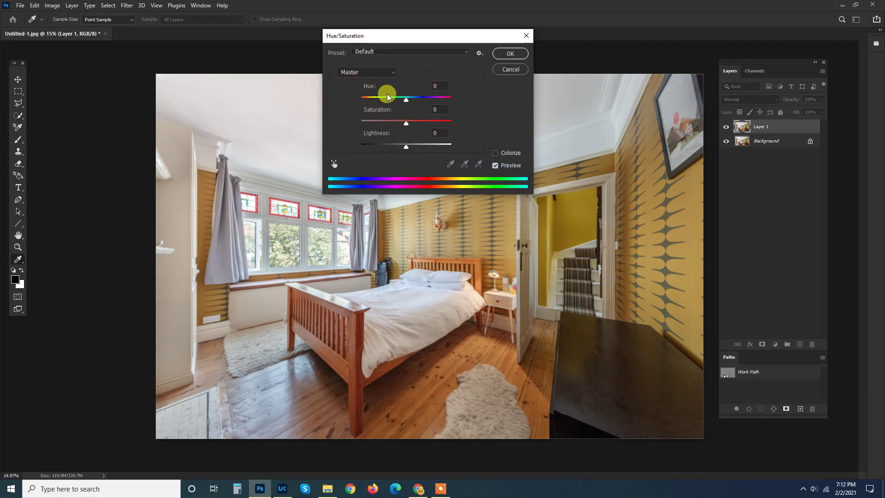
{"action": "left_click", "coordinate": [369, 72]}
{"action": "left_click", "coordinate": [363, 113]}
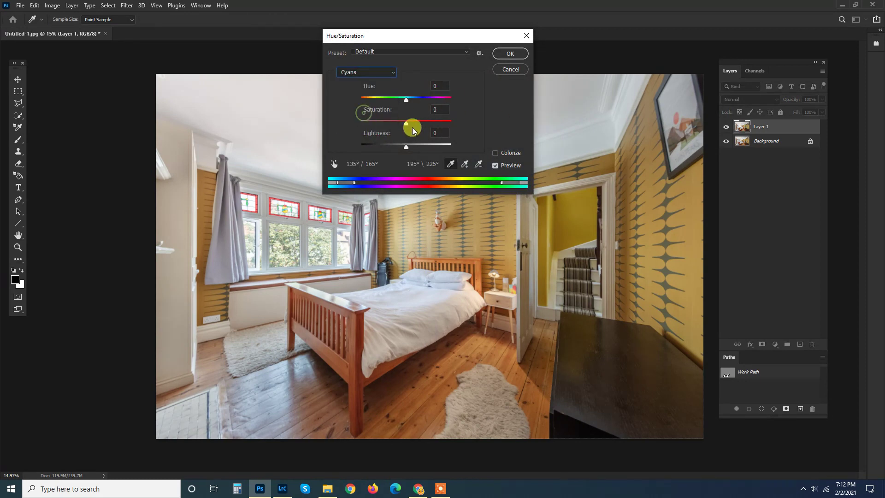
{"action": "left_click_drag", "start_coordinate": [412, 127], "coordinate": [504, 123]}
{"action": "left_click_drag", "start_coordinate": [466, 32], "coordinate": [596, 219]}
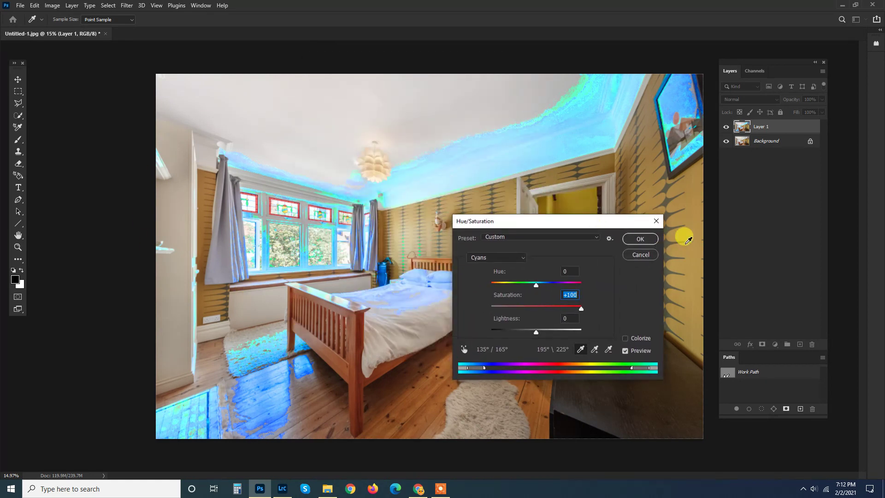
{"action": "left_click", "coordinate": [656, 220]}
{"action": "key", "text": "b"}
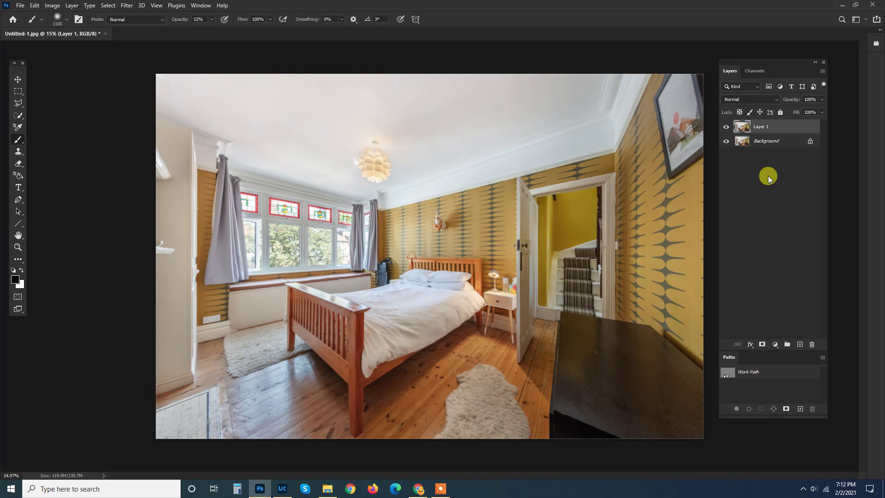
Step: Merge the duplicate layer down into the background and save the photo
{"action": "right_click", "coordinate": [760, 127]}
{"action": "left_click", "coordinate": [688, 361]}
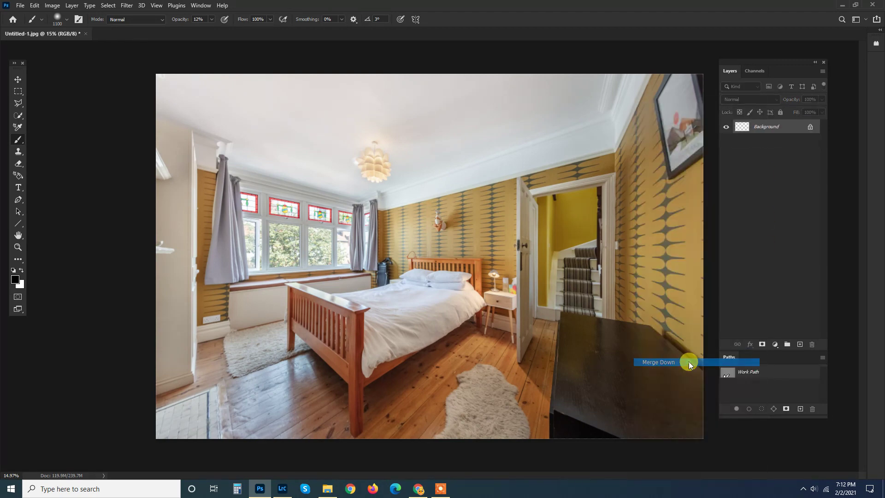
{"action": "key", "text": "ctrl+s"}
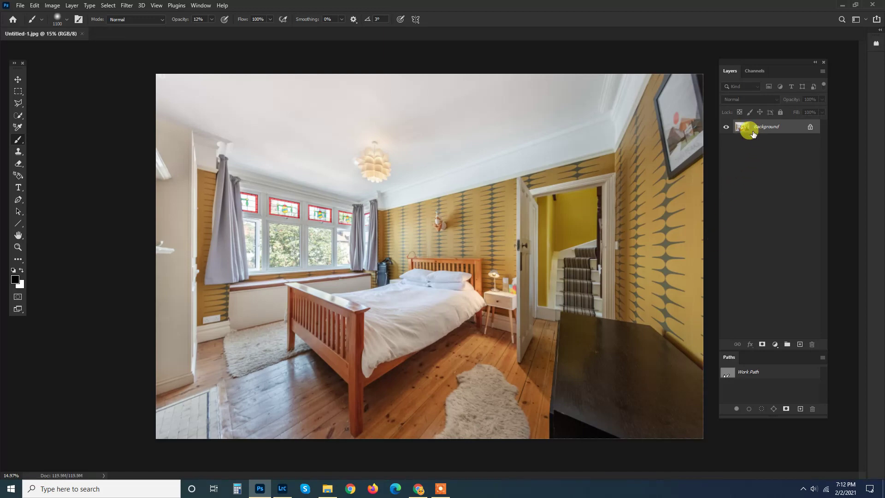
Step: Duplicate the background layer, open Curves with a sampled ceiling point on the channels, and compare the red, green and blue values
{"action": "left_click_drag", "start_coordinate": [749, 127], "coordinate": [800, 344]}
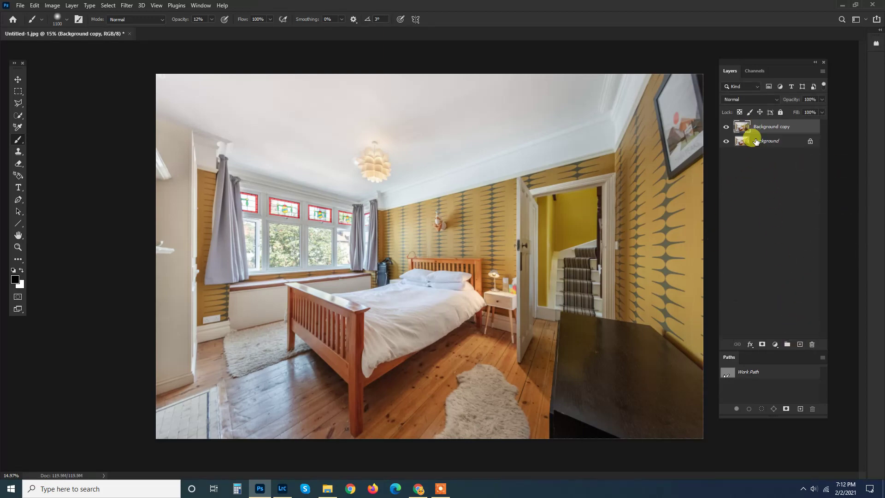
{"action": "key", "text": "ctrl+m"}
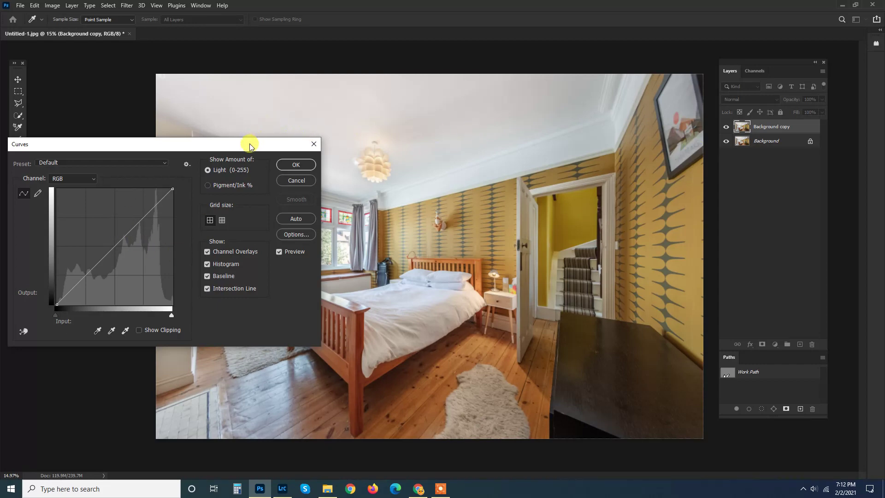
{"action": "left_click_drag", "start_coordinate": [249, 145], "coordinate": [508, 196]}
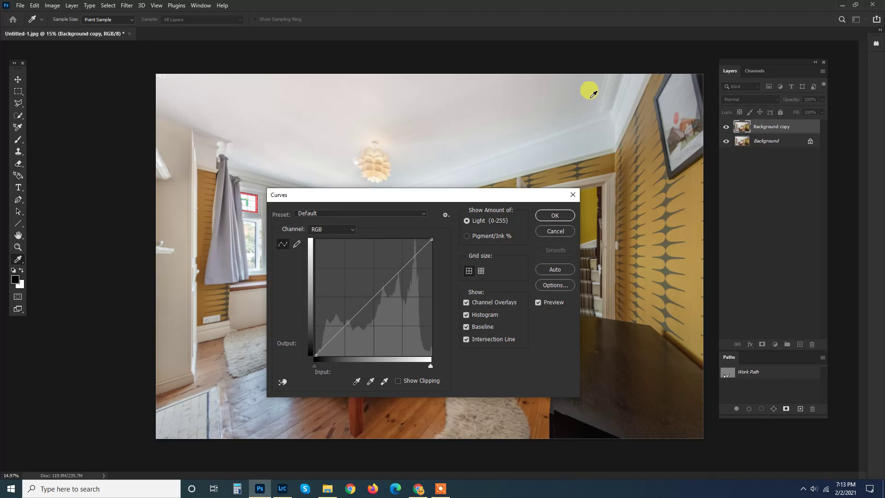
{"action": "left_click", "coordinate": [348, 227]}
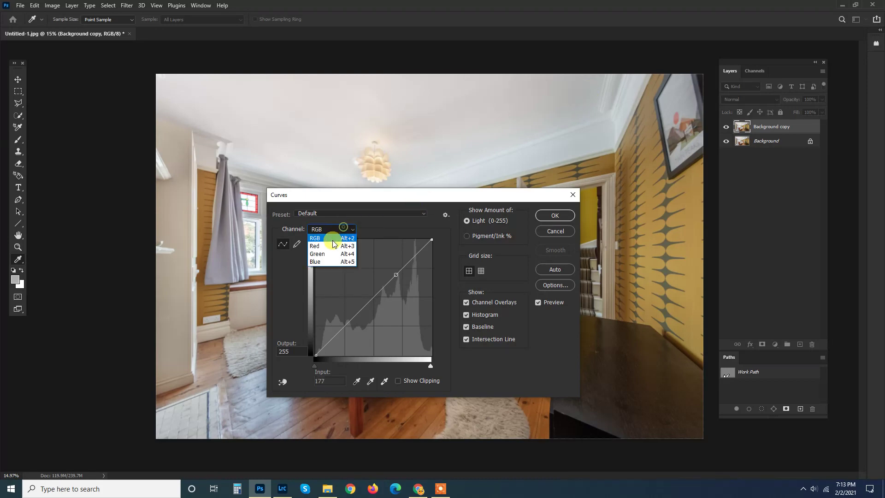
{"action": "left_click", "coordinate": [331, 243]}
{"action": "left_click", "coordinate": [342, 229]}
{"action": "left_click", "coordinate": [331, 253]}
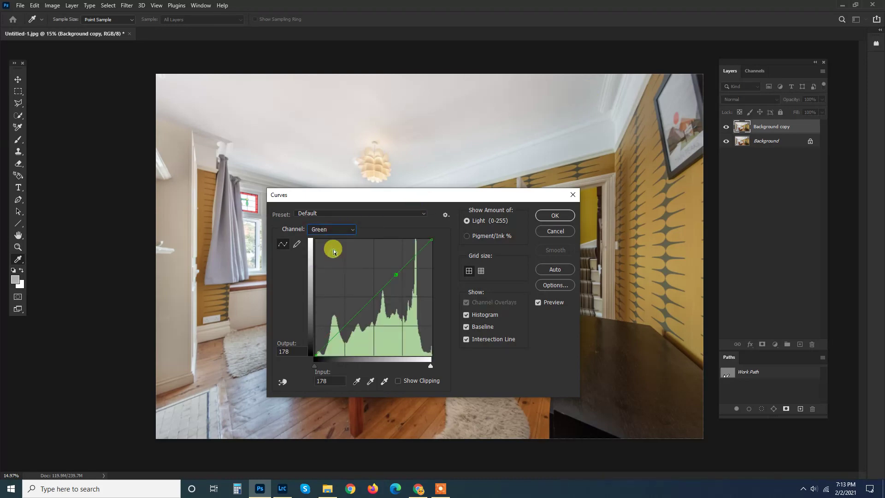
{"action": "left_click", "coordinate": [339, 229]}
{"action": "left_click", "coordinate": [331, 260]}
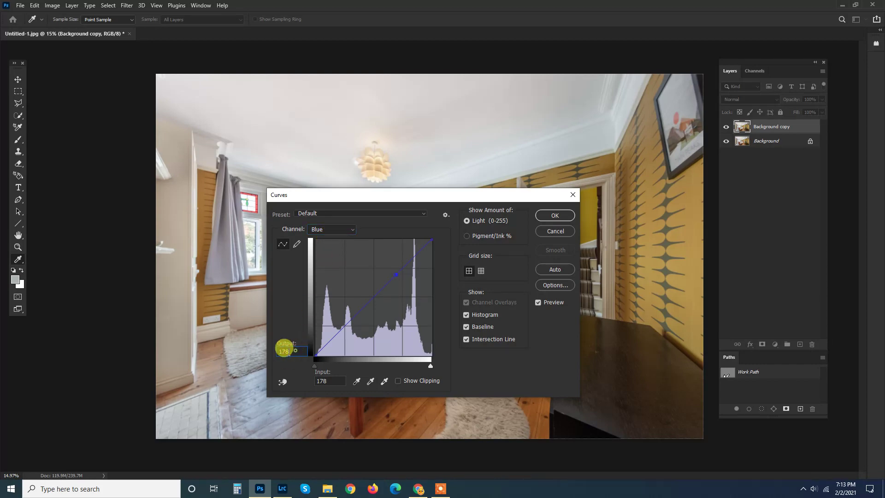
Step: Set the sampled point's output on the red curve to 178 and apply the Curves adjustment
{"action": "left_click_drag", "start_coordinate": [295, 350], "coordinate": [275, 352]}
{"action": "left_click", "coordinate": [332, 229]}
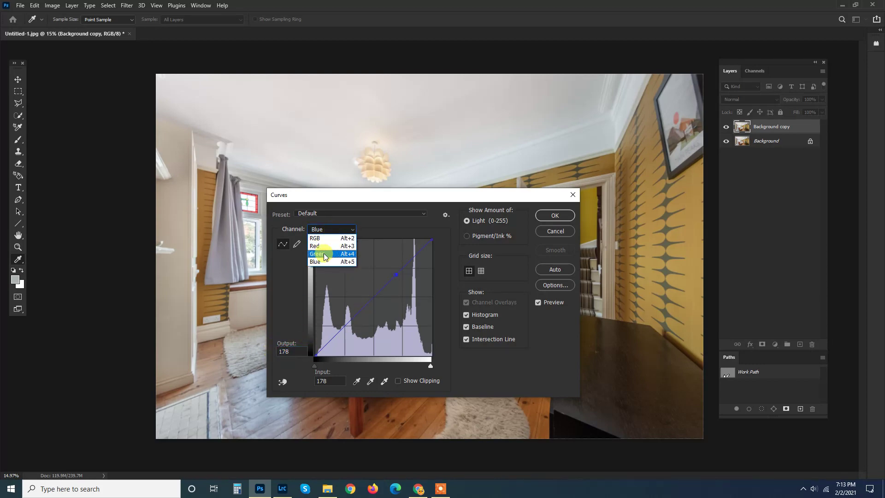
{"action": "left_click", "coordinate": [326, 252]}
{"action": "left_click", "coordinate": [332, 229]}
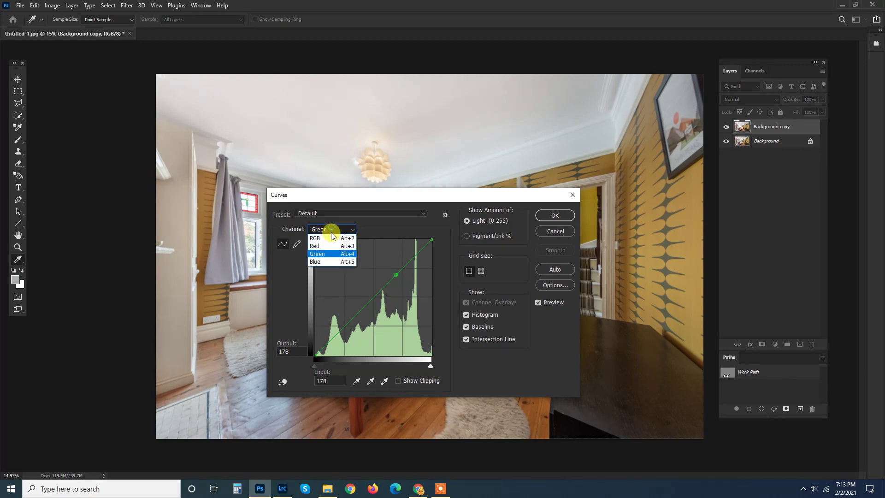
{"action": "left_click", "coordinate": [323, 244]}
{"action": "left_click_drag", "start_coordinate": [296, 348], "coordinate": [258, 348]}
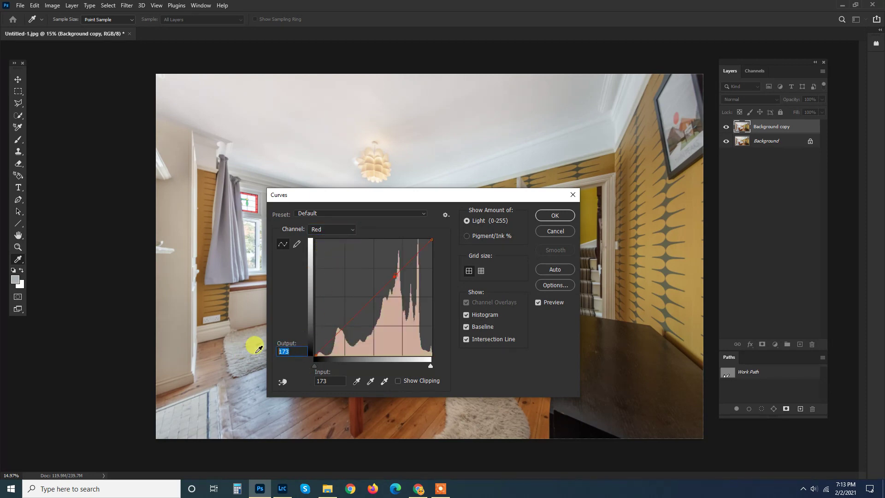
{"action": "type", "text": "178"}
{"action": "left_click", "coordinate": [554, 215]}
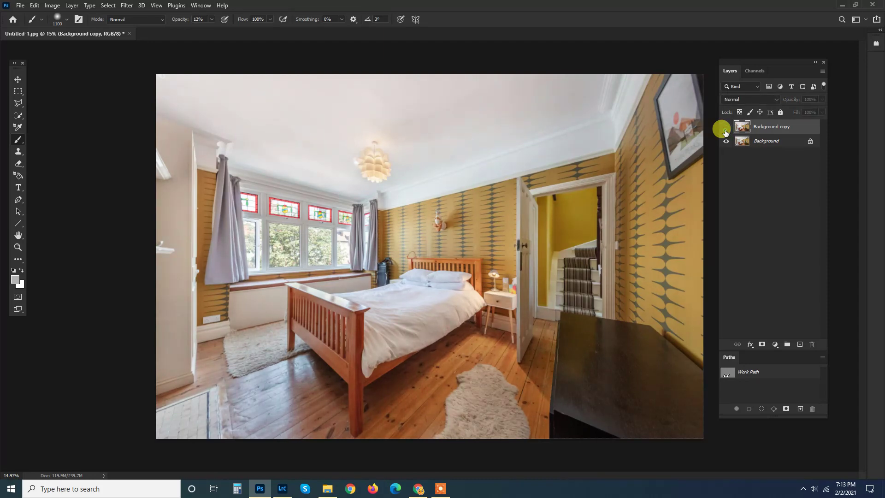
Step: Hide the corrected copy behind a black layer mask and paint it back over the ceiling with an 1100 px white brush at 12% opacity
{"action": "left_click", "coordinate": [725, 131]}
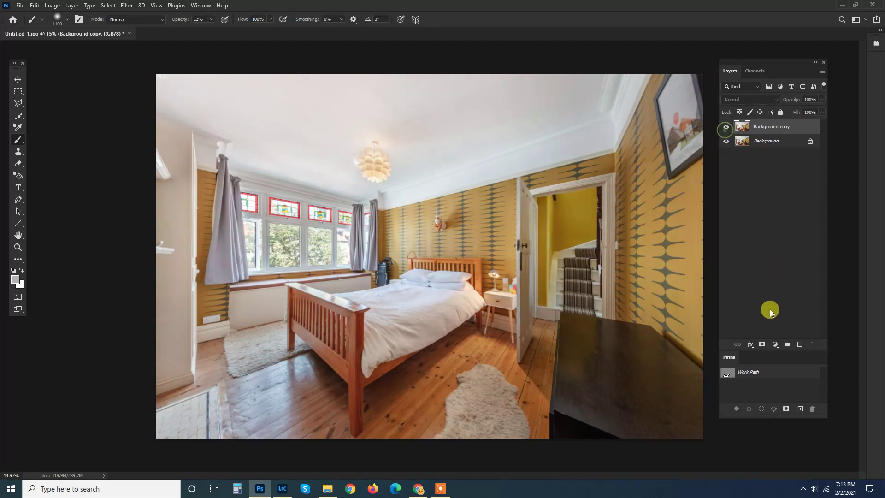
{"action": "left_click", "coordinate": [761, 345]}
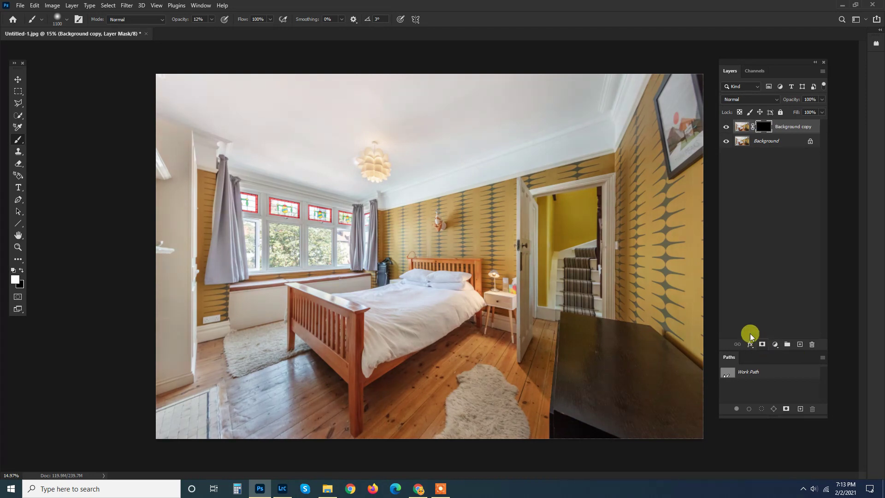
{"action": "scroll", "coordinate": [507, 80], "scroll_direction": "up", "scroll_amount": 1}
{"action": "key", "text": "bracketright"}
{"action": "key", "text": "bracketright"}
{"action": "key", "text": "bracketleft"}
{"action": "key", "text": "bracketleft"}
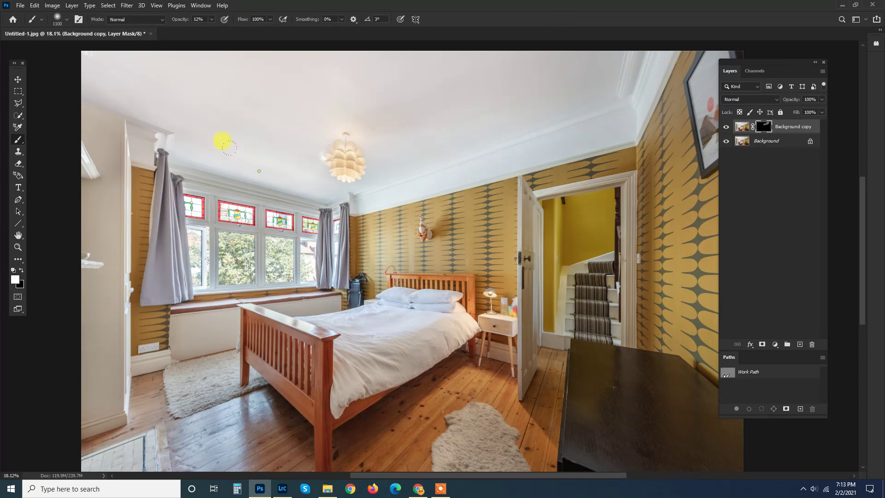
Step: Reveal the colour correction around the window by painting the mask white with 200 px and 1000 px brushes
{"action": "key", "text": "bracketleft"}
{"action": "key", "text": "bracketleft"}
{"action": "key", "text": "bracketleft"}
{"action": "key", "text": "bracketleft"}
{"action": "key", "text": "bracketleft"}
{"action": "key", "text": "bracketleft"}
{"action": "key", "text": "bracketleft"}
{"action": "key", "text": "bracketleft"}
{"action": "key", "text": "bracketleft"}
{"action": "key", "text": "bracketleft"}
{"action": "key", "text": "bracketleft"}
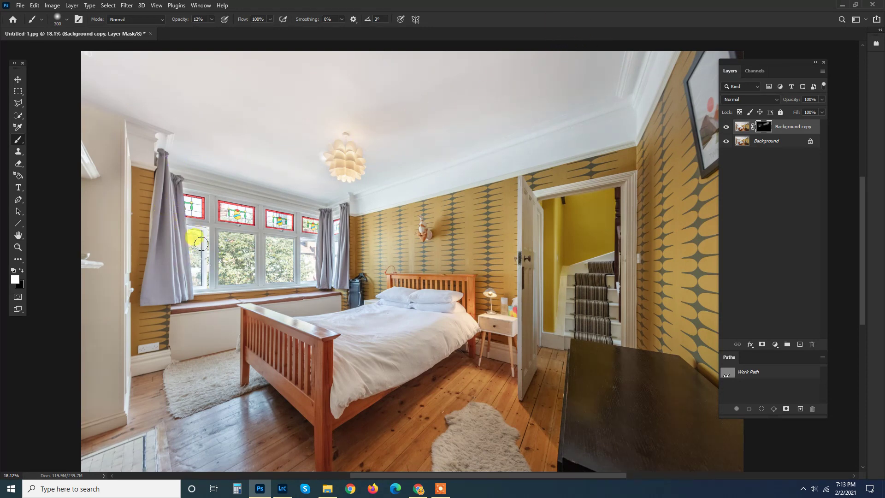
{"action": "key", "text": "bracketright"}
{"action": "key", "text": "bracketright"}
{"action": "key", "text": "bracketright"}
{"action": "key", "text": "bracketright"}
{"action": "key", "text": "bracketright"}
{"action": "key", "text": "bracketright"}
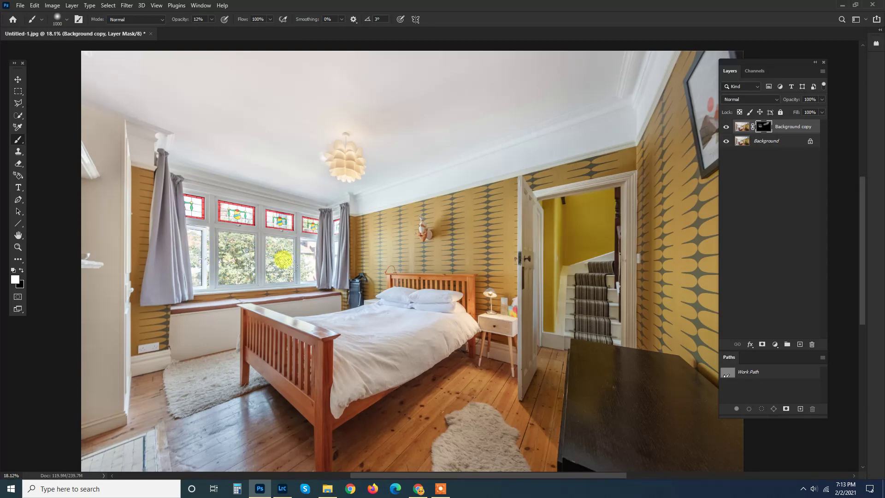
Step: Reveal the colour correction on the pillows and duvet with a 300 px brush, and enlarge the brush to 1600 px for broader areas
{"action": "key", "text": "bracketleft"}
{"action": "key", "text": "bracketleft"}
{"action": "key", "text": "bracketleft"}
{"action": "key", "text": "bracketleft"}
{"action": "key", "text": "bracketleft"}
{"action": "key", "text": "bracketleft"}
{"action": "key", "text": "bracketleft"}
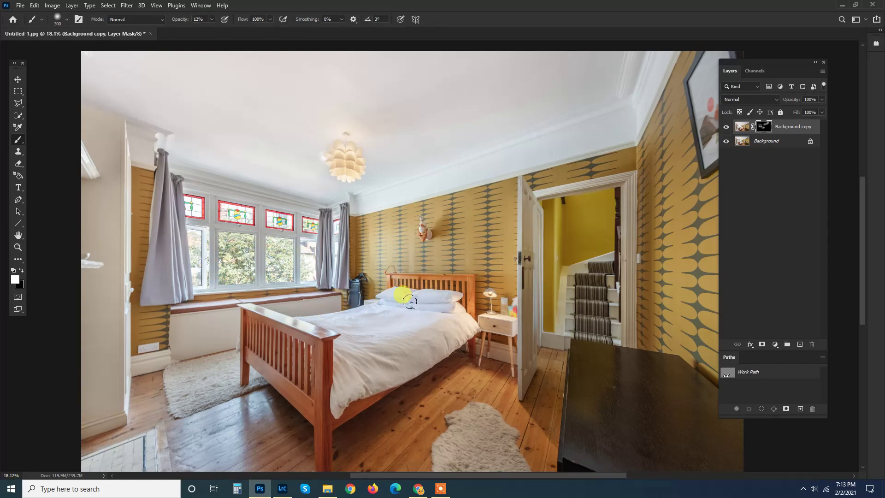
{"action": "left_click", "coordinate": [431, 307]}
{"action": "scroll", "coordinate": [386, 328], "scroll_direction": "down", "scroll_amount": 2}
{"action": "key", "text": "bracketright"}
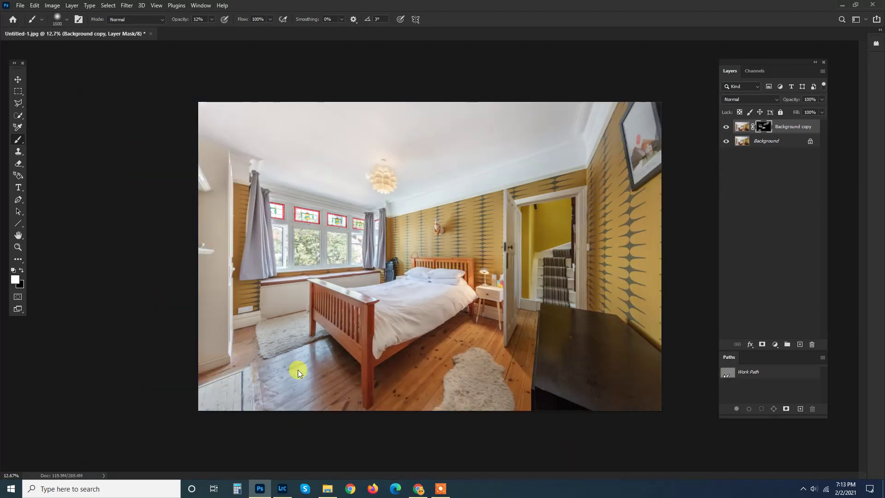
Step: Compare the photo with and without the masked correction, merge the corrected copy down into the background, and save the file
{"action": "left_click", "coordinate": [726, 128]}
{"action": "right_click", "coordinate": [781, 123]}
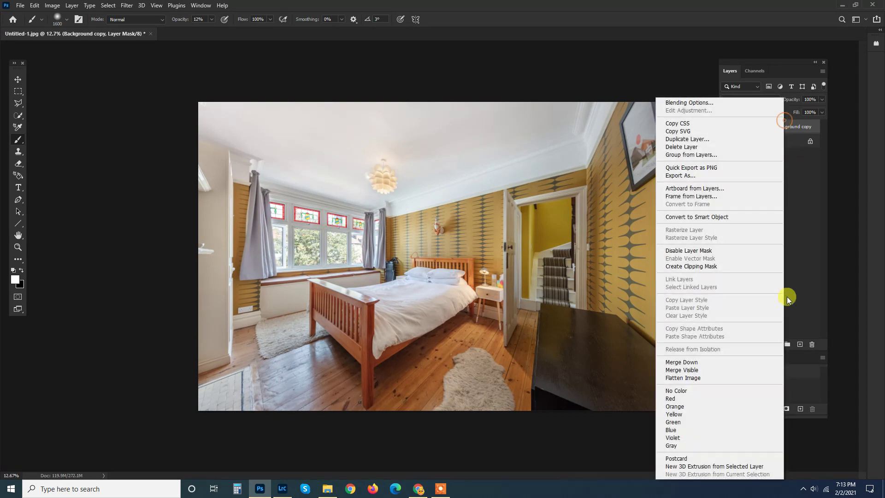
{"action": "left_click", "coordinate": [717, 362]}
{"action": "key", "text": "ctrl+s"}
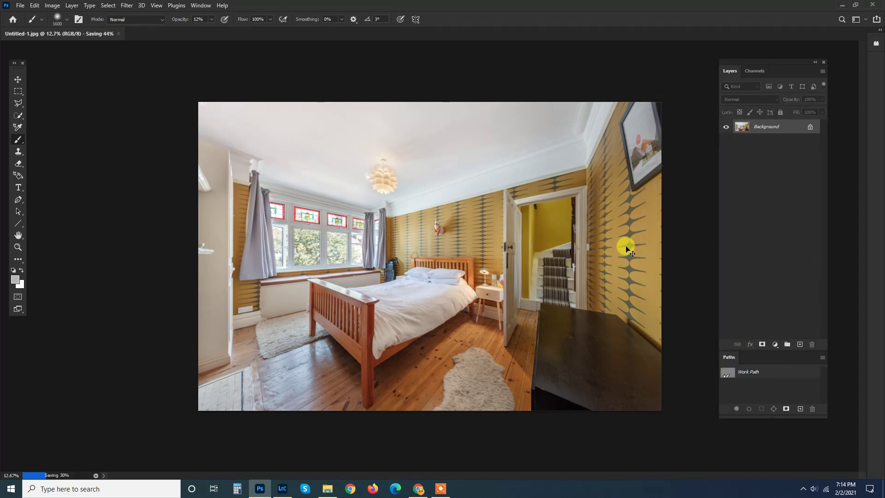
{"action": "key", "text": "ctrl+plus"}
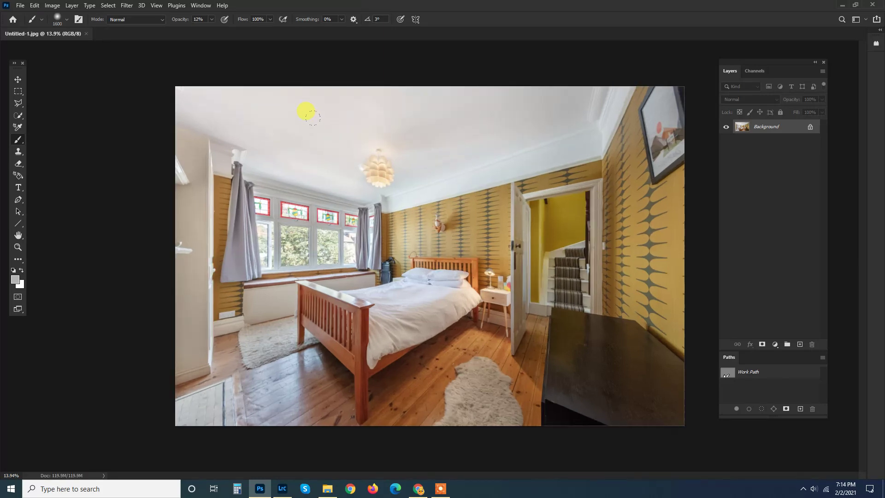
Step: Duplicate the background layer
{"action": "key", "text": "ctrl+minus"}
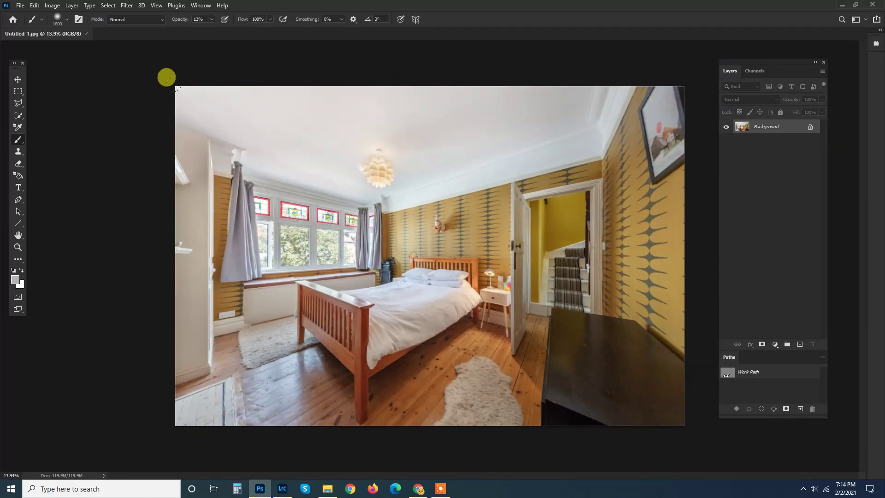
{"action": "scroll", "coordinate": [184, 81], "scroll_direction": "up", "scroll_amount": 3}
{"action": "scroll", "coordinate": [291, 96], "scroll_direction": "down", "scroll_amount": 3}
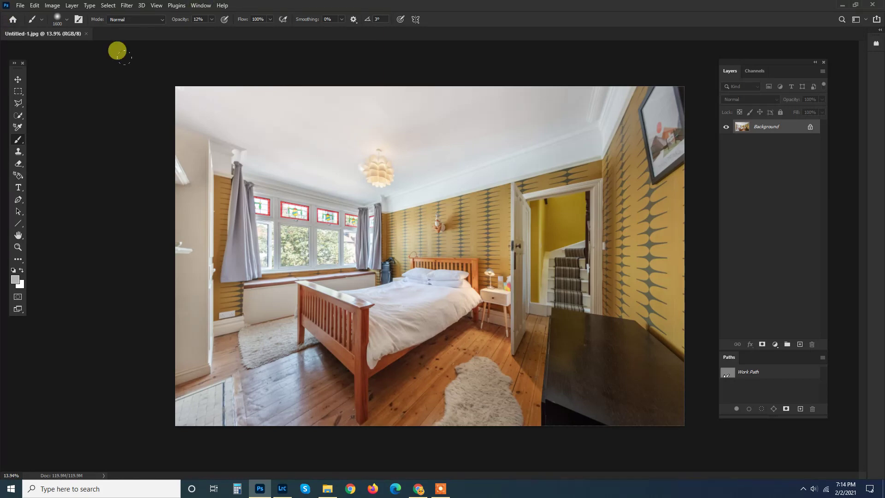
{"action": "key", "text": "ctrl+plus"}
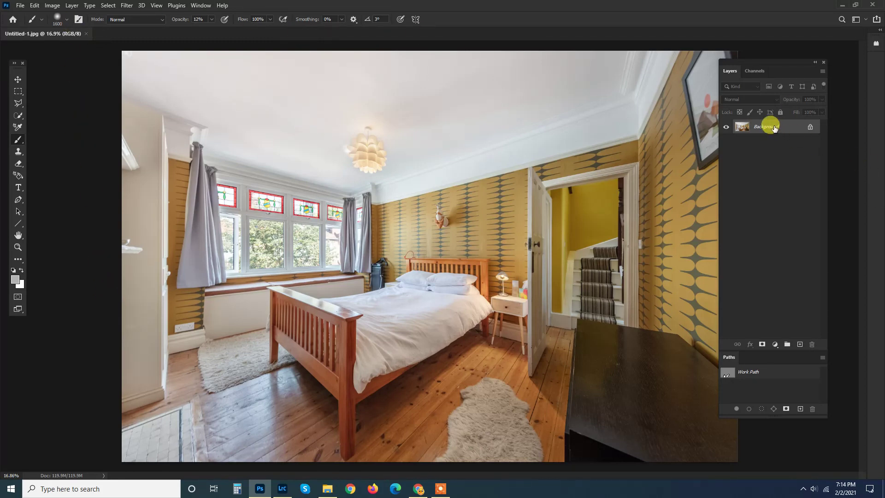
{"action": "left_click_drag", "start_coordinate": [768, 126], "coordinate": [800, 345]}
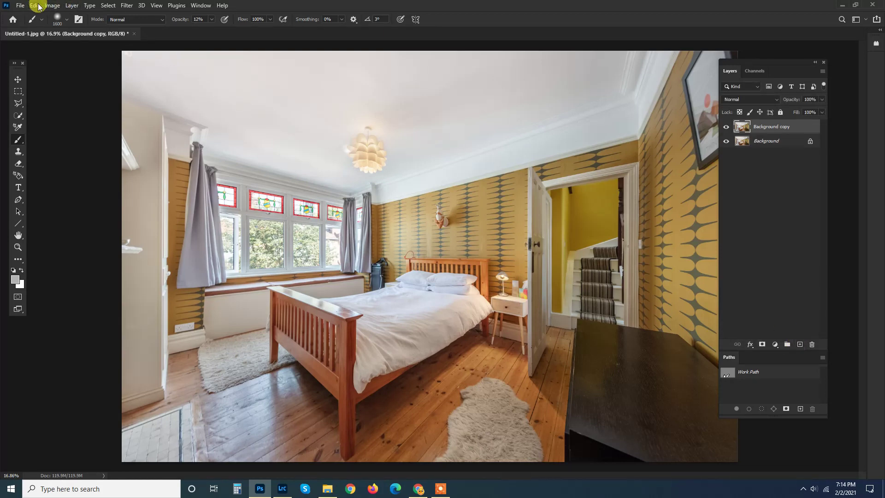
Step: Apply Replace Color to the background copy, sampling the cream wall beside the window, with saturation -90 and lightness +20
{"action": "left_click", "coordinate": [54, 8]}
{"action": "mouse_move", "coordinate": [62, 29]}
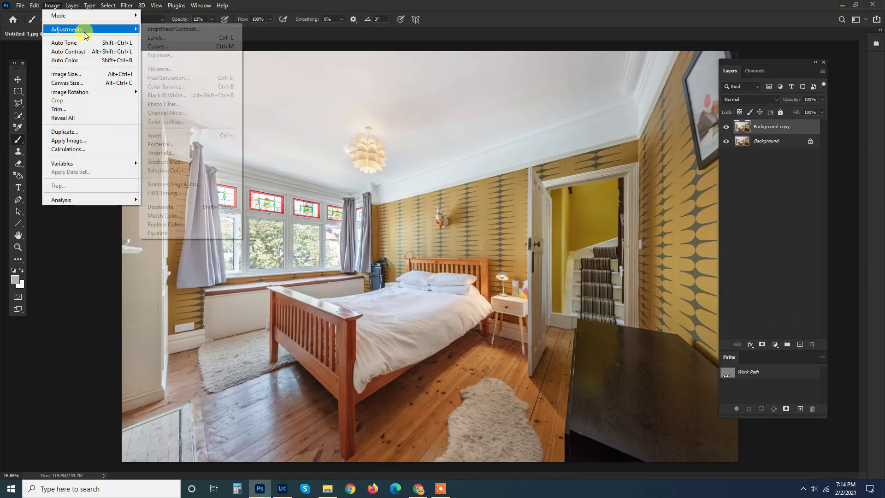
{"action": "left_click", "coordinate": [173, 225]}
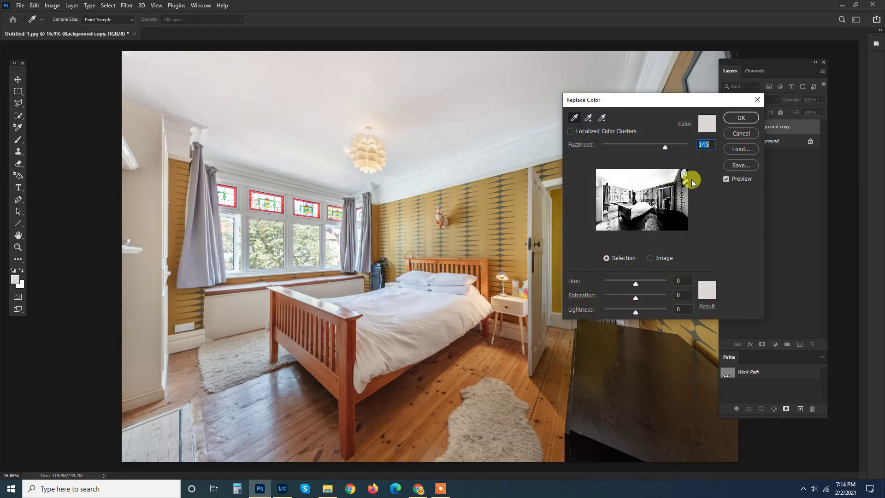
{"action": "left_click", "coordinate": [678, 294]}
{"action": "left_click", "coordinate": [678, 294]}
{"action": "type", "text": "20"}
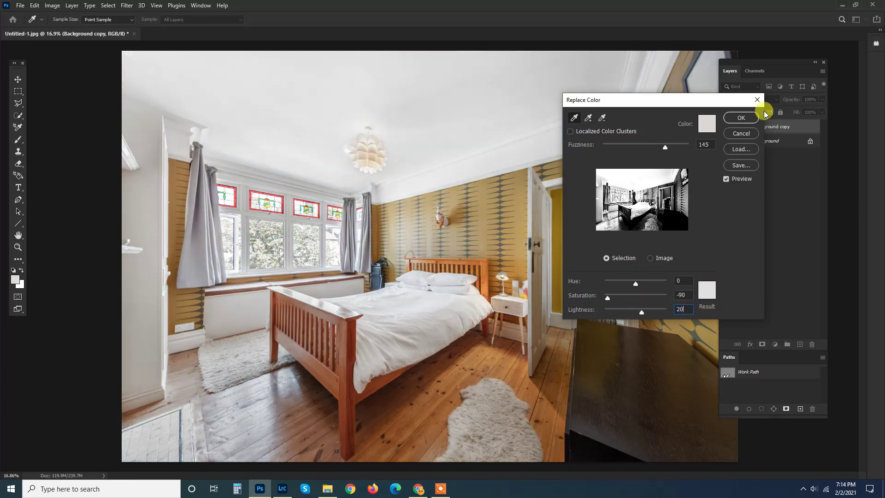
{"action": "left_click", "coordinate": [148, 187]}
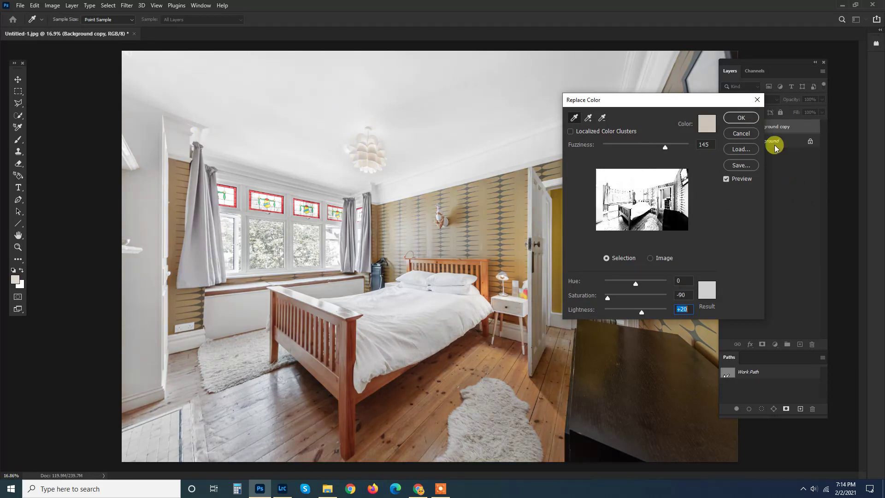
{"action": "left_click", "coordinate": [741, 118]}
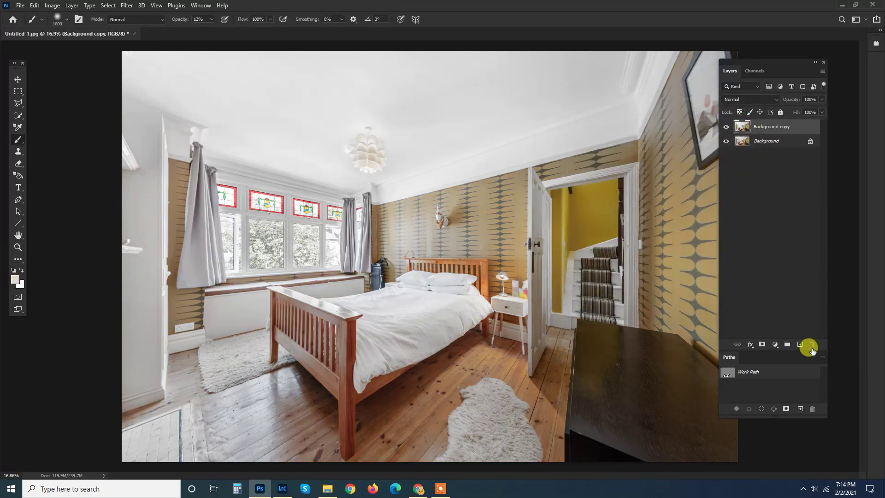
Step: Hide the copy behind a black mask, quick-select the white wall beside the window, reveal it with a 1700 px white brush at 20% opacity, and deselect
{"action": "left_click", "coordinate": [763, 345]}
{"action": "key", "text": "ctrl+i"}
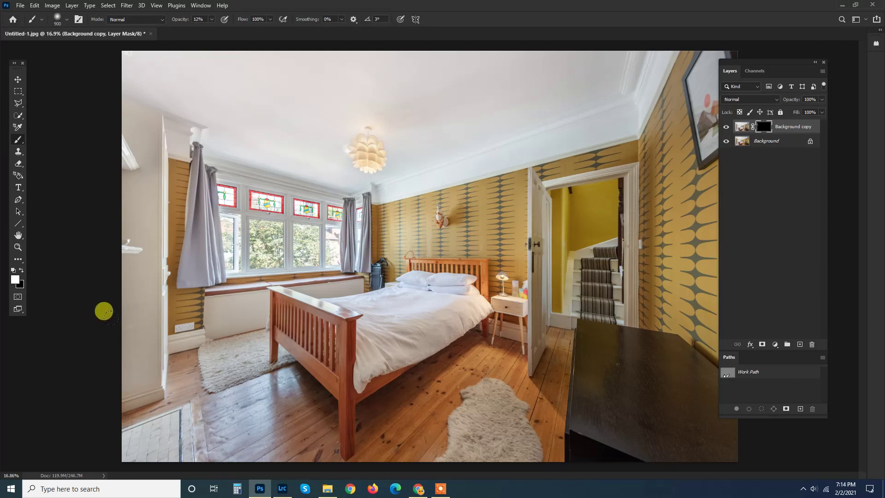
{"action": "key", "text": "w"}
{"action": "left_click_drag", "start_coordinate": [139, 196], "coordinate": [142, 301]}
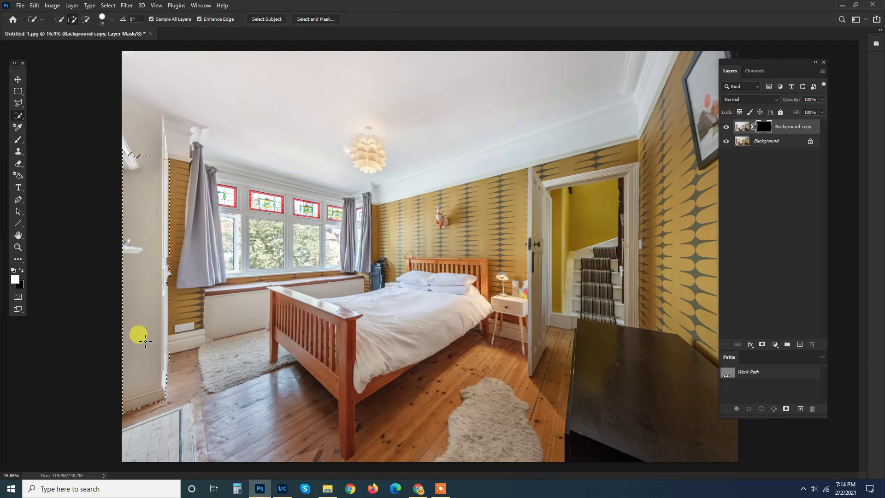
{"action": "key", "text": "b"}
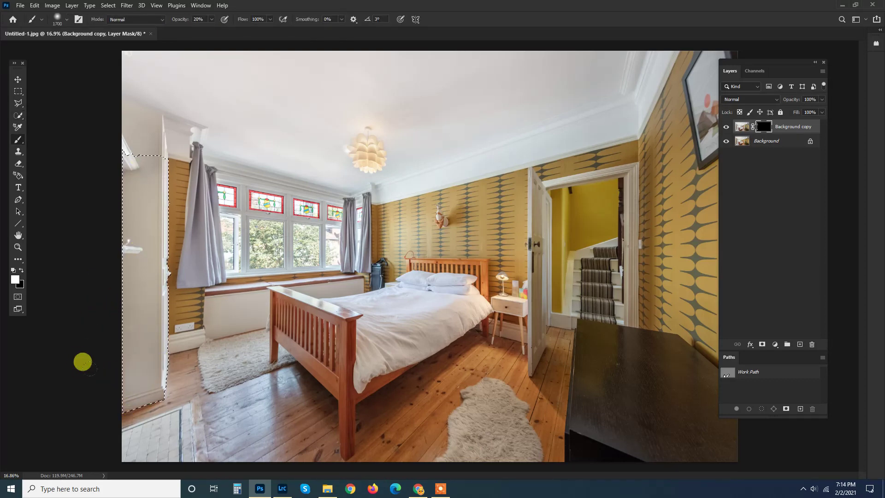
{"action": "key", "text": "ctrl+d"}
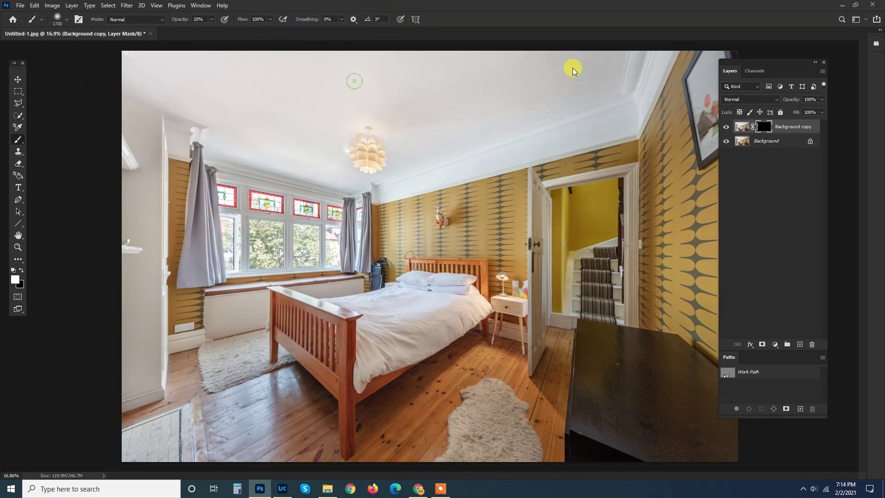
Step: Quick-select the whole ceiling together with its cornice and the white upper wall band
{"action": "key", "text": "w"}
{"action": "mouse_move", "coordinate": [602, 71]}
{"action": "left_mouse_down"}
{"action": "mouse_move", "coordinate": [652, 71]}
{"action": "mouse_move", "coordinate": [553, 143]}
{"action": "left_mouse_up"}
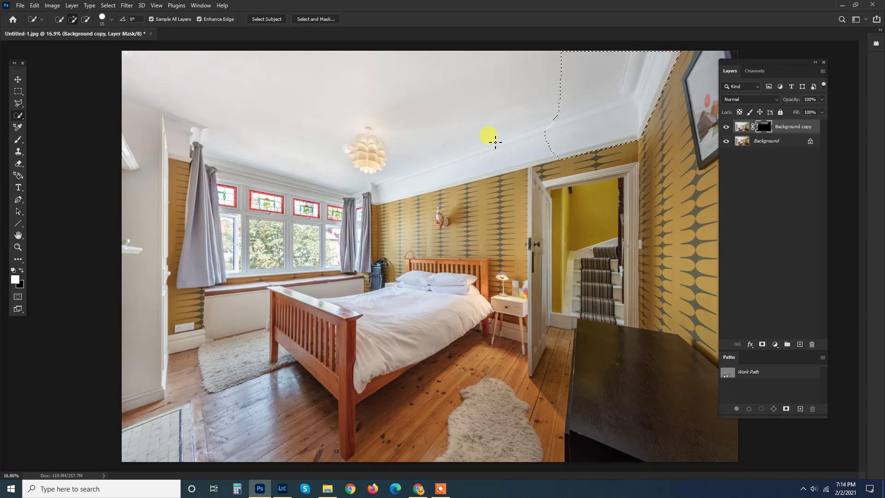
{"action": "mouse_move", "coordinate": [495, 142]}
{"action": "left_mouse_down"}
{"action": "mouse_move", "coordinate": [337, 82]}
{"action": "mouse_move", "coordinate": [237, 79]}
{"action": "left_mouse_up"}
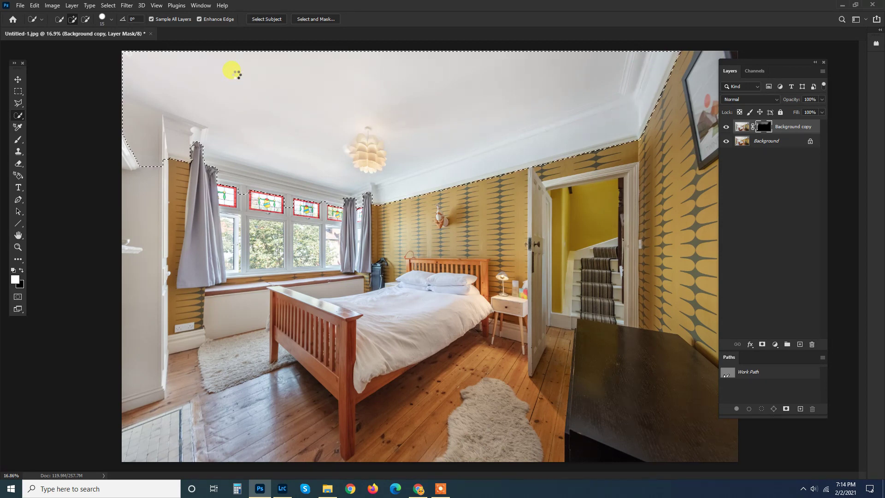
Step: Reveal the correction inside the ceiling selection with white brushes of 700 px and 2000 px at 12% opacity
{"action": "key", "text": "b"}
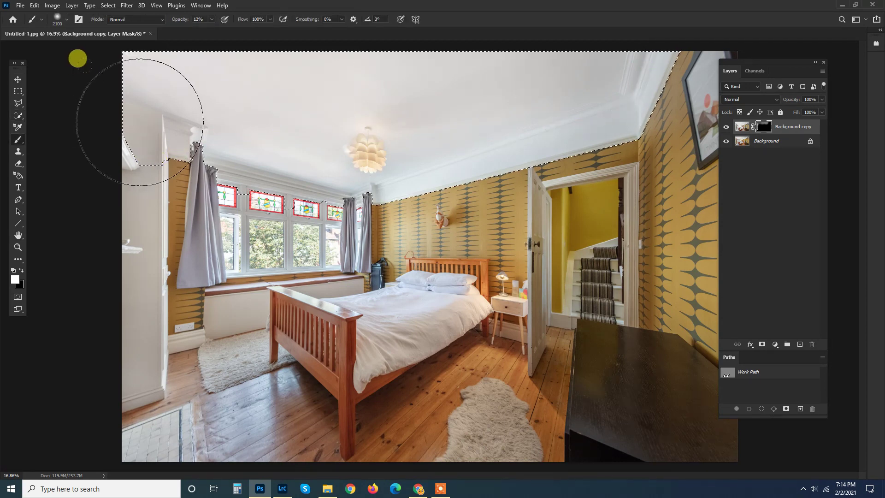
{"action": "key", "text": "bracketleft"}
{"action": "key", "text": "bracketleft"}
{"action": "key", "text": "bracketleft"}
{"action": "key", "text": "bracketleft"}
{"action": "key", "text": "bracketleft"}
{"action": "key", "text": "bracketleft"}
{"action": "key", "text": "bracketleft"}
{"action": "key", "text": "bracketleft"}
{"action": "key", "text": "bracketleft"}
{"action": "key", "text": "bracketleft"}
{"action": "key", "text": "bracketleft"}
{"action": "key", "text": "bracketleft"}
{"action": "key", "text": "bracketleft"}
{"action": "key", "text": "bracketleft"}
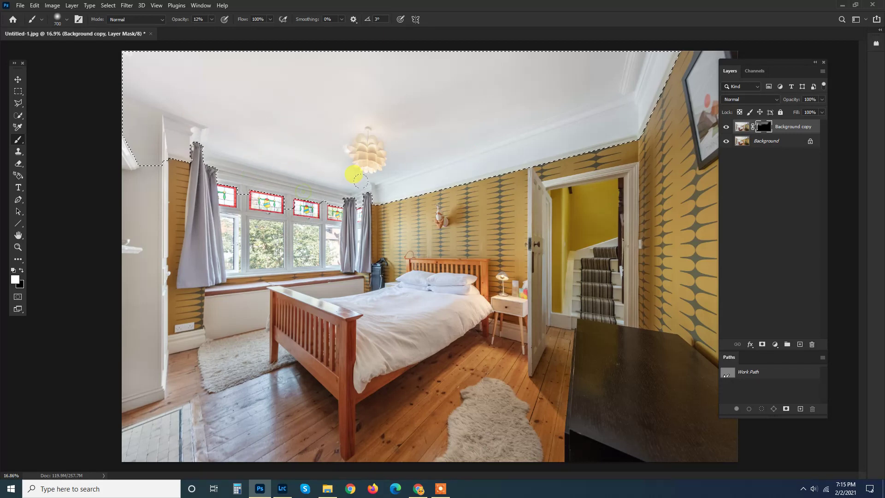
{"action": "key", "text": "bracketright"}
{"action": "key", "text": "bracketright"}
{"action": "key", "text": "bracketright"}
{"action": "key", "text": "bracketright"}
{"action": "key", "text": "bracketright"}
{"action": "key", "text": "bracketright"}
{"action": "key", "text": "bracketright"}
{"action": "key", "text": "bracketright"}
{"action": "key", "text": "bracketright"}
{"action": "key", "text": "bracketright"}
{"action": "key", "text": "bracketright"}
{"action": "key", "text": "bracketright"}
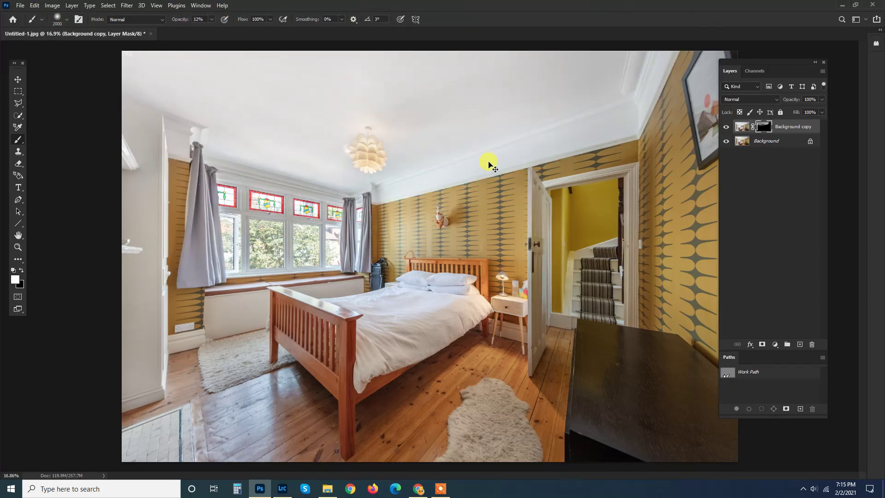
Step: Reveal the correction on the window frames and sill by painting the mask white with a 90 px brush at 100% opacity
{"action": "scroll", "coordinate": [288, 178], "scroll_direction": "up", "scroll_amount": 5}
{"action": "key", "text": "bracketleft"}
{"action": "key", "text": "bracketleft"}
{"action": "key", "text": "bracketleft"}
{"action": "key", "text": "bracketleft"}
{"action": "key", "text": "bracketleft"}
{"action": "key", "text": "bracketleft"}
{"action": "key", "text": "bracketleft"}
{"action": "key", "text": "bracketleft"}
{"action": "key", "text": "bracketleft"}
{"action": "key", "text": "bracketleft"}
{"action": "key", "text": "bracketleft"}
{"action": "key", "text": "bracketleft"}
{"action": "key", "text": "bracketleft"}
{"action": "key", "text": "bracketleft"}
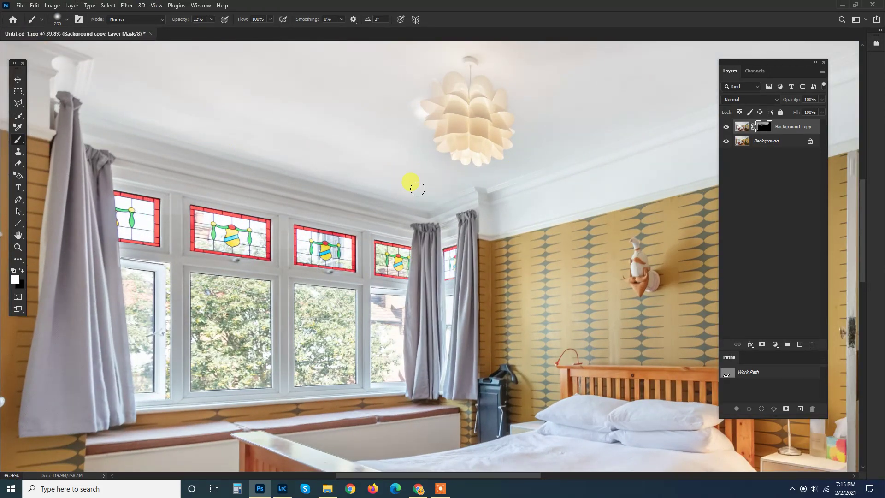
{"action": "scroll", "coordinate": [270, 299], "scroll_direction": "up", "scroll_amount": 1}
{"action": "key", "text": "bracketleft"}
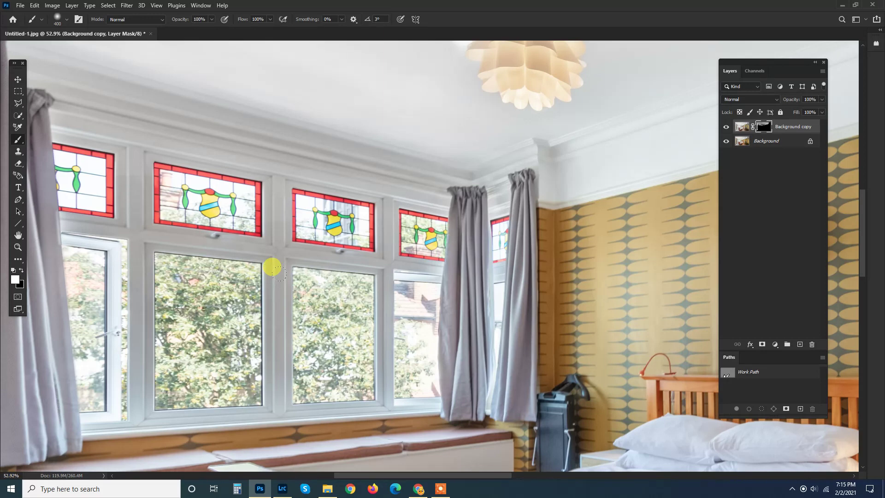
{"action": "key", "text": "bracketleft"}
{"action": "key", "text": "bracketleft"}
{"action": "key", "text": "bracketleft"}
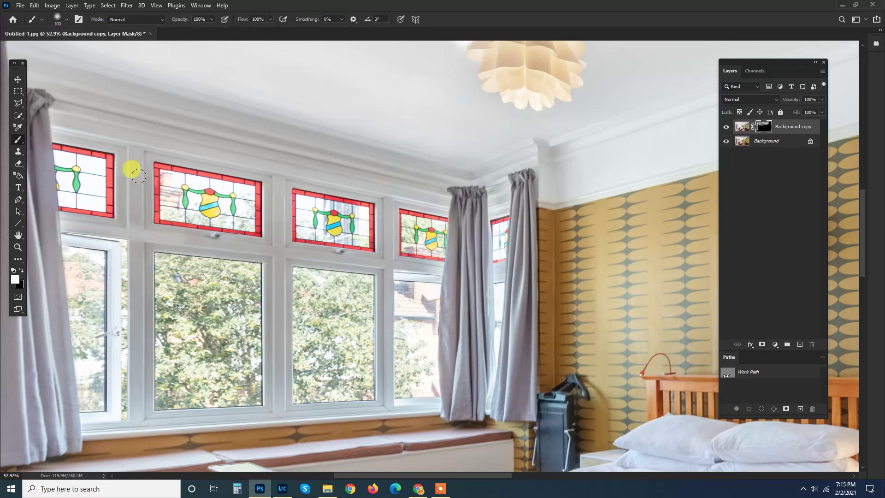
{"action": "key", "text": "bracketright"}
{"action": "key", "text": "bracketright"}
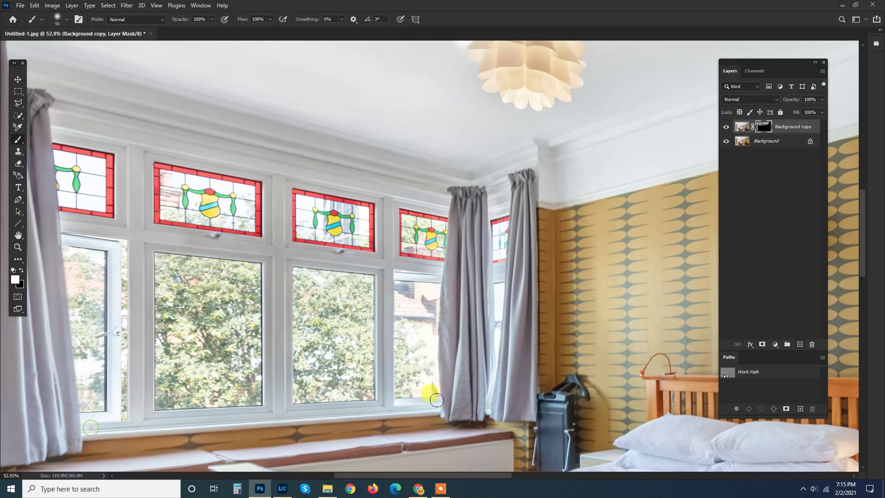
{"action": "left_click_drag", "start_coordinate": [431, 403], "coordinate": [143, 405]}
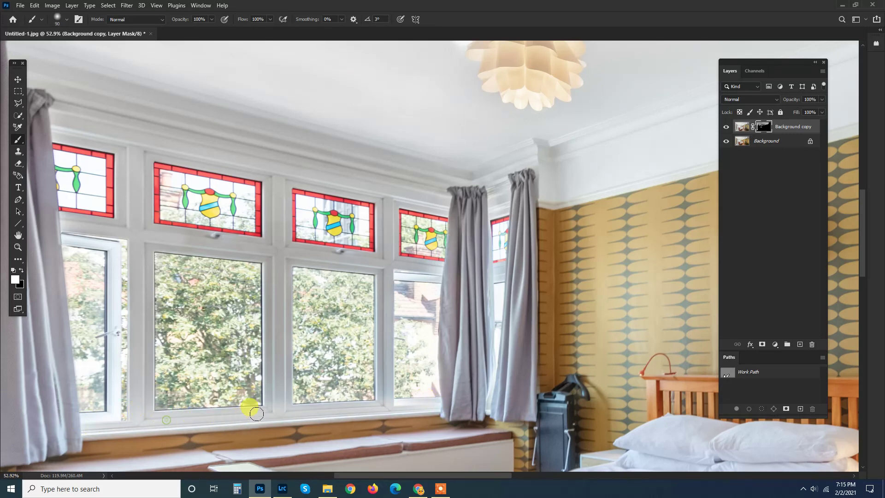
{"action": "mouse_move", "coordinate": [267, 395]}
{"action": "left_mouse_down"}
{"action": "mouse_move", "coordinate": [273, 221]}
{"action": "mouse_move", "coordinate": [278, 366]}
{"action": "mouse_move", "coordinate": [277, 184]}
{"action": "mouse_move", "coordinate": [270, 262]}
{"action": "mouse_move", "coordinate": [255, 246]}
{"action": "mouse_move", "coordinate": [115, 232]}
{"action": "mouse_move", "coordinate": [199, 251]}
{"action": "mouse_move", "coordinate": [392, 264]}
{"action": "mouse_move", "coordinate": [309, 253]}
{"action": "mouse_move", "coordinate": [380, 262]}
{"action": "mouse_move", "coordinate": [383, 406]}
{"action": "mouse_move", "coordinate": [386, 197]}
{"action": "mouse_move", "coordinate": [389, 262]}
{"action": "mouse_move", "coordinate": [441, 272]}
{"action": "mouse_move", "coordinate": [389, 266]}
{"action": "mouse_move", "coordinate": [509, 273]}
{"action": "mouse_move", "coordinate": [495, 272]}
{"action": "mouse_move", "coordinate": [496, 210]}
{"action": "mouse_move", "coordinate": [94, 205]}
{"action": "mouse_move", "coordinate": [68, 218]}
{"action": "mouse_move", "coordinate": [163, 236]}
{"action": "mouse_move", "coordinate": [66, 232]}
{"action": "mouse_move", "coordinate": [113, 247]}
{"action": "mouse_move", "coordinate": [120, 393]}
{"action": "mouse_move", "coordinate": [110, 417]}
{"action": "mouse_move", "coordinate": [85, 417]}
{"action": "left_mouse_up"}
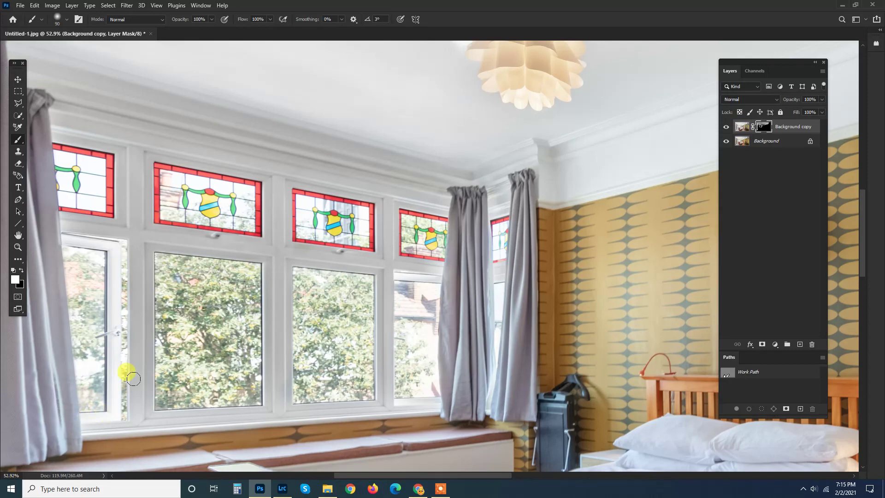
Step: Paint the mask white along the cornice above the window and across the nearby ceiling, enlarging the brush to 1400 px
{"action": "scroll", "coordinate": [133, 379], "scroll_direction": "down", "scroll_amount": 3}
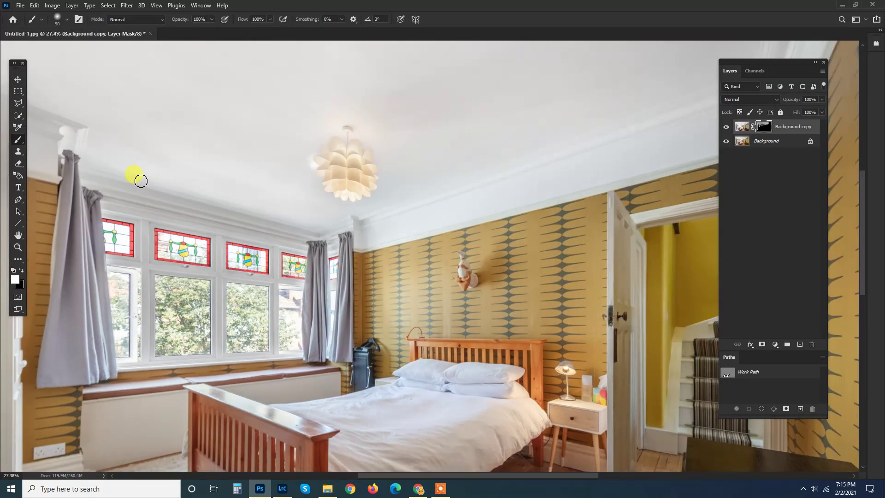
{"action": "mouse_move", "coordinate": [140, 181]}
{"action": "left_mouse_down"}
{"action": "mouse_move", "coordinate": [113, 200]}
{"action": "mouse_move", "coordinate": [93, 182]}
{"action": "mouse_move", "coordinate": [142, 182]}
{"action": "mouse_move", "coordinate": [291, 223]}
{"action": "left_mouse_up"}
{"action": "key", "text": "bracketright"}
{"action": "scroll", "coordinate": [207, 163], "scroll_direction": "down", "scroll_amount": 2}
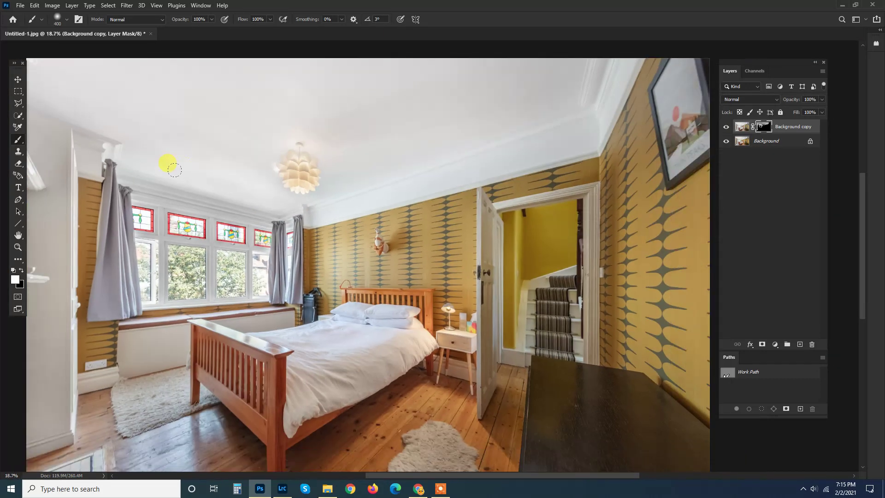
{"action": "key", "text": "bracketright"}
{"action": "mouse_move", "coordinate": [91, 59]}
{"action": "left_mouse_down"}
{"action": "mouse_move", "coordinate": [203, 42]}
{"action": "mouse_move", "coordinate": [341, 83]}
{"action": "left_mouse_up"}
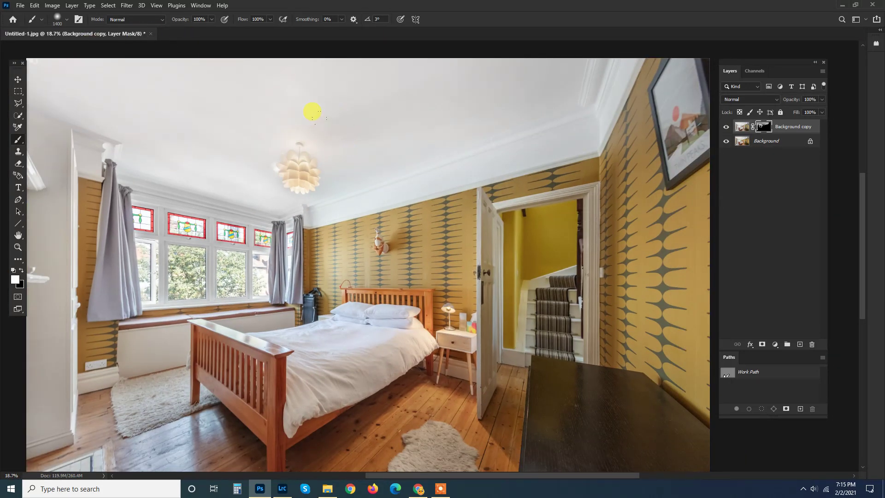
Step: Quick-select the ceiling and white wall band on the door side, reveal the correction there with a 1400 px brush at 60% opacity, and deselect
{"action": "key", "text": "w"}
{"action": "left_click_drag", "start_coordinate": [483, 144], "coordinate": [509, 153]}
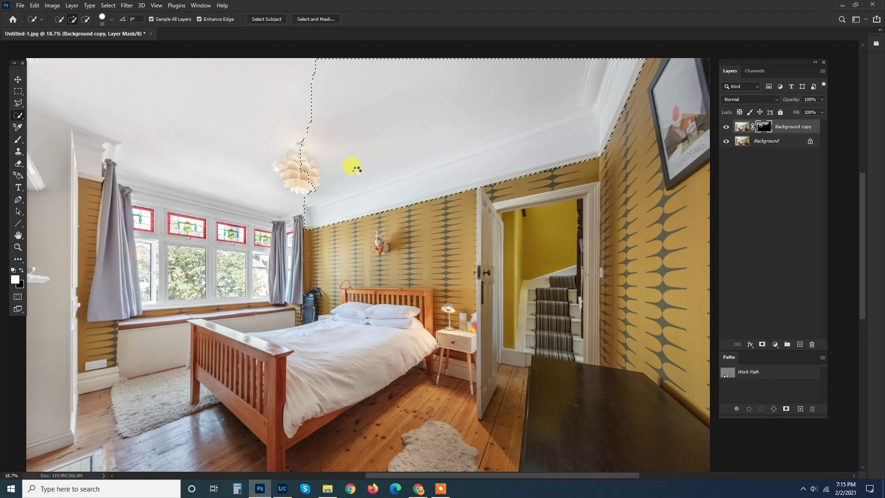
{"action": "key", "text": "b"}
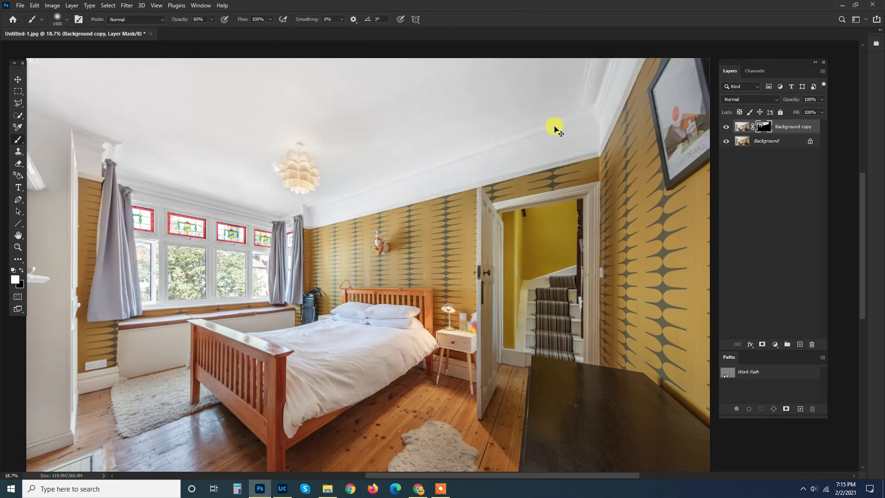
{"action": "key", "text": "ctrl+d"}
Step: Compare the whole room with and without the masked background copy
{"action": "scroll", "coordinate": [383, 131], "scroll_direction": "up", "scroll_amount": 1}
{"action": "left_click", "coordinate": [727, 127]}
{"action": "left_click", "coordinate": [726, 127]}
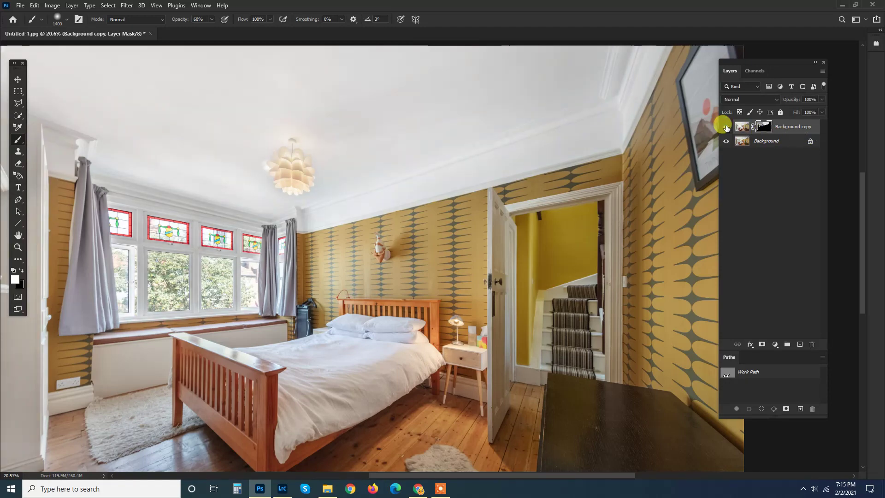
{"action": "left_click", "coordinate": [726, 127]}
{"action": "left_click", "coordinate": [726, 127]}
{"action": "left_click", "coordinate": [727, 127]}
Step: Examine the window area up close with the masked correction switched off and on
{"action": "scroll", "coordinate": [189, 193], "scroll_direction": "up", "scroll_amount": 4}
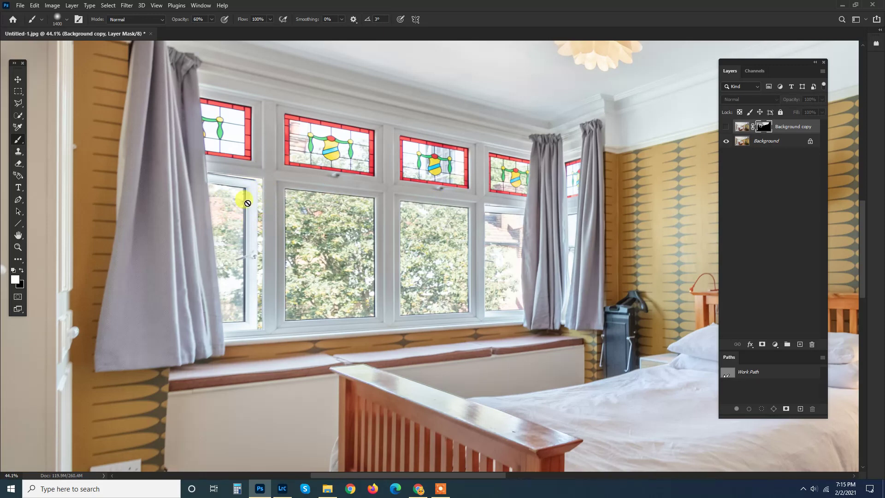
{"action": "left_click", "coordinate": [726, 127]}
{"action": "left_click", "coordinate": [725, 129]}
{"action": "left_click", "coordinate": [725, 129]}
{"action": "left_click", "coordinate": [725, 129]}
{"action": "left_click", "coordinate": [726, 129]}
{"action": "left_click", "coordinate": [725, 127]}
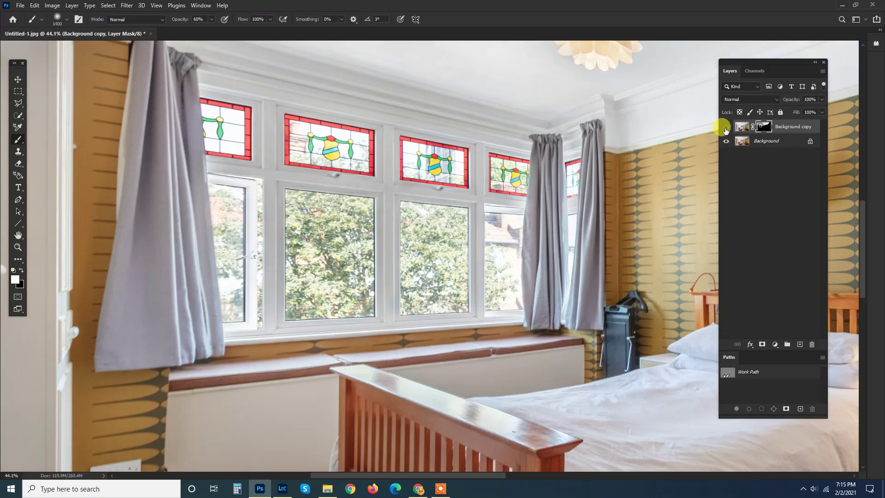
{"action": "left_click", "coordinate": [725, 127]}
{"action": "left_click", "coordinate": [725, 127]}
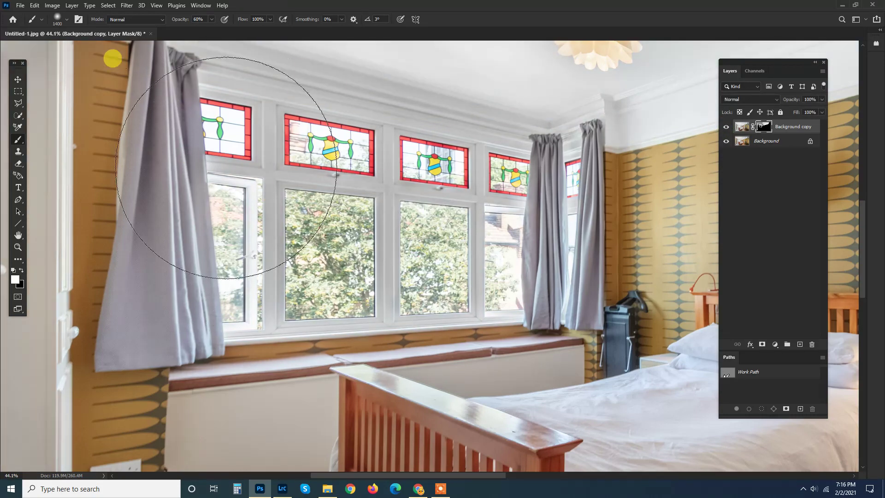
{"action": "scroll", "coordinate": [642, 201], "scroll_direction": "down", "scroll_amount": 2}
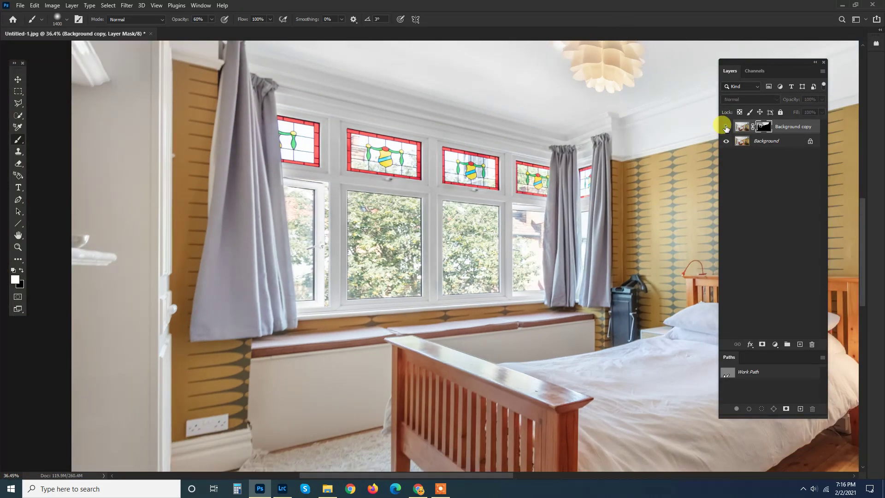
{"action": "left_click", "coordinate": [725, 127]}
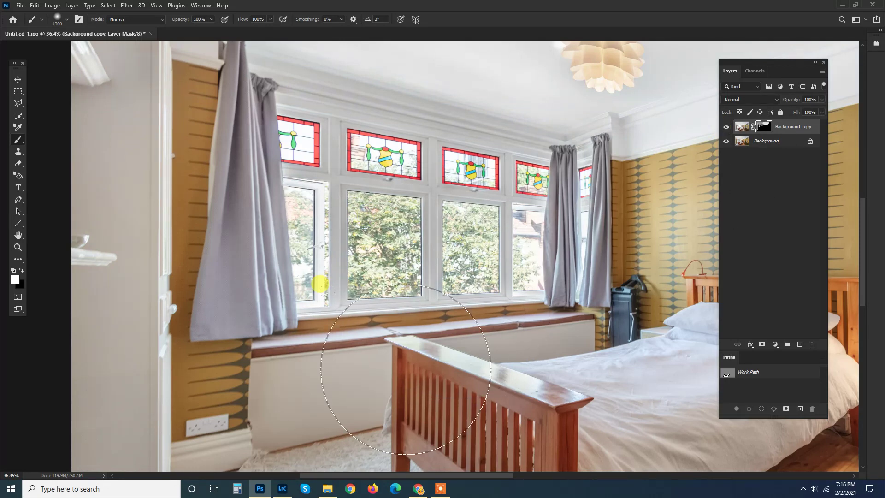
Step: Set the mask brush to 100% opacity and reduce it to 80 px for detail work around the window
{"action": "key", "text": "0"}
{"action": "key", "text": "bracketleft"}
{"action": "key", "text": "bracketleft"}
{"action": "key", "text": "bracketleft"}
{"action": "key", "text": "bracketleft"}
{"action": "key", "text": "bracketleft"}
{"action": "key", "text": "bracketleft"}
{"action": "key", "text": "bracketleft"}
{"action": "key", "text": "bracketleft"}
{"action": "key", "text": "bracketleft"}
{"action": "key", "text": "bracketleft"}
{"action": "key", "text": "bracketleft"}
{"action": "key", "text": "bracketleft"}
{"action": "key", "text": "bracketleft"}
{"action": "key", "text": "bracketleft"}
{"action": "key", "text": "bracketleft"}
{"action": "key", "text": "bracketleft"}
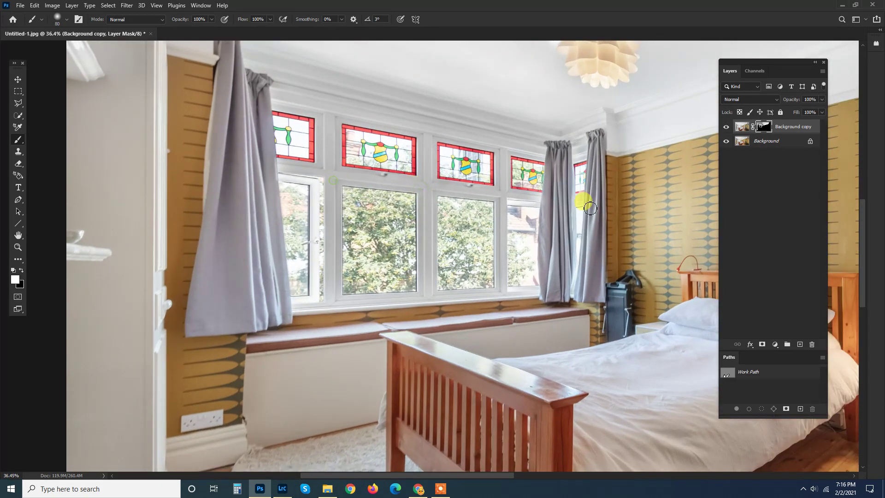
Step: Merge the masked background copy down into the background layer and save the photo
{"action": "scroll", "coordinate": [599, 189], "scroll_direction": "down", "scroll_amount": 2}
{"action": "scroll", "coordinate": [602, 139], "scroll_direction": "down", "scroll_amount": 3}
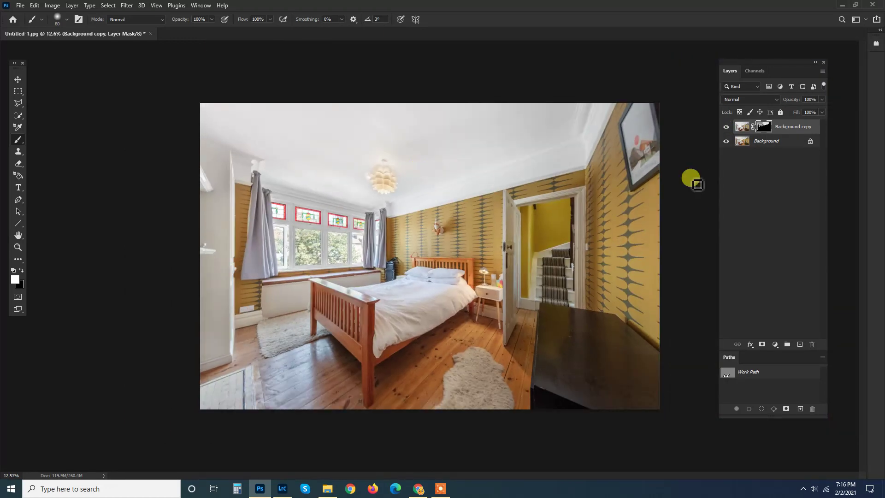
{"action": "right_click", "coordinate": [778, 127]}
{"action": "left_click", "coordinate": [691, 362]}
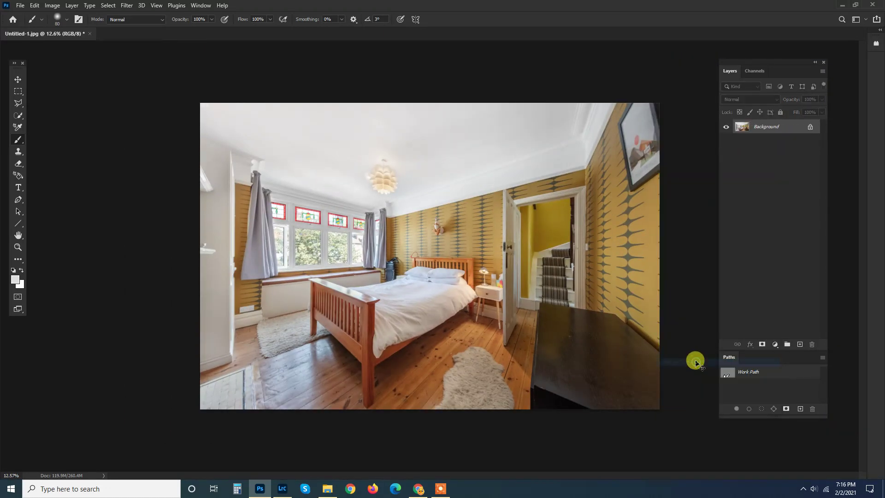
{"action": "key", "text": "ctrl+s"}
{"action": "scroll", "coordinate": [267, 234], "scroll_direction": "up", "scroll_amount": 4}
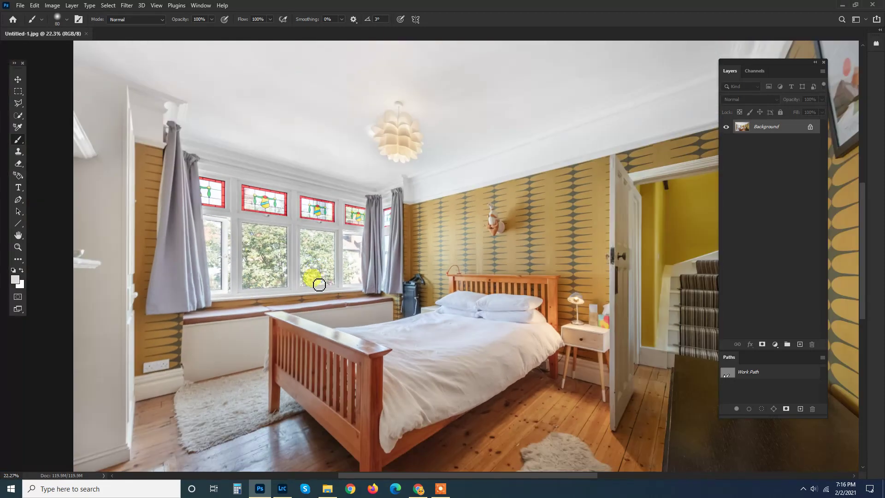
{"action": "scroll", "coordinate": [316, 279], "scroll_direction": "down", "scroll_amount": 3}
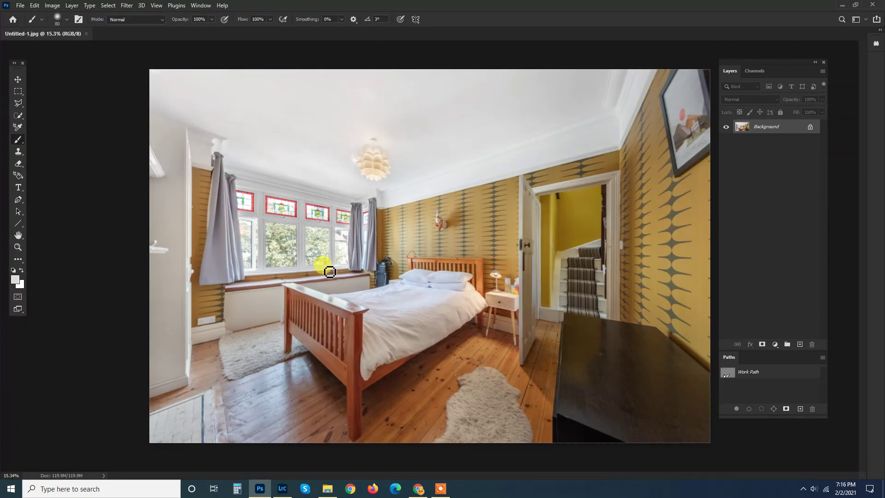
Step: Duplicate the background and apply a Camera Raw correction with Contrast +24, Shadows +26, Whites +17 and Blacks +35
{"action": "left_click", "coordinate": [774, 345]}
{"action": "left_click", "coordinate": [744, 180]}
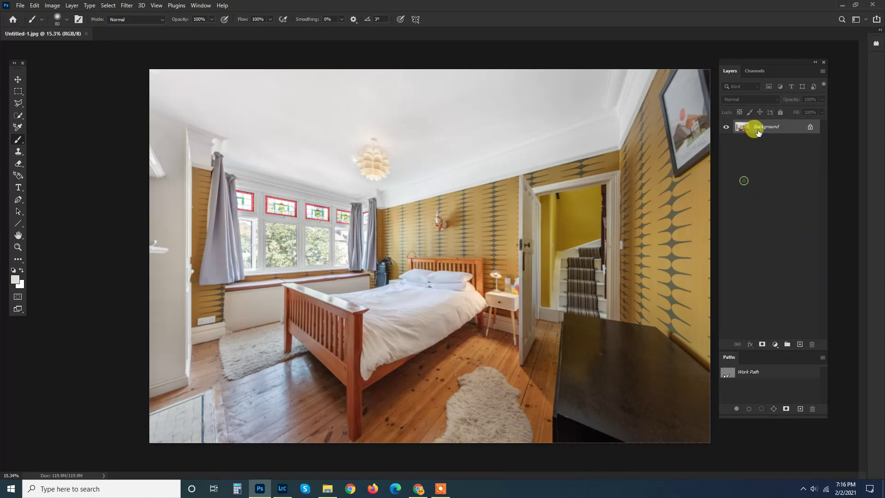
{"action": "left_click_drag", "start_coordinate": [758, 126], "coordinate": [799, 345]}
{"action": "left_click", "coordinate": [127, 6]}
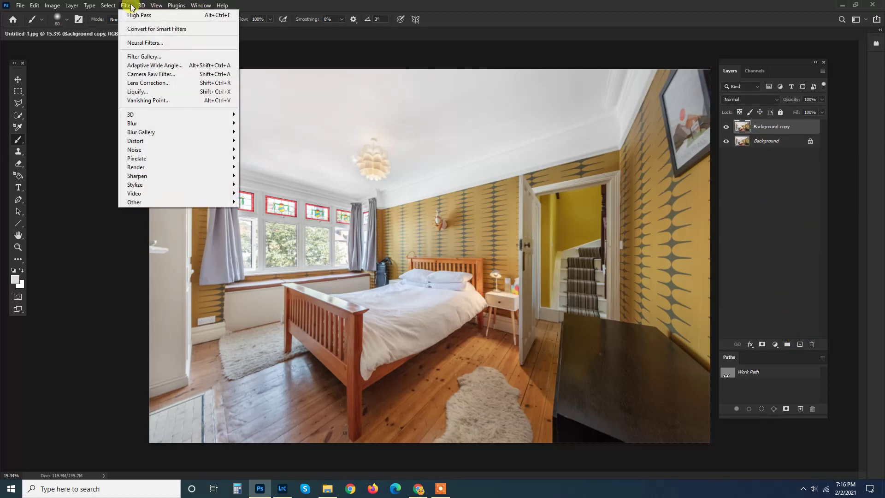
{"action": "left_click", "coordinate": [164, 83]}
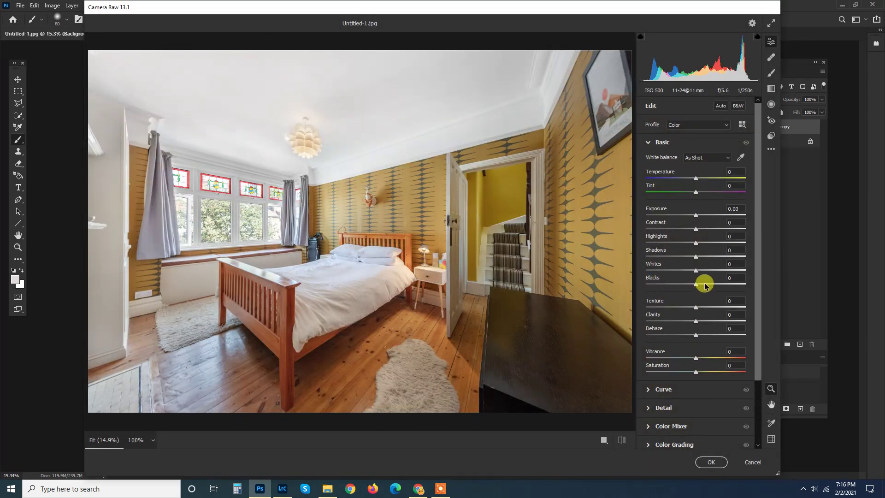
{"action": "mouse_move", "coordinate": [704, 284]}
{"action": "left_mouse_down"}
{"action": "mouse_move", "coordinate": [704, 259]}
{"action": "mouse_move", "coordinate": [705, 271]}
{"action": "left_mouse_up"}
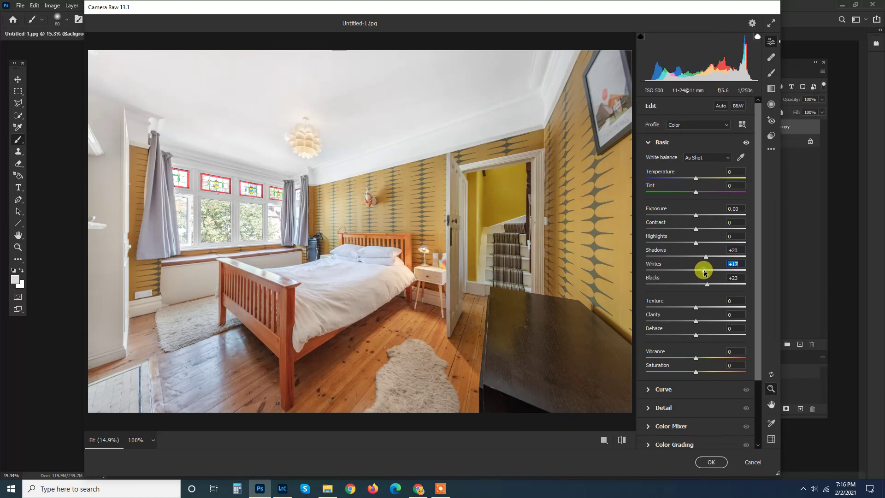
{"action": "left_click_drag", "start_coordinate": [701, 230], "coordinate": [706, 231]}
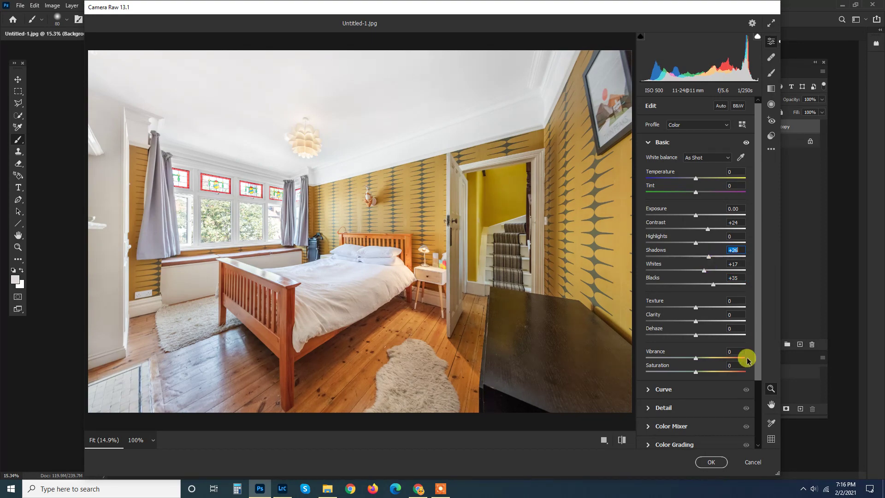
{"action": "left_click", "coordinate": [710, 462]}
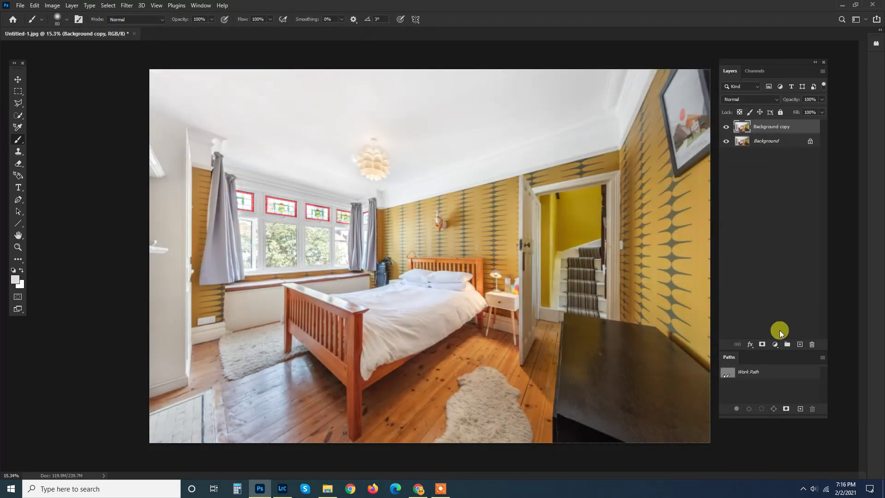
Step: Add a black mask to the background copy and reveal the correction over the bed with a large white brush at 40% opacity
{"action": "left_click", "coordinate": [761, 345]}
{"action": "key", "text": "ctrl+i"}
{"action": "scroll", "coordinate": [414, 346], "scroll_direction": "up", "scroll_amount": 4}
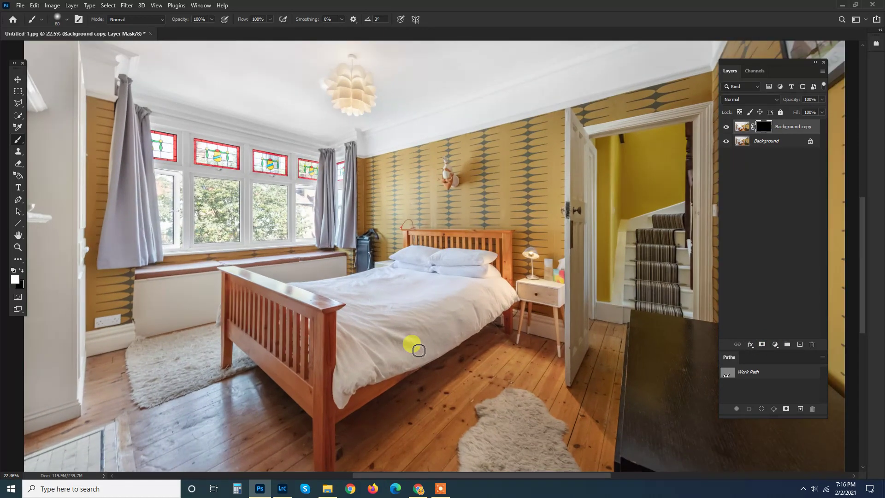
{"action": "key", "text": "4"}
{"action": "key", "text": "bracketright"}
{"action": "key", "text": "bracketright"}
{"action": "key", "text": "bracketright"}
{"action": "key", "text": "bracketright"}
{"action": "key", "text": "bracketright"}
{"action": "key", "text": "bracketright"}
{"action": "key", "text": "bracketright"}
{"action": "key", "text": "bracketright"}
{"action": "key", "text": "bracketright"}
{"action": "key", "text": "bracketright"}
{"action": "key", "text": "bracketright"}
{"action": "key", "text": "bracketright"}
{"action": "key", "text": "bracketright"}
{"action": "key", "text": "bracketright"}
{"action": "key", "text": "bracketright"}
{"action": "key", "text": "bracketright"}
{"action": "key", "text": "bracketright"}
{"action": "key", "text": "bracketright"}
{"action": "key", "text": "bracketright"}
{"action": "key", "text": "bracketright"}
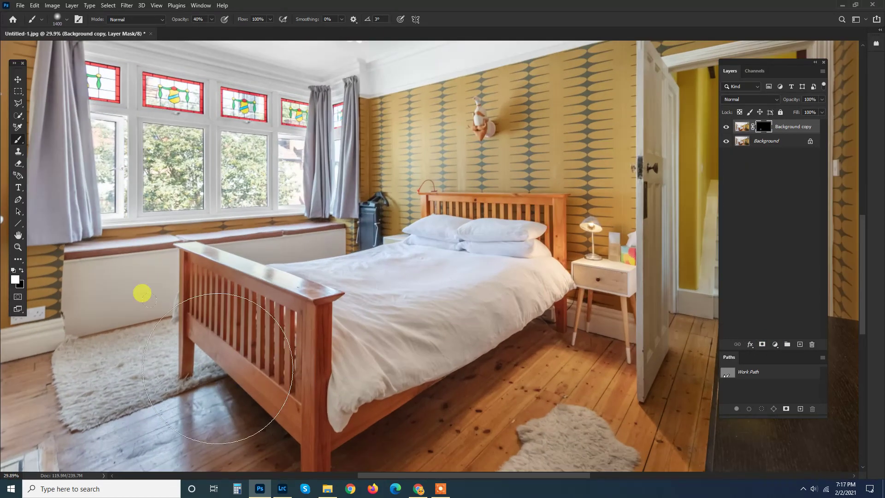
{"action": "left_click", "coordinate": [212, 361]}
{"action": "mouse_move", "coordinate": [228, 357]}
{"action": "left_mouse_down"}
{"action": "mouse_move", "coordinate": [255, 409]}
{"action": "mouse_move", "coordinate": [245, 411]}
{"action": "mouse_move", "coordinate": [345, 429]}
{"action": "mouse_move", "coordinate": [350, 413]}
{"action": "mouse_move", "coordinate": [522, 324]}
{"action": "left_mouse_up"}
{"action": "key", "text": "bracketright"}
{"action": "key", "text": "bracketright"}
{"action": "scroll", "coordinate": [419, 313], "scroll_direction": "down", "scroll_amount": 4}
{"action": "key", "text": "bracketleft"}
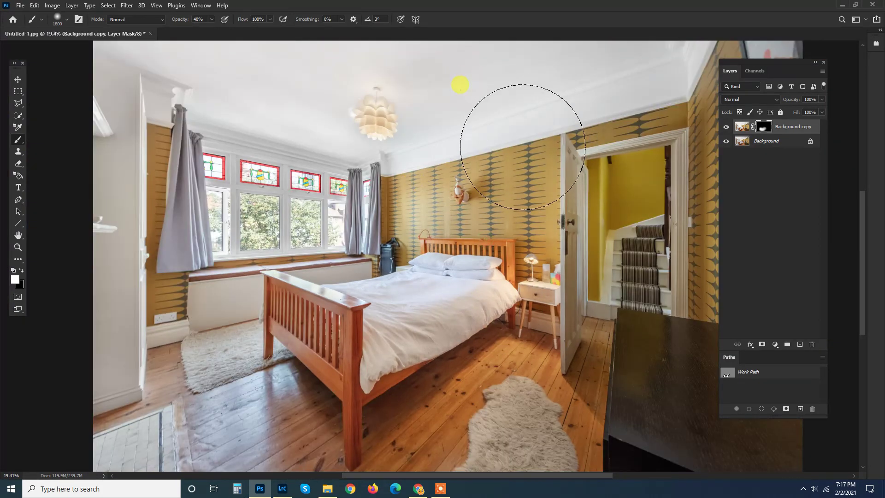
Step: Delete the background copy's layer mask without applying it
{"action": "scroll", "coordinate": [509, 198], "scroll_direction": "up", "scroll_amount": 3}
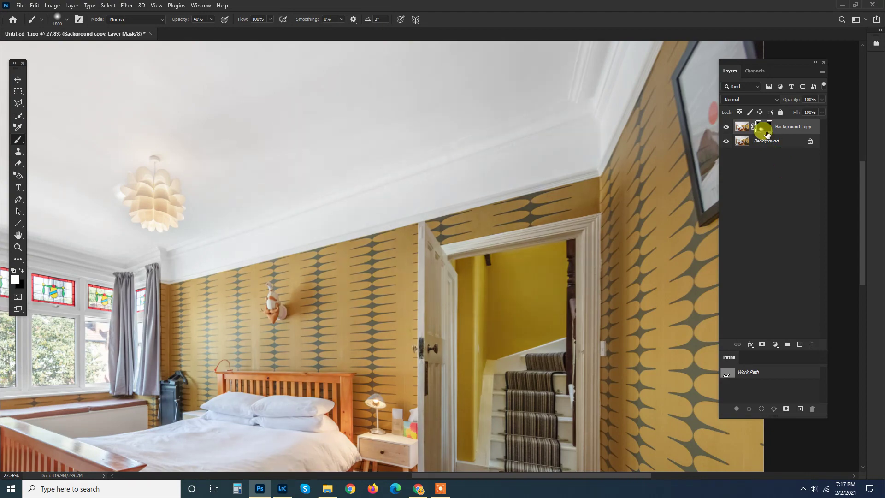
{"action": "left_click_drag", "start_coordinate": [764, 126], "coordinate": [812, 344]}
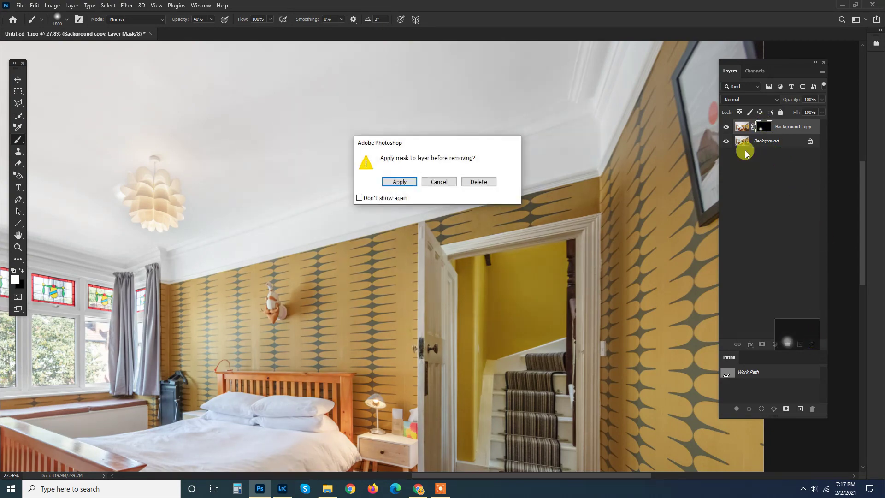
{"action": "left_click", "coordinate": [477, 183]}
{"action": "key", "text": "ctrl+0"}
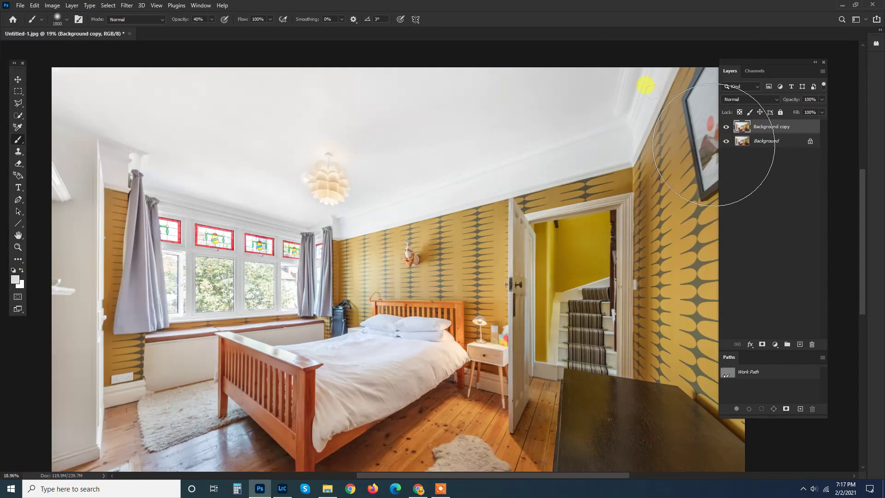
Step: Compare the room with and without the unmasked Camera Raw correction
{"action": "left_click", "coordinate": [726, 127]}
{"action": "left_click", "coordinate": [725, 127]}
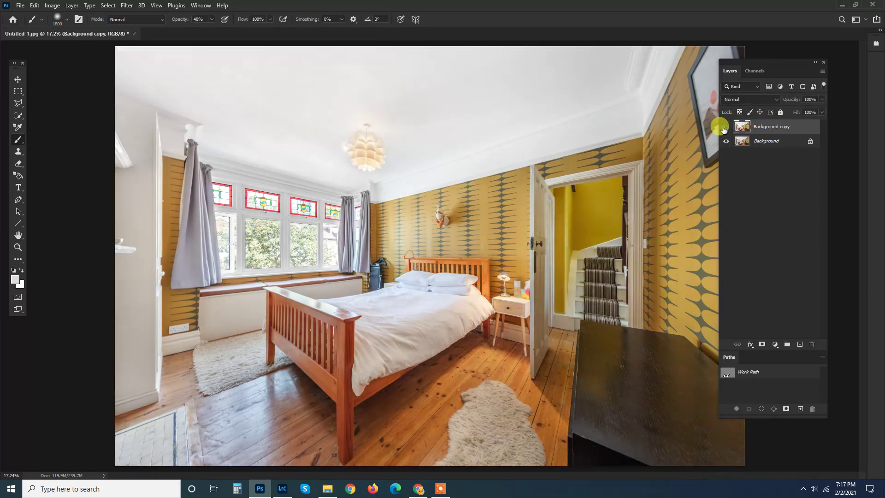
{"action": "left_click", "coordinate": [726, 127]}
{"action": "left_click", "coordinate": [726, 127]}
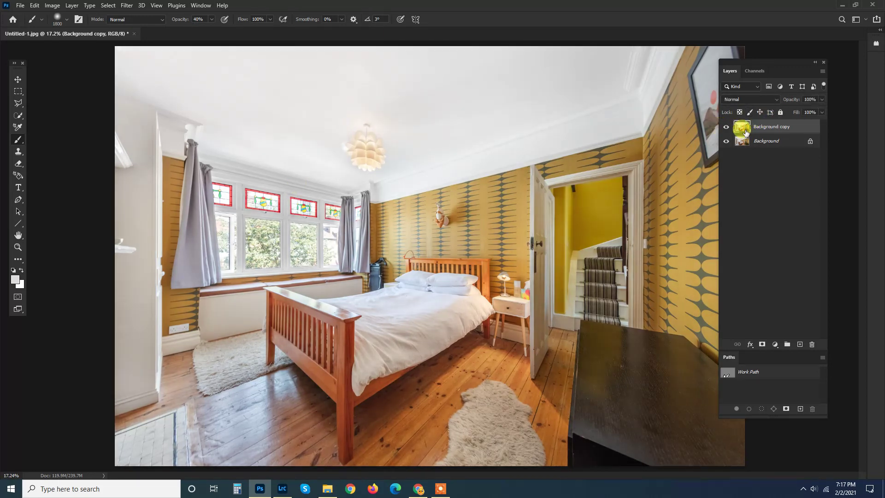
Step: Mask the background copy in black and softly reveal the correction around the bed and floor with a white brush at 12% opacity
{"action": "left_click", "coordinate": [761, 344]}
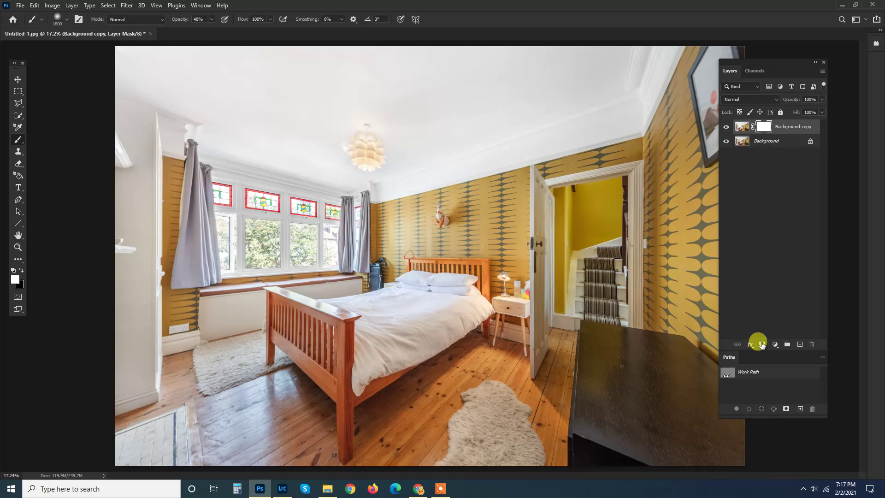
{"action": "key", "text": "ctrl+i"}
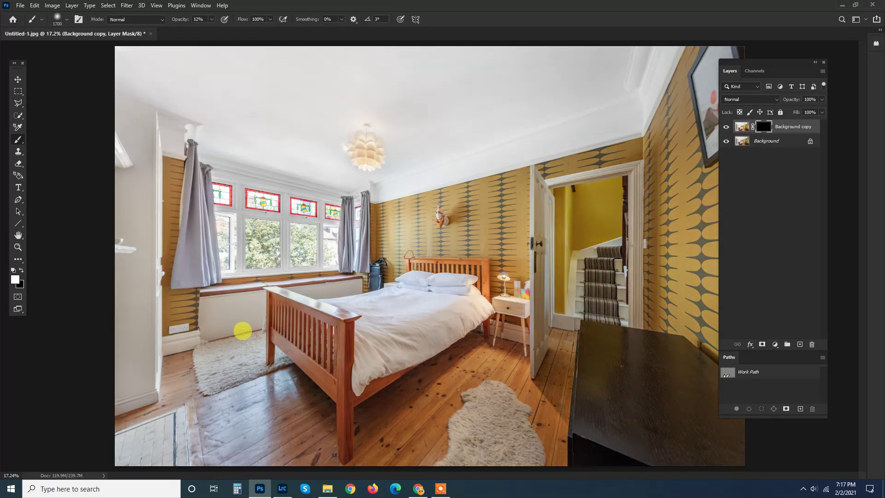
{"action": "scroll", "coordinate": [239, 329], "scroll_direction": "up", "scroll_amount": 2}
{"action": "key", "text": "bracketright"}
{"action": "key", "text": "bracketright"}
{"action": "key", "text": "bracketright"}
{"action": "key", "text": "bracketright"}
{"action": "key", "text": "bracketright"}
{"action": "key", "text": "bracketright"}
{"action": "key", "text": "bracketright"}
{"action": "key", "text": "bracketright"}
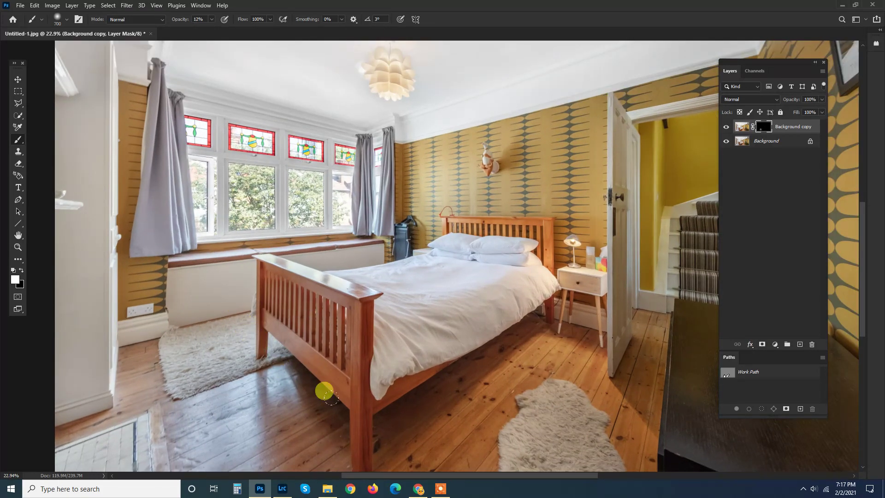
{"action": "mouse_move", "coordinate": [324, 393]}
{"action": "left_mouse_down"}
{"action": "mouse_move", "coordinate": [201, 378]}
{"action": "mouse_move", "coordinate": [157, 424]}
{"action": "mouse_move", "coordinate": [378, 424]}
{"action": "left_mouse_up"}
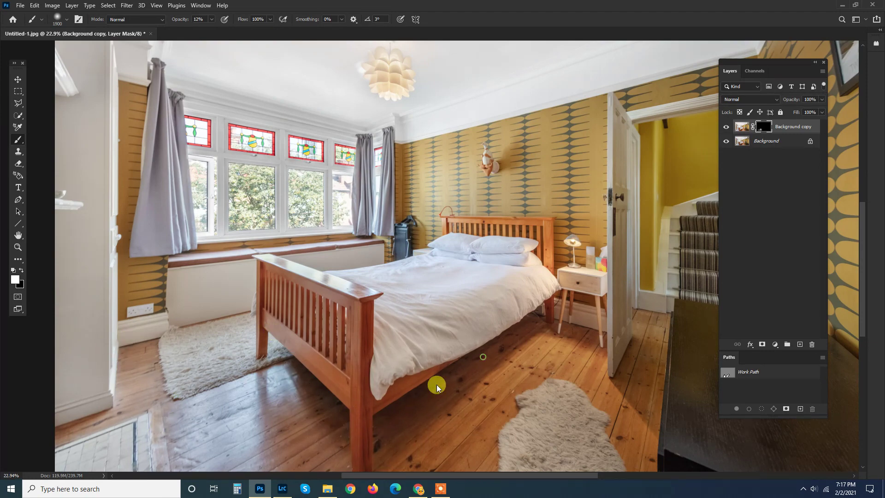
{"action": "key", "text": "bracketleft"}
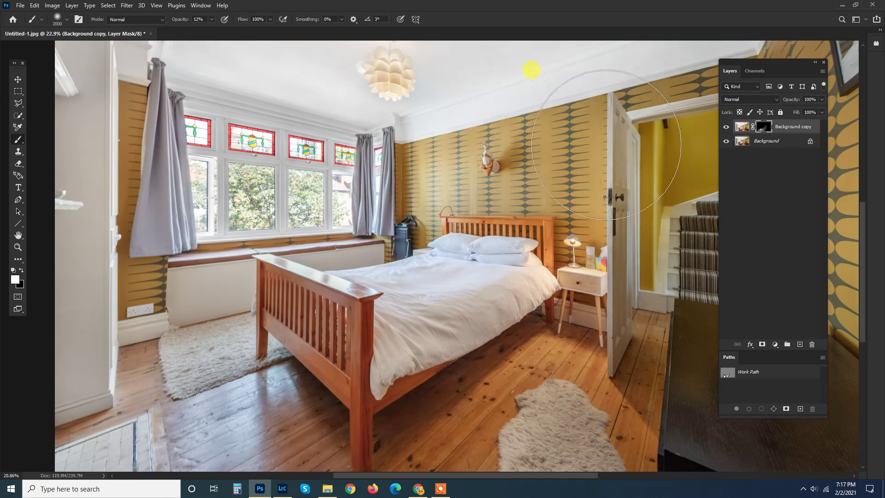
Step: Extend the reveal softly over the walls and ceiling at 12% opacity, enlarging the brush to 2900 px
{"action": "scroll", "coordinate": [529, 69], "scroll_direction": "down", "scroll_amount": 2}
{"action": "key", "text": "bracketright"}
{"action": "key", "text": "bracketright"}
{"action": "key", "text": "bracketright"}
{"action": "key", "text": "bracketright"}
{"action": "key", "text": "bracketright"}
{"action": "key", "text": "bracketright"}
{"action": "key", "text": "bracketright"}
{"action": "key", "text": "bracketright"}
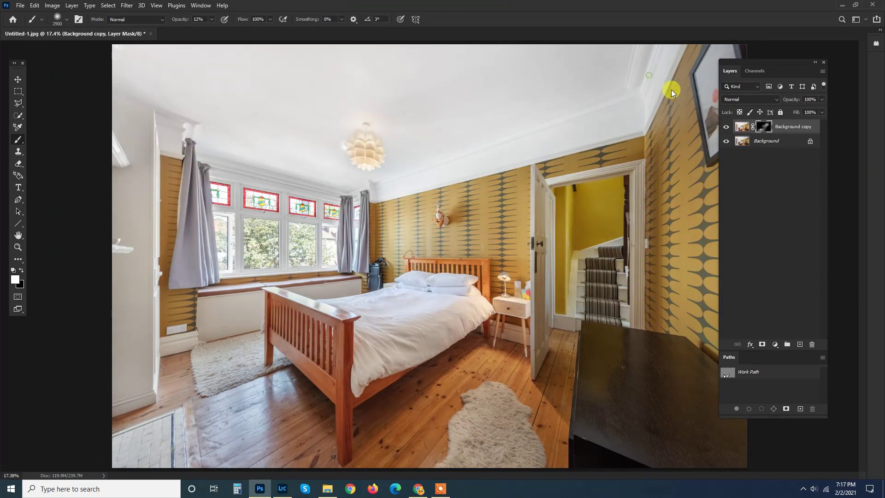
{"action": "key", "text": "bracketleft"}
{"action": "key", "text": "bracketleft"}
{"action": "key", "text": "bracketleft"}
{"action": "key", "text": "bracketleft"}
{"action": "scroll", "coordinate": [559, 121], "scroll_direction": "down", "scroll_amount": 2}
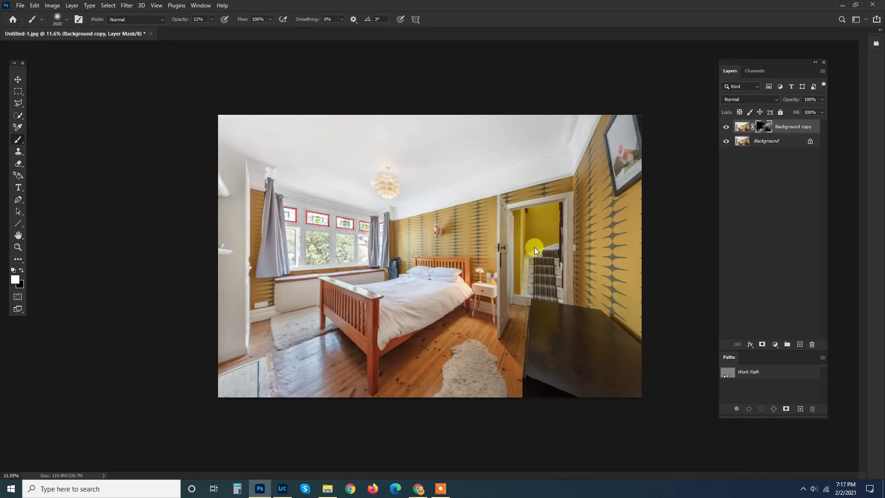
Step: Blend the correction across the rest of the room at 12% opacity, enlarging the mask brush to as much as 4800 px
{"action": "key", "text": "bracketright"}
{"action": "key", "text": "bracketright"}
{"action": "key", "text": "bracketright"}
{"action": "key", "text": "bracketright"}
{"action": "key", "text": "bracketright"}
{"action": "key", "text": "bracketright"}
{"action": "key", "text": "bracketright"}
{"action": "key", "text": "bracketright"}
{"action": "key", "text": "bracketright"}
{"action": "key", "text": "bracketright"}
{"action": "key", "text": "bracketright"}
{"action": "key", "text": "bracketright"}
{"action": "key", "text": "bracketright"}
{"action": "key", "text": "bracketright"}
{"action": "key", "text": "bracketright"}
{"action": "key", "text": "bracketright"}
{"action": "key", "text": "bracketright"}
{"action": "key", "text": "bracketright"}
{"action": "key", "text": "bracketright"}
{"action": "key", "text": "bracketright"}
{"action": "key", "text": "bracketright"}
{"action": "key", "text": "bracketright"}
{"action": "key", "text": "bracketright"}
{"action": "key", "text": "bracketright"}
{"action": "key", "text": "bracketright"}
{"action": "key", "text": "bracketright"}
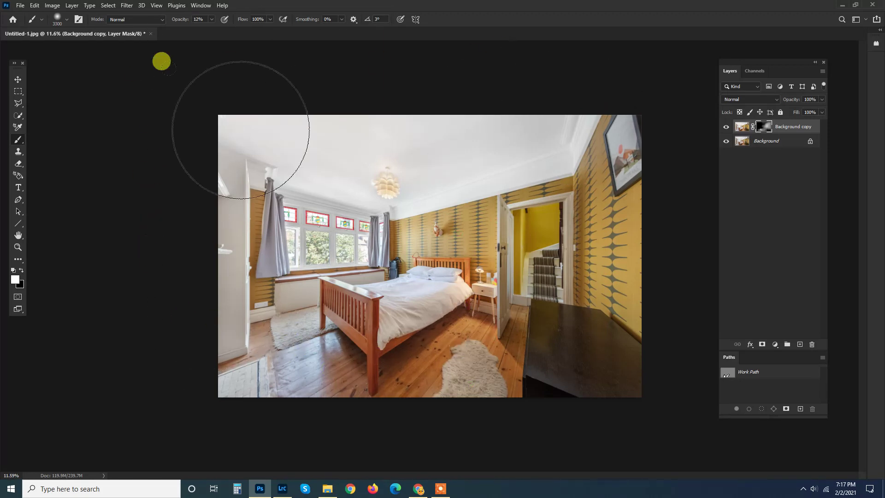
{"action": "key", "text": "bracketright"}
{"action": "key", "text": "bracketright"}
{"action": "key", "text": "bracketright"}
{"action": "key", "text": "bracketright"}
{"action": "key", "text": "bracketright"}
{"action": "key", "text": "bracketright"}
{"action": "key", "text": "bracketright"}
{"action": "key", "text": "bracketright"}
{"action": "key", "text": "bracketright"}
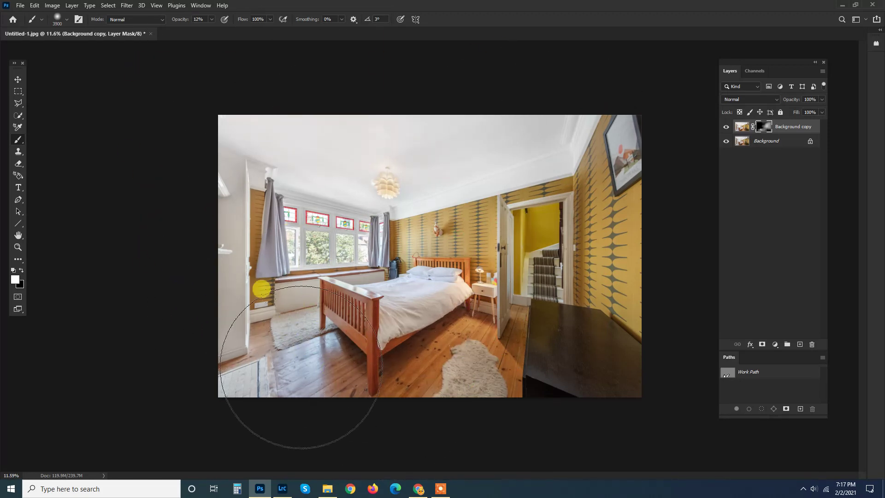
{"action": "key", "text": "bracketleft"}
{"action": "key", "text": "bracketleft"}
{"action": "key", "text": "bracketleft"}
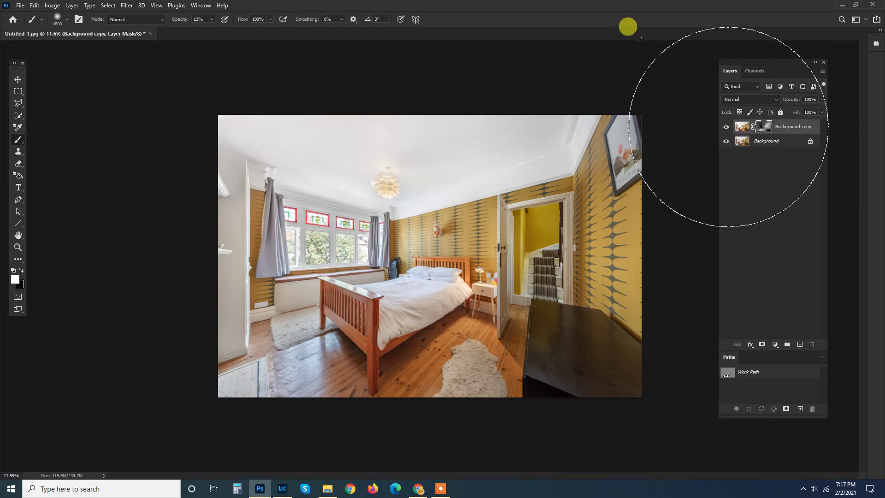
{"action": "key", "text": "bracketleft"}
Step: Compare the whole room with the softly masked correction switched off and on
{"action": "left_click", "coordinate": [726, 127]}
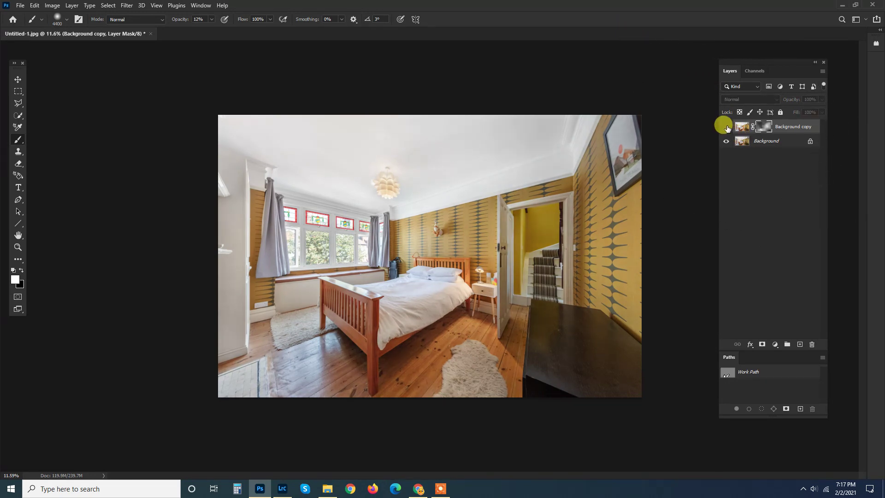
{"action": "left_click", "coordinate": [726, 128]}
{"action": "left_click", "coordinate": [726, 128]}
{"action": "left_click", "coordinate": [725, 127]}
{"action": "left_click", "coordinate": [726, 127]}
{"action": "left_click", "coordinate": [726, 128]}
{"action": "scroll", "coordinate": [748, 220], "scroll_direction": "up", "scroll_amount": 3}
Step: Merge the softly masked correction down into the background and save the photo again
{"action": "right_click", "coordinate": [796, 125]}
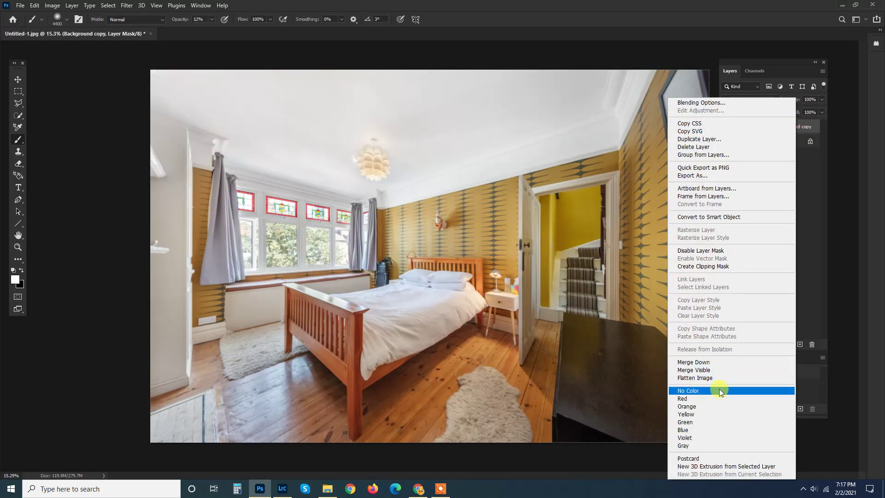
{"action": "left_click", "coordinate": [724, 360]}
{"action": "key", "text": "ctrl+s"}
{"action": "scroll", "coordinate": [369, 313], "scroll_direction": "up", "scroll_amount": 2}
{"action": "scroll", "coordinate": [292, 322], "scroll_direction": "up", "scroll_amount": 3}
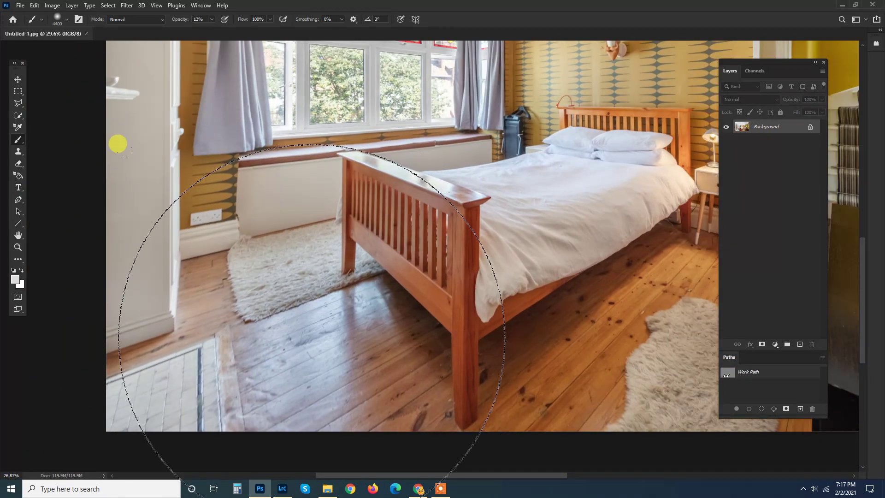
Step: Duplicate the photo onto a new layer and close the audio recording and Screen Recorder PRO windows
{"action": "key", "text": "ctrl+j"}
{"action": "key", "text": "ctrl+shift+a"}
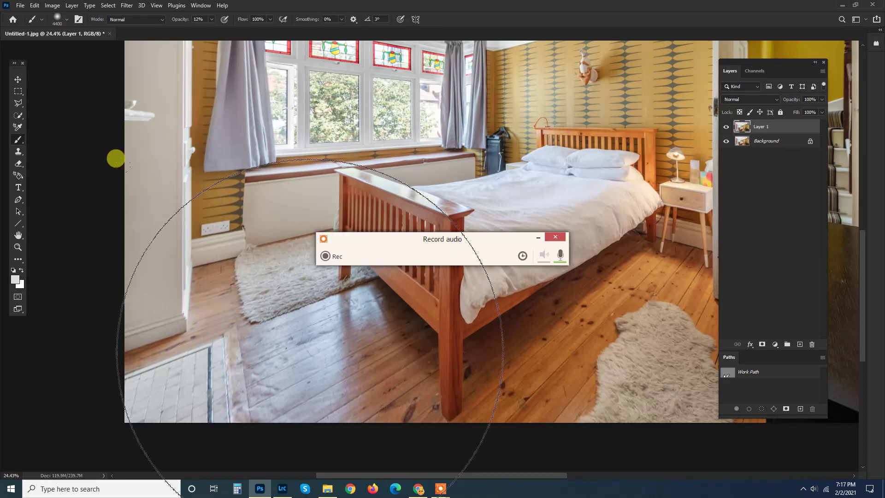
{"action": "left_click", "coordinate": [557, 238]}
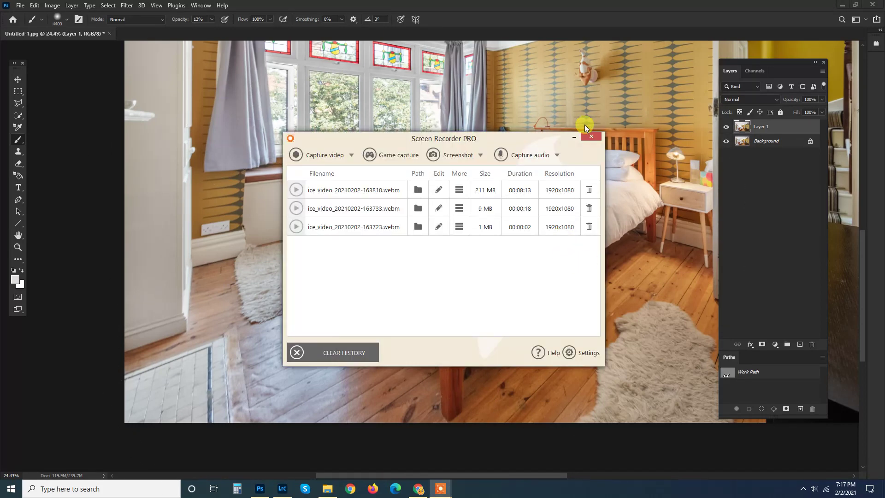
{"action": "left_click", "coordinate": [590, 135]}
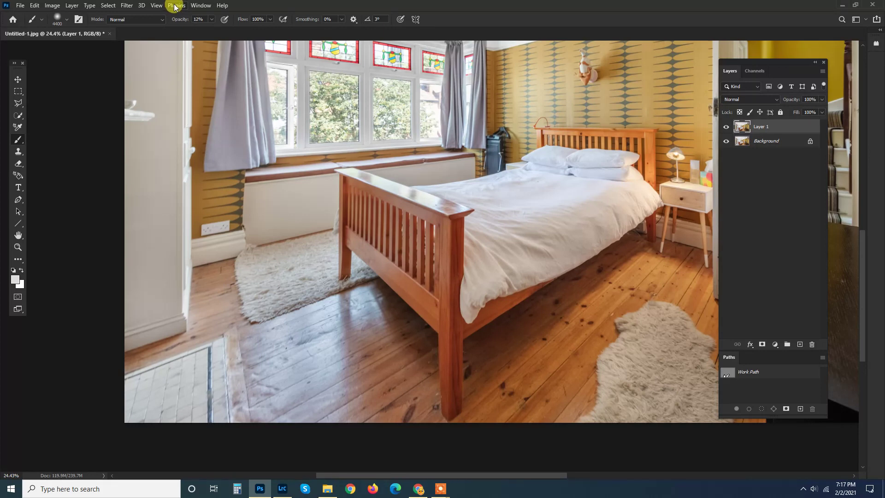
Step: Apply a Camera Raw white-balance correction to the duplicate layer with Temperature +20 and Tint +5
{"action": "left_click", "coordinate": [153, 6]}
{"action": "left_click", "coordinate": [127, 7]}
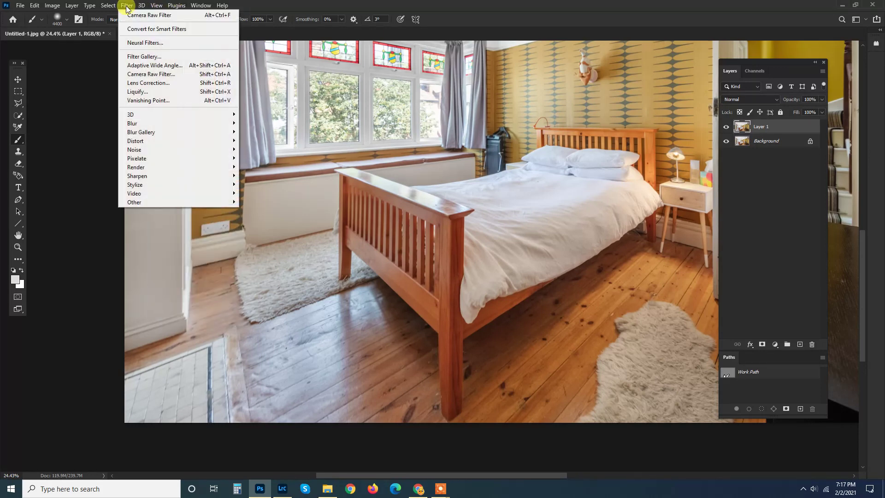
{"action": "left_click", "coordinate": [155, 75]}
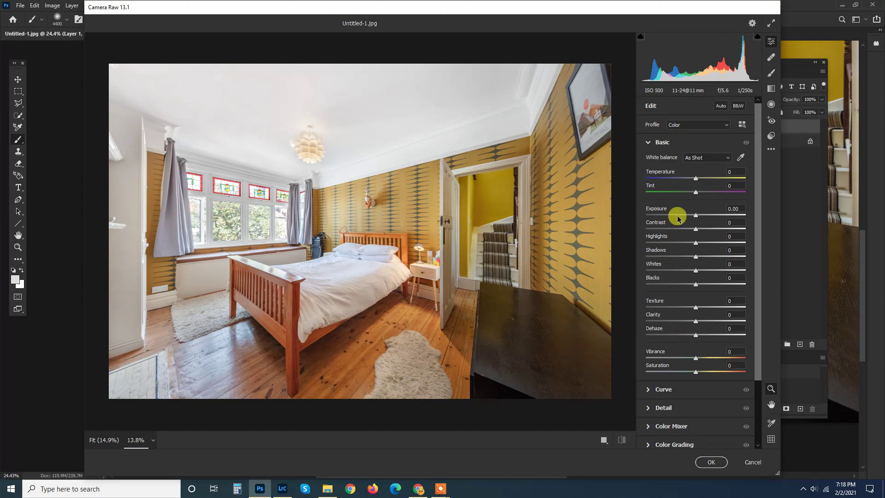
{"action": "left_click_drag", "start_coordinate": [695, 178], "coordinate": [705, 178]}
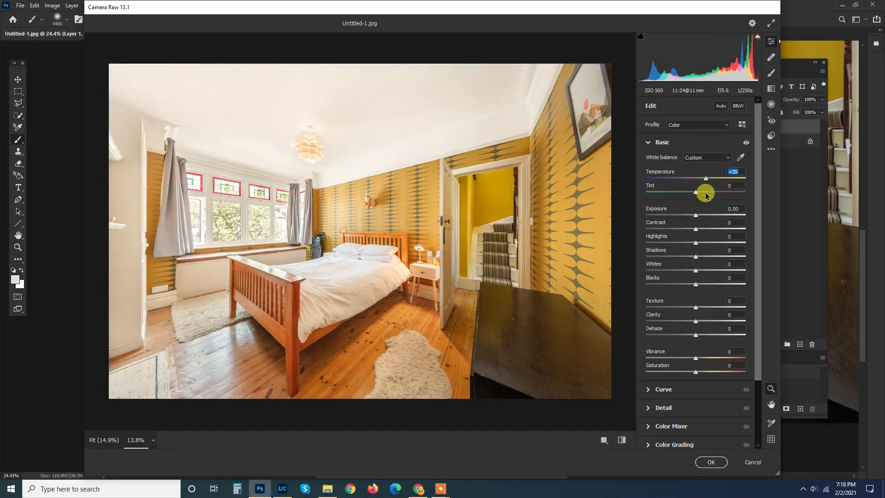
{"action": "left_click", "coordinate": [698, 192]}
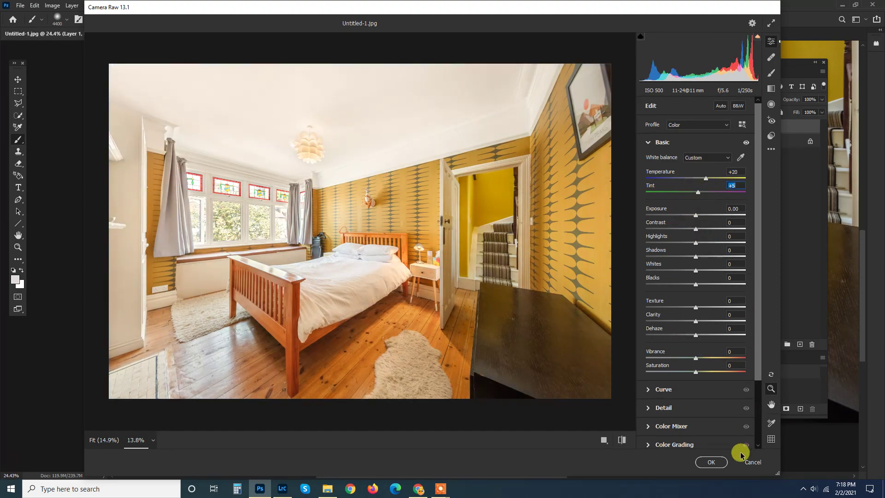
{"action": "left_click", "coordinate": [720, 461]}
Step: Hide the warmed layer with a black mask and paint it back over the bluish floor at 12% opacity, using a brush from 900 to 1400 px
{"action": "left_click", "coordinate": [762, 346]}
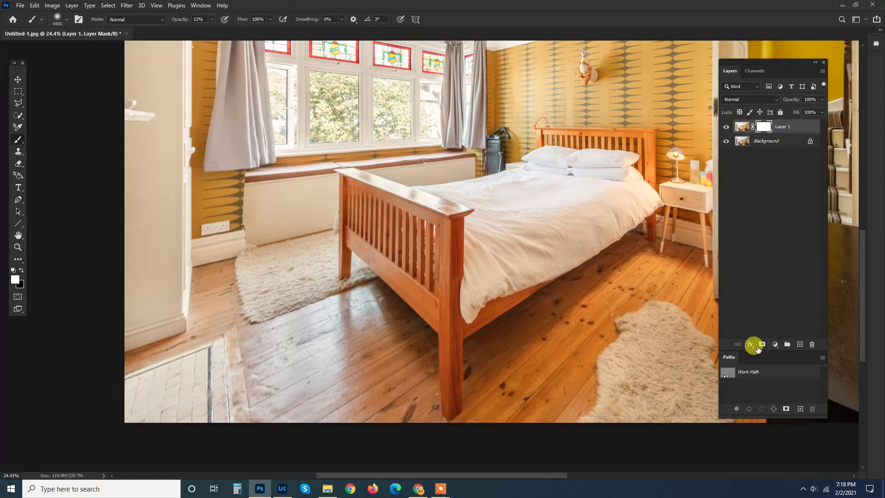
{"action": "key", "text": "ctrl+i"}
{"action": "key", "text": "bracketleft"}
{"action": "key", "text": "bracketleft"}
{"action": "key", "text": "bracketleft"}
{"action": "key", "text": "bracketleft"}
{"action": "key", "text": "bracketleft"}
{"action": "key", "text": "bracketleft"}
{"action": "key", "text": "bracketleft"}
{"action": "key", "text": "bracketleft"}
{"action": "key", "text": "bracketleft"}
{"action": "key", "text": "bracketleft"}
{"action": "key", "text": "bracketleft"}
{"action": "key", "text": "bracketleft"}
{"action": "key", "text": "bracketleft"}
{"action": "key", "text": "bracketleft"}
{"action": "key", "text": "bracketleft"}
{"action": "key", "text": "bracketleft"}
{"action": "key", "text": "bracketleft"}
{"action": "key", "text": "bracketleft"}
{"action": "key", "text": "bracketleft"}
{"action": "key", "text": "bracketleft"}
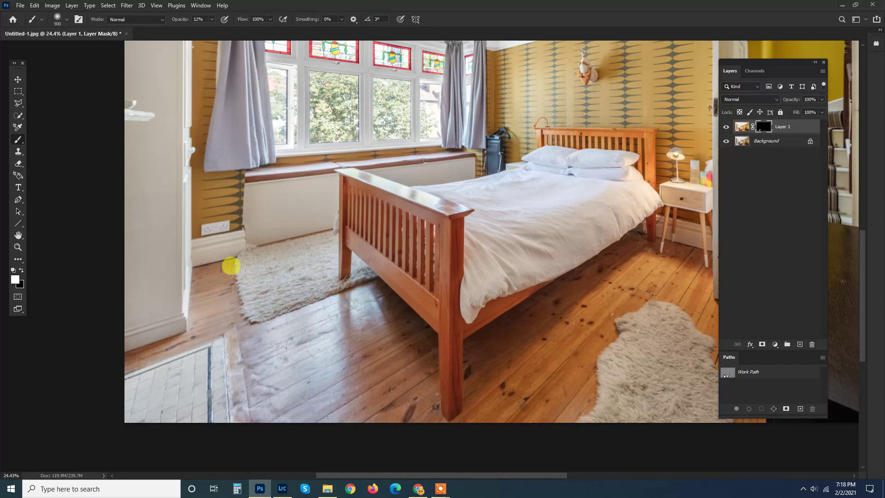
{"action": "key", "text": "bracketright"}
{"action": "key", "text": "bracketright"}
{"action": "key", "text": "bracketright"}
{"action": "key", "text": "bracketright"}
{"action": "key", "text": "bracketright"}
Step: Compare the room with the warming layer off and on, and merge that layer into the background
{"action": "scroll", "coordinate": [466, 292], "scroll_direction": "down", "scroll_amount": 3}
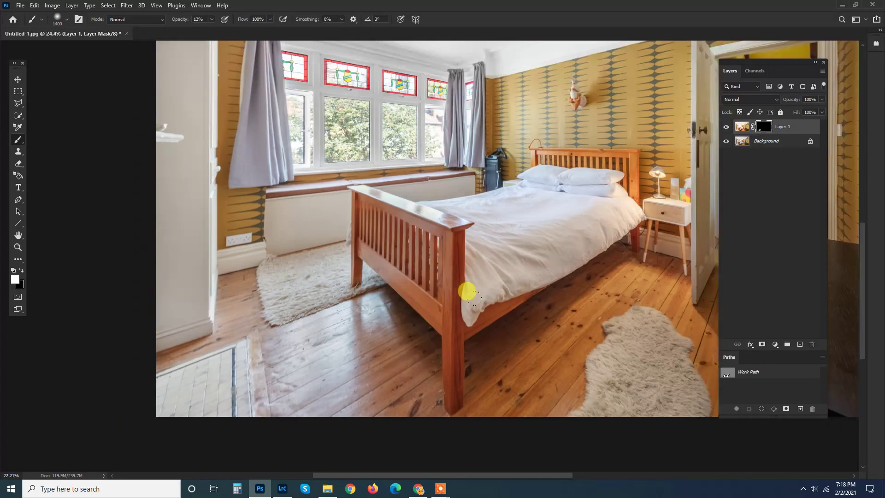
{"action": "left_click", "coordinate": [726, 127]}
{"action": "left_click", "coordinate": [727, 127]}
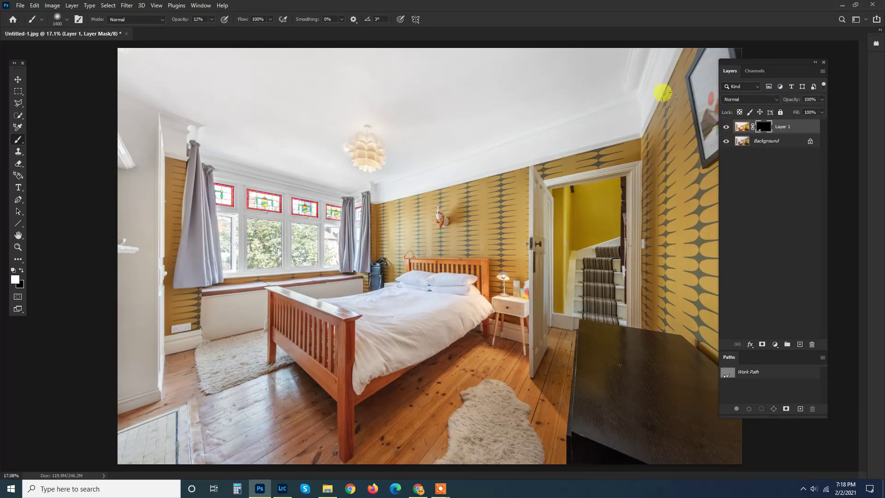
{"action": "scroll", "coordinate": [413, 108], "scroll_direction": "up", "scroll_amount": 1}
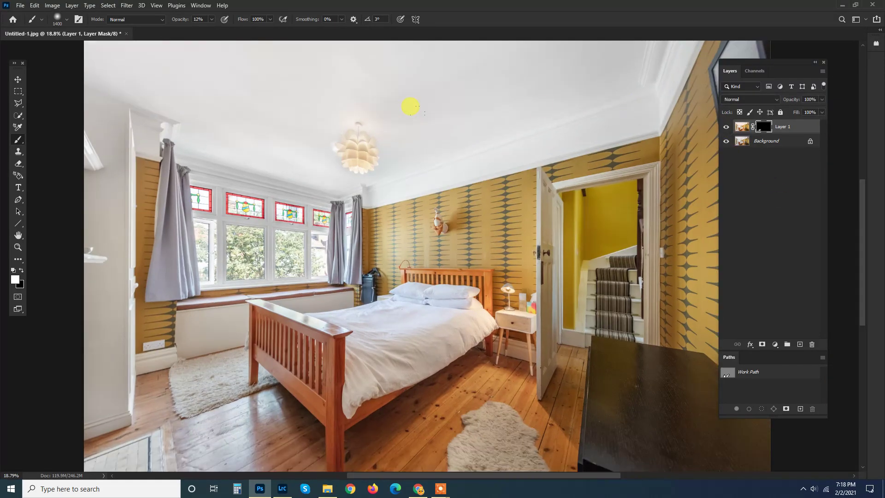
{"action": "right_click", "coordinate": [783, 126]}
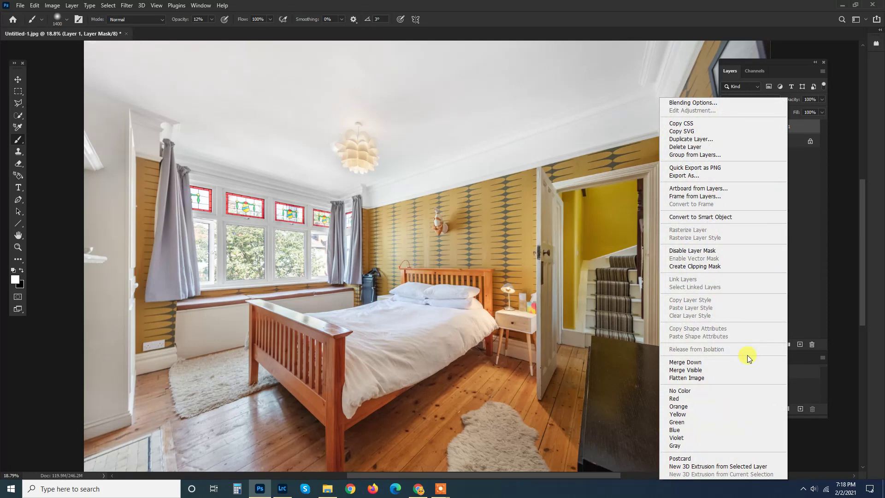
{"action": "left_click", "coordinate": [726, 368]}
{"action": "key", "text": "ctrl+0"}
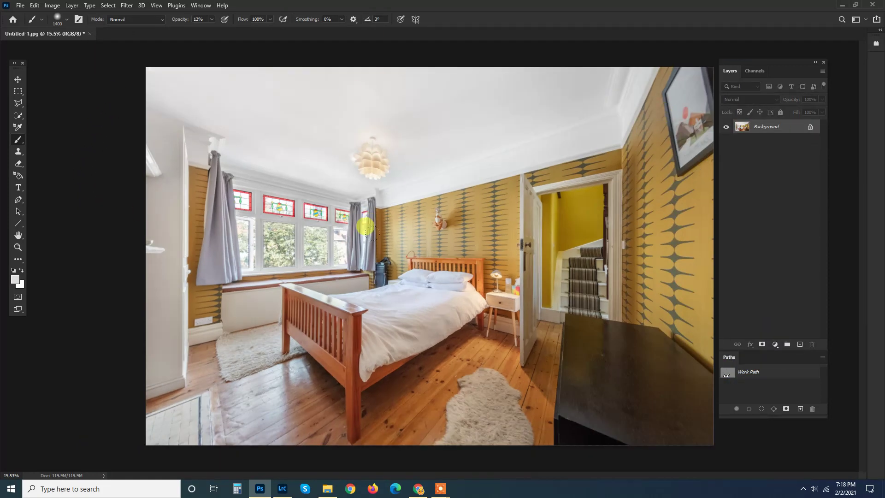
Step: Duplicate the photo onto a new layer and apply a High Pass filter with a 3.5-pixel radius
{"action": "scroll", "coordinate": [365, 227], "scroll_direction": "up", "scroll_amount": 3}
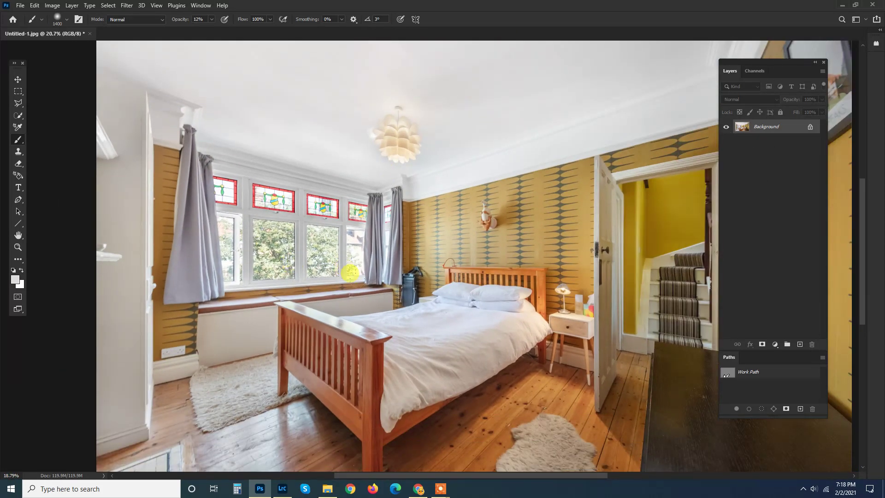
{"action": "scroll", "coordinate": [389, 293], "scroll_direction": "down", "scroll_amount": 1}
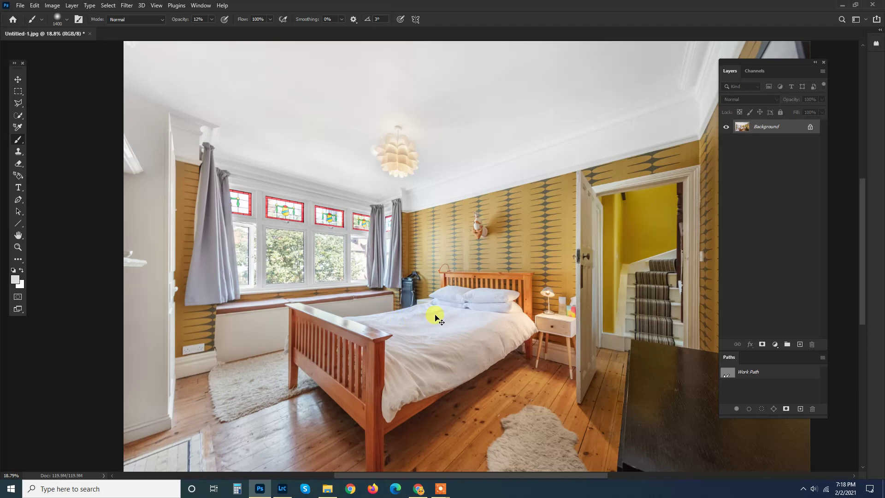
{"action": "key", "text": "ctrl+j"}
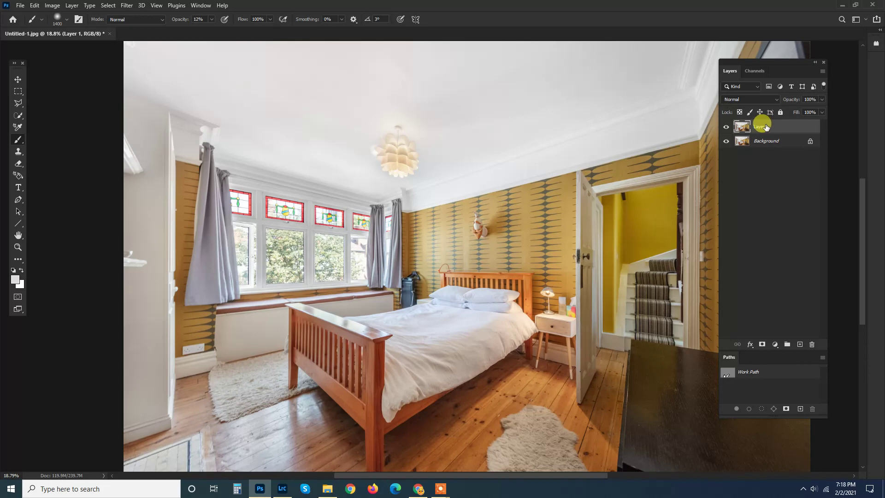
{"action": "left_click", "coordinate": [127, 6]}
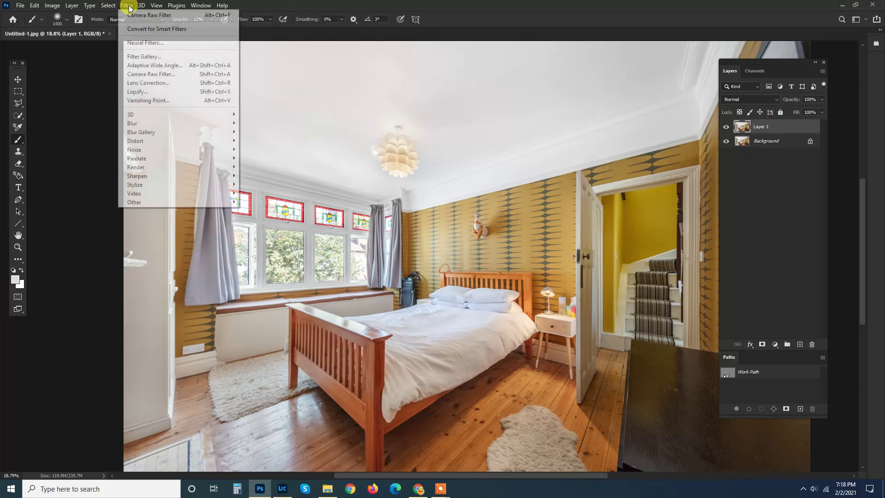
{"action": "mouse_move", "coordinate": [226, 204]}
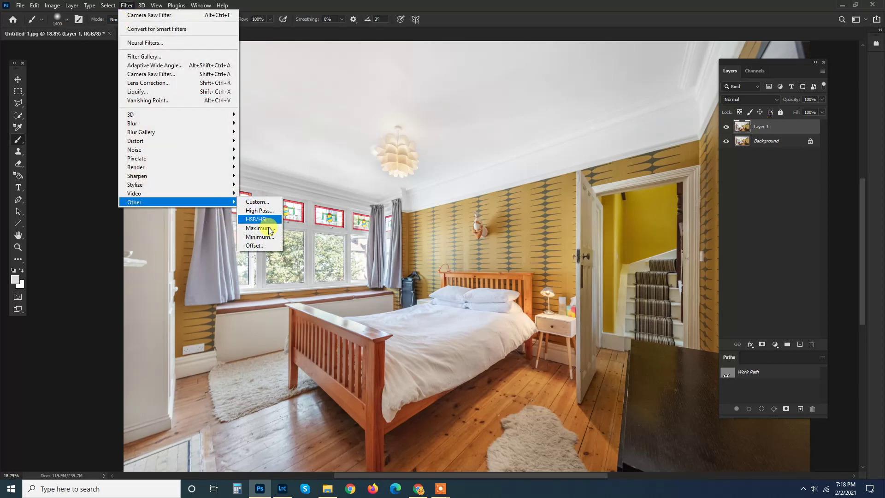
{"action": "left_click", "coordinate": [266, 212]}
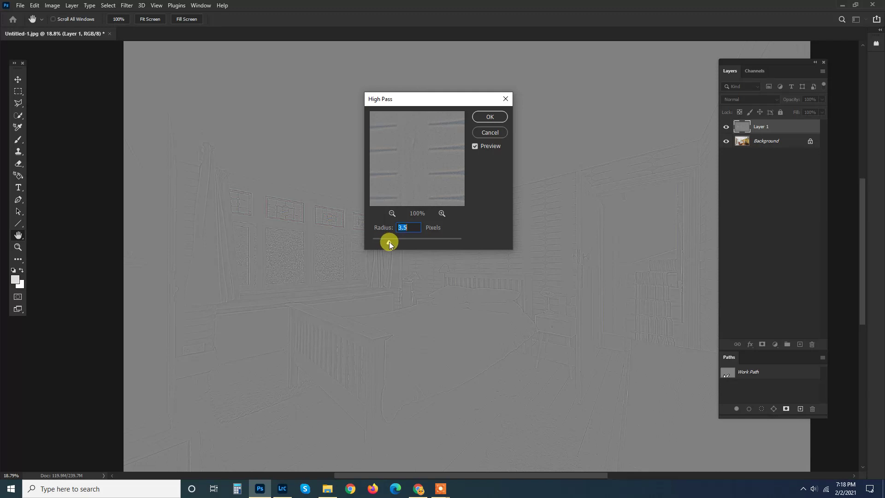
{"action": "left_click", "coordinate": [489, 116]}
{"action": "key", "text": "b"}
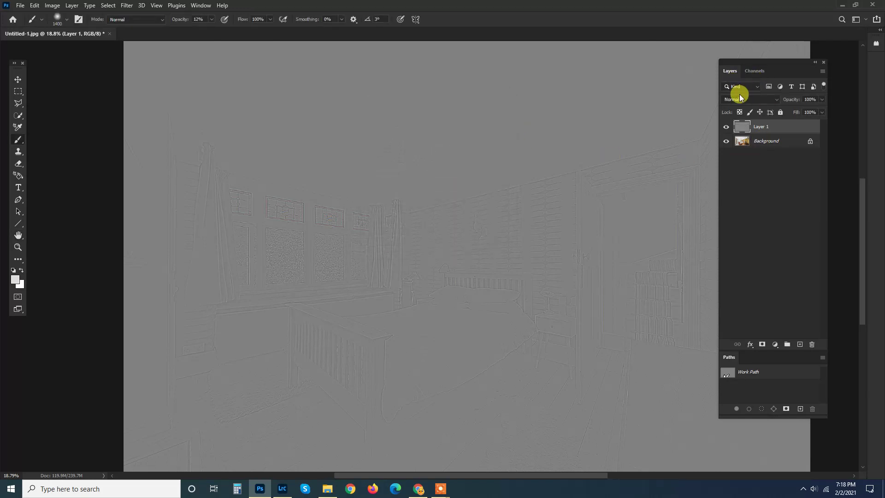
Step: Set the High Pass layer's blend mode to Overlay to sharpen the photo
{"action": "left_click", "coordinate": [746, 97]}
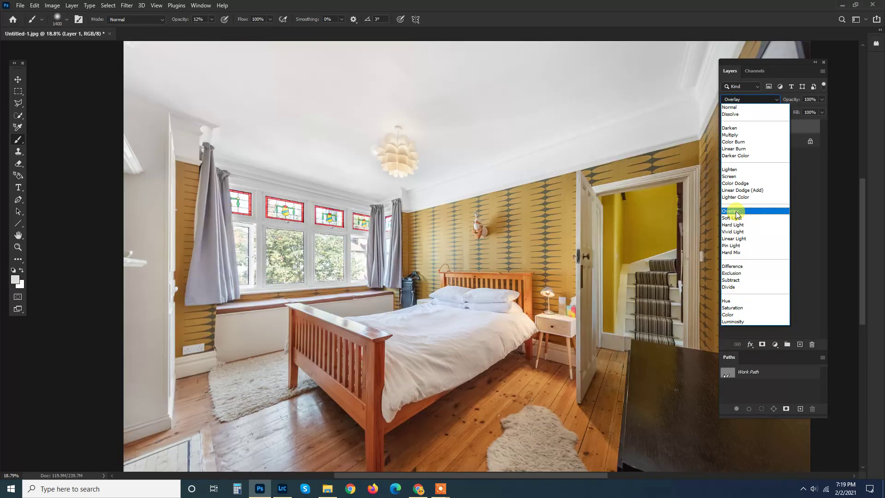
{"action": "left_click", "coordinate": [735, 211]}
{"action": "left_click", "coordinate": [762, 175]}
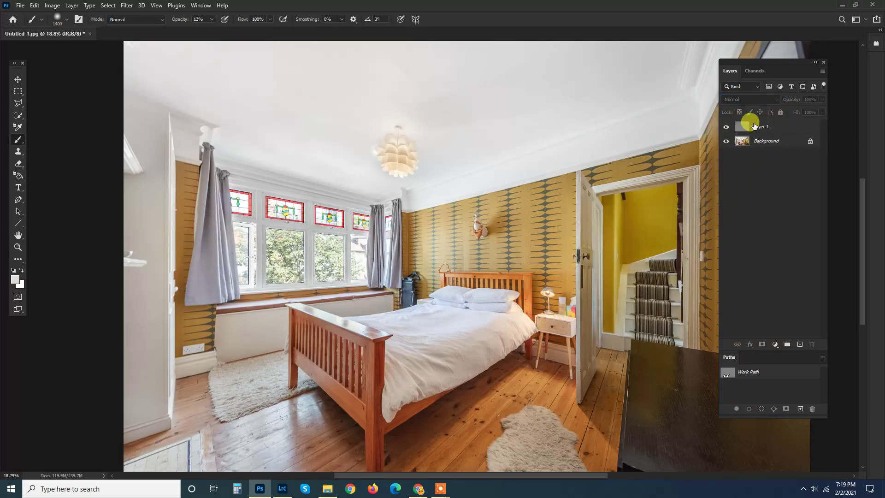
Step: Merge the sharpening layer into the background and save the photo
{"action": "left_click", "coordinate": [726, 128]}
{"action": "left_click", "coordinate": [747, 126]}
{"action": "right_click", "coordinate": [761, 126]}
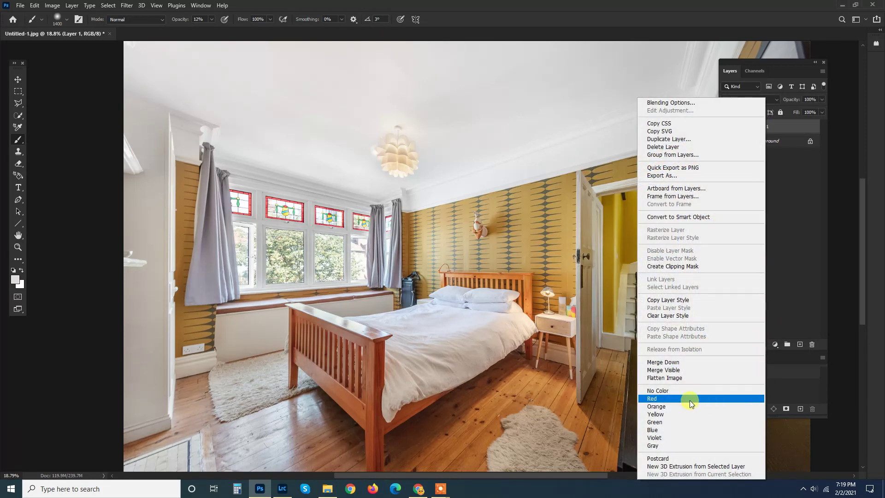
{"action": "left_click", "coordinate": [696, 364]}
{"action": "key", "text": "ctrl+s"}
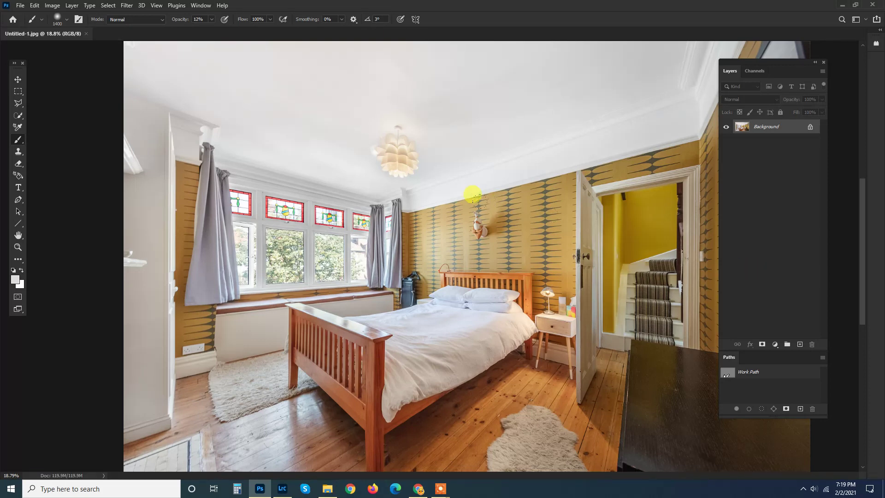
Step: Add a Hue/Saturation adjustment layer with Saturation -44 and invert its mask to black
{"action": "scroll", "coordinate": [479, 198], "scroll_direction": "down", "scroll_amount": 2}
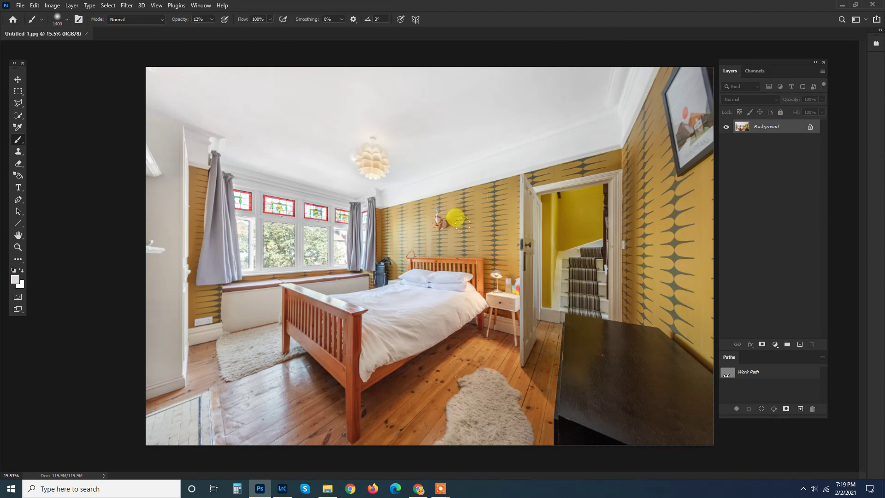
{"action": "left_click", "coordinate": [774, 344]}
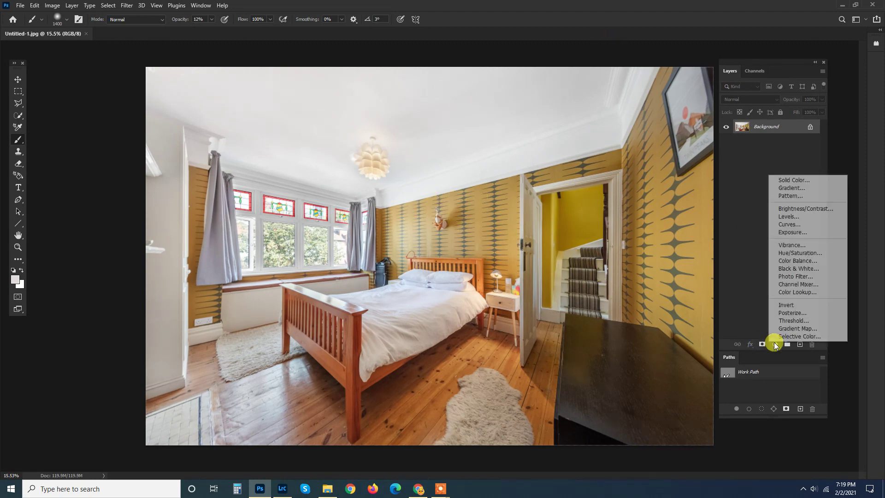
{"action": "left_click", "coordinate": [807, 253]}
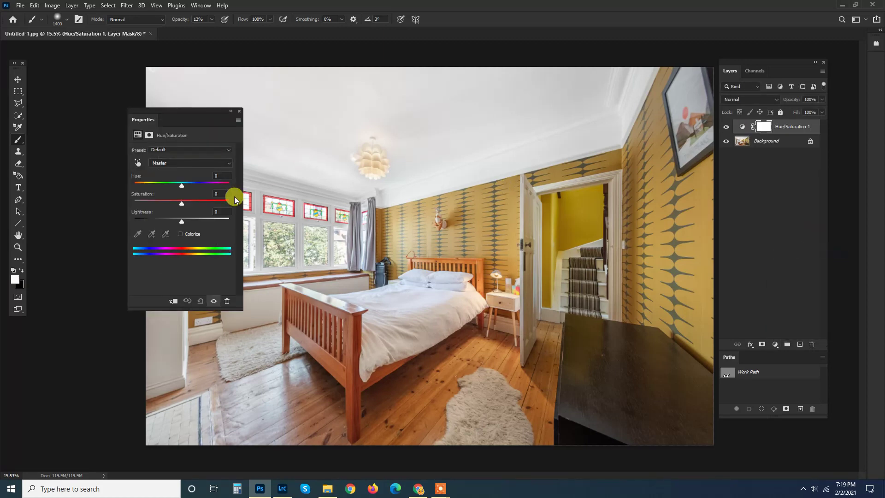
{"action": "left_click_drag", "start_coordinate": [165, 203], "coordinate": [161, 203]}
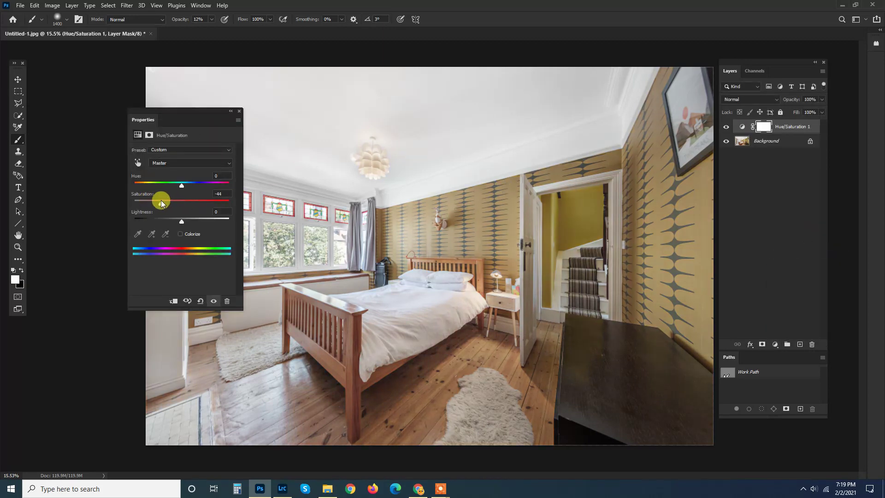
{"action": "left_click", "coordinate": [240, 112]}
{"action": "key", "text": "ctrl+i"}
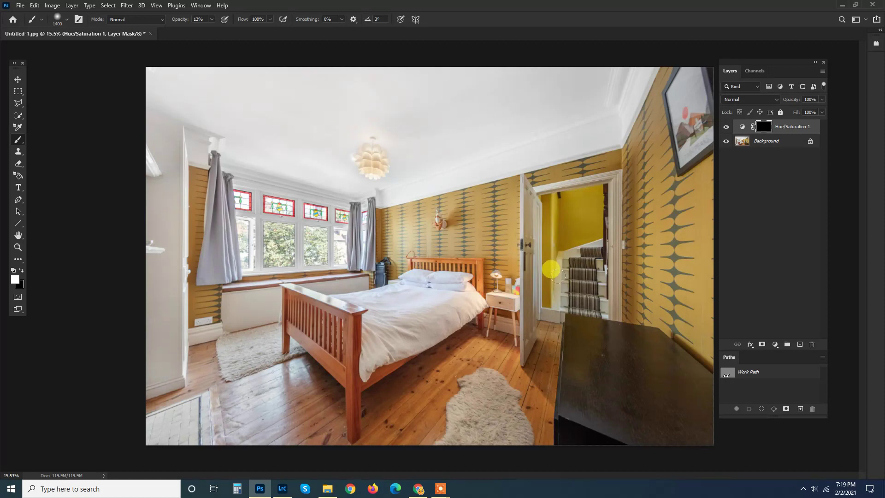
Step: Paint the desaturation into the wooden floor and yellow stairwell at 12% opacity, resizing the mask brush to around 2000 px
{"action": "key", "text": "bracketright"}
{"action": "key", "text": "bracketright"}
{"action": "key", "text": "bracketright"}
{"action": "key", "text": "bracketright"}
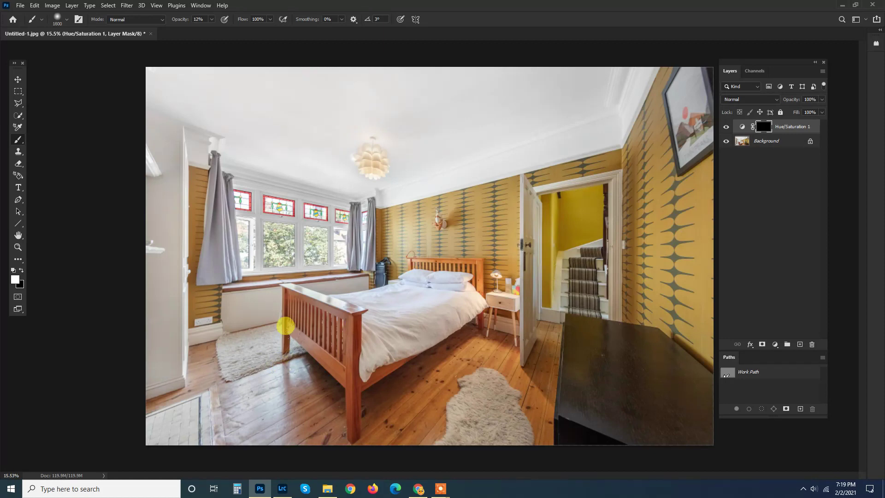
{"action": "key", "text": "bracketleft"}
{"action": "key", "text": "bracketleft"}
{"action": "key", "text": "bracketleft"}
{"action": "key", "text": "bracketleft"}
{"action": "key", "text": "bracketleft"}
{"action": "key", "text": "bracketright"}
{"action": "key", "text": "bracketright"}
{"action": "key", "text": "bracketright"}
{"action": "key", "text": "bracketright"}
{"action": "key", "text": "bracketright"}
{"action": "key", "text": "bracketright"}
{"action": "key", "text": "bracketleft"}
{"action": "key", "text": "bracketleft"}
{"action": "key", "text": "bracketleft"}
{"action": "key", "text": "bracketleft"}
{"action": "key", "text": "bracketleft"}
{"action": "key", "text": "bracketleft"}
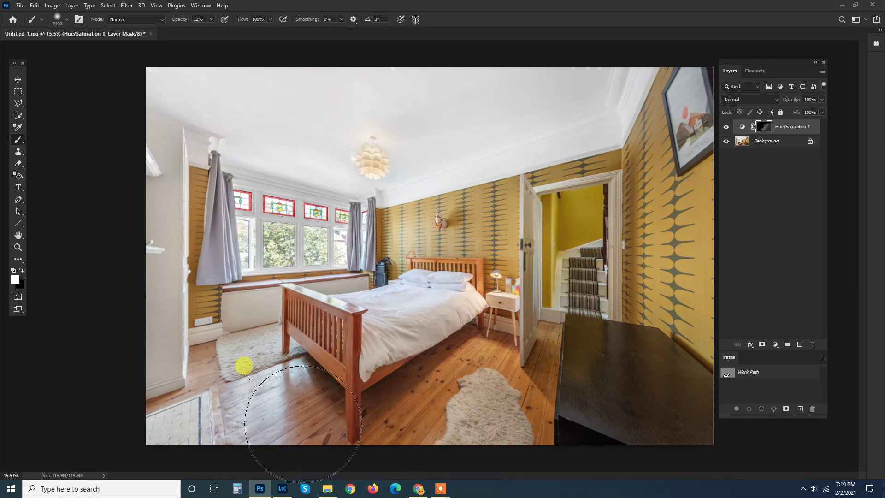
{"action": "key", "text": "bracketright"}
{"action": "key", "text": "bracketright"}
{"action": "key", "text": "bracketright"}
{"action": "key", "text": "bracketright"}
{"action": "key", "text": "bracketright"}
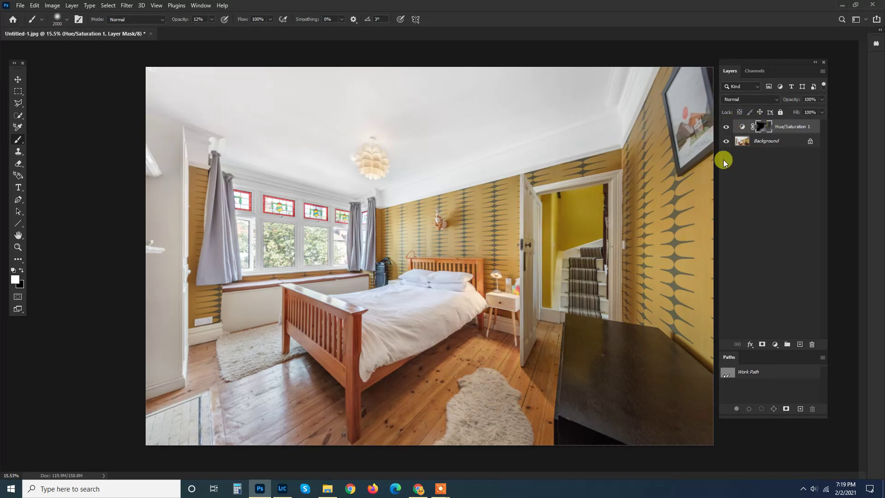
Step: Merge the Hue/Saturation adjustment down into the background and inspect the whole room
{"action": "right_click", "coordinate": [797, 126]}
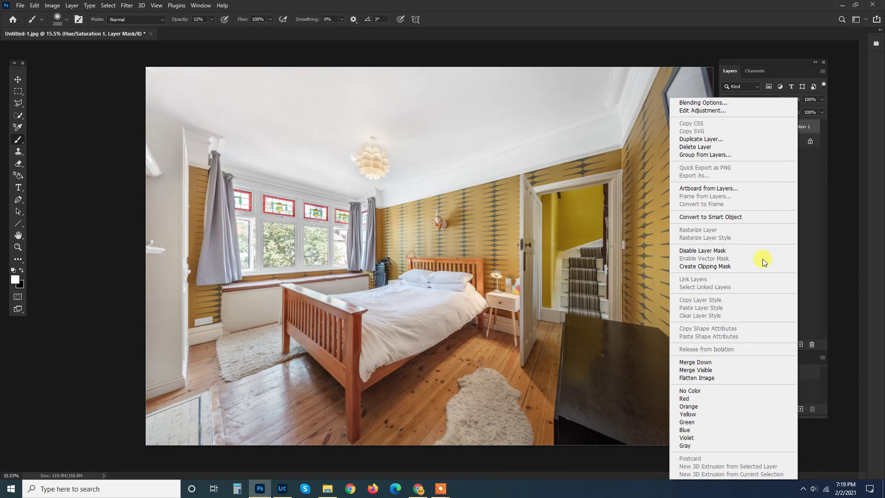
{"action": "left_click", "coordinate": [722, 362]}
{"action": "scroll", "coordinate": [417, 219], "scroll_direction": "up", "scroll_amount": 2}
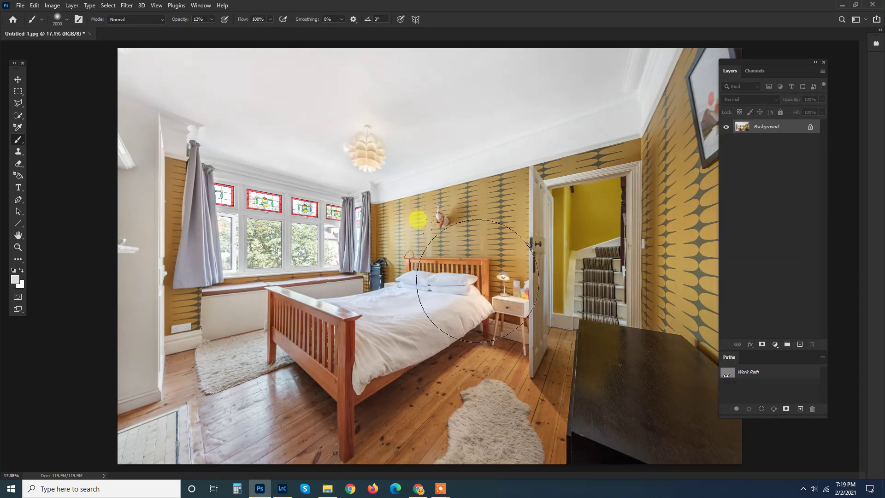
{"action": "scroll", "coordinate": [408, 209], "scroll_direction": "down", "scroll_amount": 3}
{"action": "scroll", "coordinate": [533, 300], "scroll_direction": "up", "scroll_amount": 3}
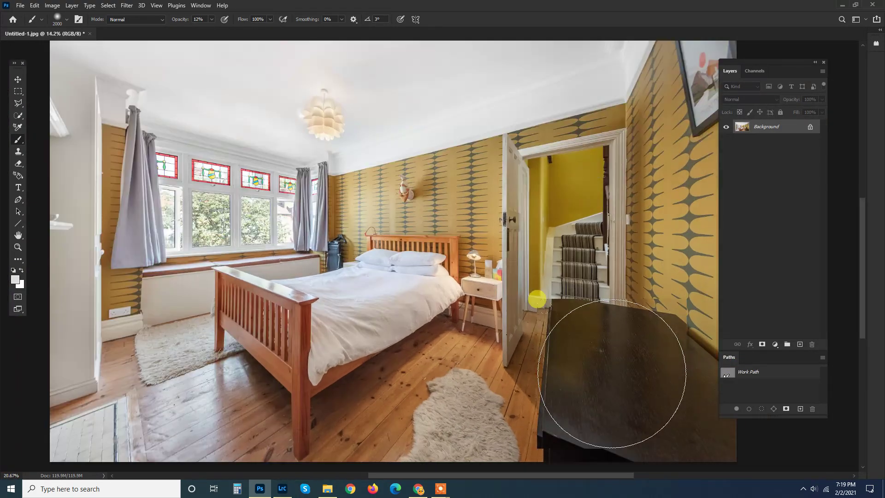
{"action": "scroll", "coordinate": [485, 249], "scroll_direction": "down", "scroll_amount": 3}
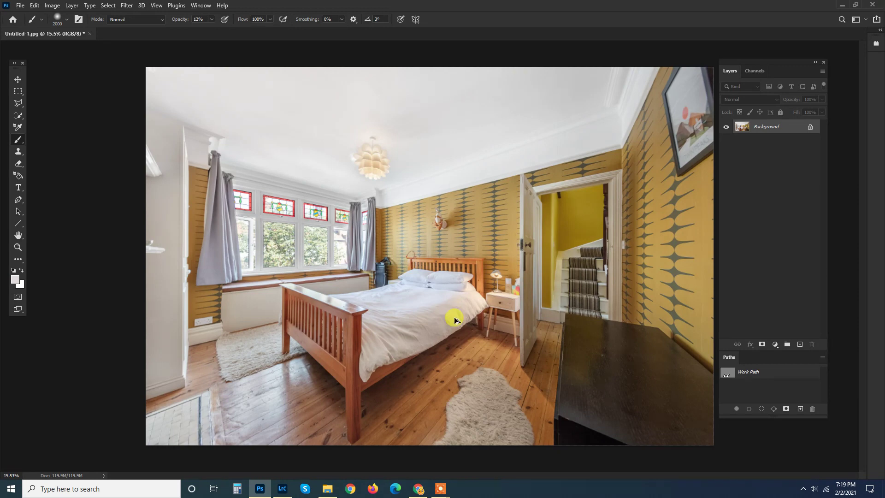
Step: Resize the image to 2500 × 1667 pixels and fit the whole photo in view
{"action": "key", "text": "ctrl+alt+i"}
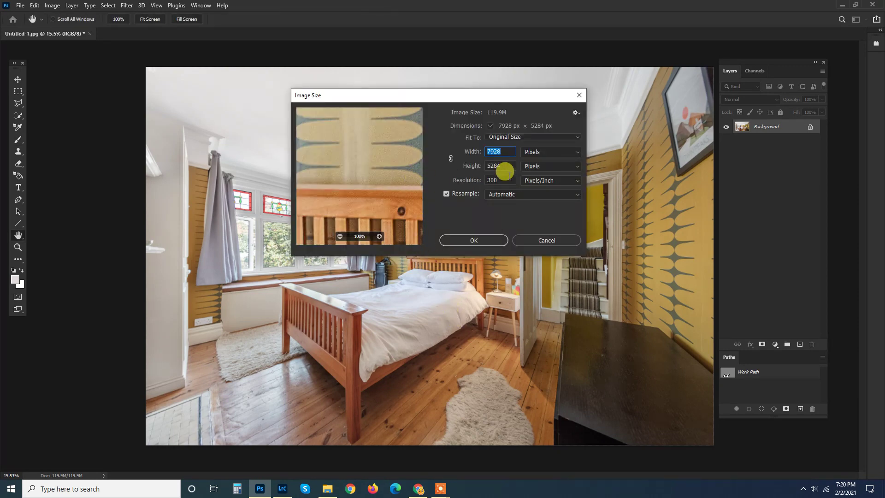
{"action": "type", "text": "2500"}
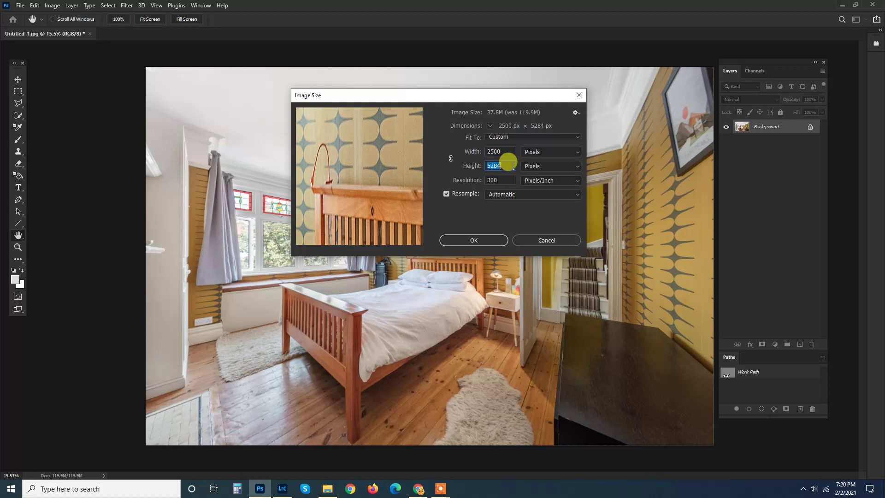
{"action": "type", "text": "1667"}
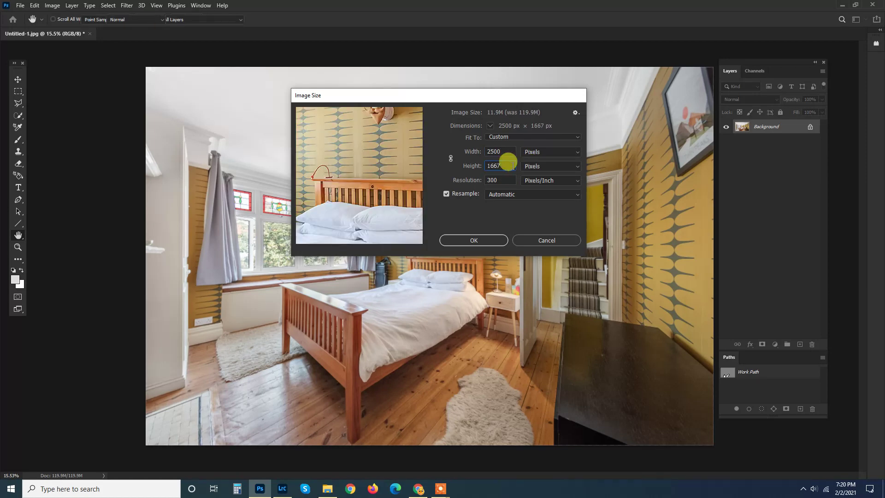
{"action": "key", "text": "Return"}
{"action": "key", "text": "ctrl+0"}
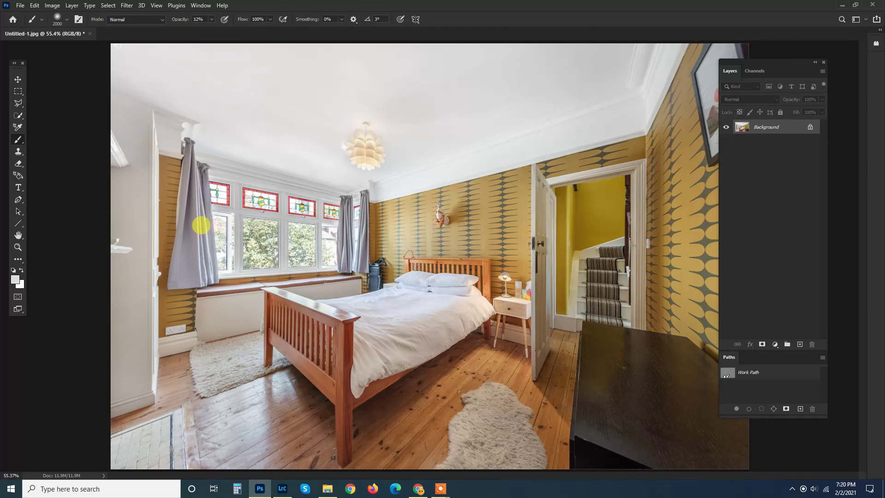
{"action": "key", "text": "ctrl+minus"}
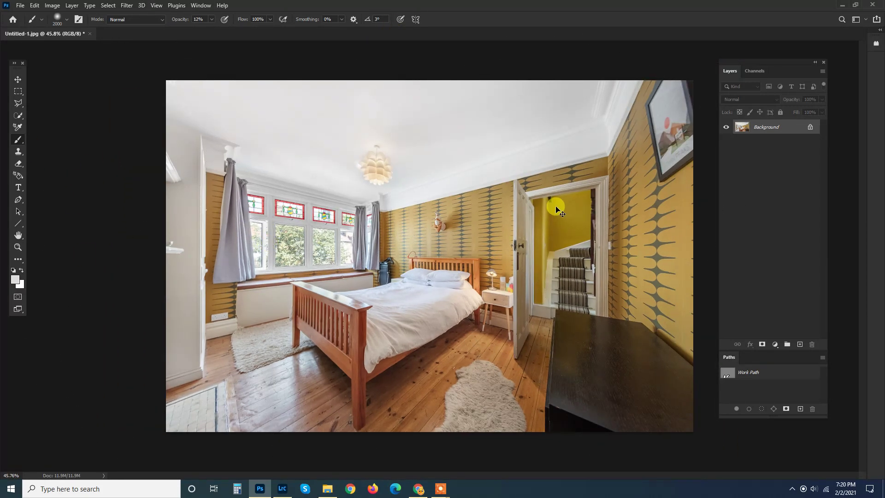
{"action": "mouse_move", "coordinate": [441, 489]}
{"action": "left_click", "coordinate": [506, 447]}
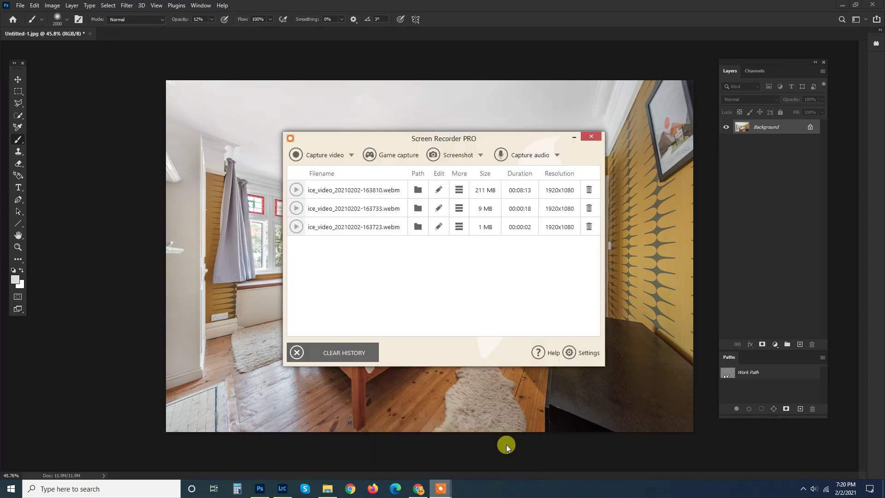